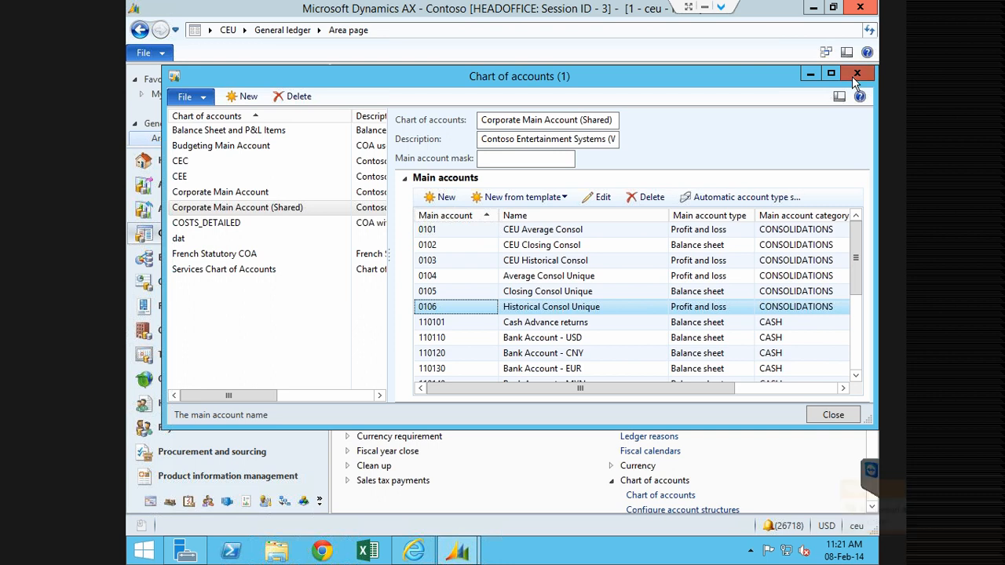
View the posted journal entries and the cash flow forecasts of the Bank Account - EUR main account.
{"action": "left_click", "coordinate": [852, 76]}
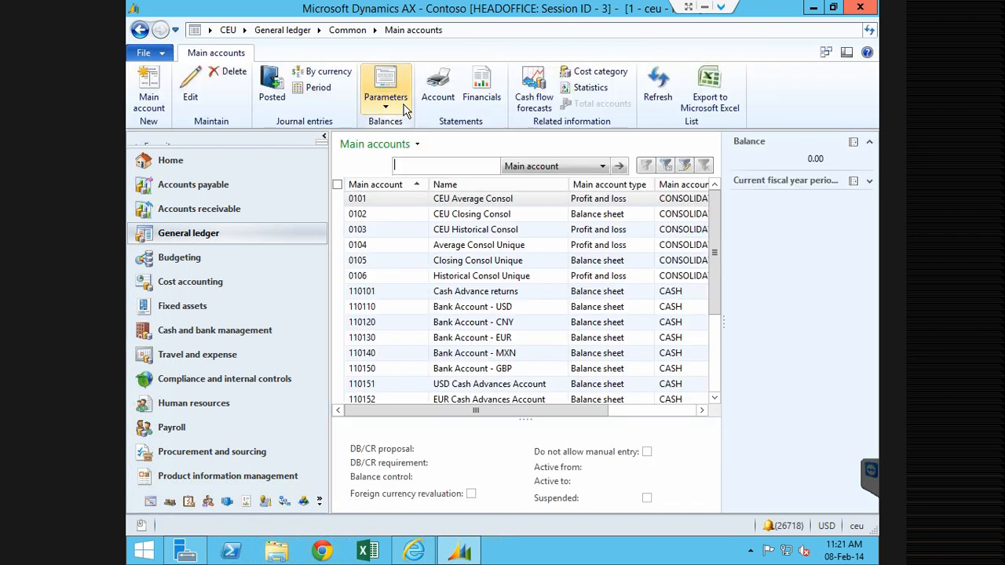
{"action": "left_click", "coordinate": [265, 95]}
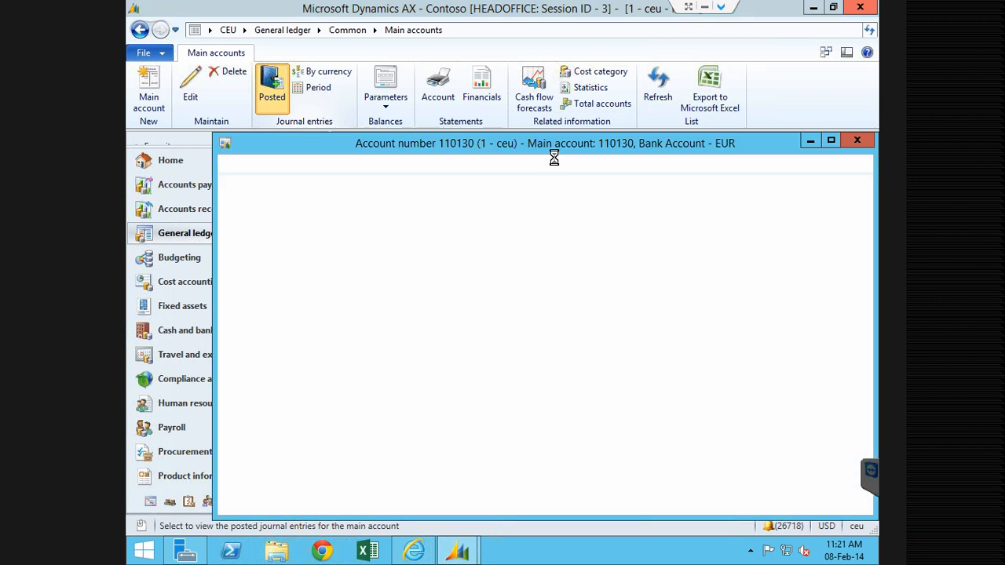
{"action": "key", "text": "Escape"}
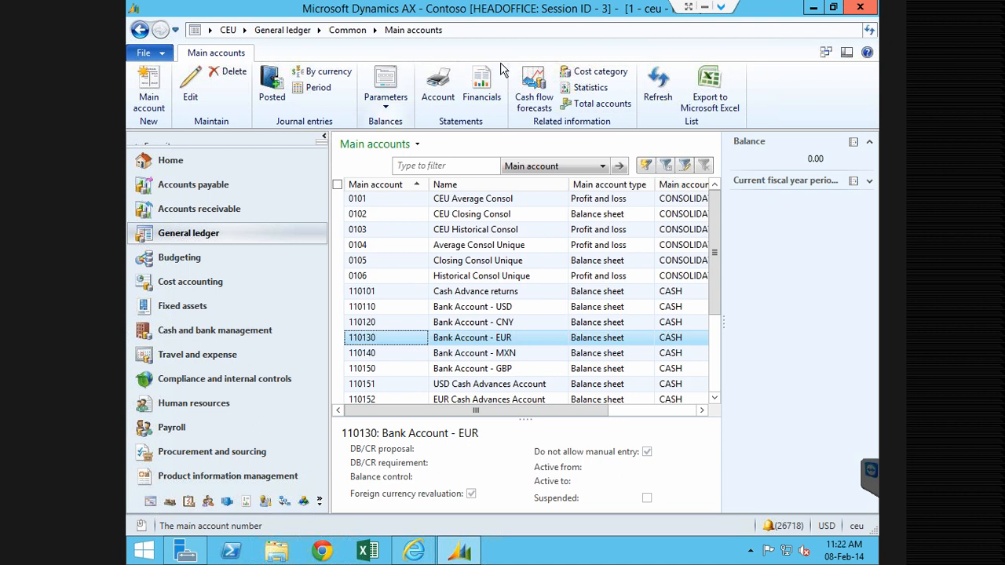
{"action": "left_click", "coordinate": [529, 82]}
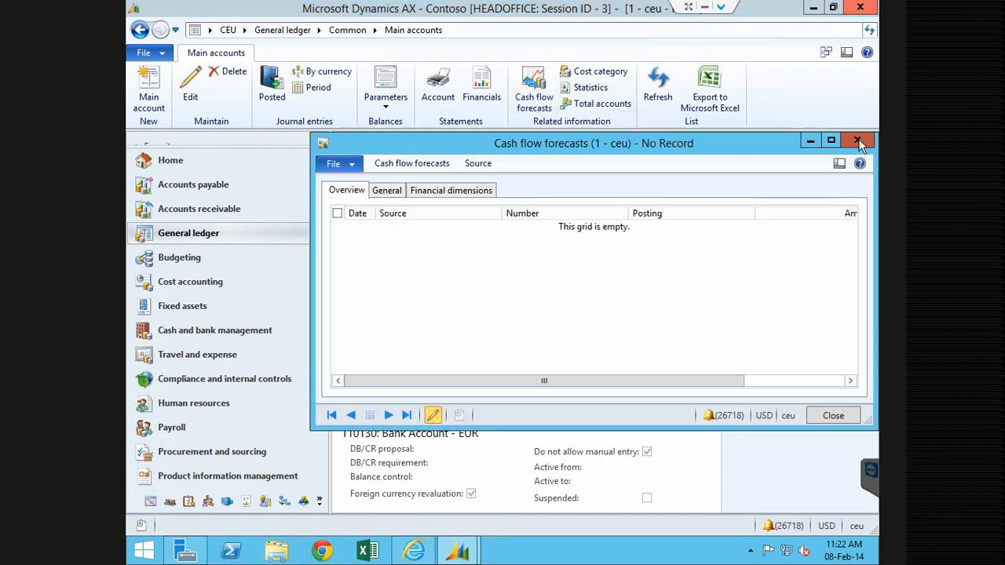
{"action": "key", "text": "Escape"}
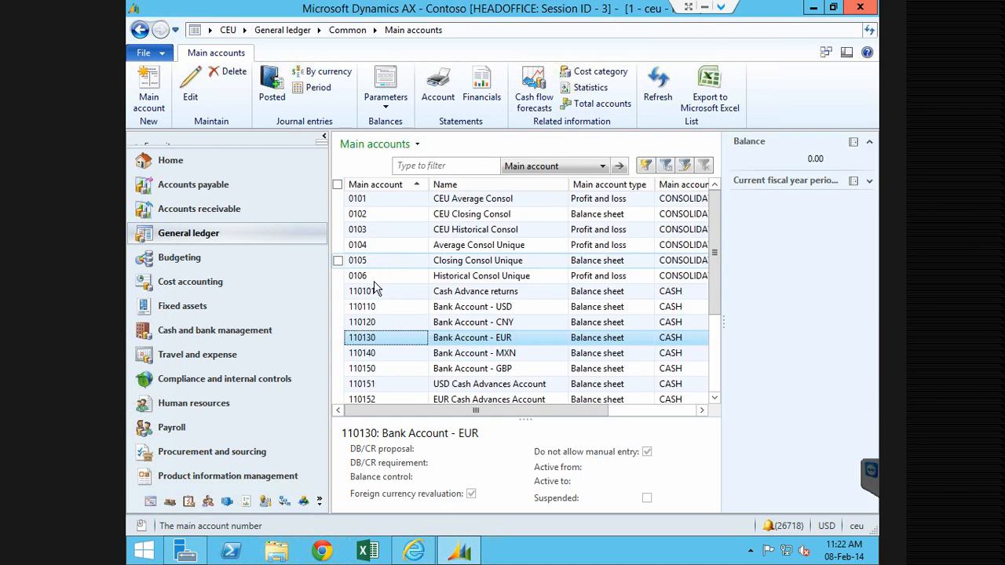
Review the posted entries of the Bank Account - CNY main account, including the voucher transactions and original document of the 31-Oct-07 entry.
{"action": "left_click", "coordinate": [376, 292]}
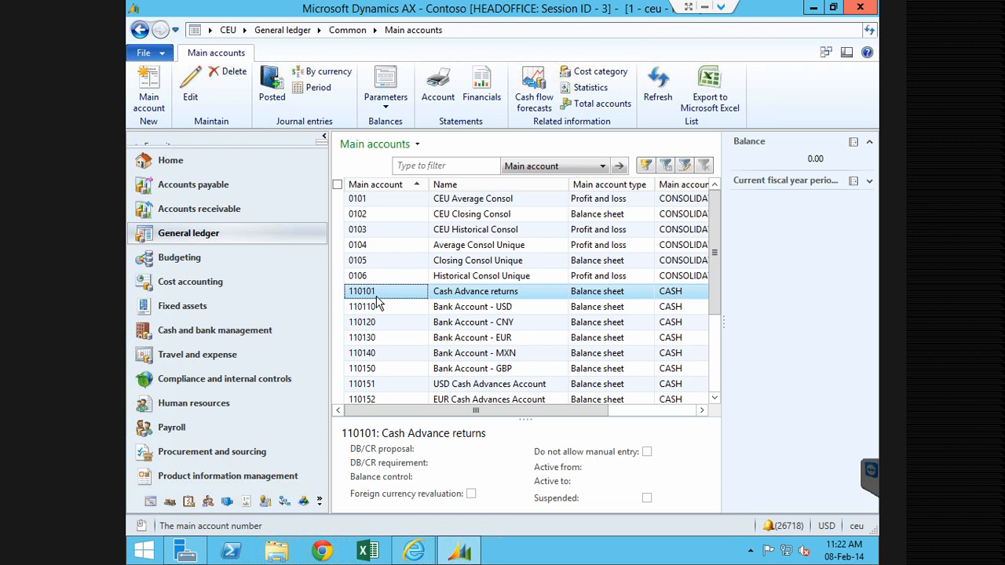
{"action": "left_click", "coordinate": [271, 79]}
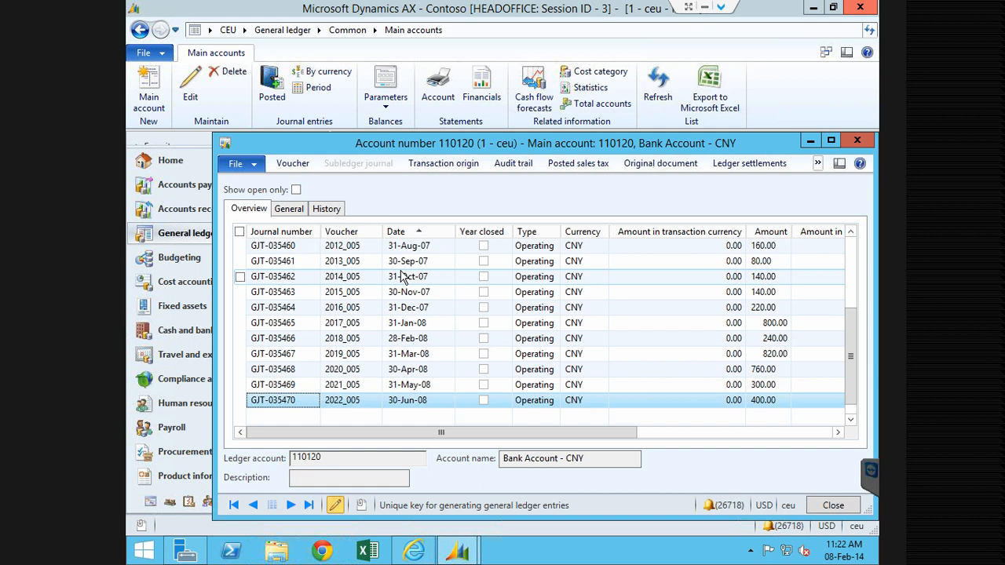
{"action": "double_click", "coordinate": [402, 276]}
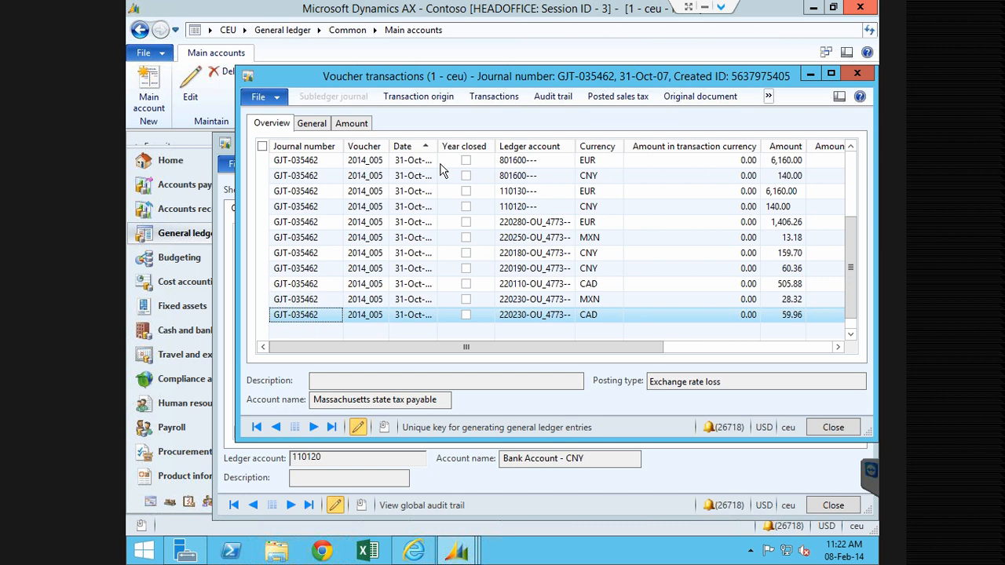
{"action": "key", "text": "Escape"}
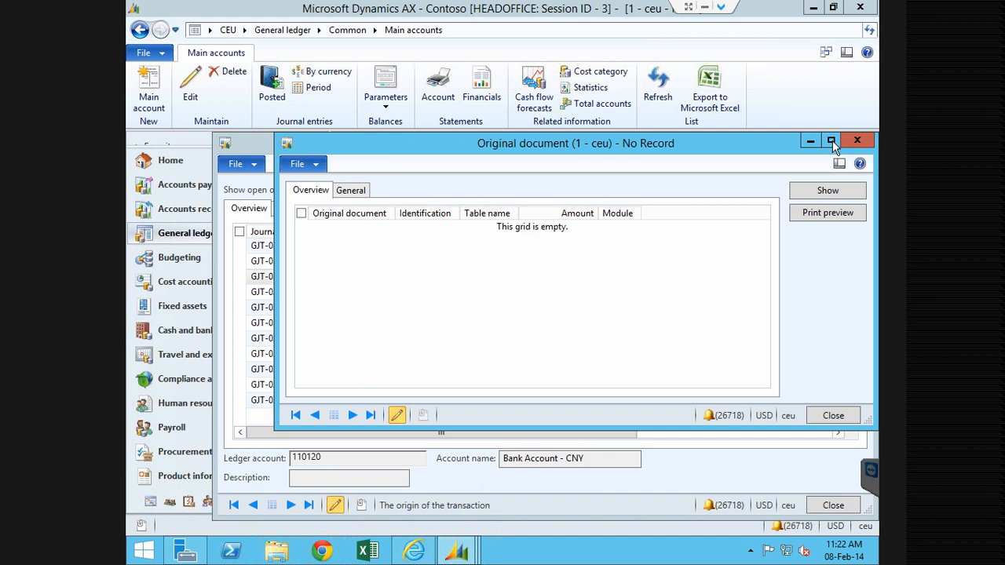
{"action": "left_click", "coordinate": [847, 141]}
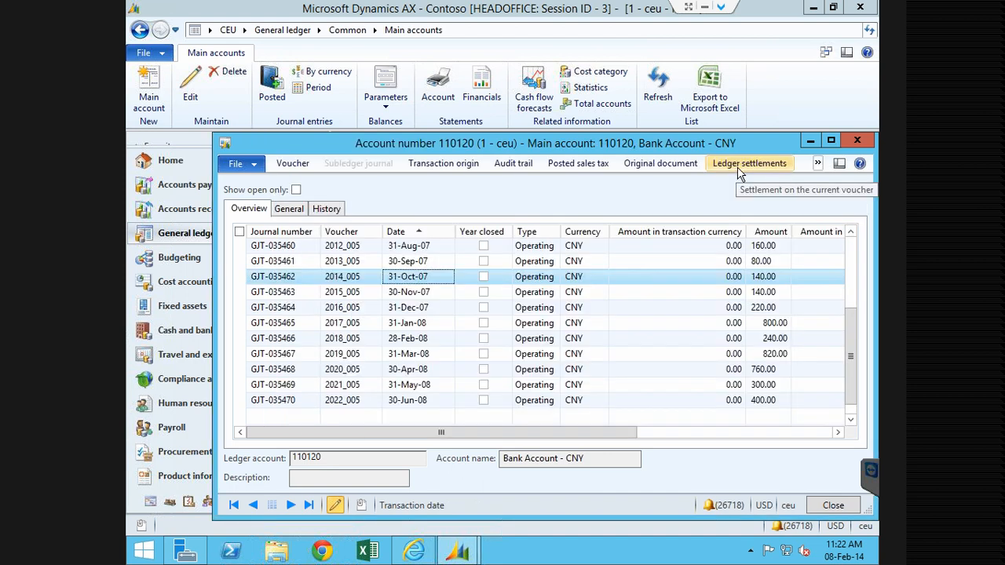
{"action": "left_click", "coordinate": [831, 140]}
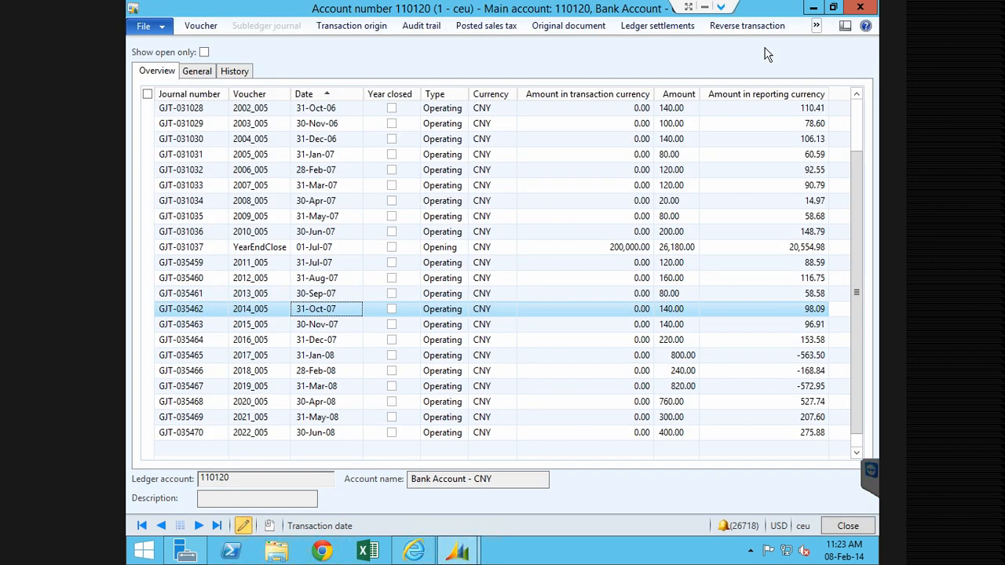
{"action": "left_click", "coordinate": [859, 7]}
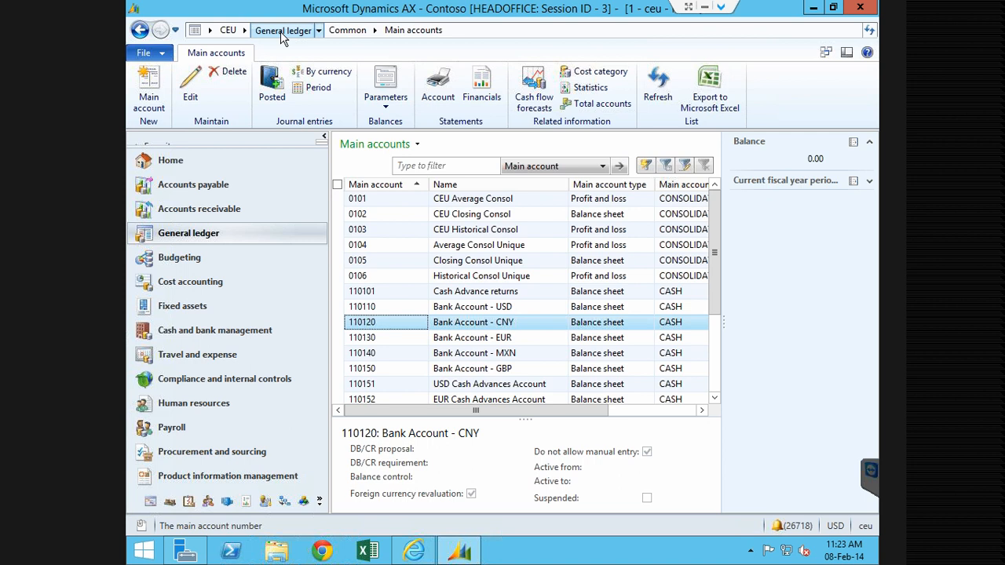
Go through the General ledger area page to Accounts receivable and review the two open AR Payment journals in the payment journal.
{"action": "left_click", "coordinate": [280, 31]}
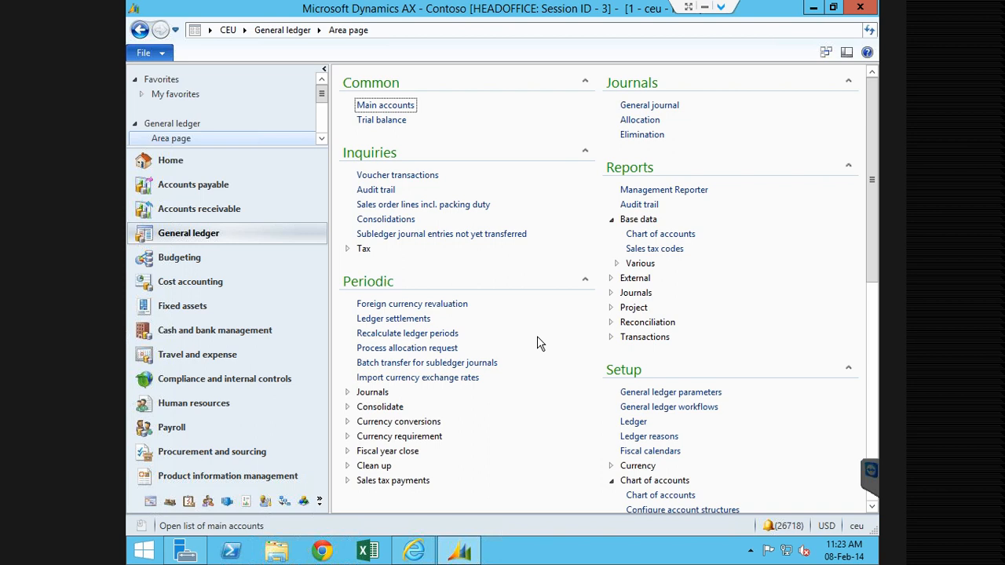
{"action": "left_click", "coordinate": [243, 206]}
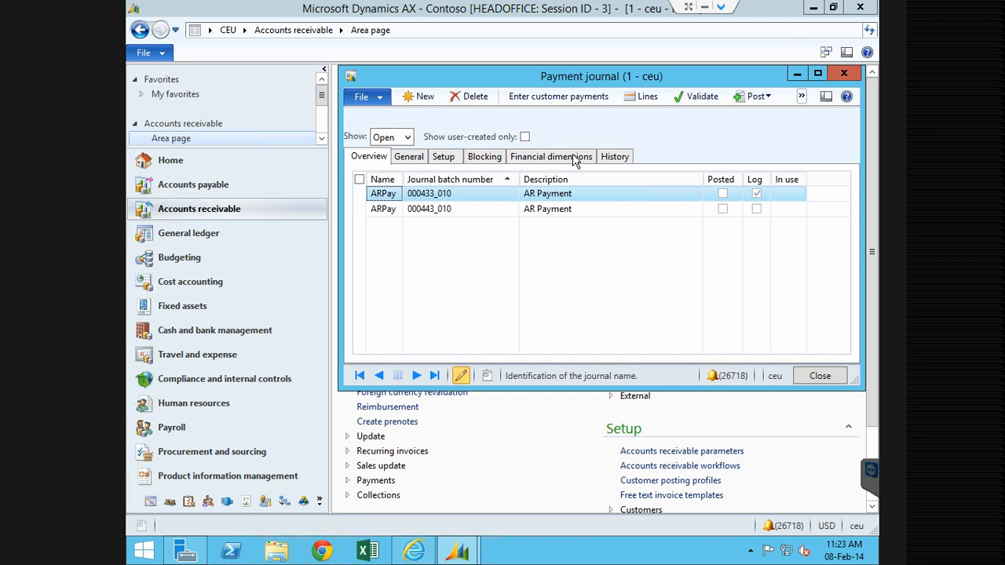
{"action": "left_click", "coordinate": [463, 194]}
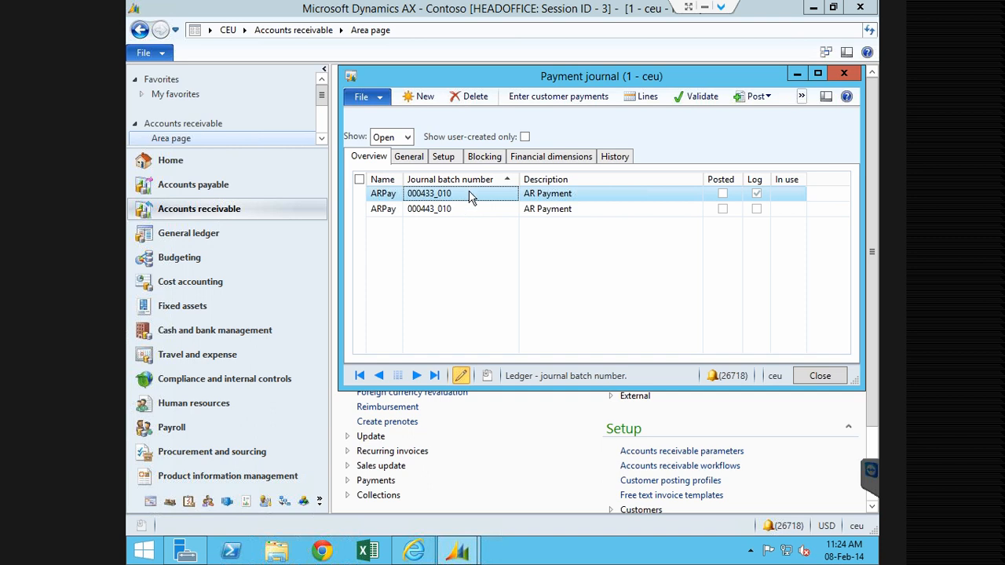
{"action": "left_click", "coordinate": [432, 210]}
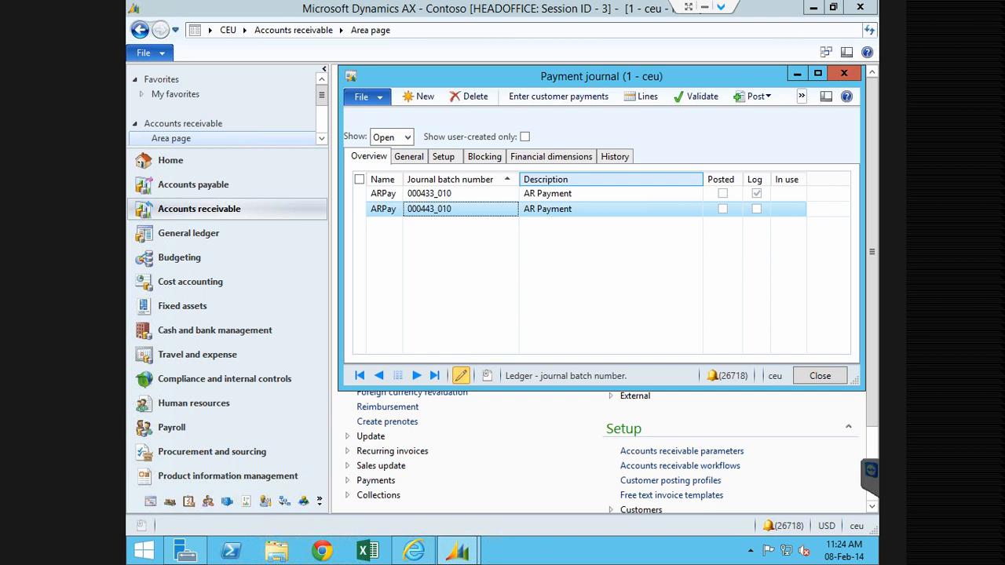
{"action": "left_click", "coordinate": [843, 74]}
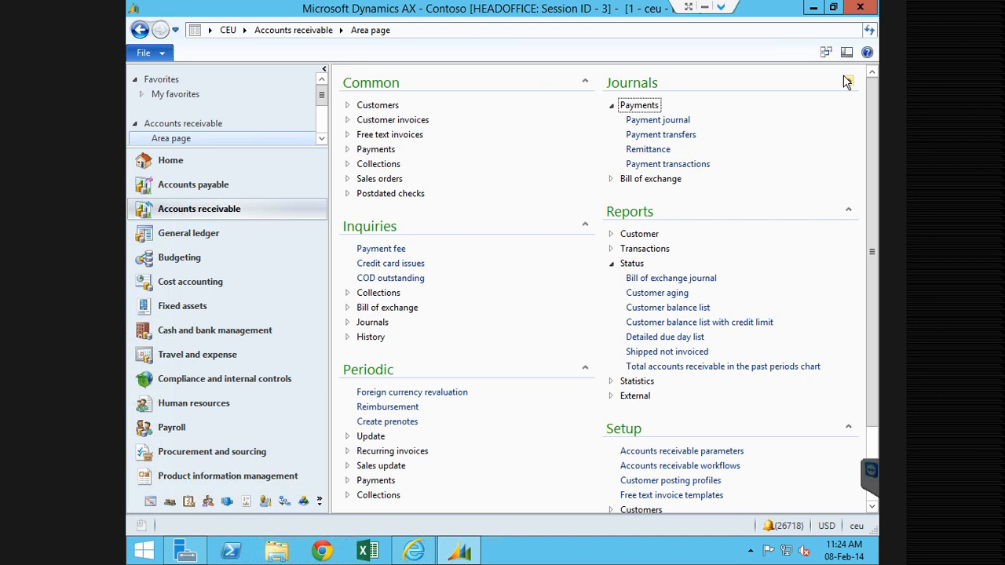
View the budget parameters in the Budgeting module.
{"action": "left_click", "coordinate": [207, 258]}
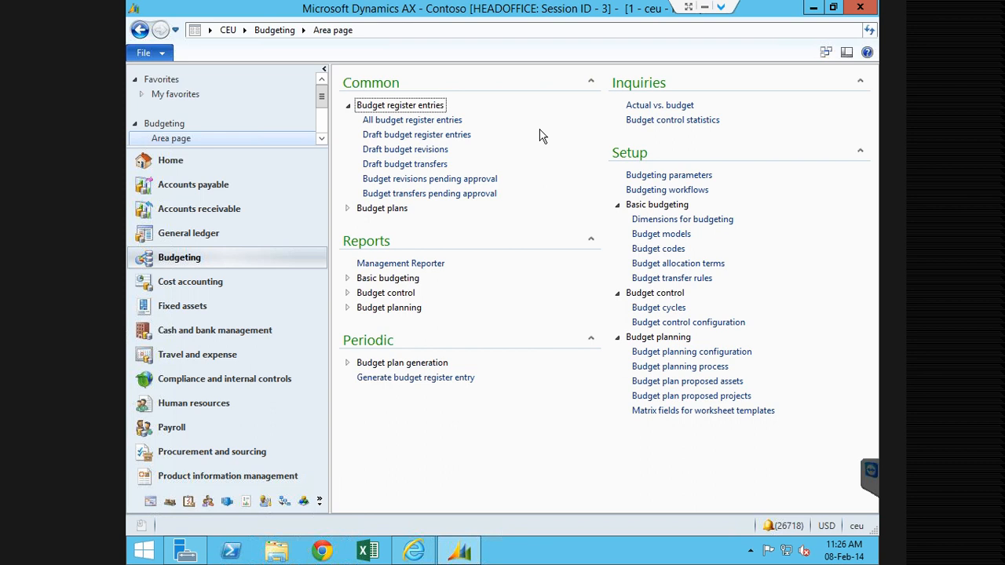
{"action": "left_click", "coordinate": [665, 175]}
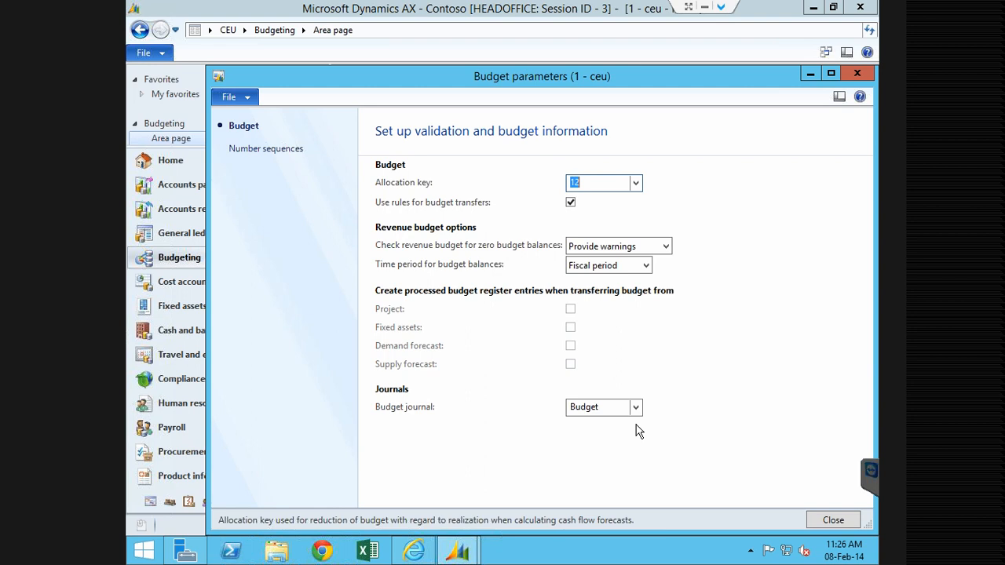
{"action": "key", "text": "Escape"}
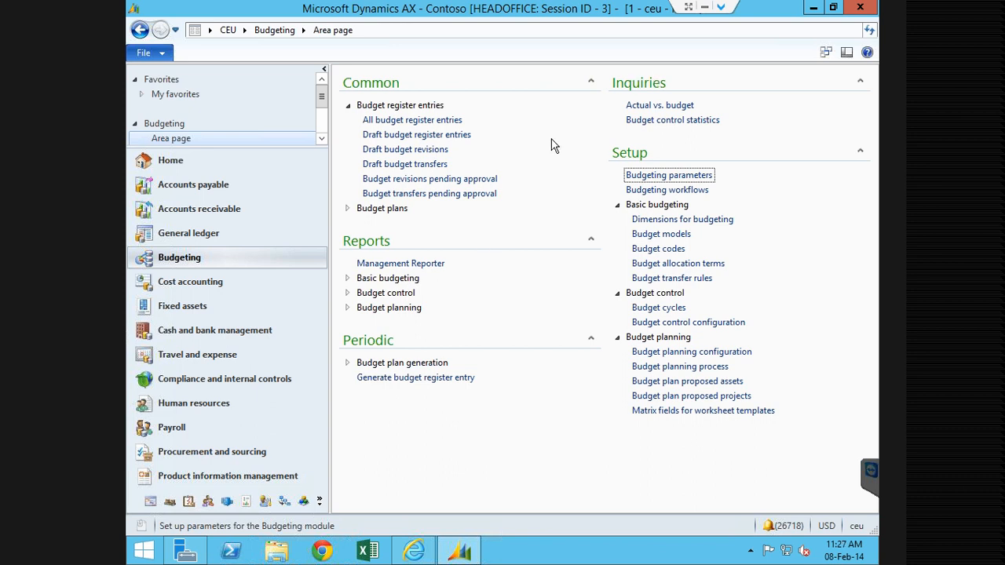
Set up the actual vs. budget inquiry with budget model TOTAL from fiscal year 7/1/2010, and accept the search criteria for completed register entries.
{"action": "left_click", "coordinate": [660, 105]}
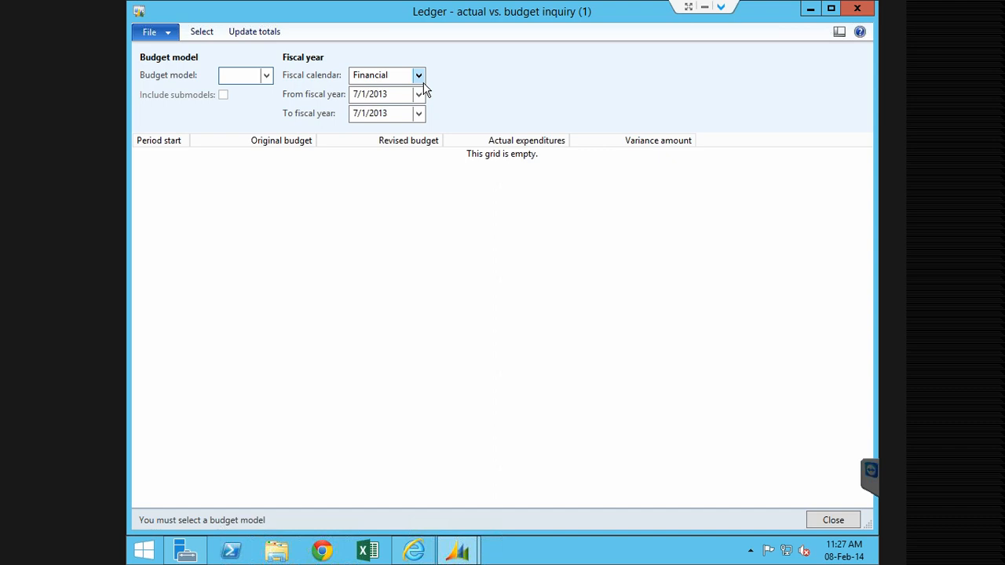
{"action": "left_click", "coordinate": [420, 93]}
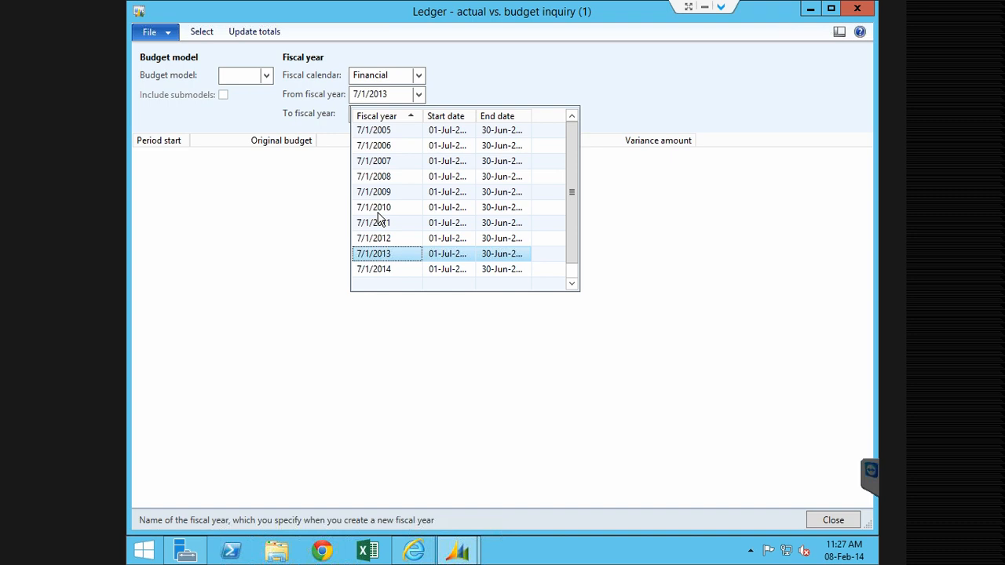
{"action": "left_click", "coordinate": [378, 209]}
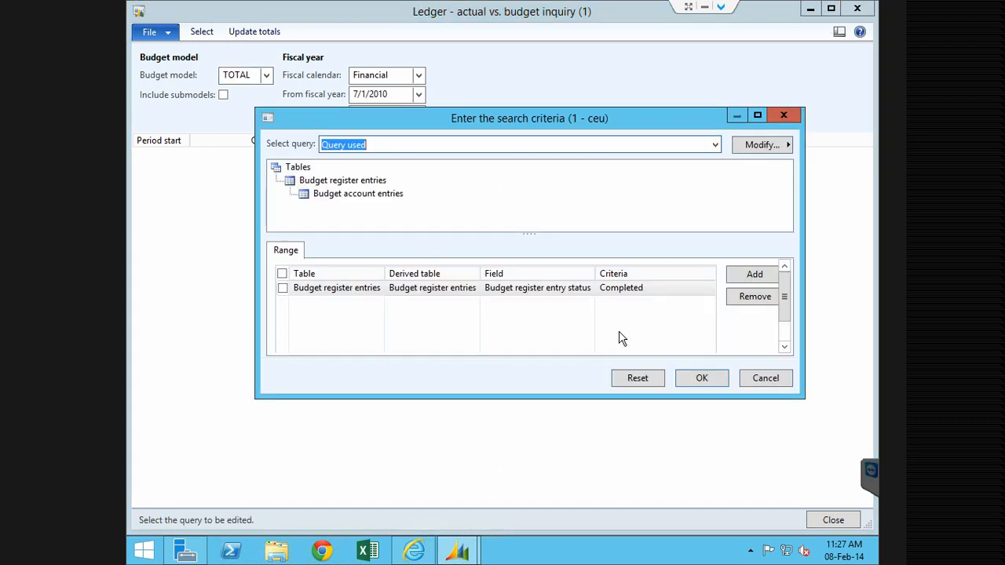
{"action": "left_click", "coordinate": [618, 289]}
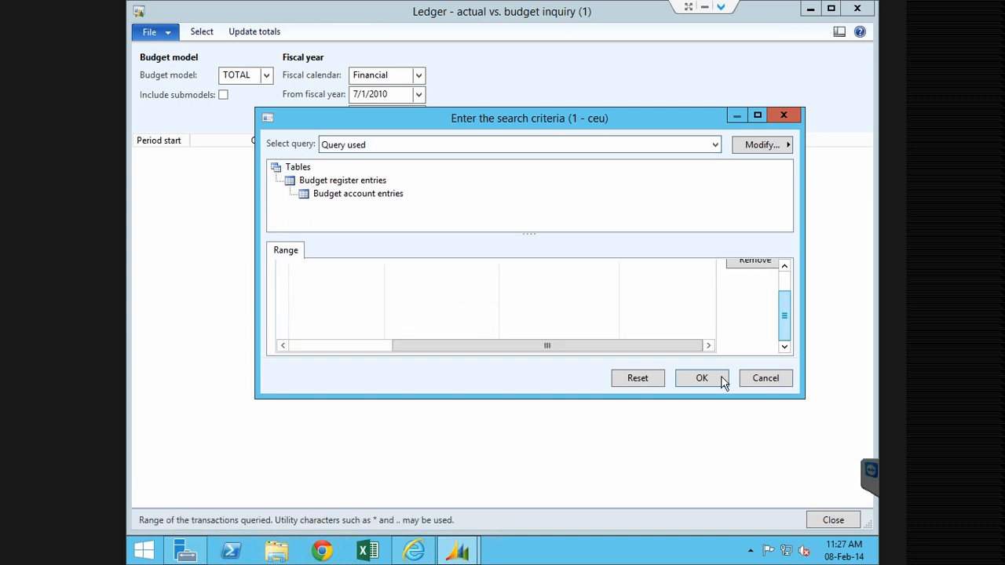
{"action": "left_click", "coordinate": [706, 377]}
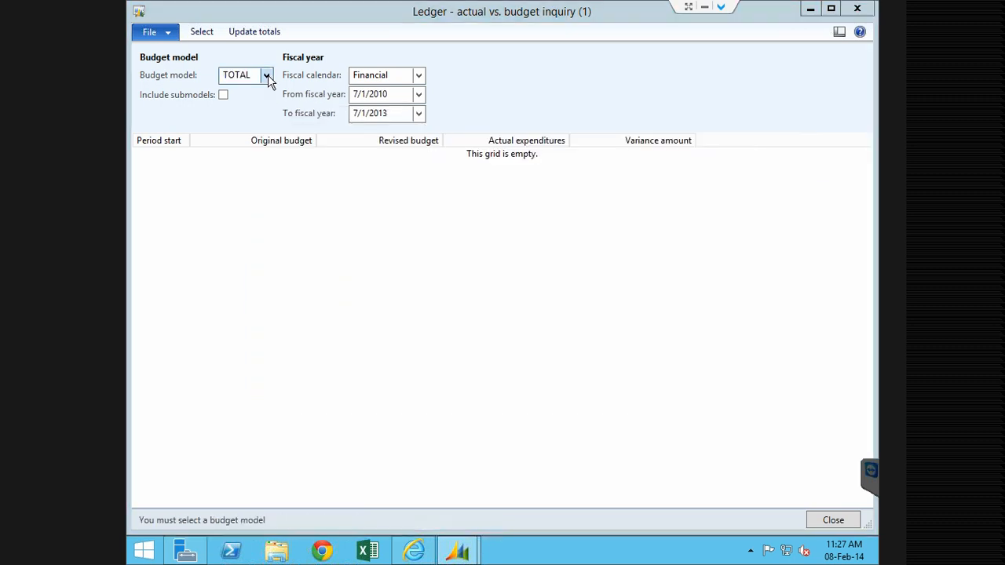
Switch the inquiry's budget model to Original and try to update the totals, reading the full warning message.
{"action": "left_click", "coordinate": [267, 75]}
{"action": "left_click", "coordinate": [239, 110]}
{"action": "left_click", "coordinate": [251, 32]}
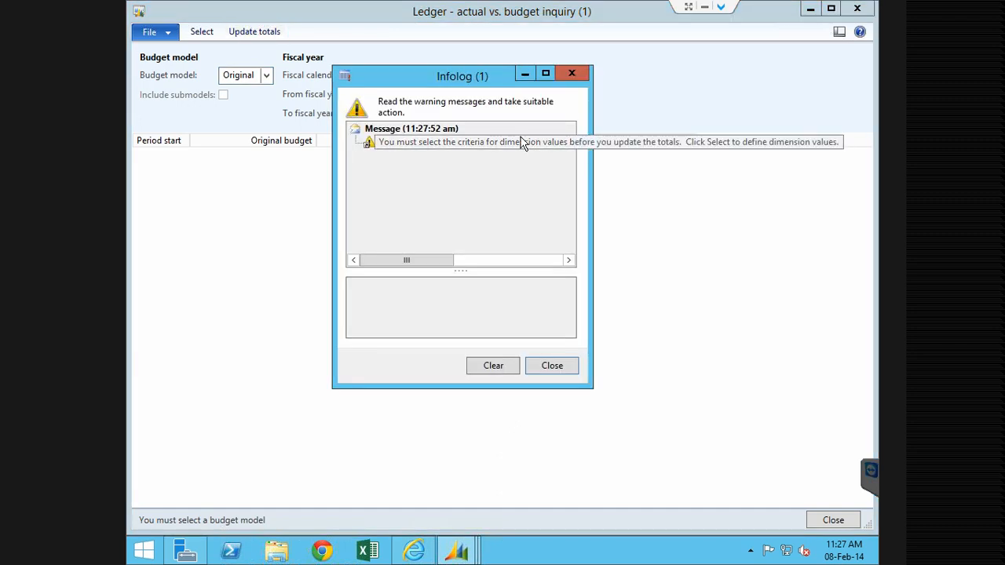
{"action": "left_click", "coordinate": [522, 142]}
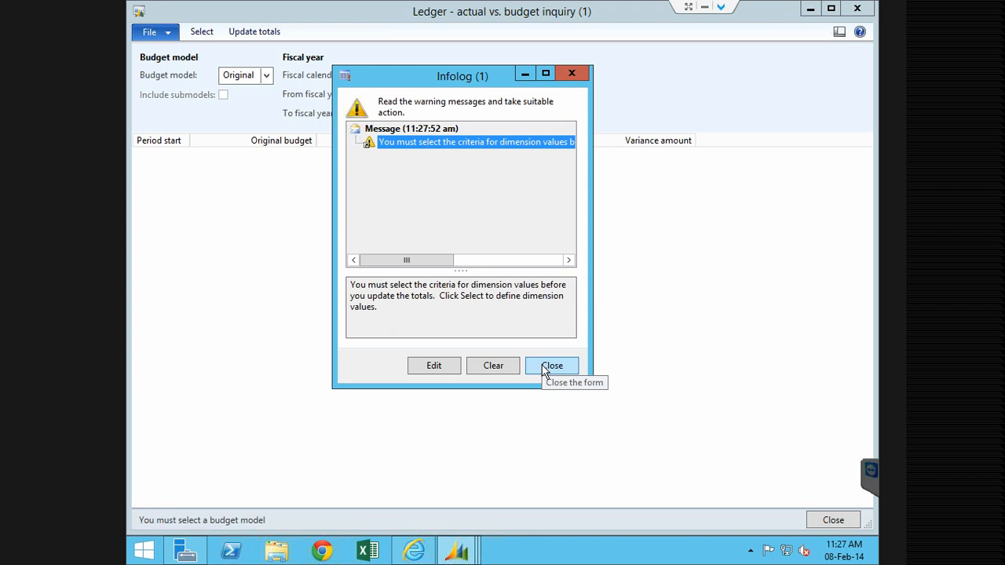
{"action": "left_click", "coordinate": [546, 371]}
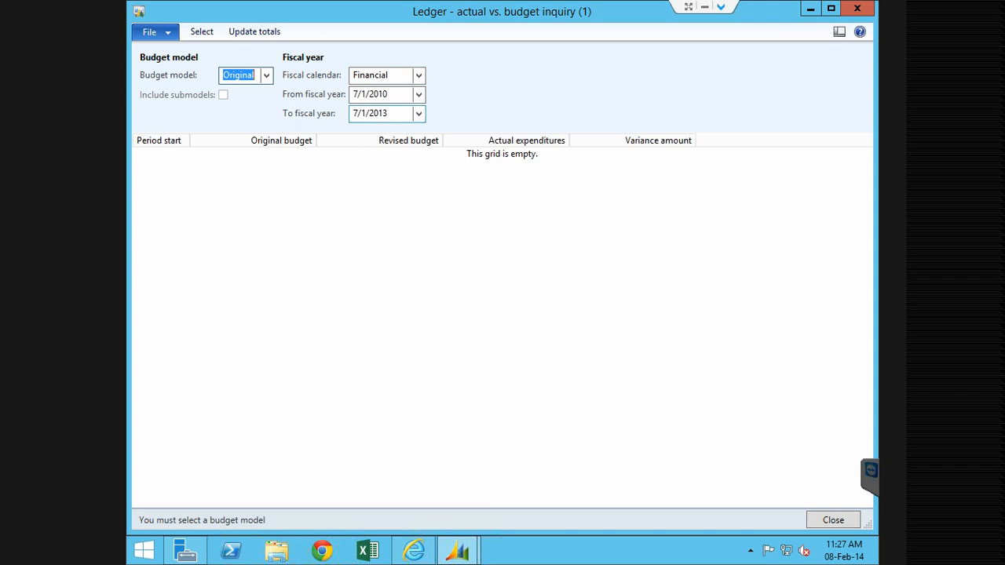
Close the actual vs. budget inquiry and look at the budget cycle choices in the budget control statistics inquiry.
{"action": "left_click", "coordinate": [860, 10]}
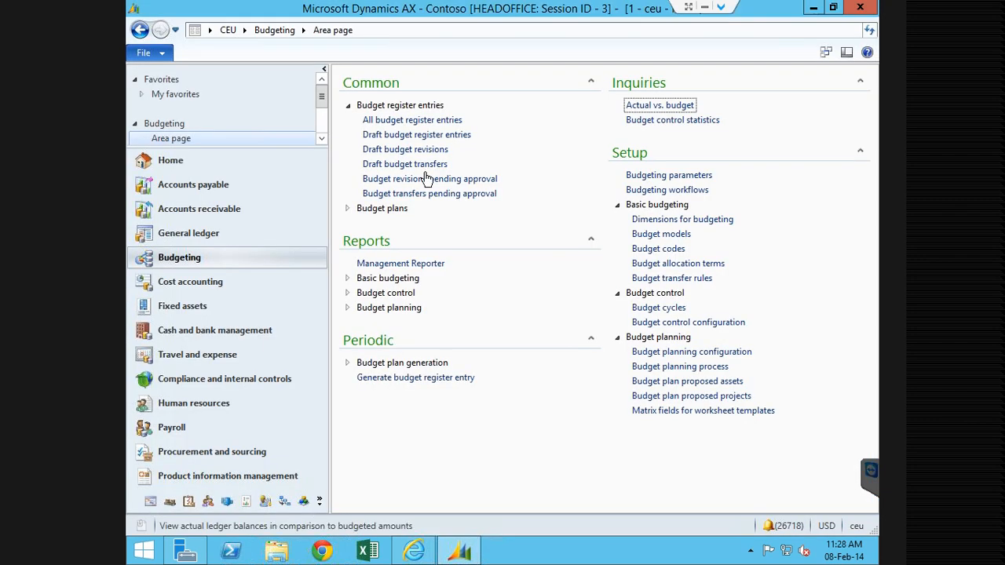
{"action": "left_click", "coordinate": [678, 124]}
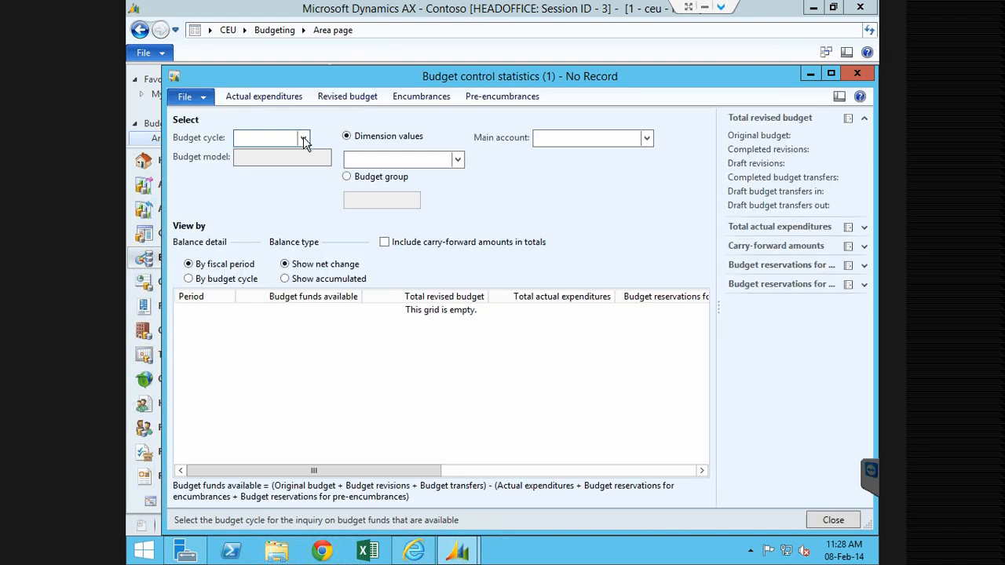
{"action": "left_click", "coordinate": [302, 139]}
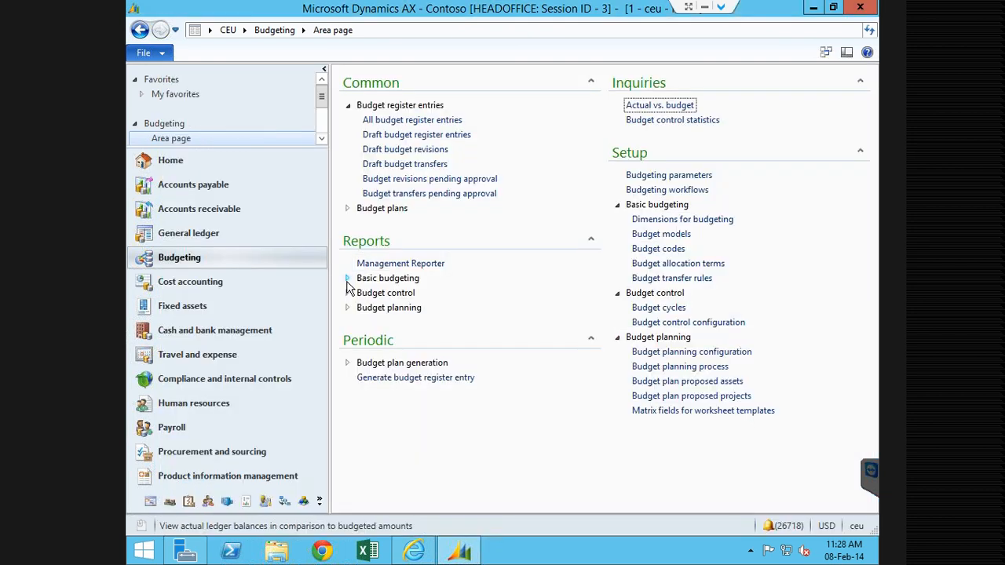
Open the basic budgeting Actual versus budget report and choose financial dimension set ACC and budget model Original.
{"action": "left_click", "coordinate": [347, 277]}
{"action": "left_click", "coordinate": [390, 294]}
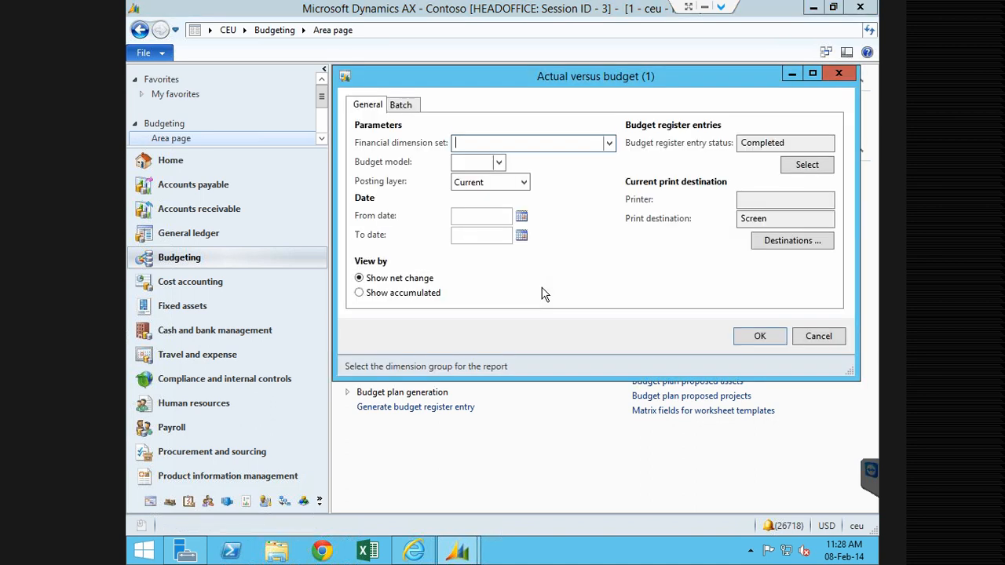
{"action": "left_click", "coordinate": [609, 143]}
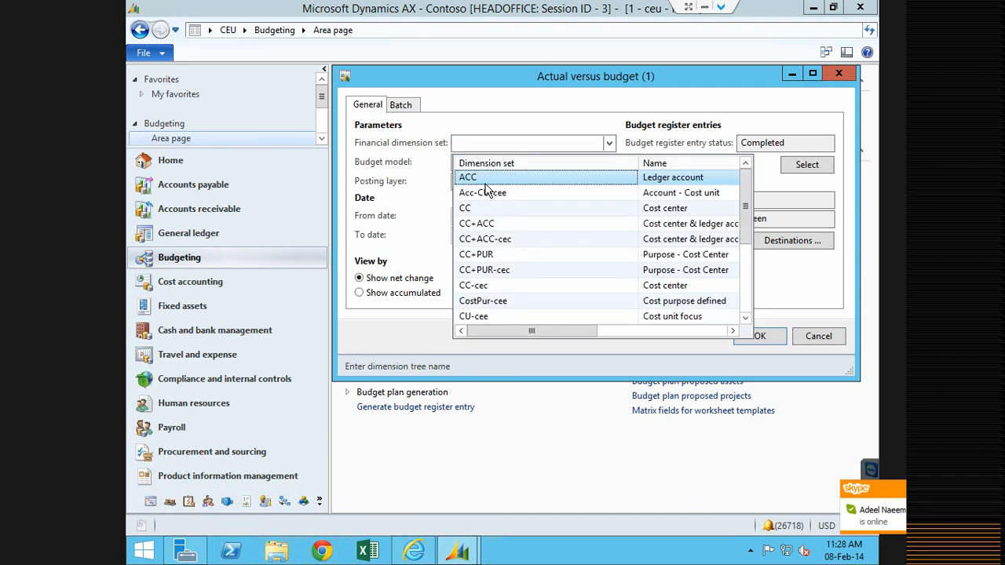
{"action": "left_click", "coordinate": [485, 176]}
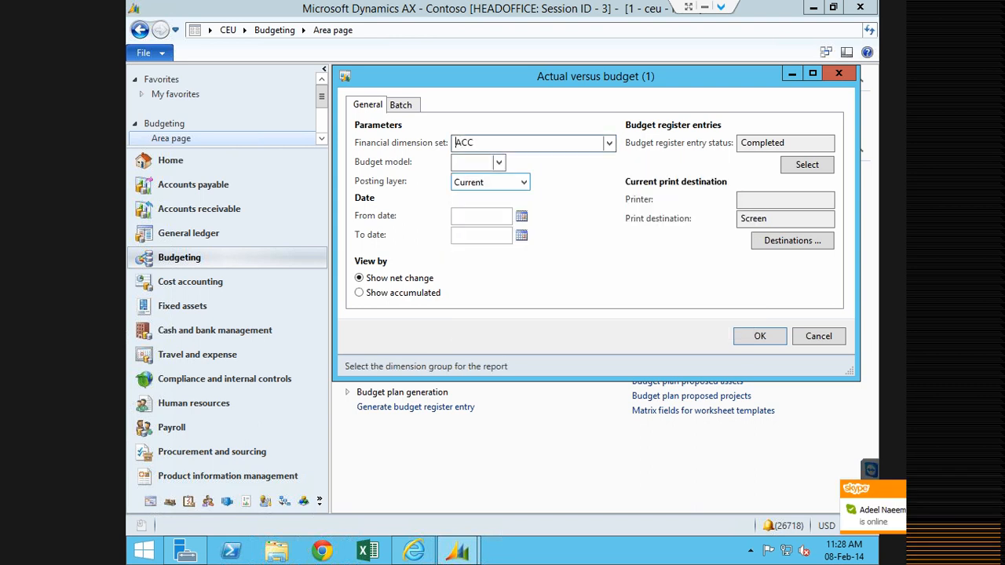
{"action": "left_click", "coordinate": [499, 162]}
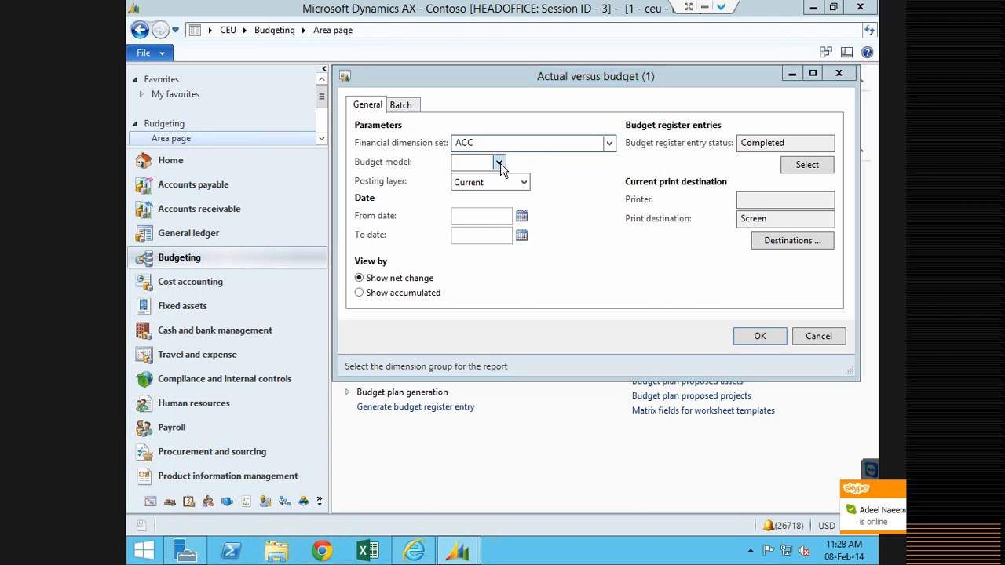
{"action": "left_click", "coordinate": [491, 200]}
Set the report period from 01-Jan-2009 to today's date, 08-Feb-2014, and run the Actual versus budget report.
{"action": "left_click", "coordinate": [480, 216]}
{"action": "type", "text": "0101"}
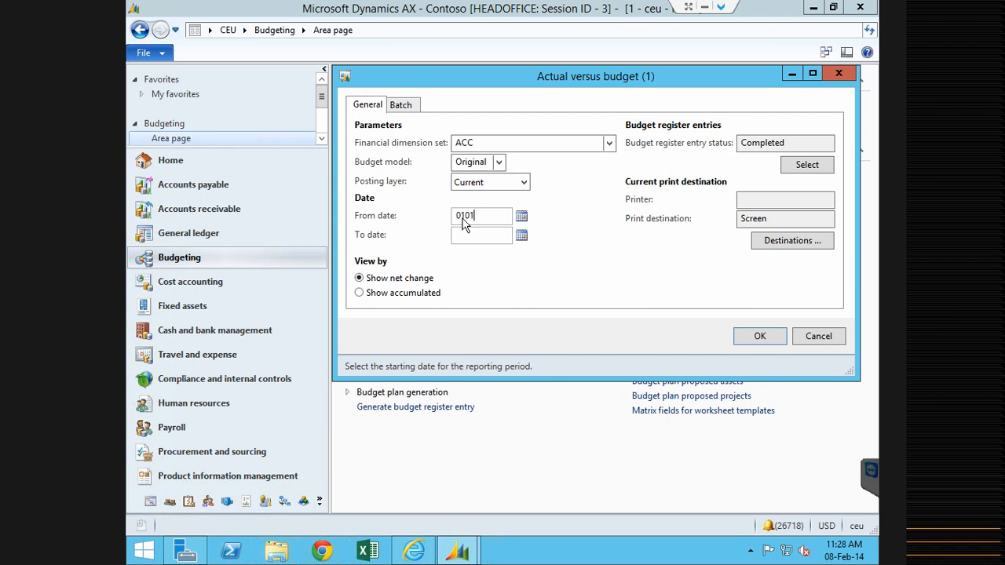
{"action": "type", "text": "2009"}
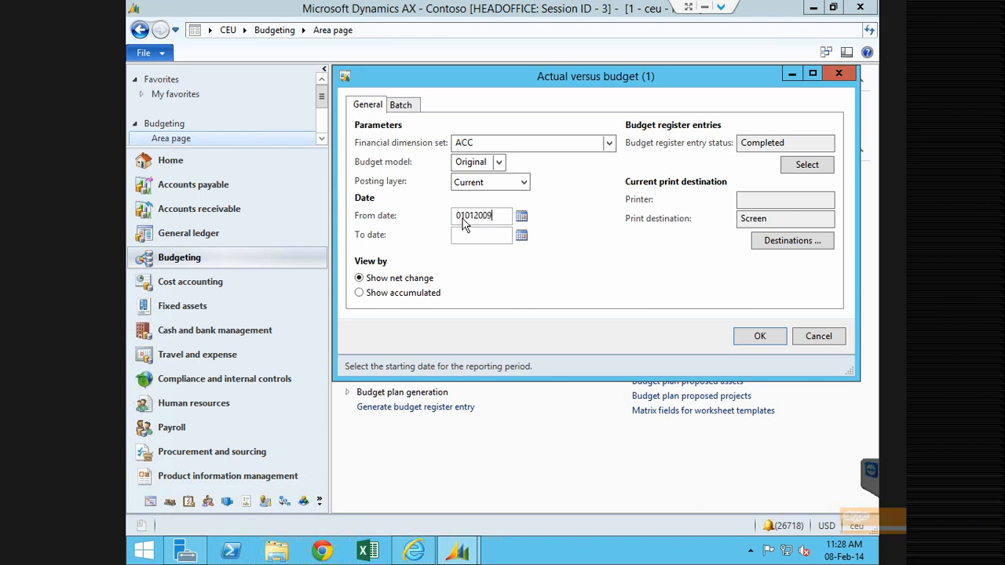
{"action": "key", "text": "Tab"}
{"action": "type", "text": "t"}
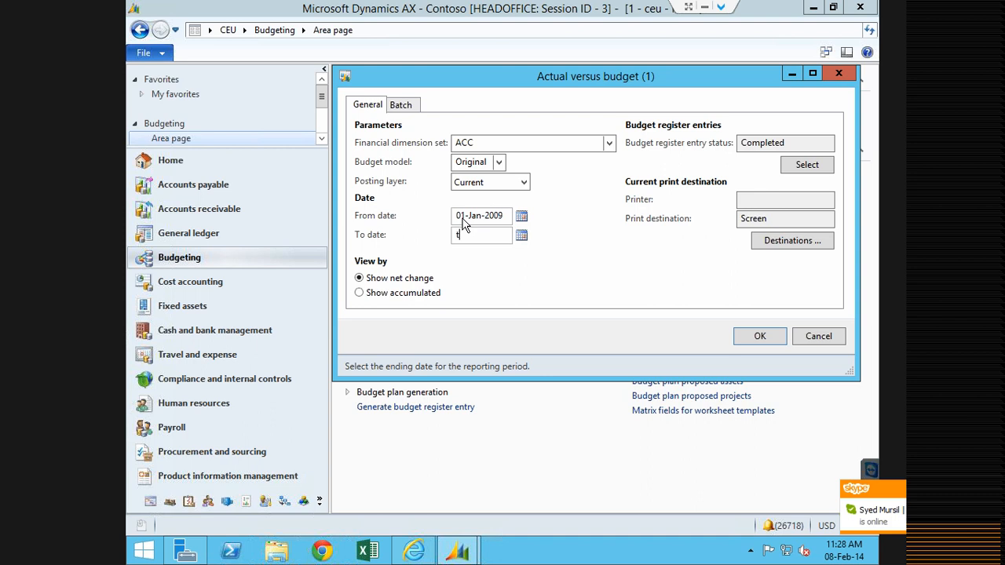
{"action": "key", "text": "Tab"}
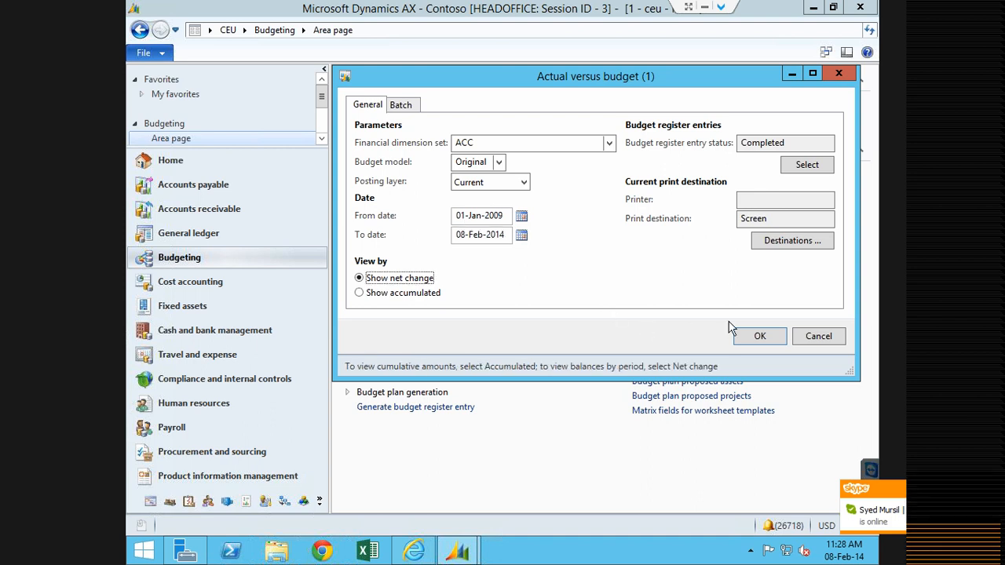
{"action": "left_click", "coordinate": [753, 339]}
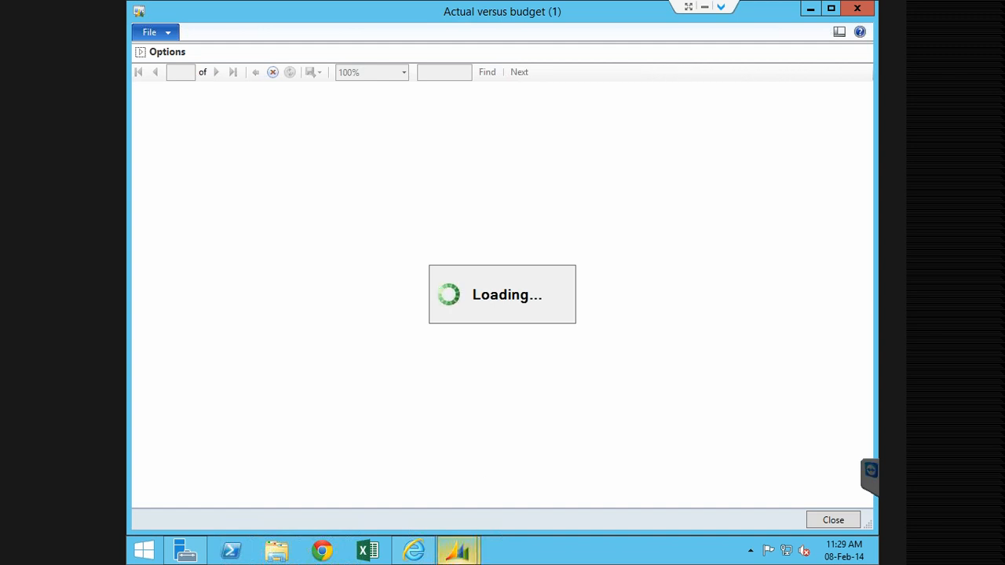
Return to the Budgeting area page while the report loads and show the budget plans entries.
{"action": "mouse_move", "coordinate": [457, 549]}
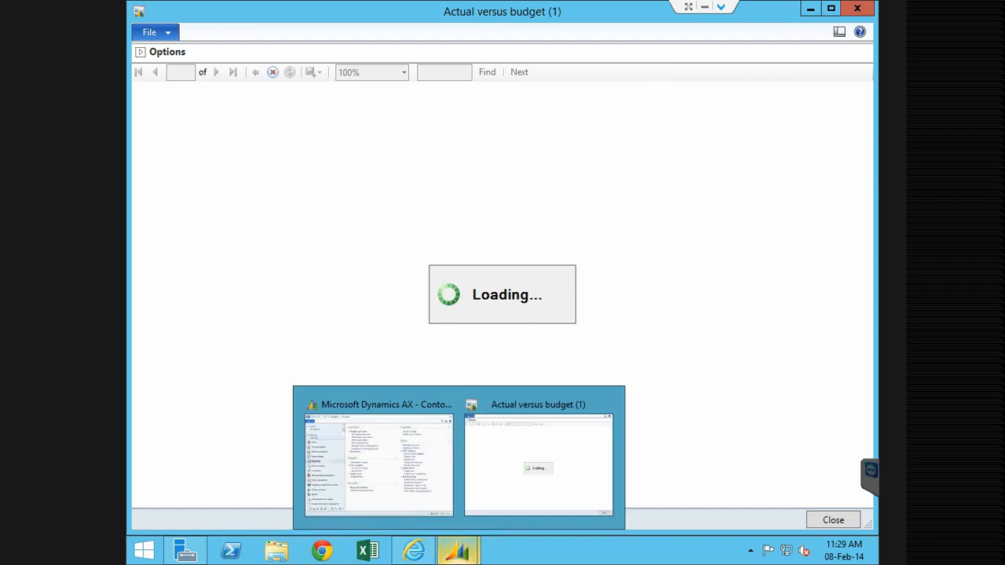
{"action": "left_click", "coordinate": [352, 469]}
{"action": "mouse_move", "coordinate": [457, 549]}
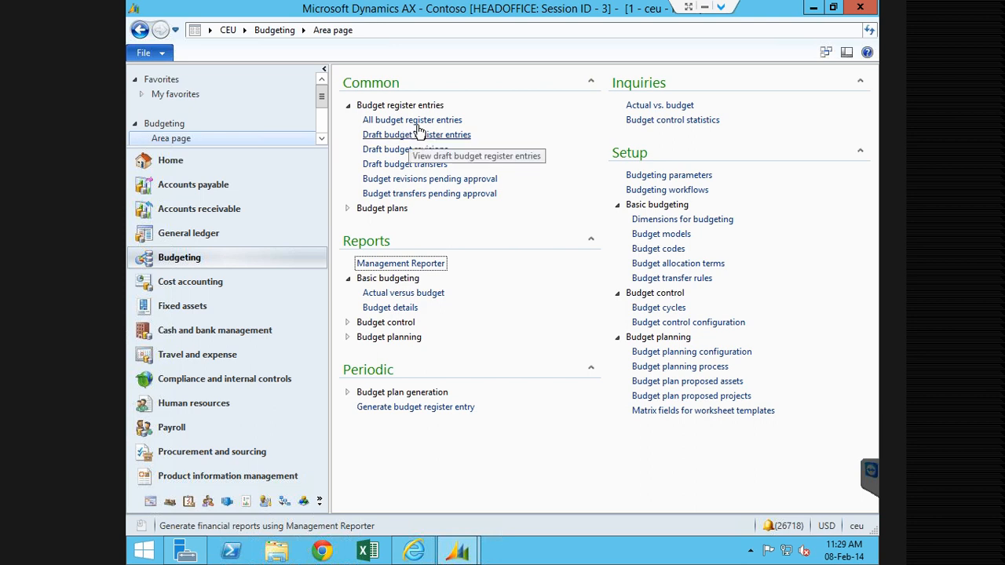
{"action": "left_click", "coordinate": [349, 209]}
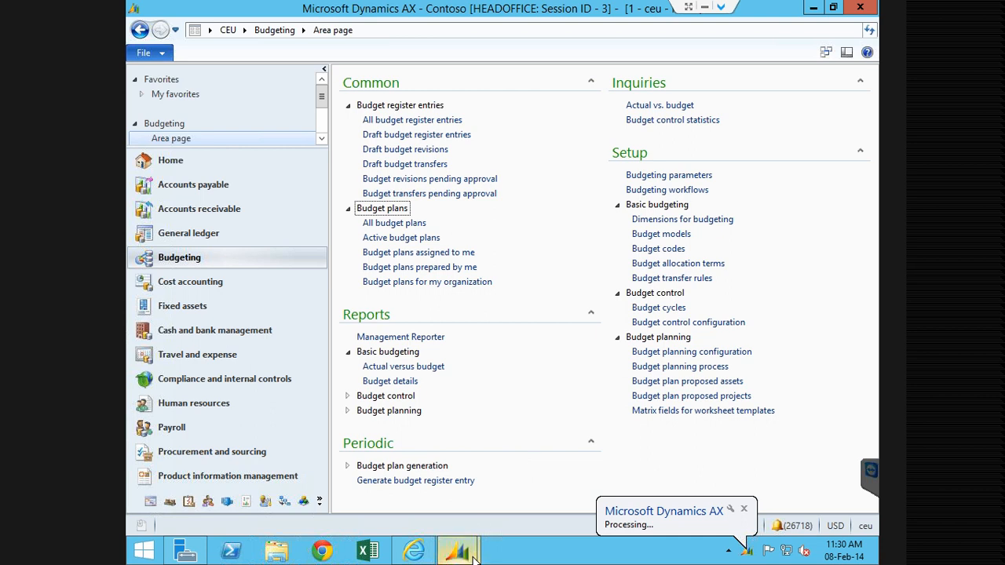
Review the finished Actual versus budget report, reading through its monthly expenditure and variance lines, and return to the Budgeting area page.
{"action": "mouse_move", "coordinate": [475, 557]}
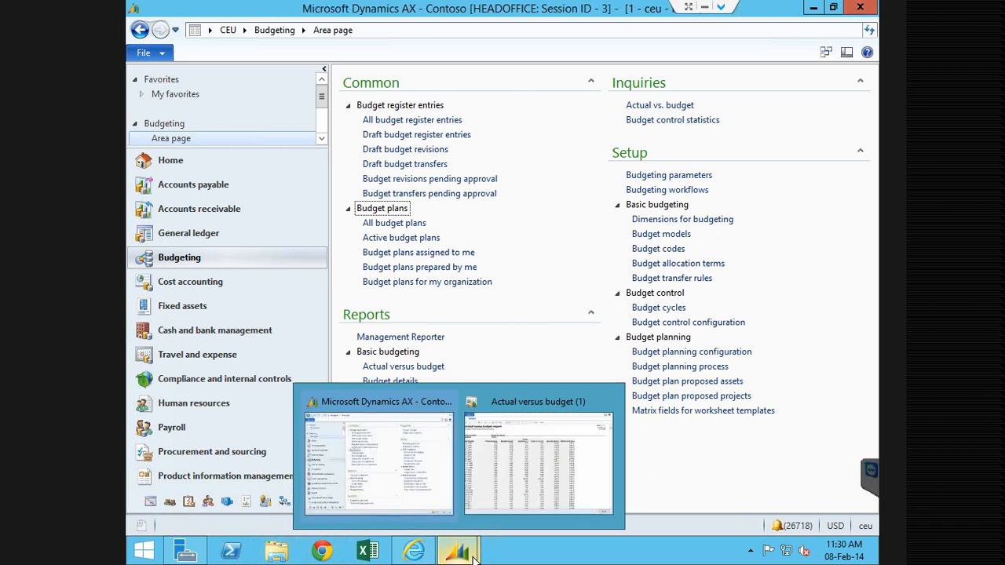
{"action": "left_click", "coordinate": [585, 497]}
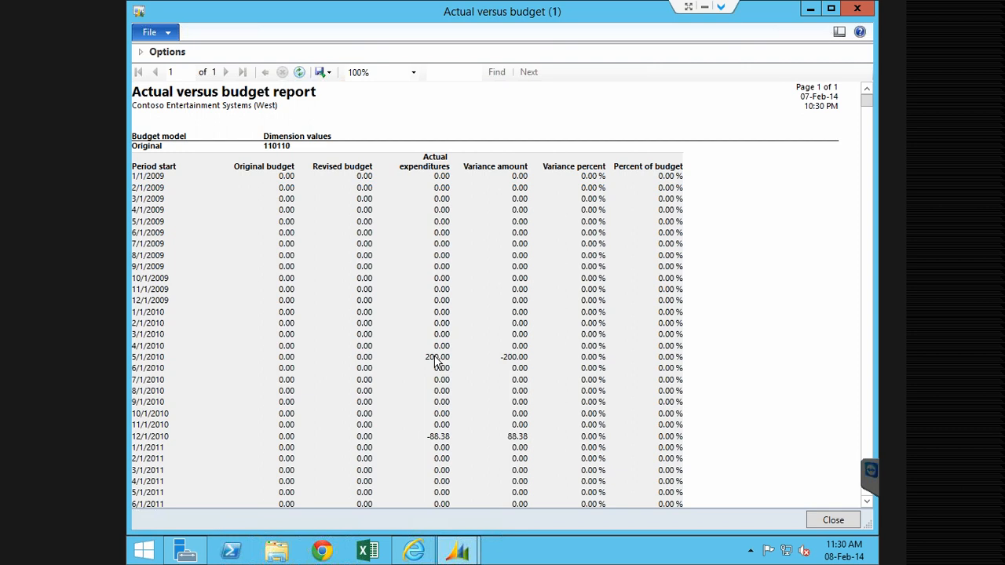
{"action": "scroll", "coordinate": [280, 134], "scroll_direction": "down", "scroll_amount": 1}
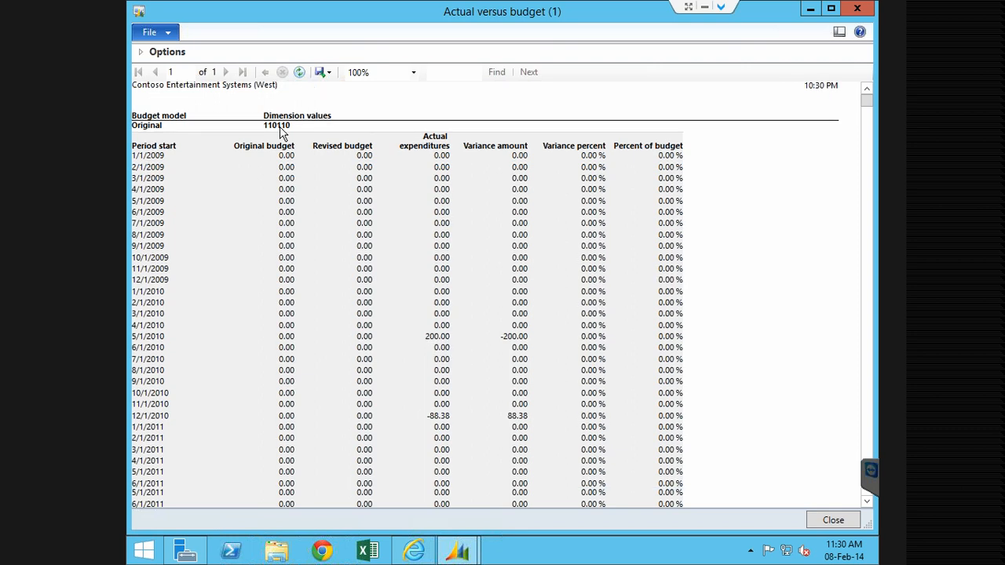
{"action": "scroll", "coordinate": [281, 133], "scroll_direction": "down", "scroll_amount": 1}
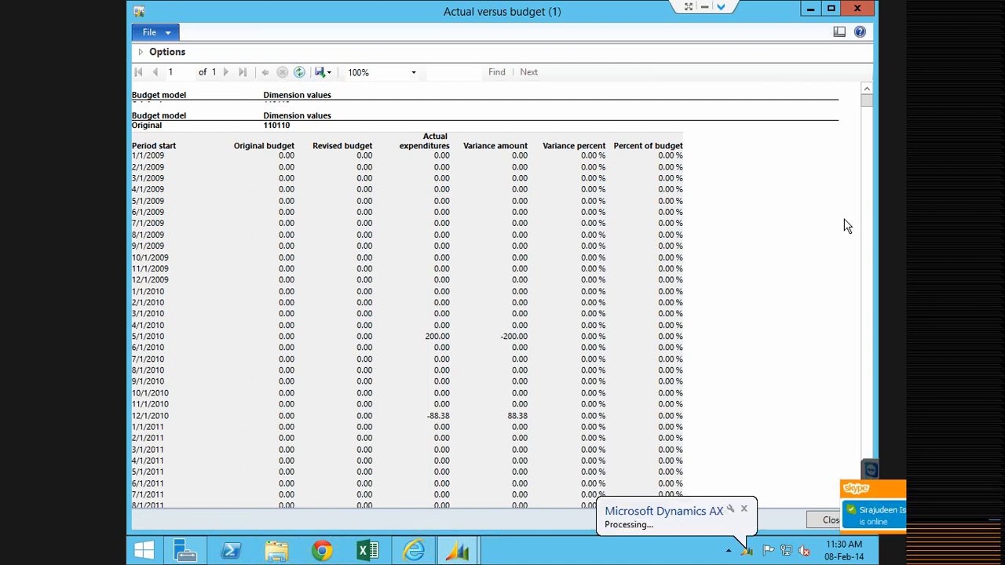
{"action": "scroll", "coordinate": [633, 385], "scroll_direction": "up", "scroll_amount": 1}
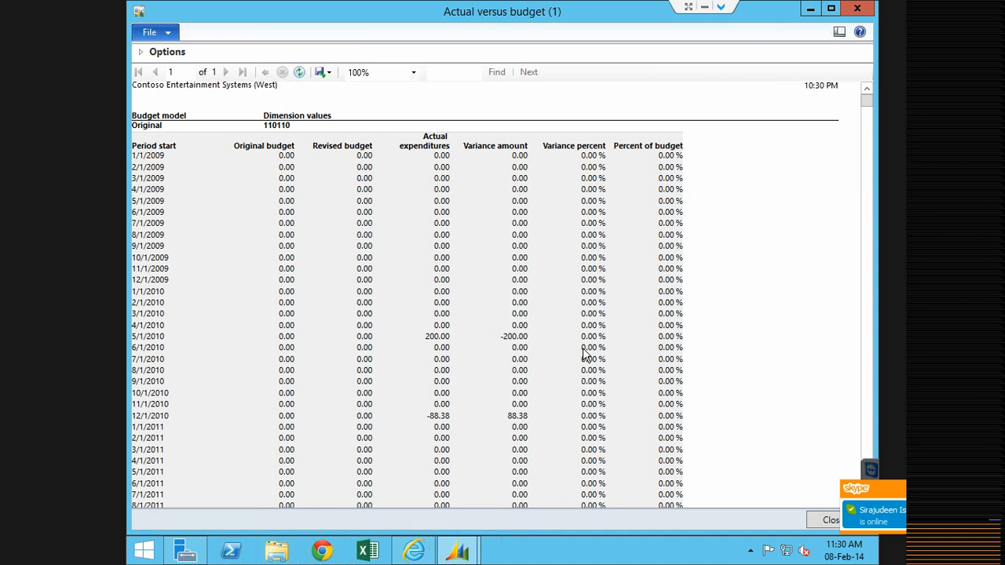
{"action": "left_click", "coordinate": [867, 158]}
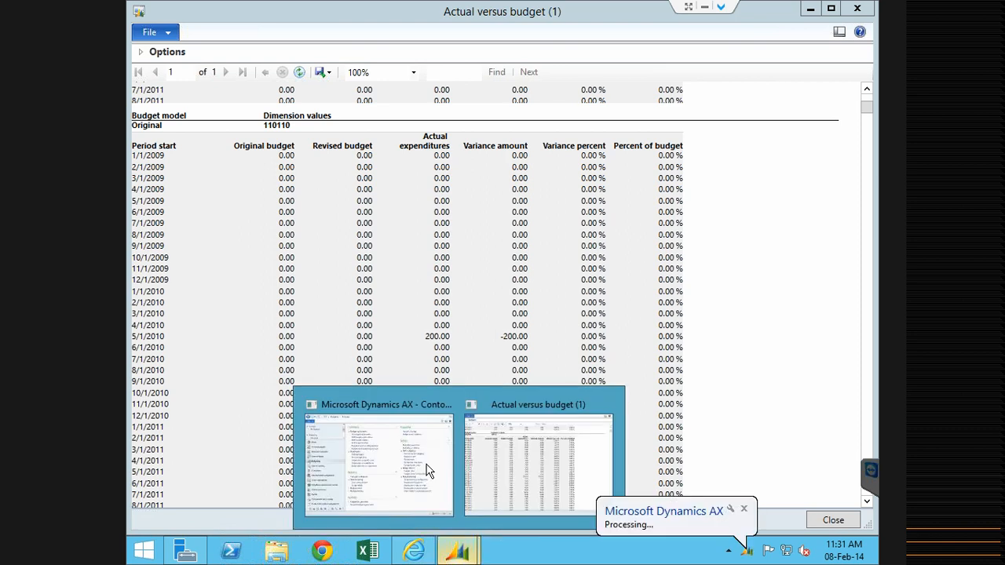
{"action": "key", "text": "Escape"}
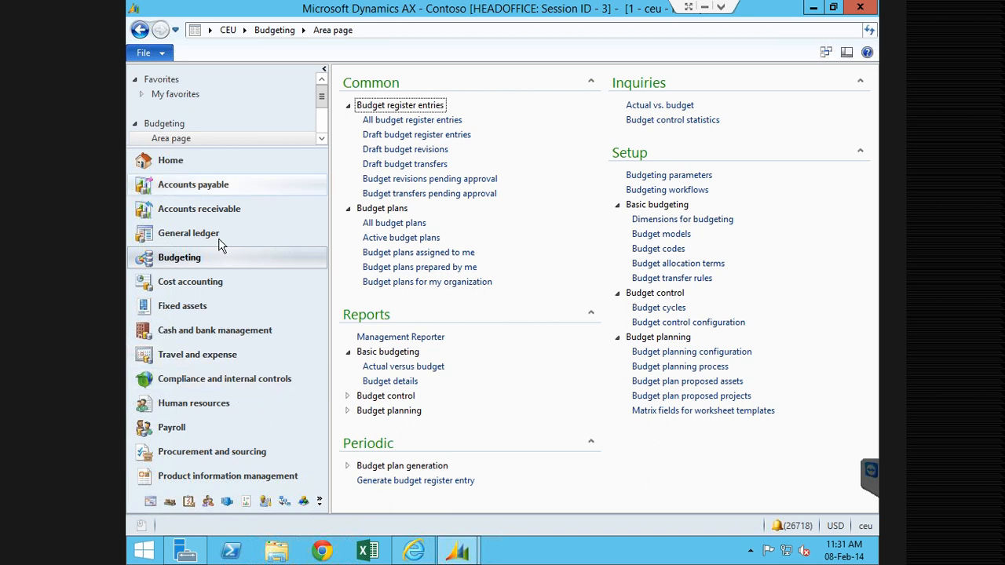
View the Procurement and sourcing module, including its periodic purchase order functions and the rest of its setup list.
{"action": "left_click", "coordinate": [255, 453]}
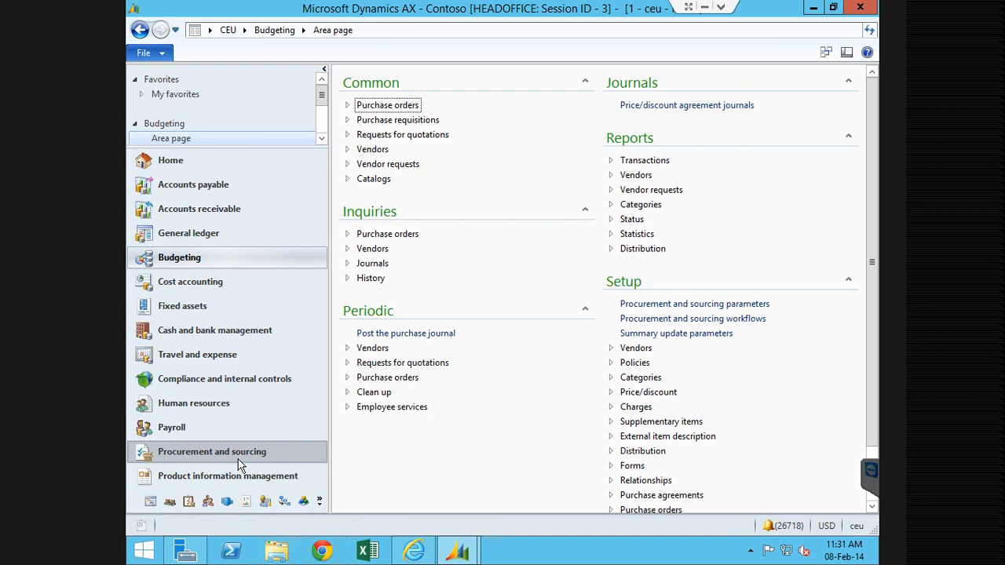
{"action": "left_click", "coordinate": [348, 378]}
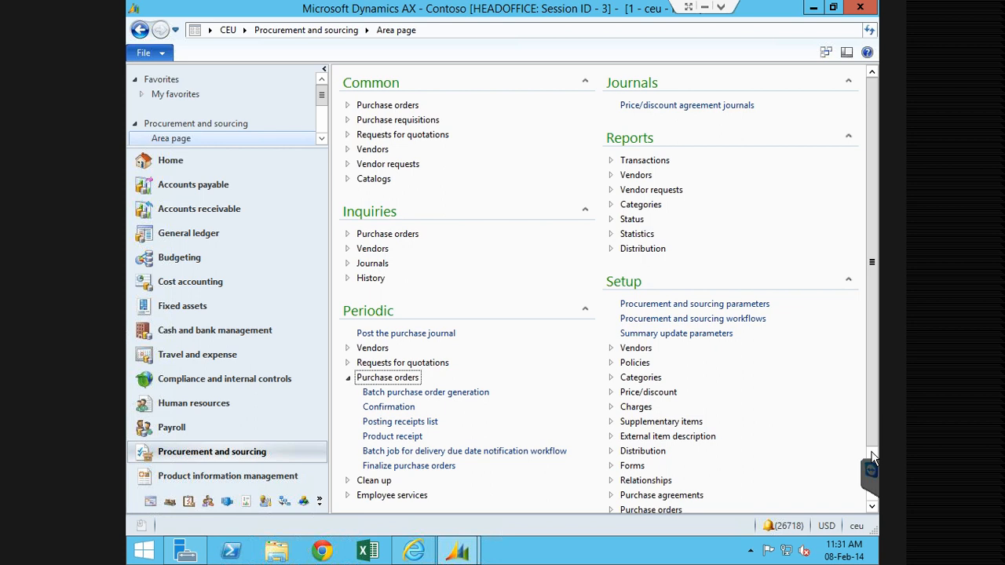
{"action": "left_click", "coordinate": [871, 458]}
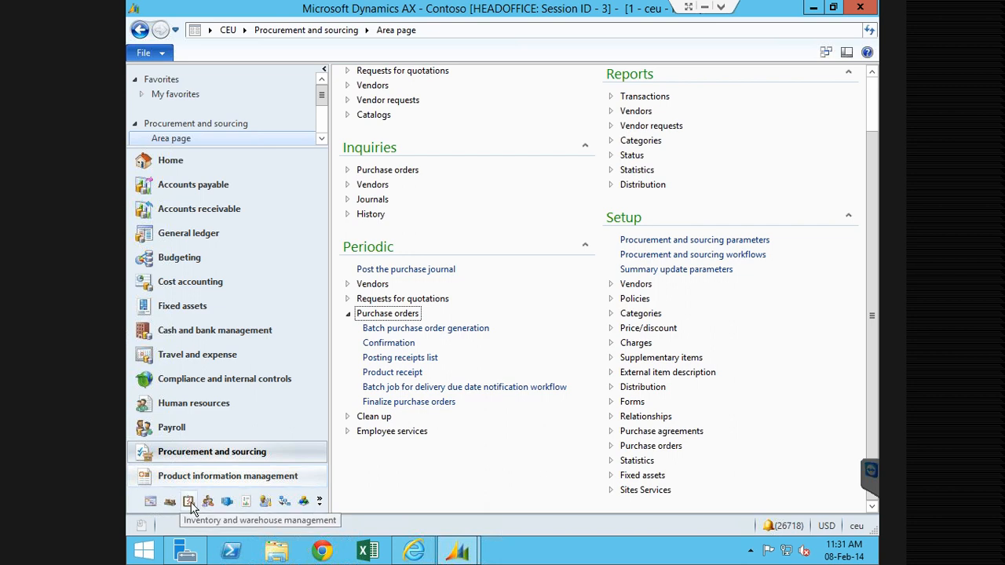
In Inventory and warehouse management, open the periodic forecast entry form for items.
{"action": "left_click", "coordinate": [189, 503]}
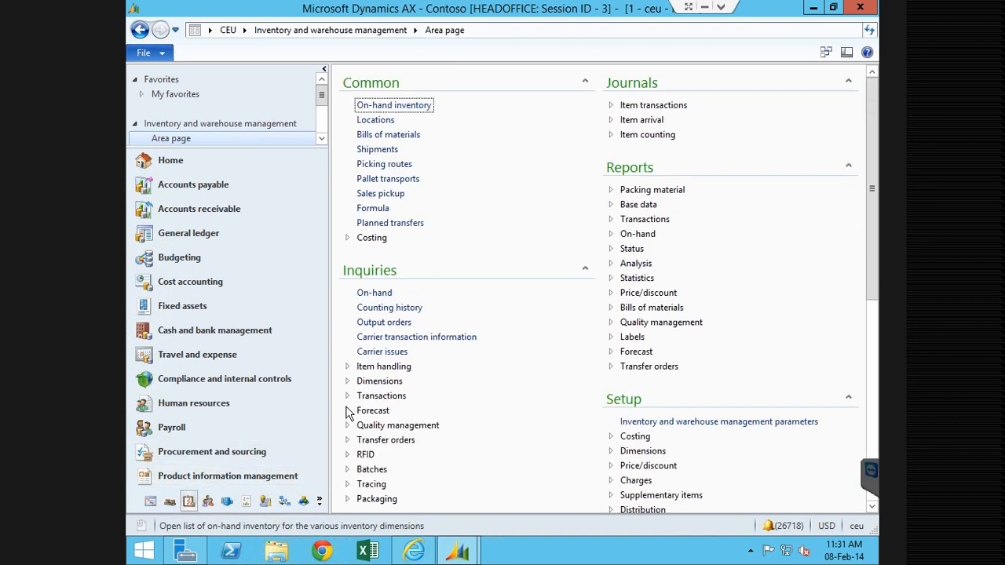
{"action": "scroll", "coordinate": [346, 408], "scroll_direction": "down", "scroll_amount": 9}
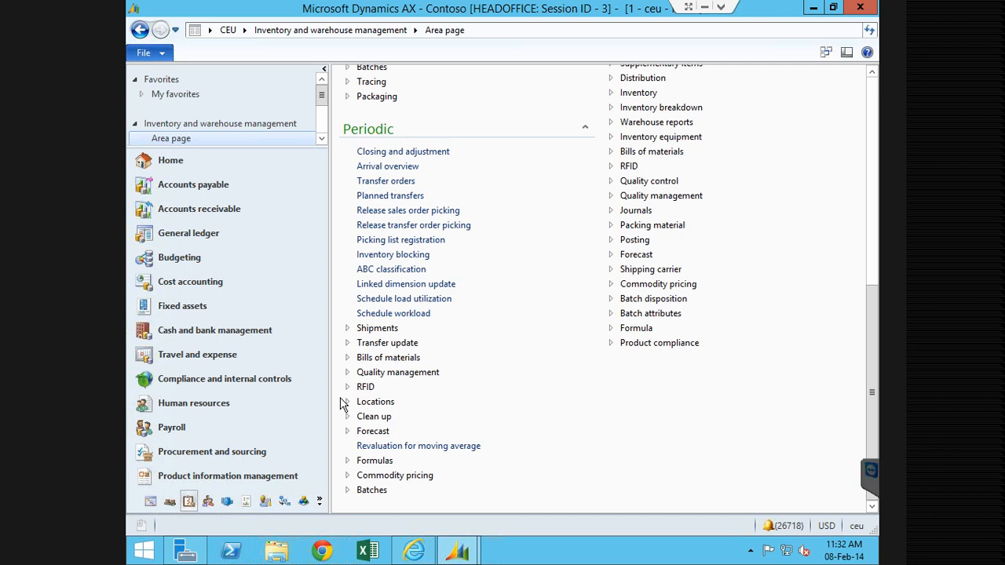
{"action": "left_click", "coordinate": [348, 431]}
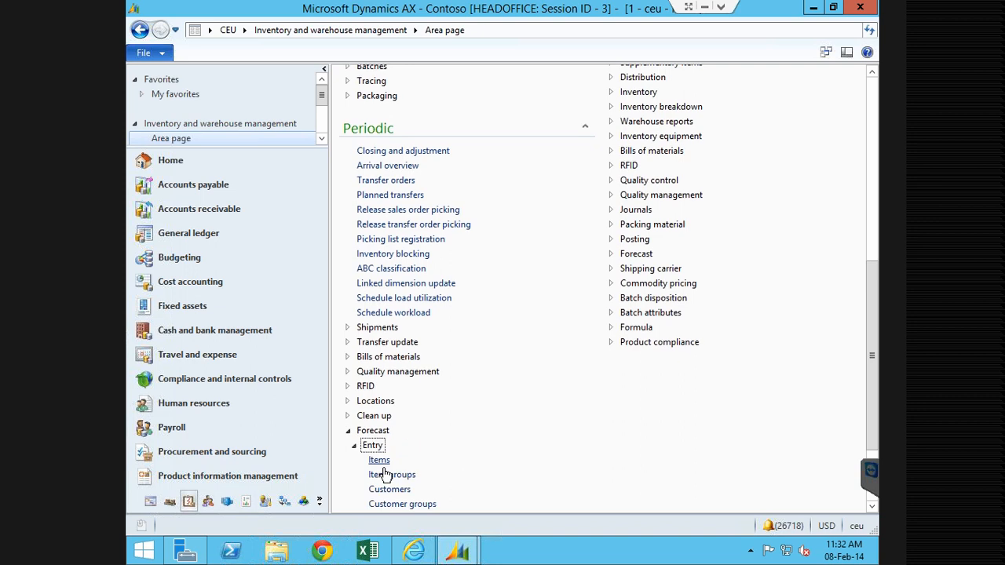
{"action": "left_click", "coordinate": [379, 461]}
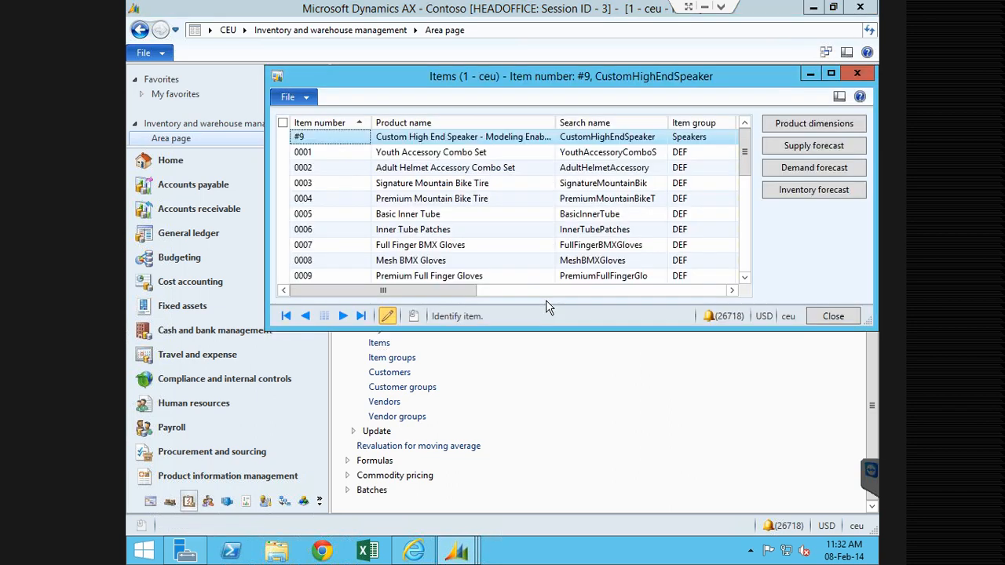
Browse the items list, select item 0016 Adult Catchers Mitt and look at its demand forecast.
{"action": "left_click", "coordinate": [671, 220]}
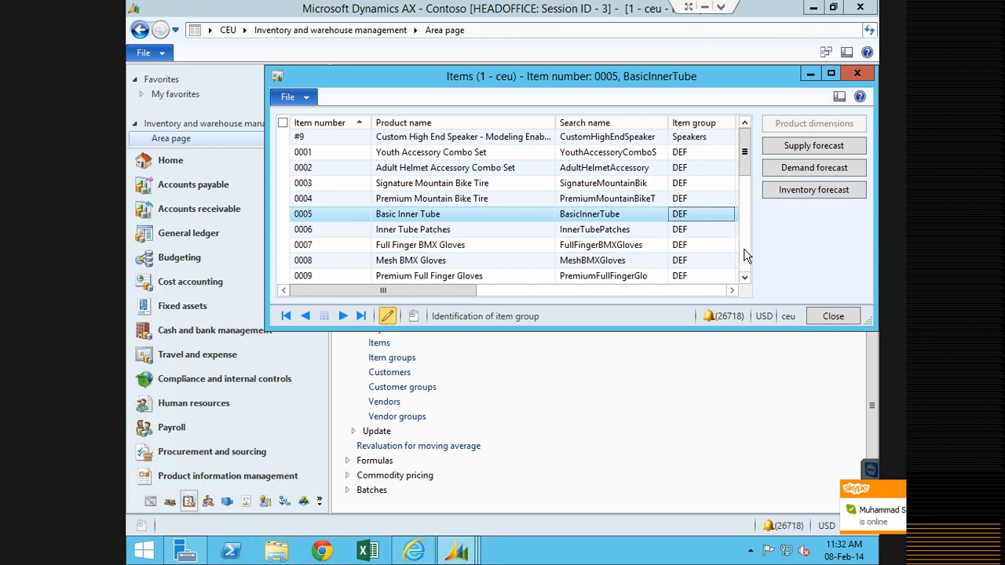
{"action": "scroll", "coordinate": [746, 256], "scroll_direction": "down", "scroll_amount": 3}
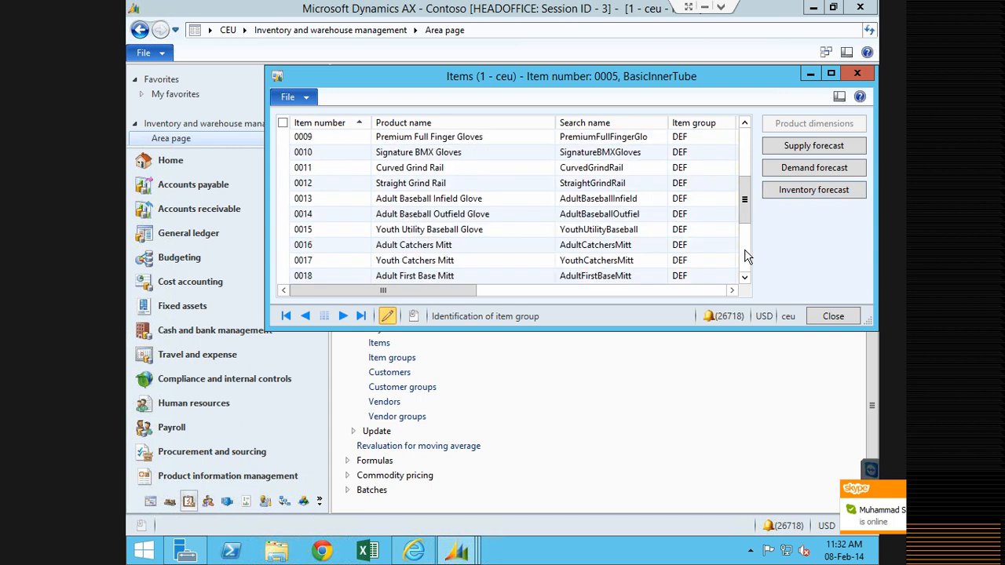
{"action": "left_click", "coordinate": [613, 247]}
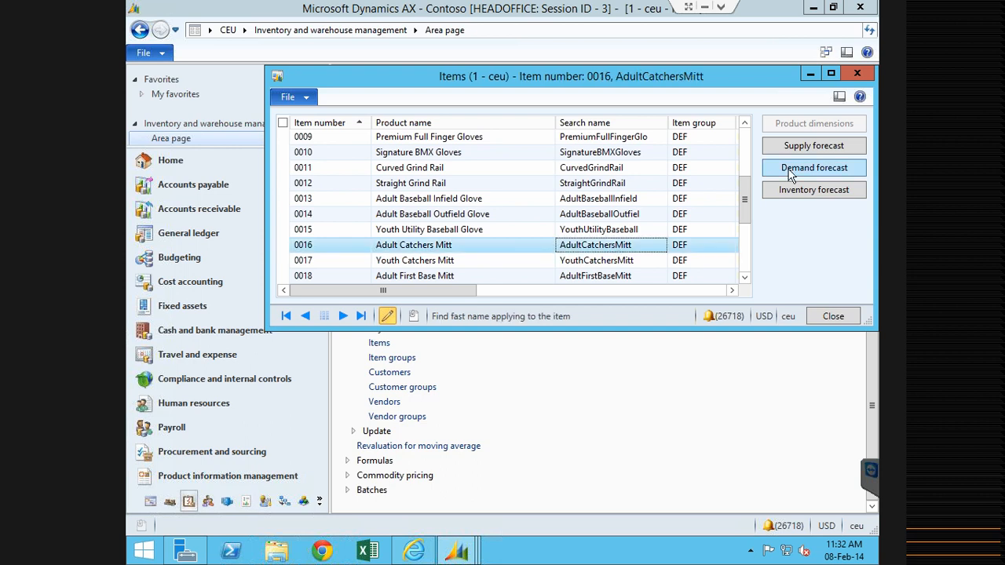
{"action": "left_click", "coordinate": [790, 171]}
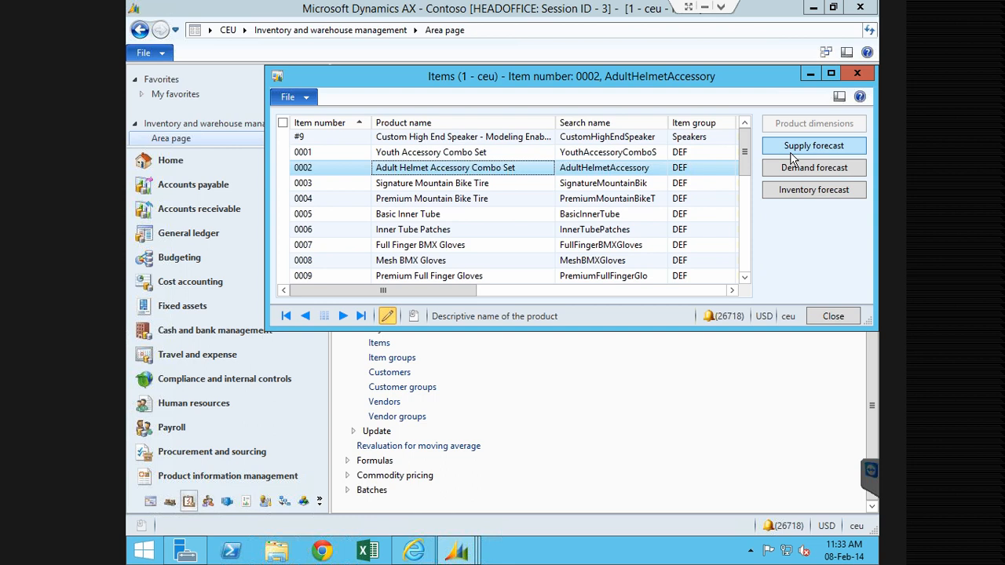
Open the demand forecast for item 0002 Adult Helmet Accessory Combo Set and create a forecast line using model 10.
{"action": "left_click", "coordinate": [794, 168]}
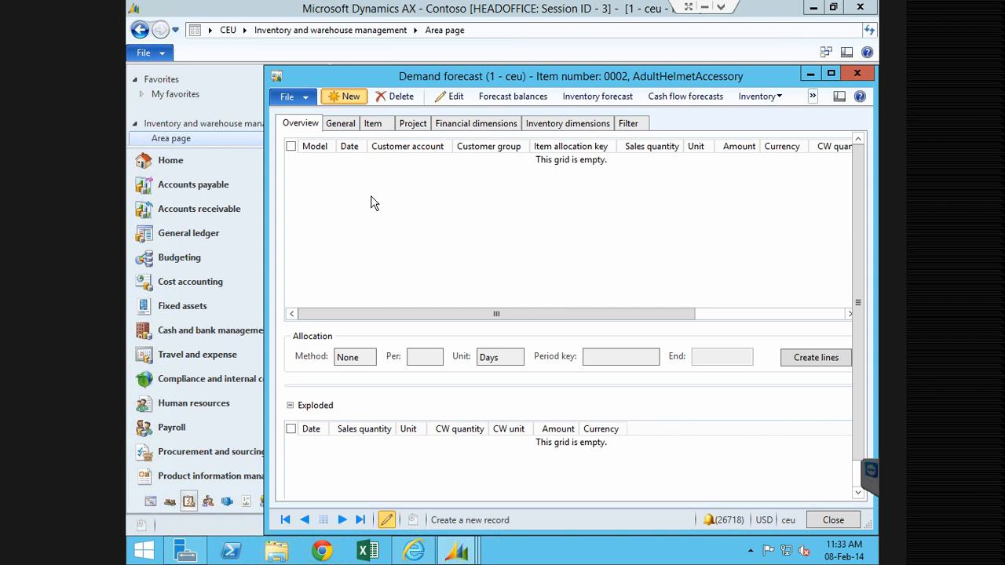
{"action": "key", "text": "ctrl+n"}
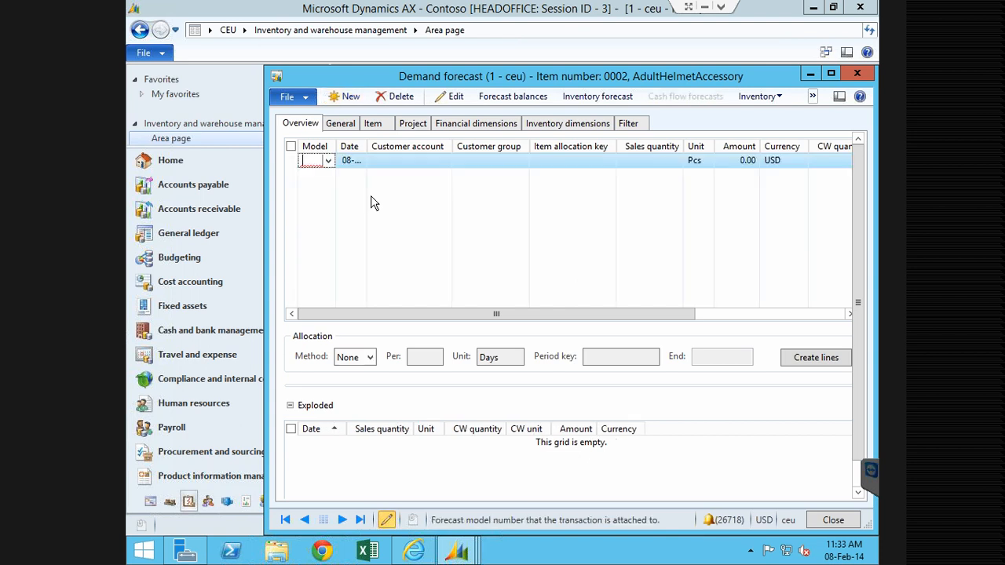
{"action": "key", "text": "alt+Down"}
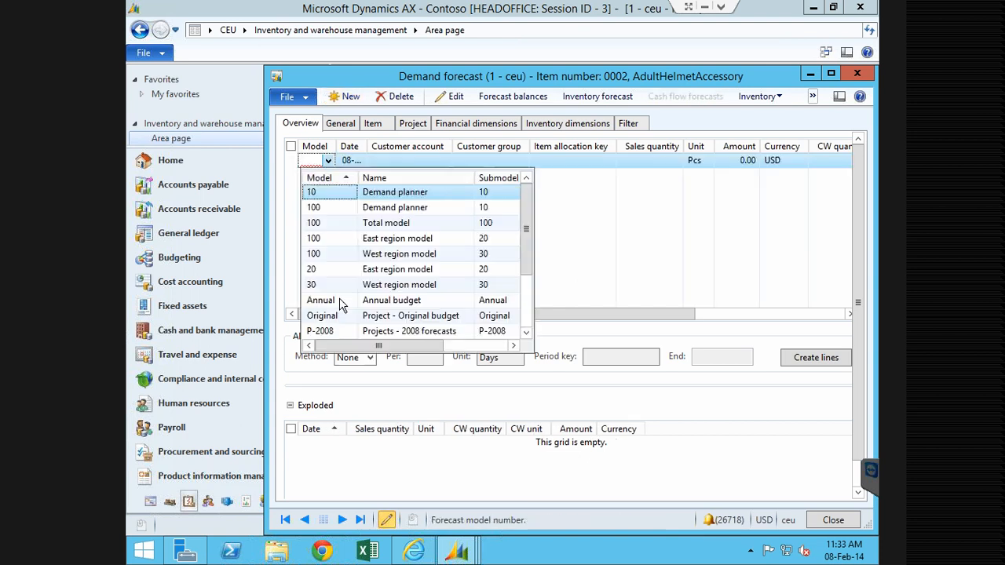
{"action": "left_click", "coordinate": [317, 193]}
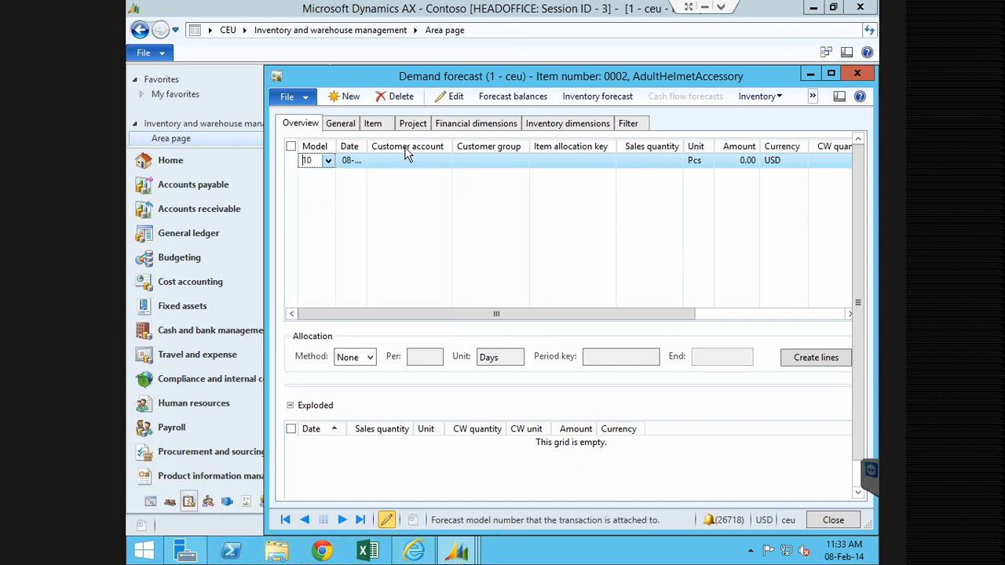
{"action": "left_click", "coordinate": [308, 160]}
Choose the wholesale customer's account for the new forecast line and set its sales quantity to 20.
{"action": "left_click", "coordinate": [409, 160]}
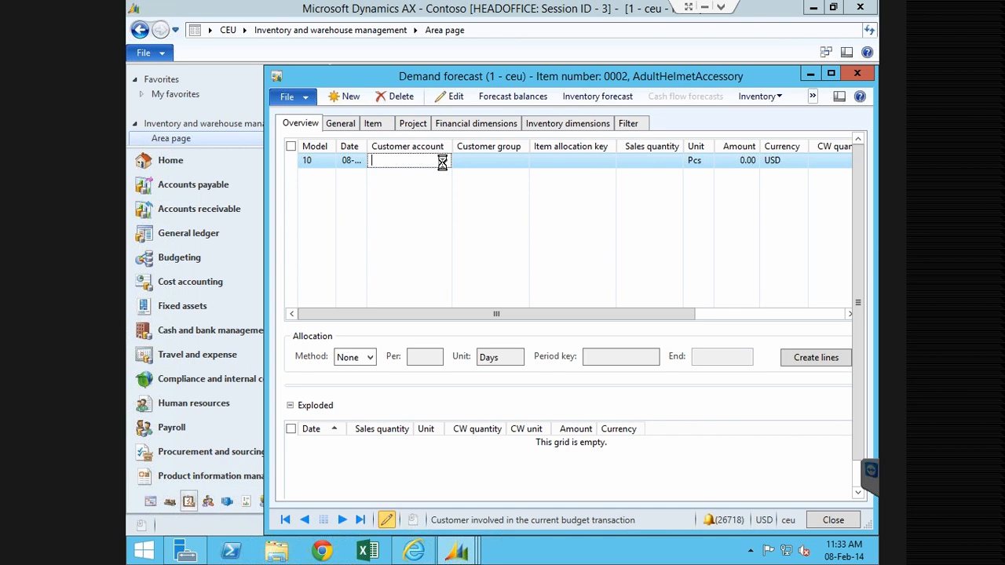
{"action": "left_click", "coordinate": [444, 162]}
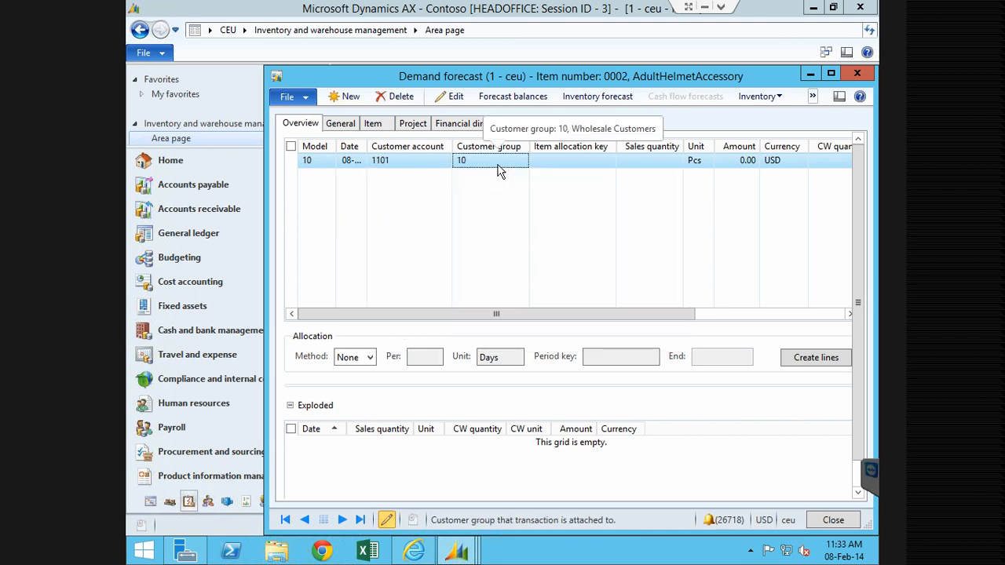
{"action": "key", "text": "Tab"}
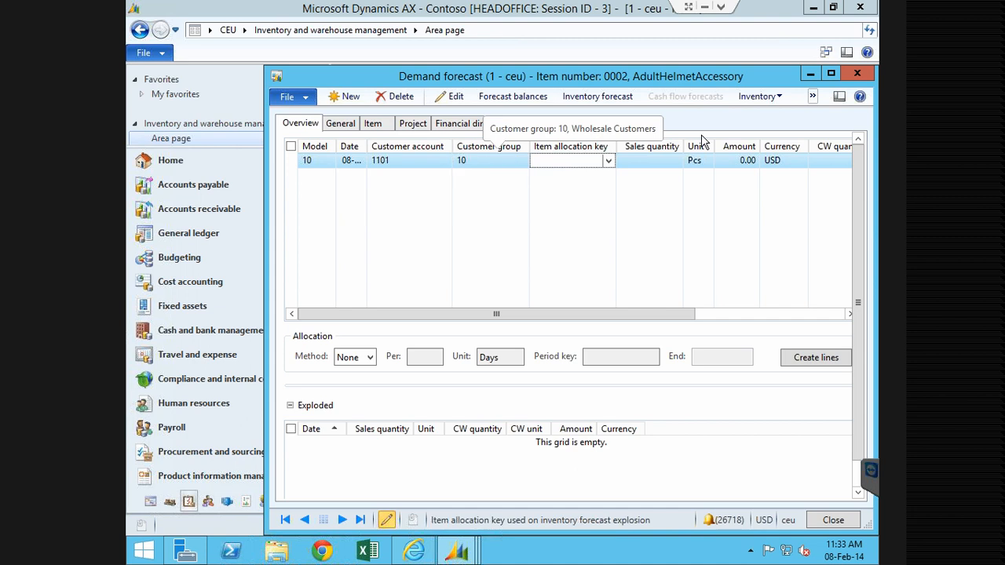
{"action": "key", "text": "Tab"}
{"action": "type", "text": "20"}
{"action": "key", "text": "Tab"}
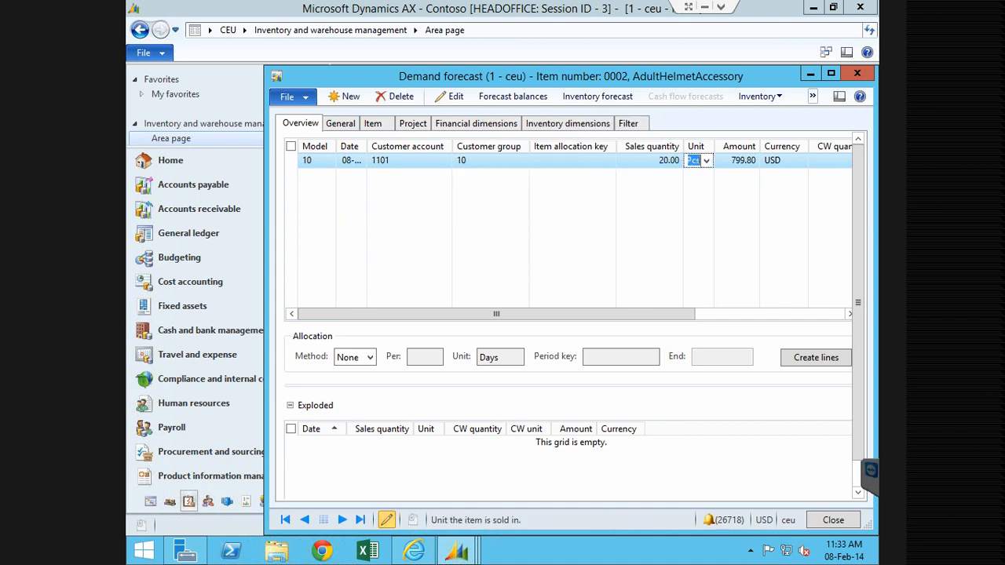
Set the forecast line's allocation method to Period.
{"action": "left_click", "coordinate": [355, 357]}
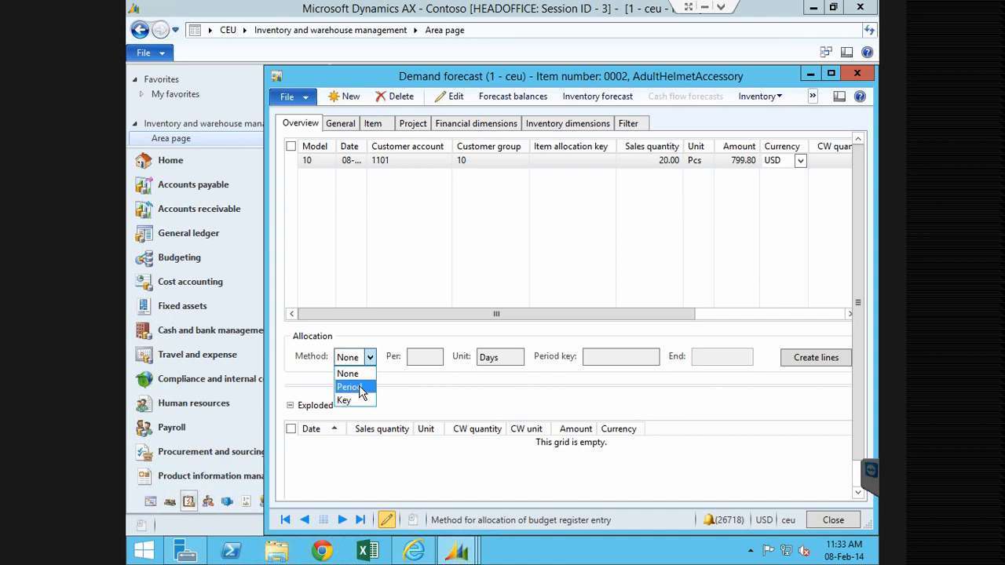
{"action": "left_click", "coordinate": [825, 163]}
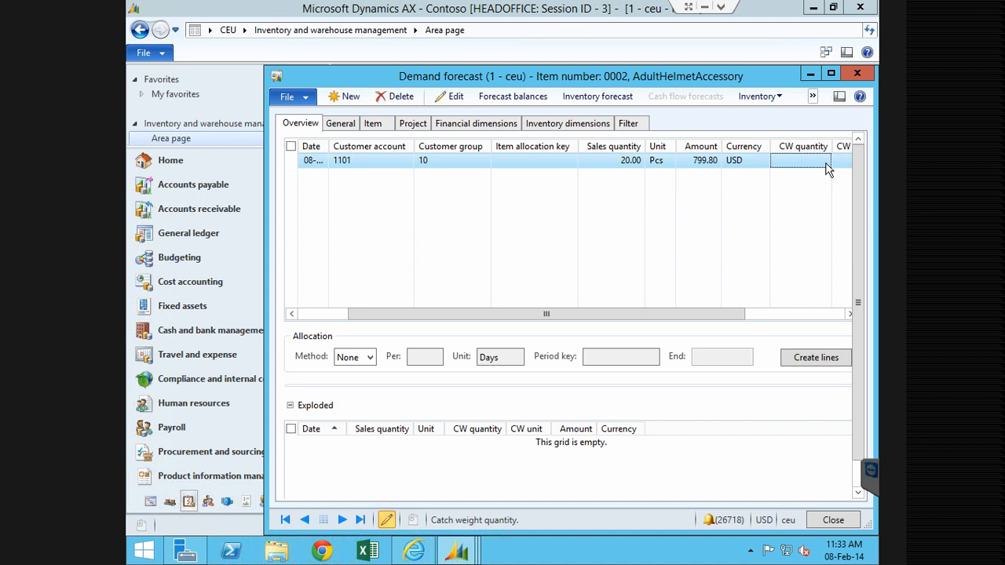
{"action": "key", "text": "Tab"}
{"action": "left_click", "coordinate": [370, 357]}
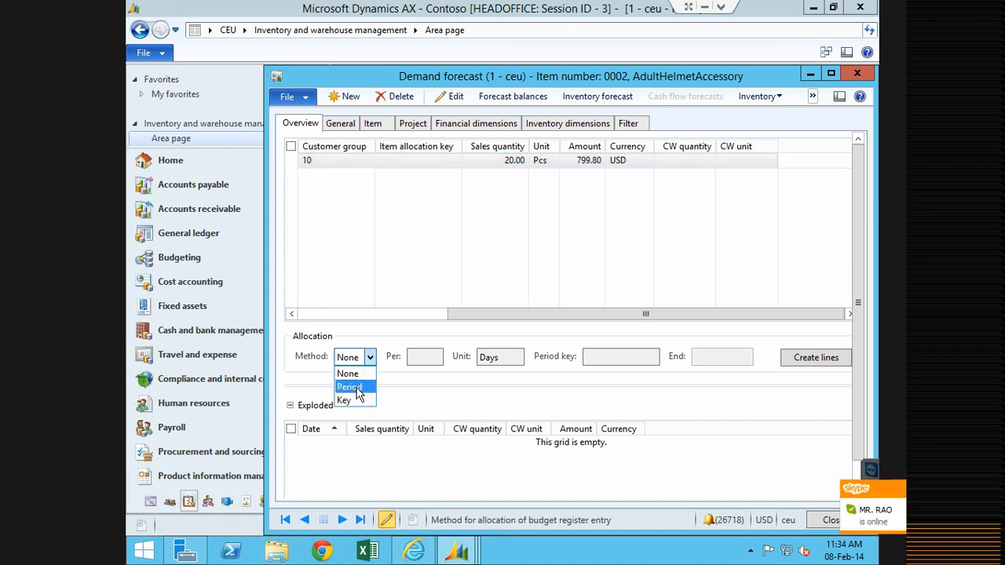
{"action": "left_click", "coordinate": [355, 385]}
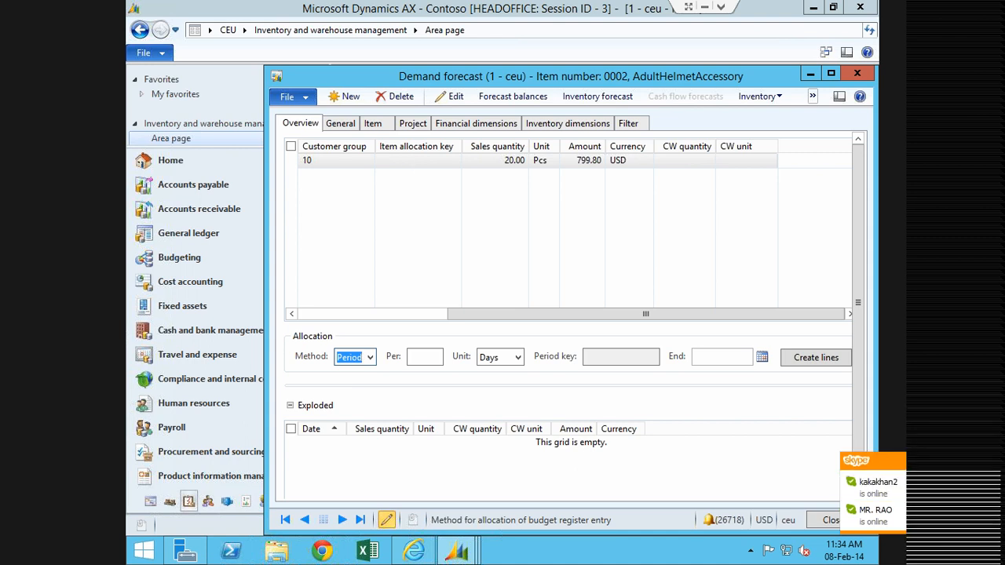
Examine the forecast line's customer group, item allocation key, sales quantity and catch weight fields, along with the available allocation methods.
{"action": "left_click", "coordinate": [417, 160]}
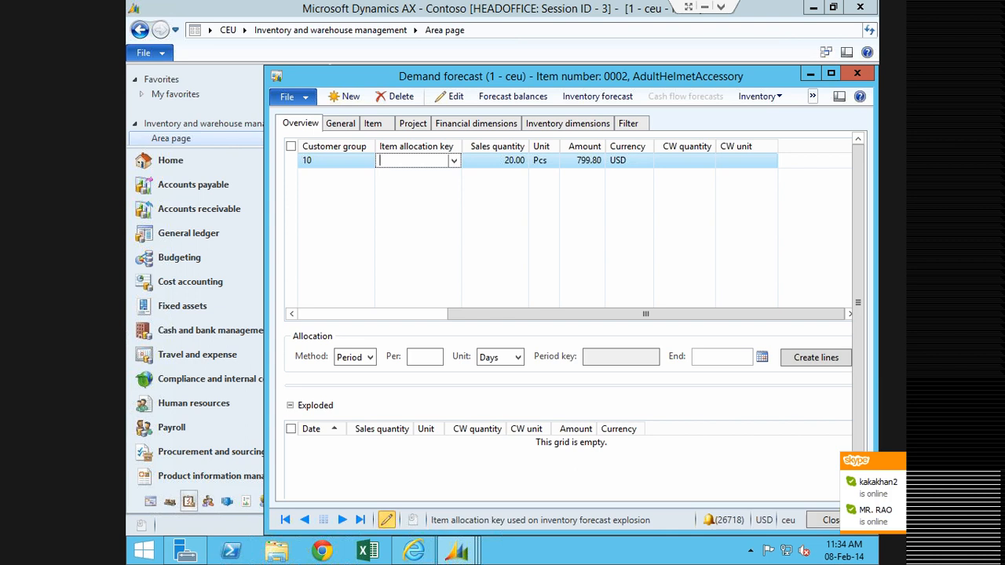
{"action": "left_click", "coordinate": [332, 315]}
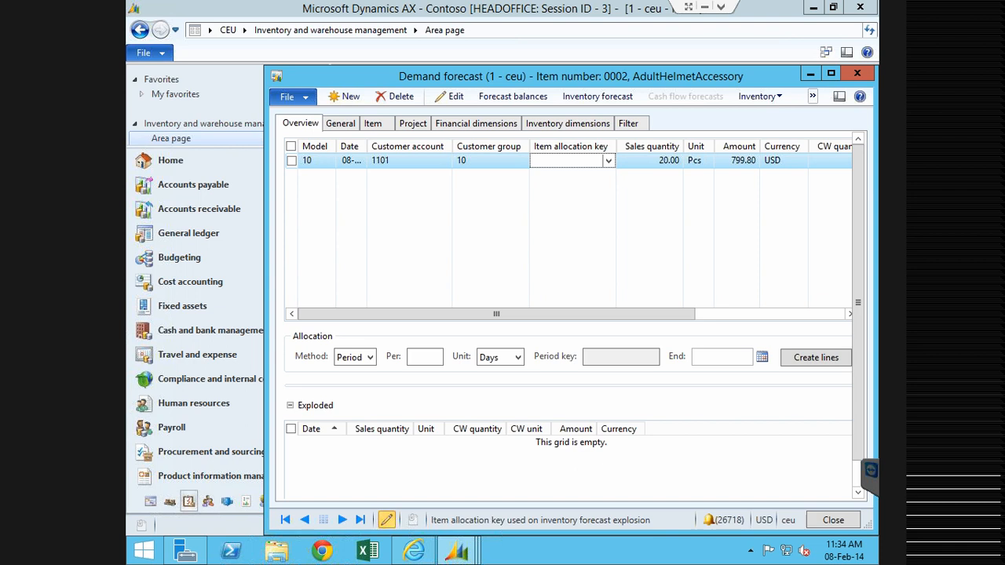
{"action": "left_click", "coordinate": [653, 160]}
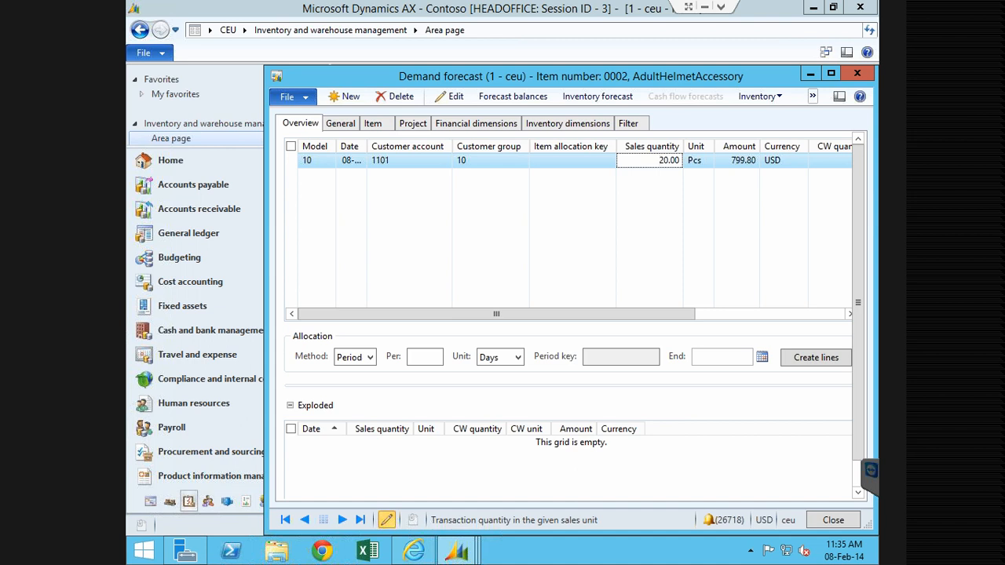
{"action": "left_click", "coordinate": [504, 162]}
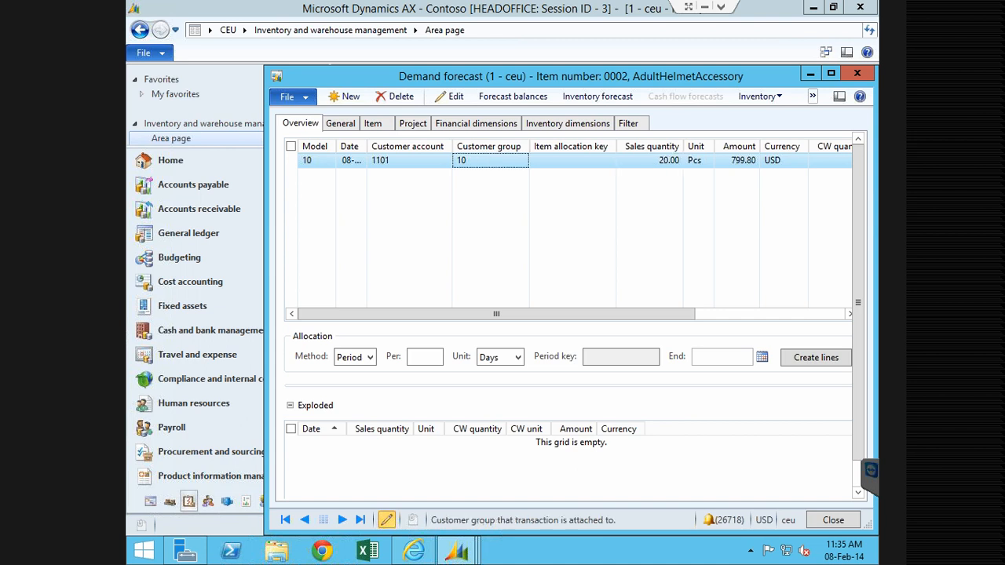
{"action": "left_click", "coordinate": [569, 161]}
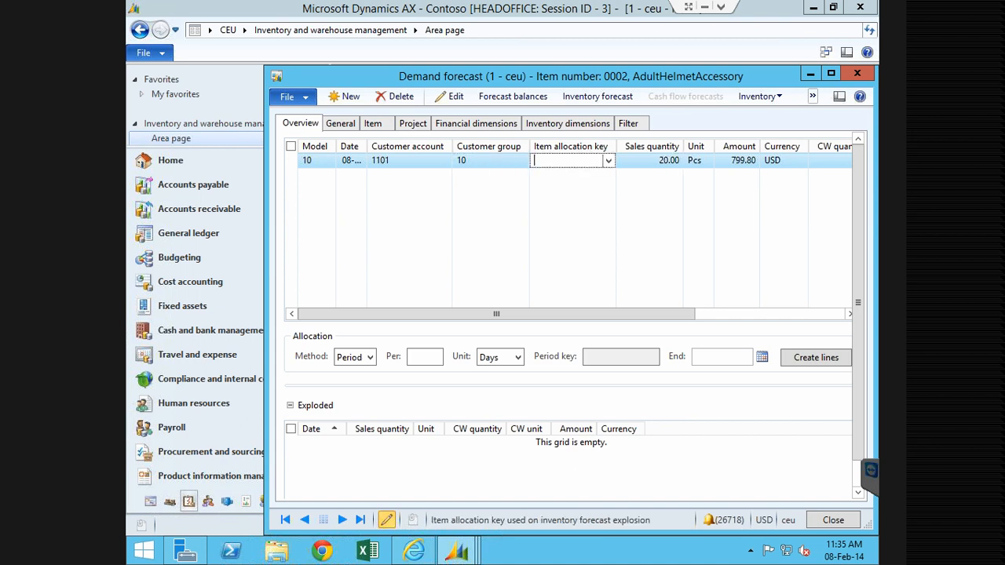
{"action": "left_click", "coordinate": [369, 357]}
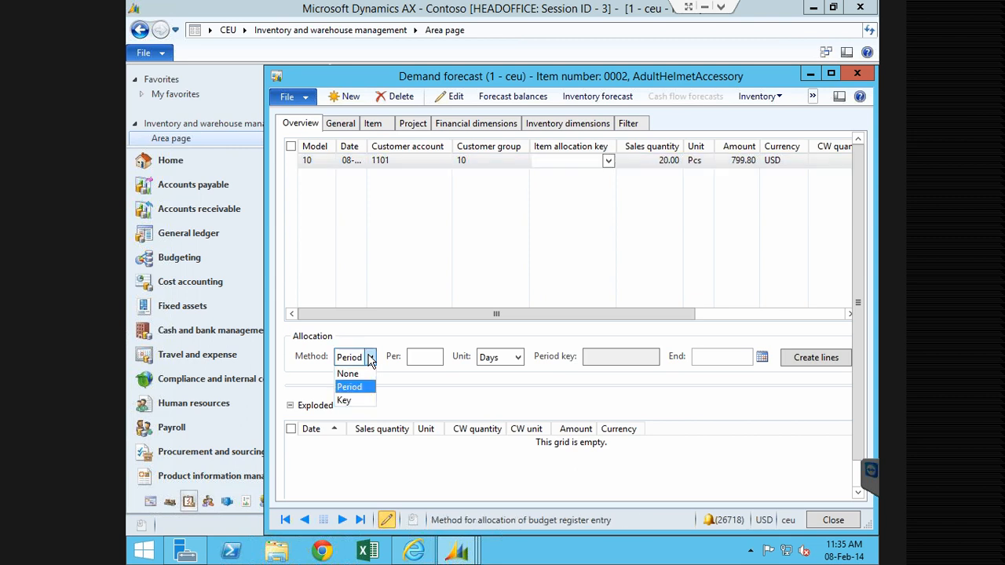
{"action": "left_click", "coordinate": [506, 161]}
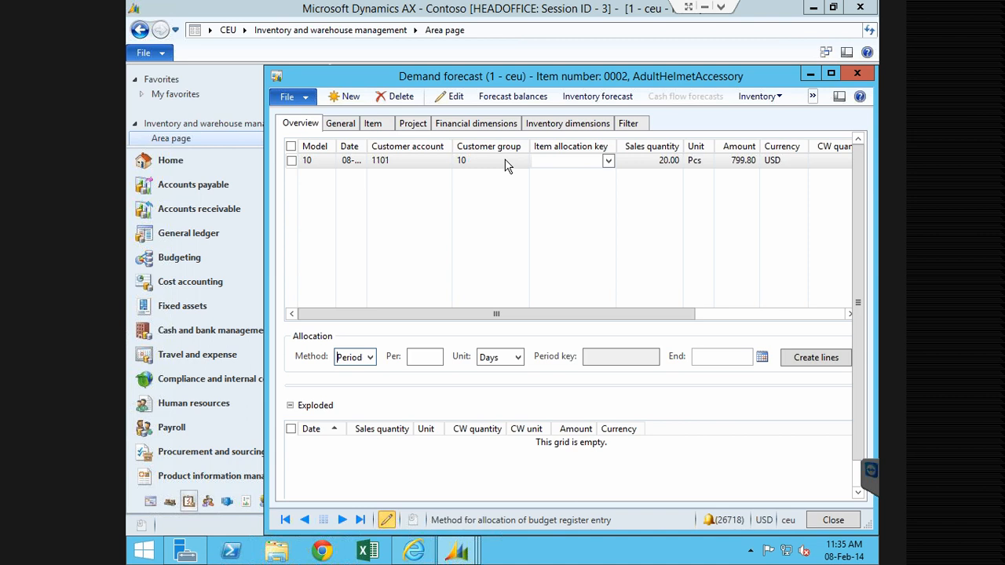
{"action": "left_click", "coordinate": [656, 161]}
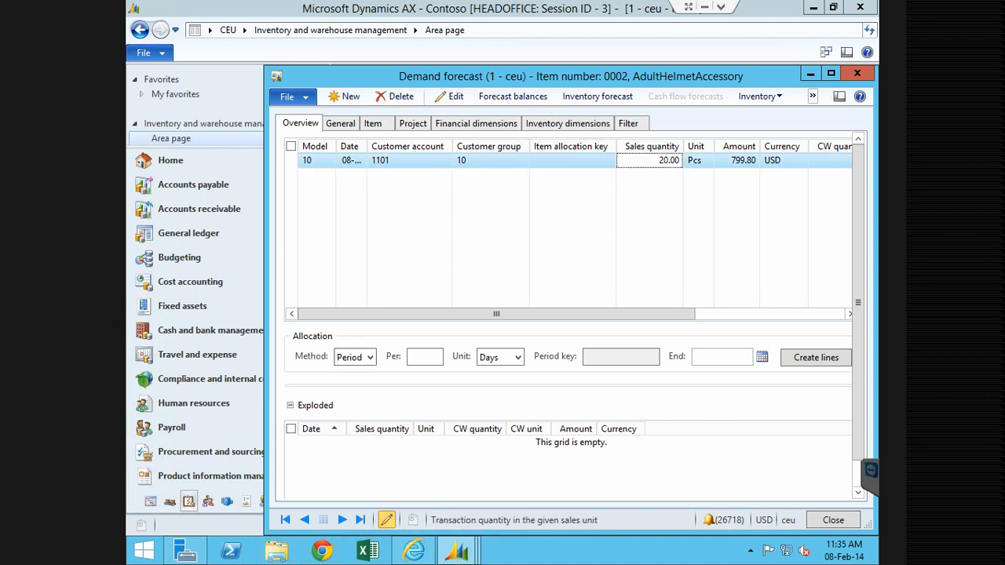
{"action": "left_click", "coordinate": [589, 102]}
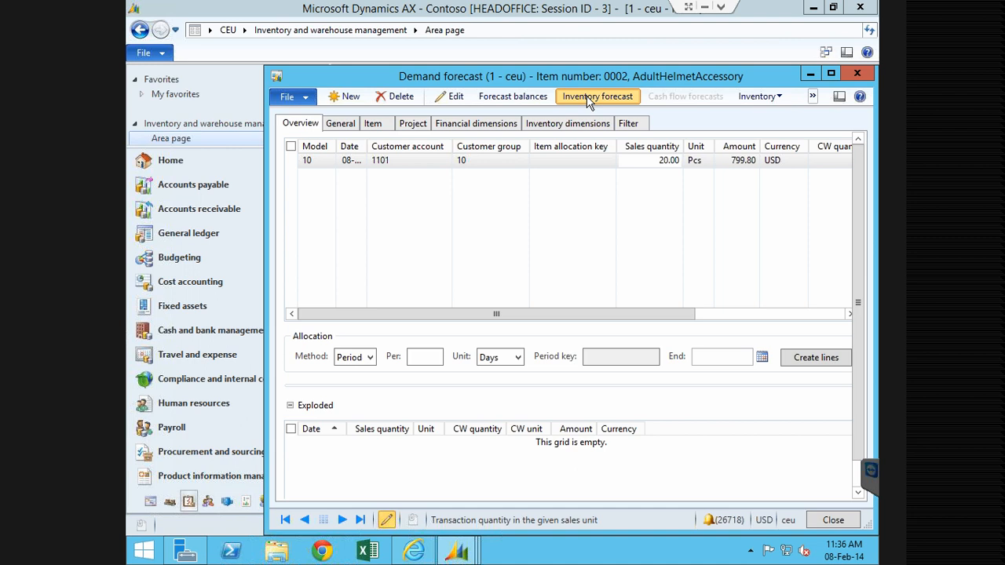
{"action": "left_click", "coordinate": [572, 73]}
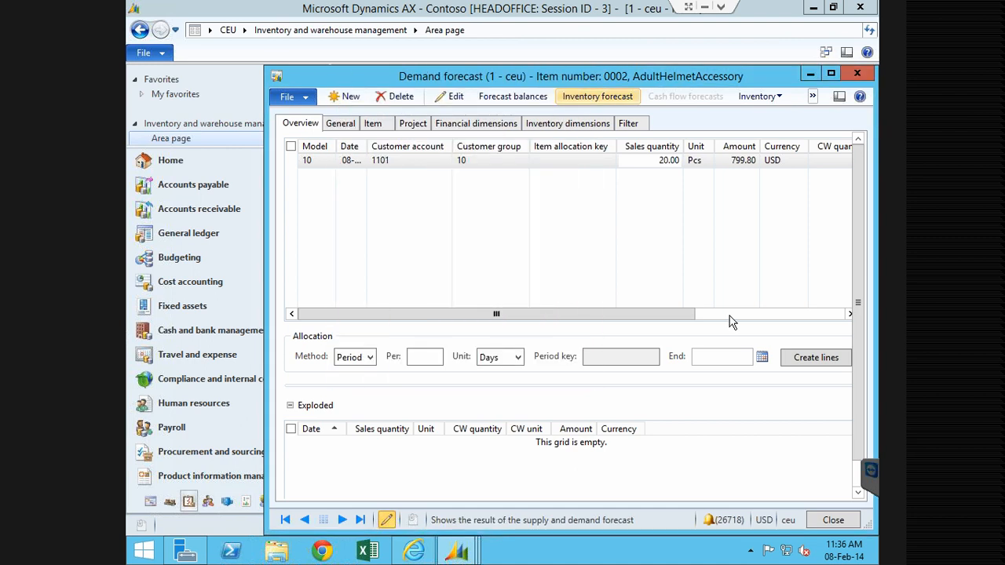
{"action": "left_click", "coordinate": [729, 316]}
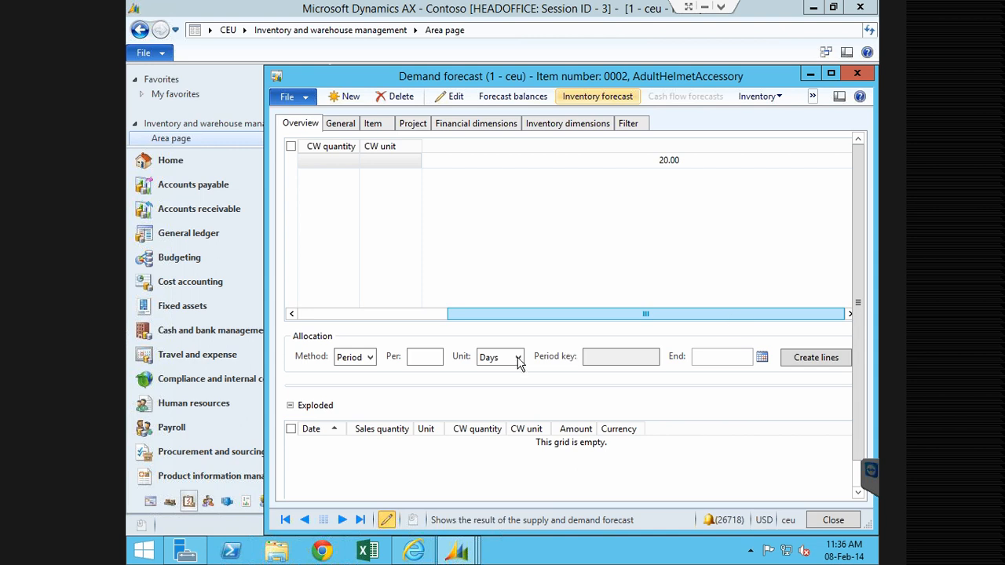
Try the Key allocation method for the forecast line and switch it back to Period.
{"action": "left_click", "coordinate": [369, 357]}
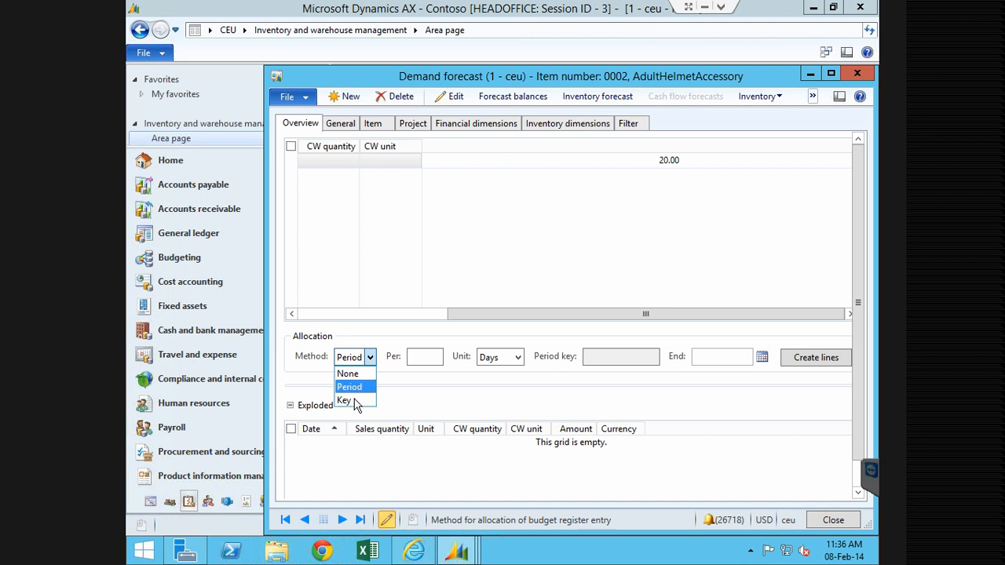
{"action": "left_click", "coordinate": [345, 401]}
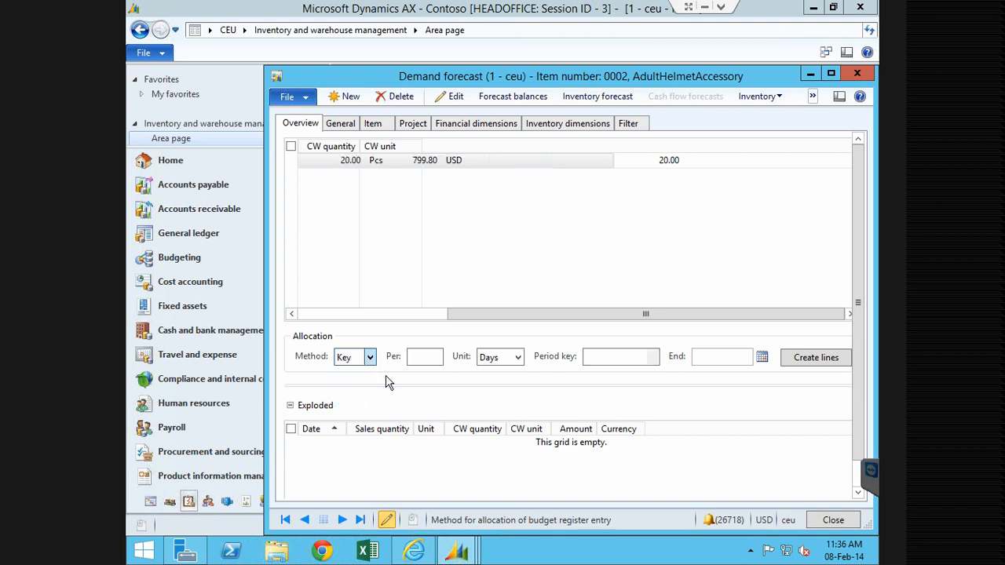
{"action": "left_click", "coordinate": [370, 358]}
{"action": "left_click", "coordinate": [361, 387]}
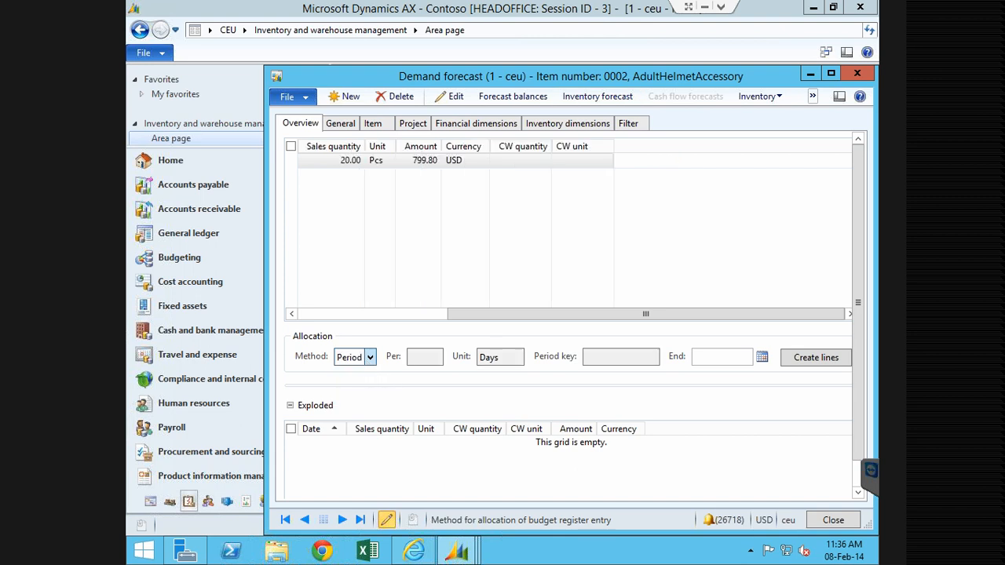
Set the allocation's Per value to 1, try Months as its unit, and change the unit to Days.
{"action": "left_click", "coordinate": [440, 361]}
{"action": "type", "text": "1"}
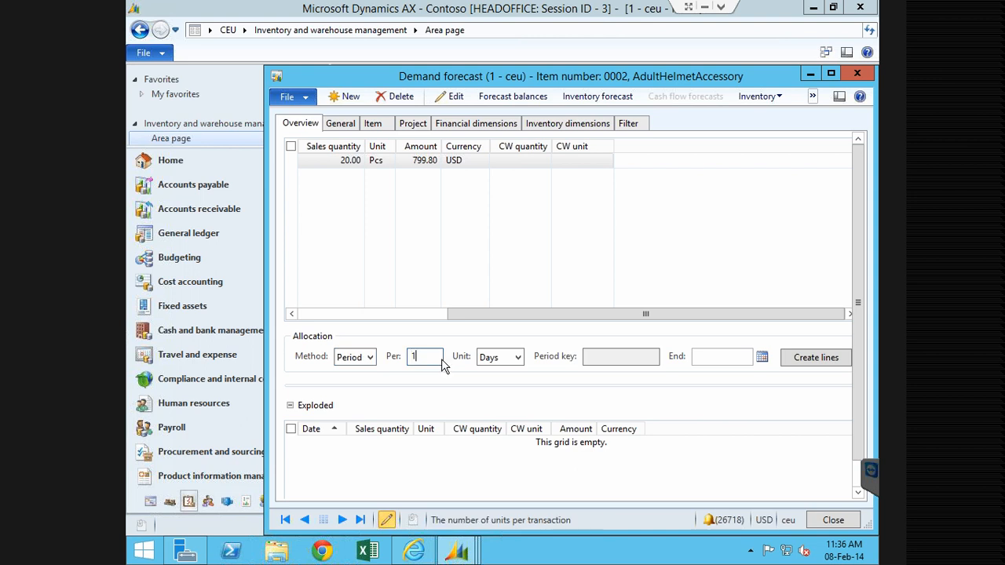
{"action": "left_click", "coordinate": [518, 358]}
{"action": "left_click", "coordinate": [498, 386]}
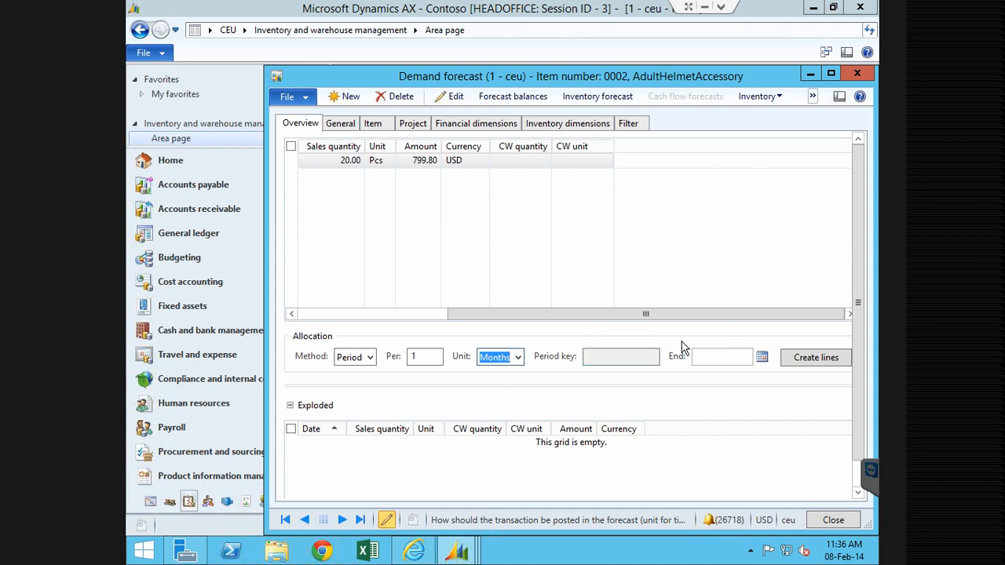
{"action": "left_click", "coordinate": [517, 357]}
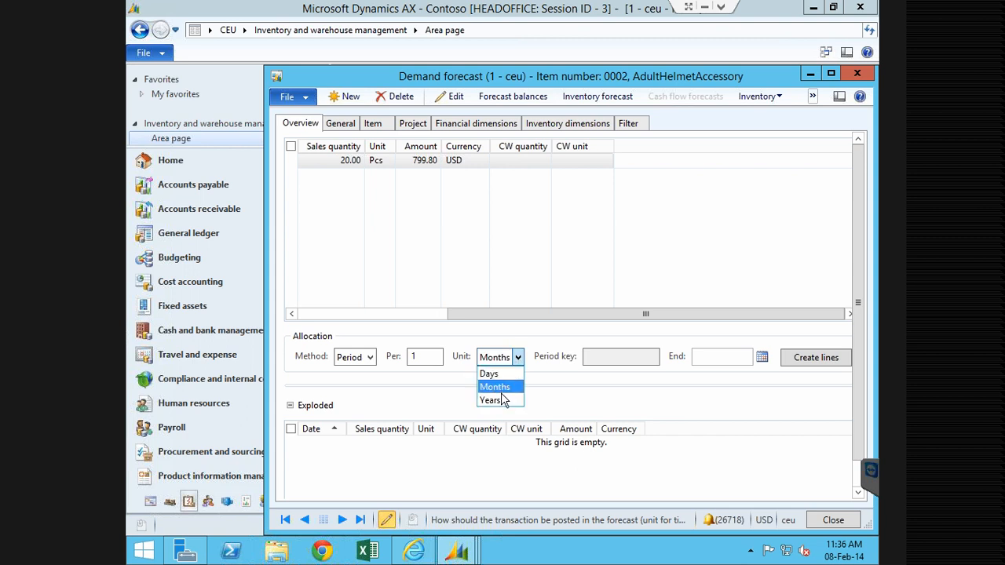
{"action": "left_click", "coordinate": [490, 373]}
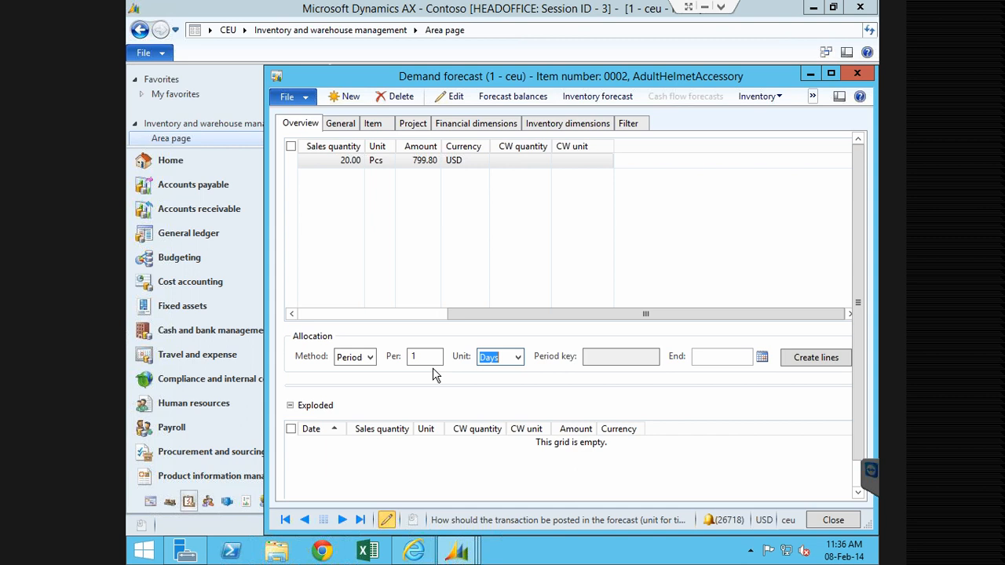
{"action": "left_click", "coordinate": [423, 357]}
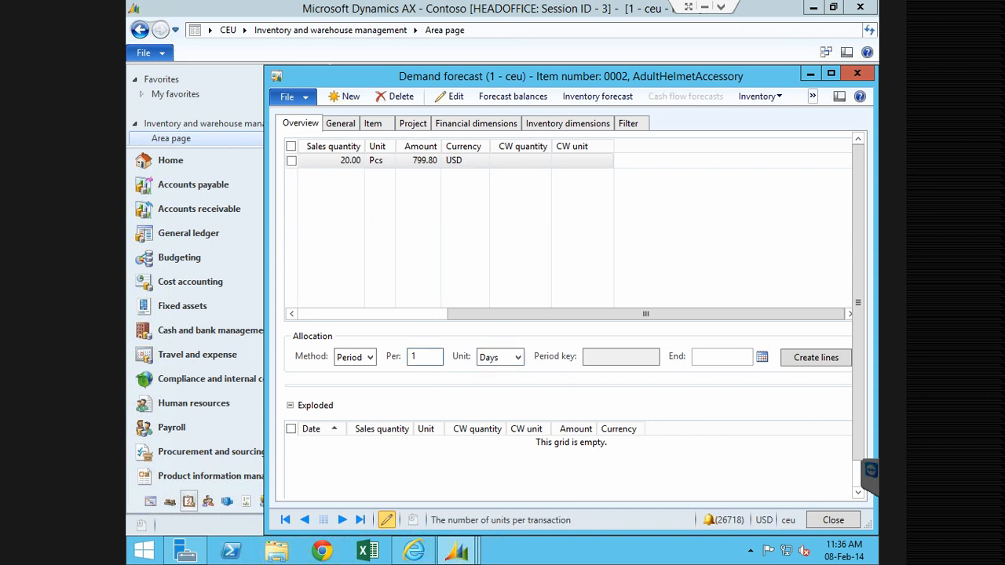
Change the forecast line's sales quantity to 1 and set it back to 20.
{"action": "left_click", "coordinate": [418, 161]}
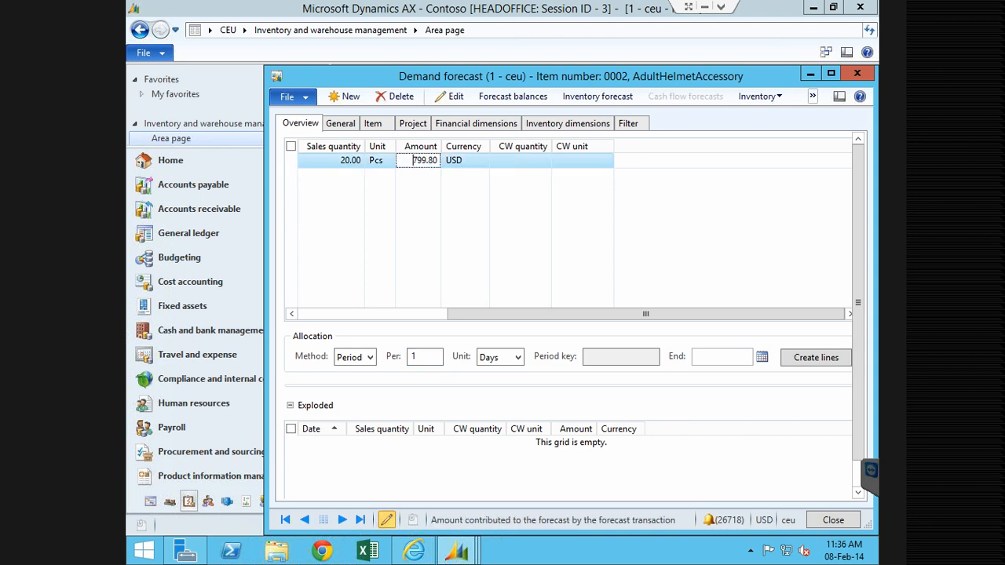
{"action": "left_click", "coordinate": [344, 162]}
{"action": "key", "text": "Tab"}
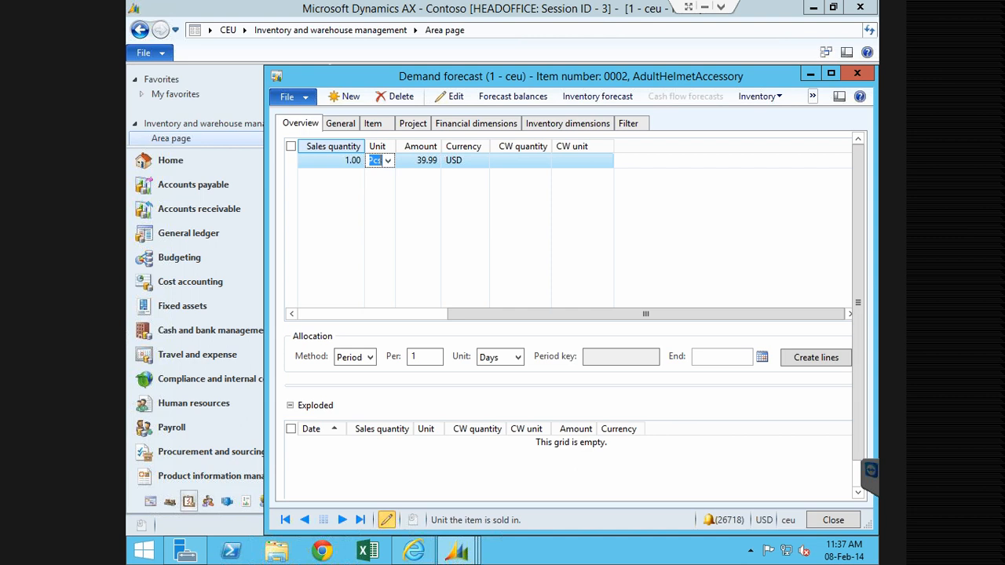
{"action": "key", "text": "shift+Tab"}
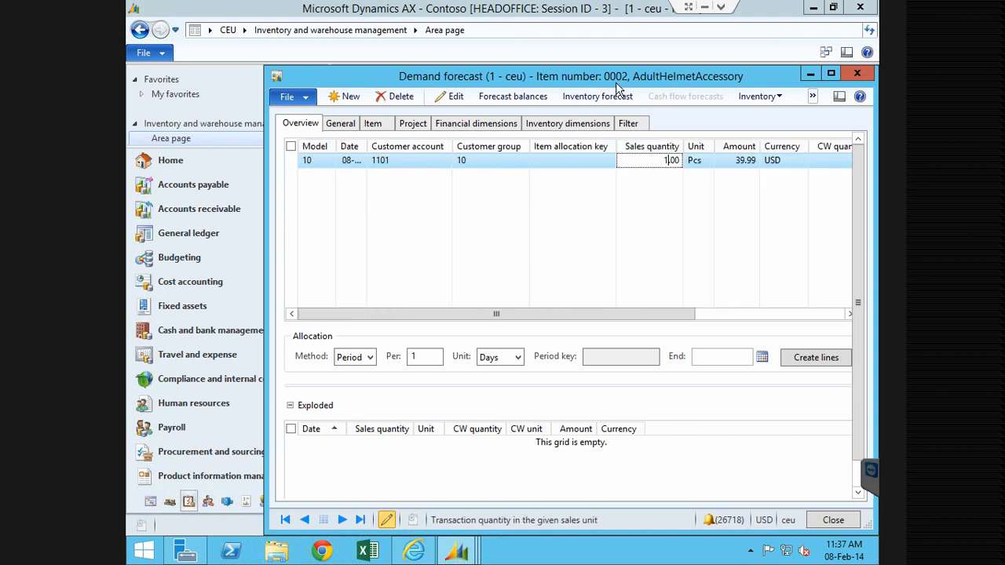
{"action": "type", "text": "20"}
{"action": "key", "text": "Tab"}
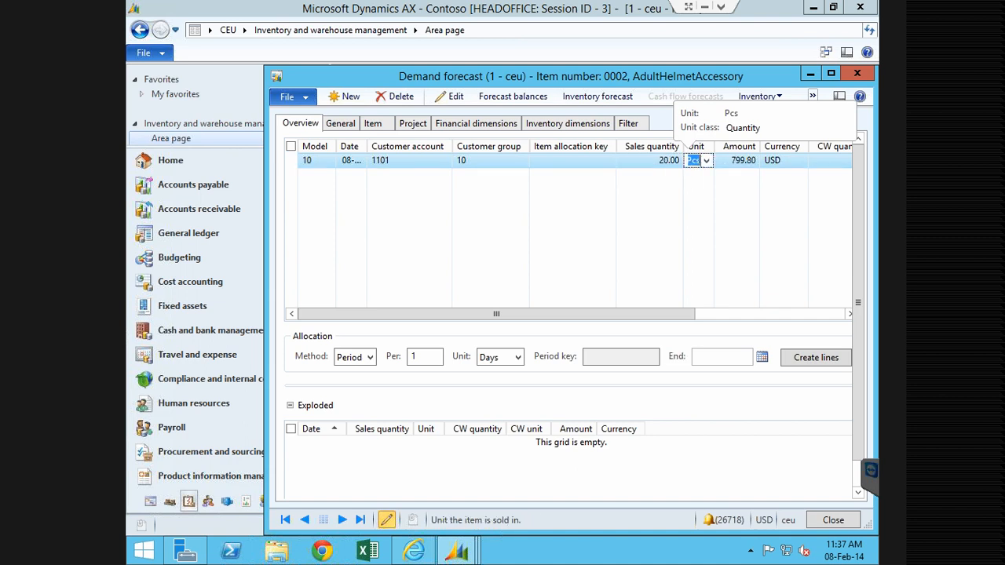
Set the forecast allocation's Per value to 7, keeping Days as the unit.
{"action": "left_click", "coordinate": [424, 357]}
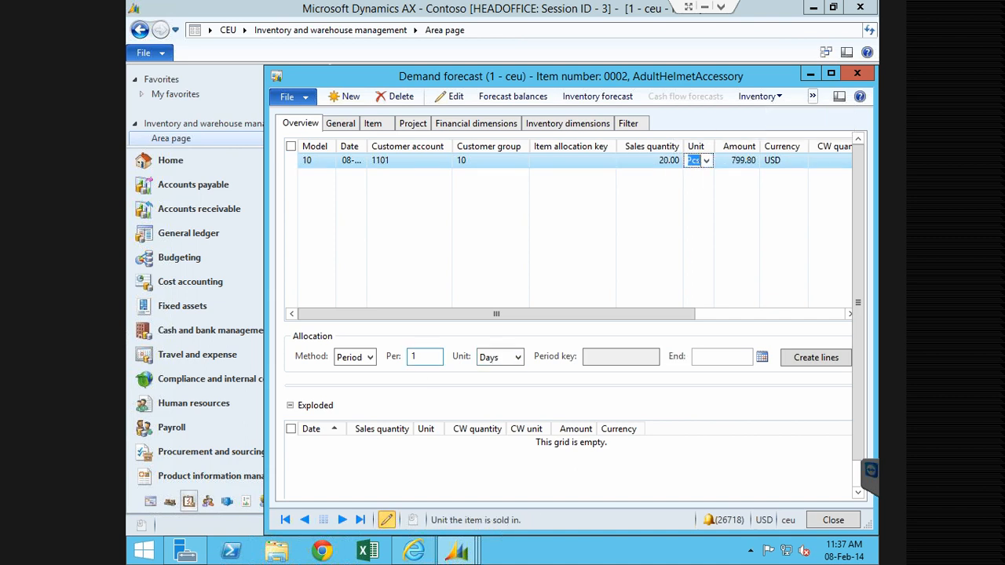
{"action": "key", "text": "BackSpace"}
{"action": "type", "text": "7"}
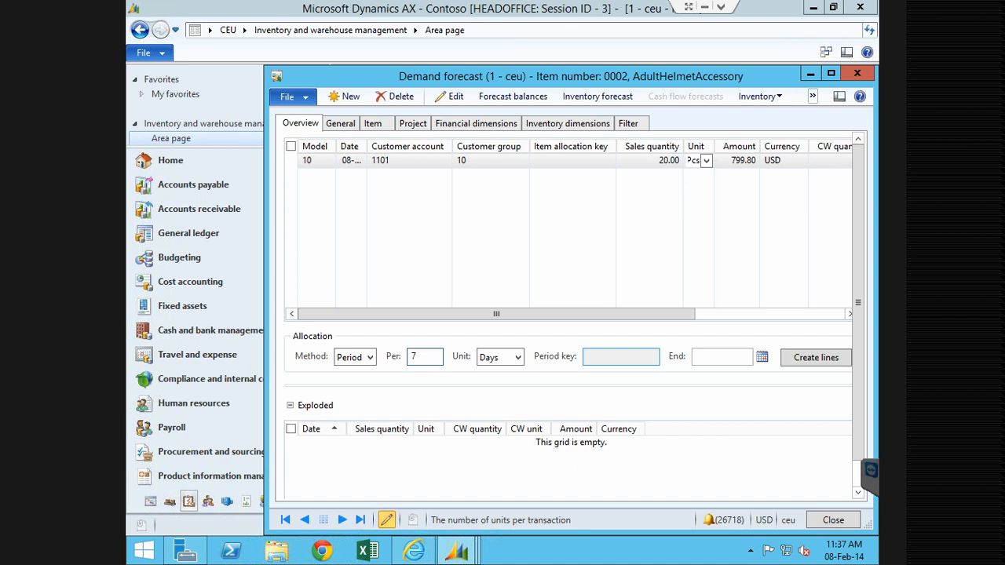
Set the allocation's end date to 31-Dec-2014 and try to create the forecast lines.
{"action": "left_click", "coordinate": [620, 357]}
{"action": "left_click", "coordinate": [729, 357]}
{"action": "type", "text": "1"}
{"action": "key", "text": "BackSpace"}
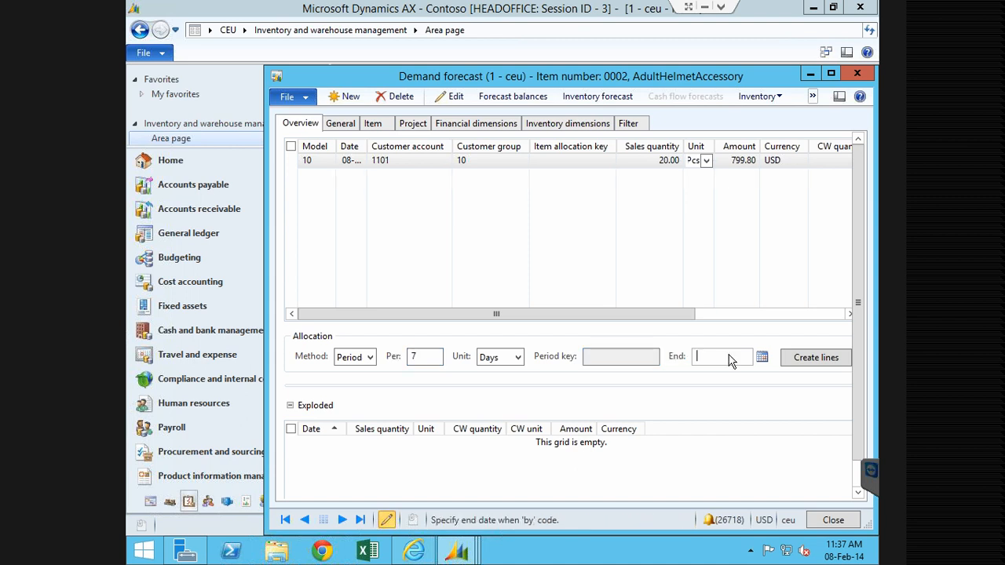
{"action": "type", "text": "12"}
{"action": "type", "text": "31"}
{"action": "key", "text": "BackSpace"}
{"action": "key", "text": "BackSpace"}
{"action": "key", "text": "BackSpace"}
{"action": "key", "text": "BackSpace"}
{"action": "type", "text": "3112"}
{"action": "key", "text": "Tab"}
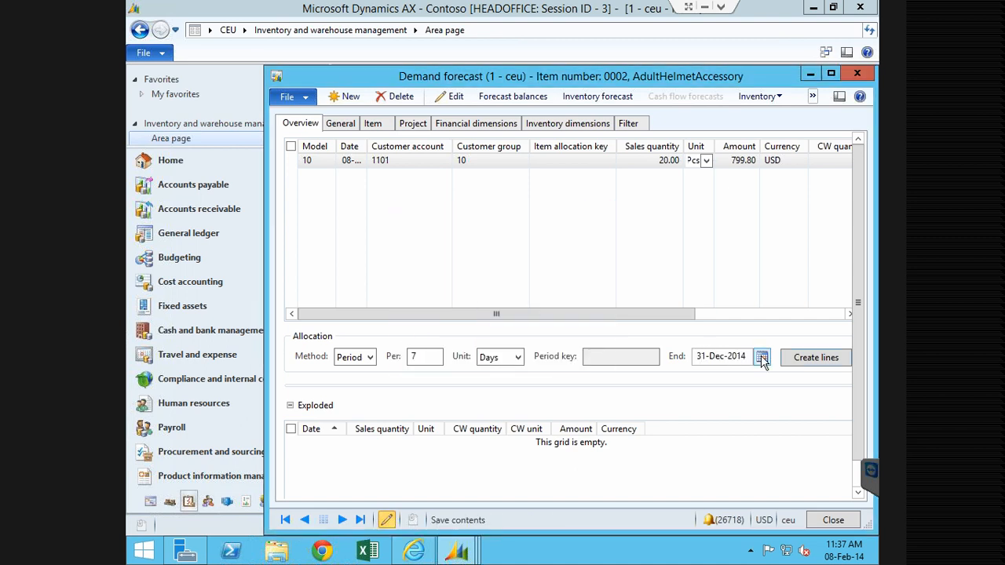
{"action": "left_click", "coordinate": [814, 358]}
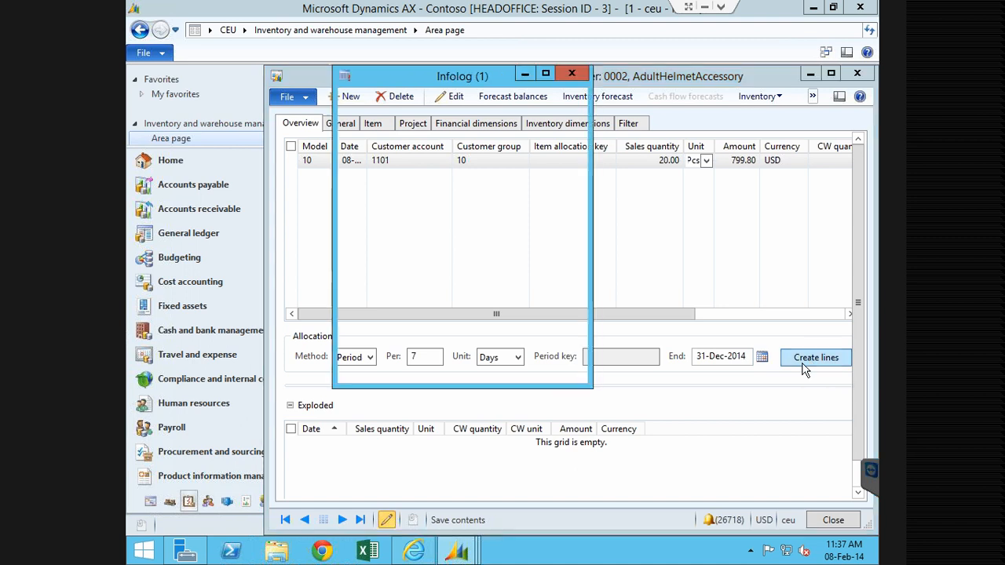
Assign site 1 and warehouse 11 to the forecast line's inventory dimensions, and create the allocated lines.
{"action": "left_click", "coordinate": [730, 314]}
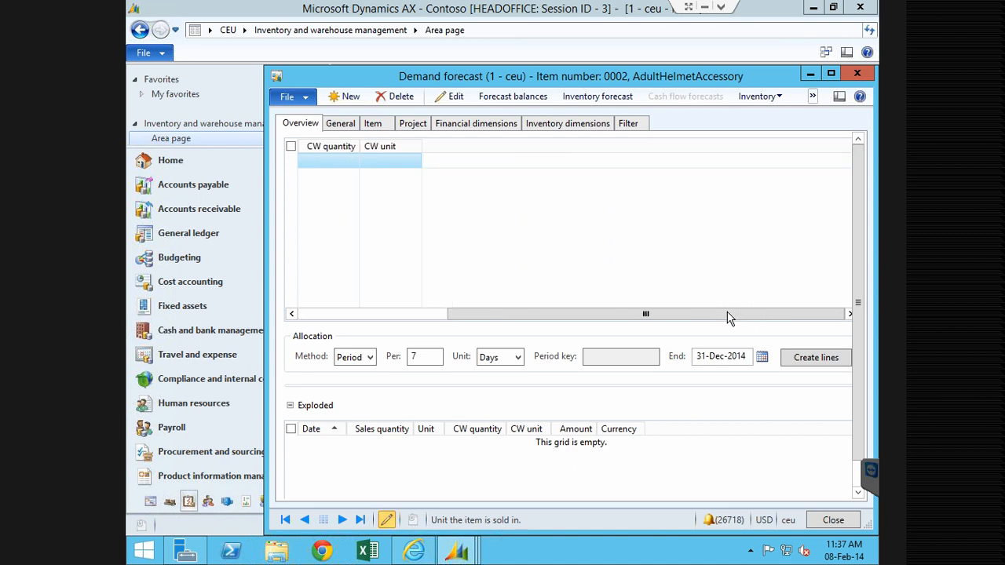
{"action": "left_click", "coordinate": [557, 124]}
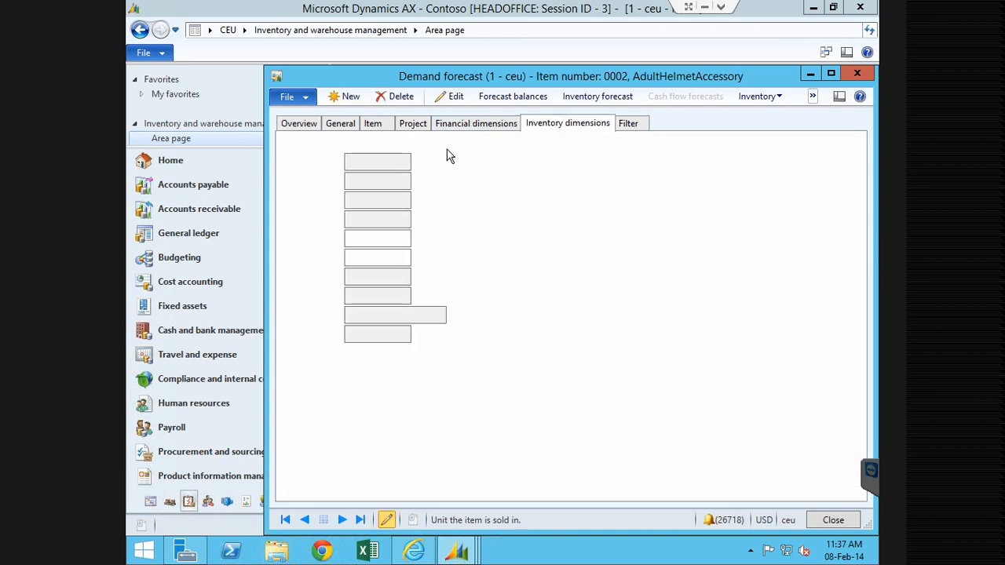
{"action": "left_click", "coordinate": [366, 241]}
{"action": "type", "text": "1"}
{"action": "key", "text": "Tab"}
{"action": "type", "text": "11"}
{"action": "key", "text": "Tab"}
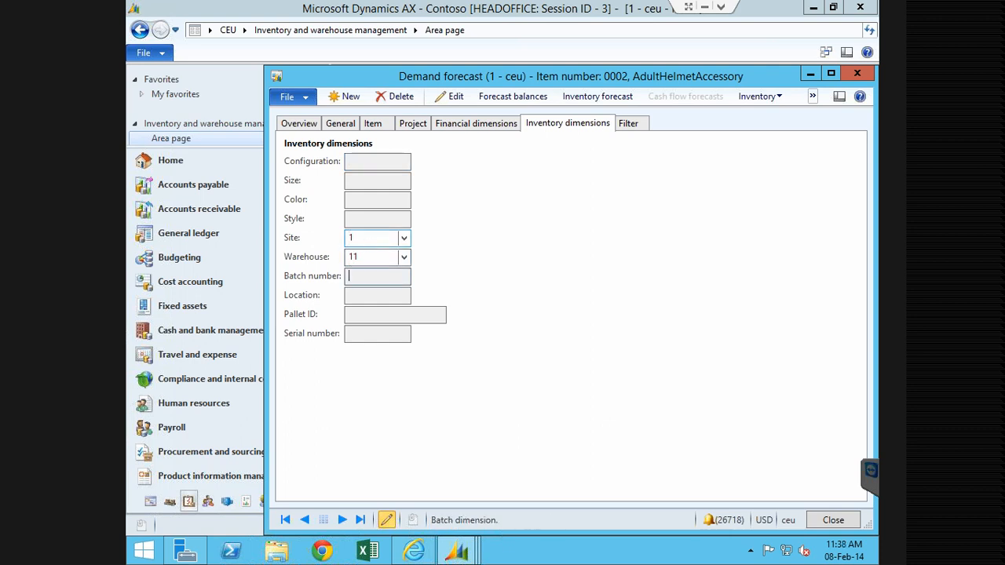
{"action": "left_click", "coordinate": [298, 124]}
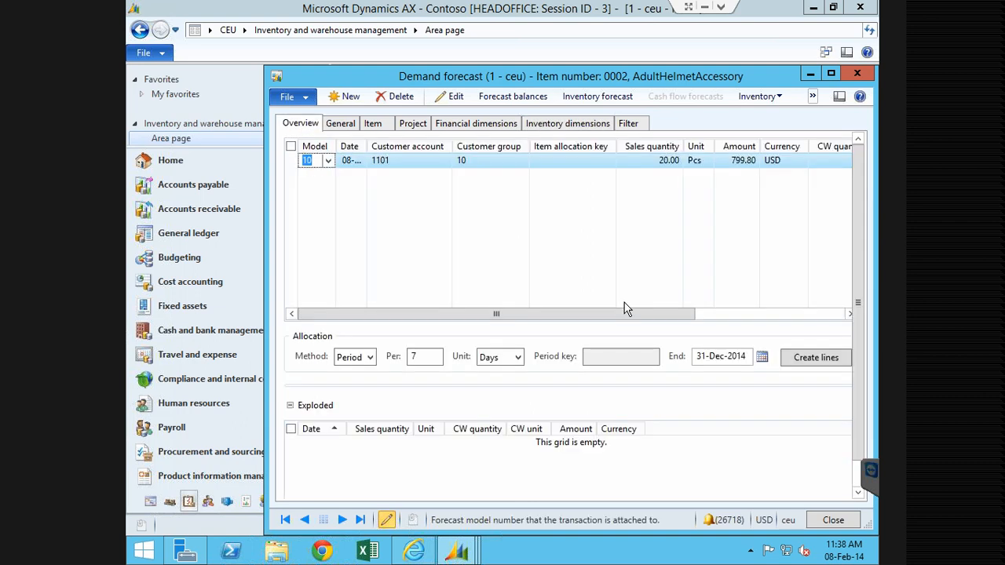
{"action": "left_click", "coordinate": [808, 357]}
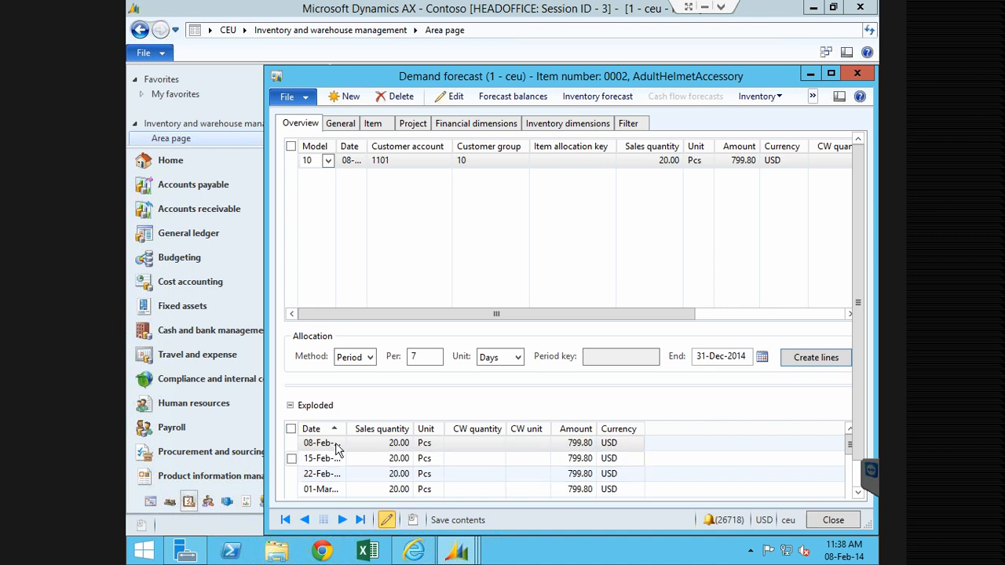
Examine the exploded forecast lines' dates, quantities and amounts against the allocation interval.
{"action": "left_click", "coordinate": [335, 449]}
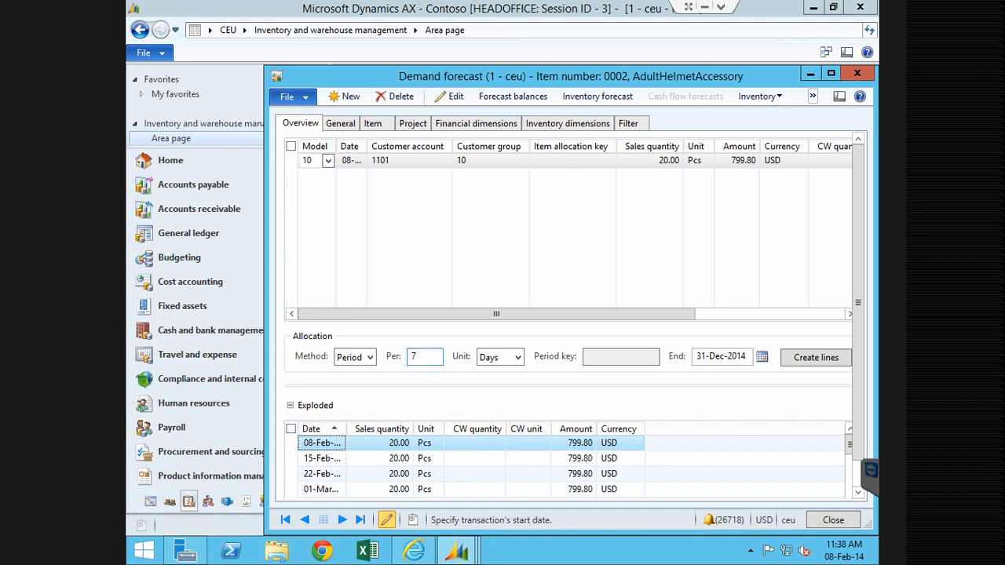
{"action": "left_click", "coordinate": [425, 357]}
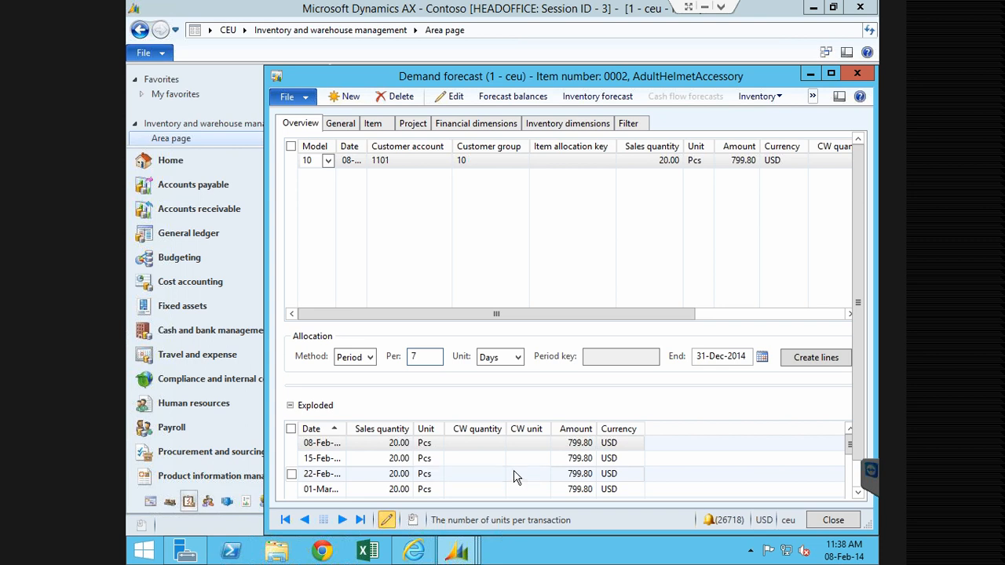
{"action": "left_click", "coordinate": [575, 458]}
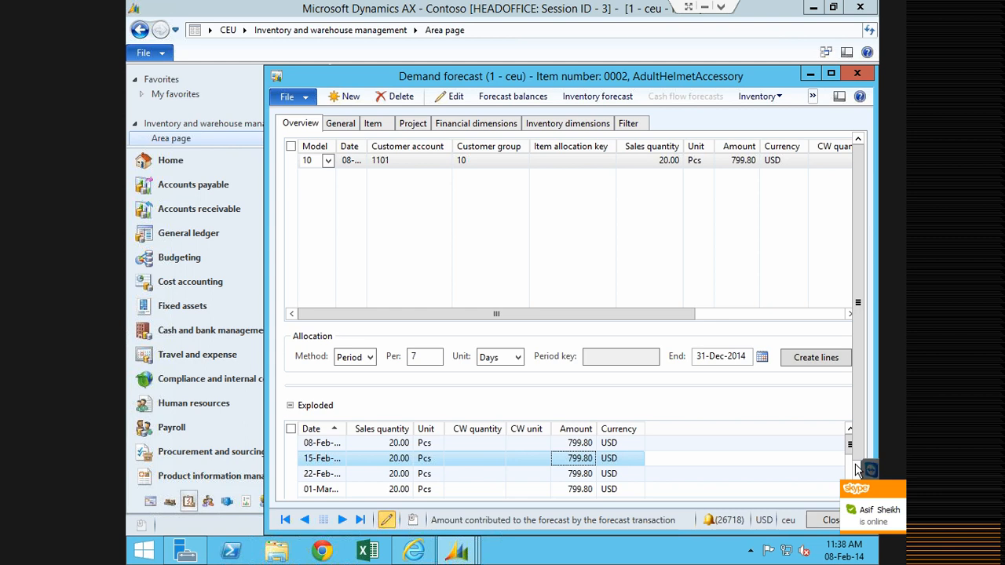
{"action": "scroll", "coordinate": [853, 451], "scroll_direction": "down", "scroll_amount": 1}
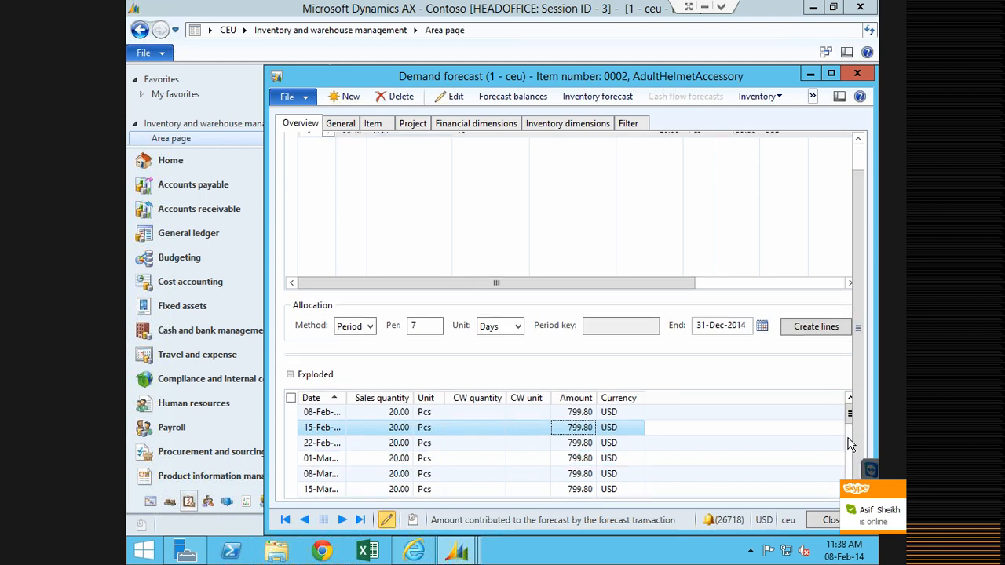
{"action": "left_click", "coordinate": [852, 444]}
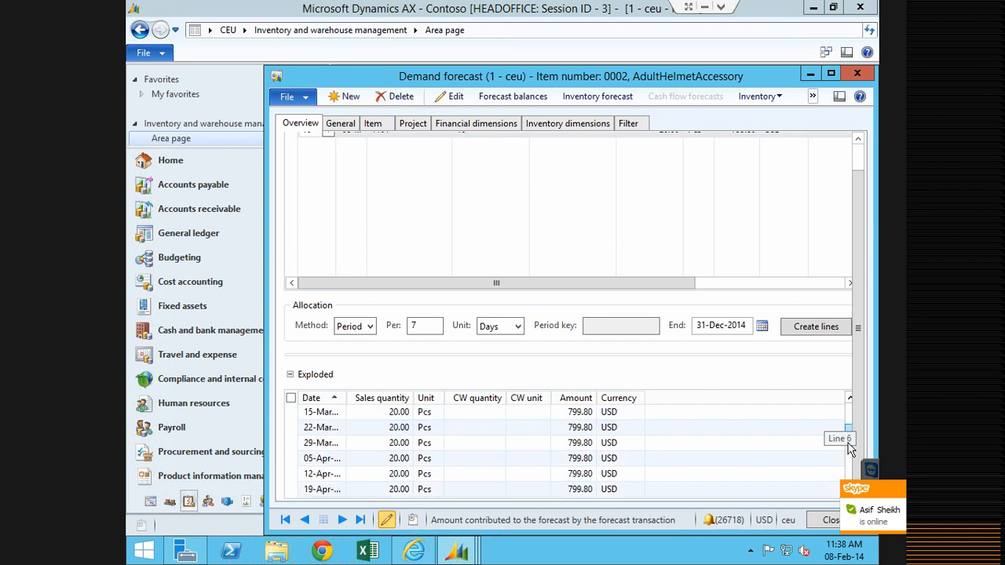
{"action": "left_click", "coordinate": [533, 473]}
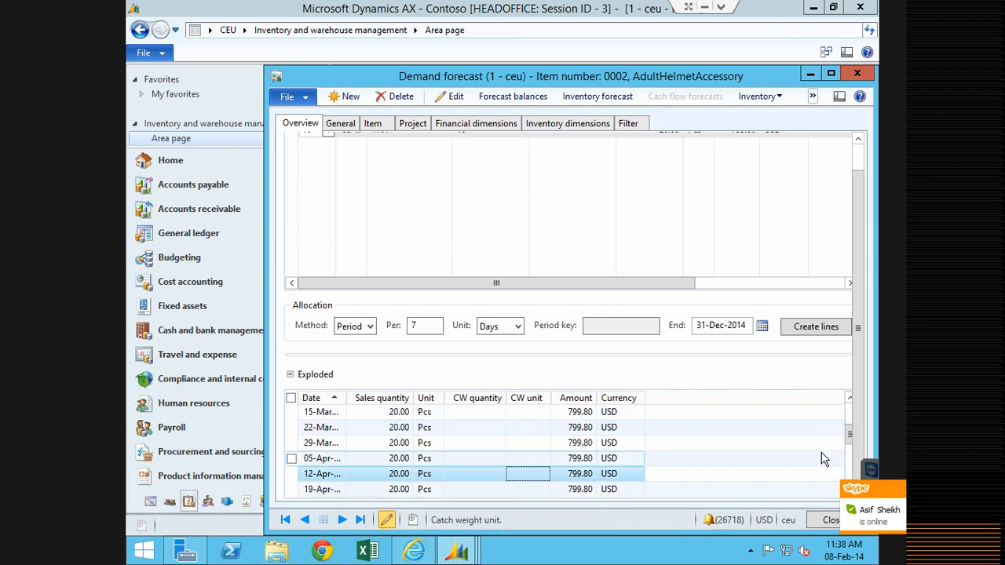
{"action": "scroll", "coordinate": [822, 459], "scroll_direction": "down", "scroll_amount": 2}
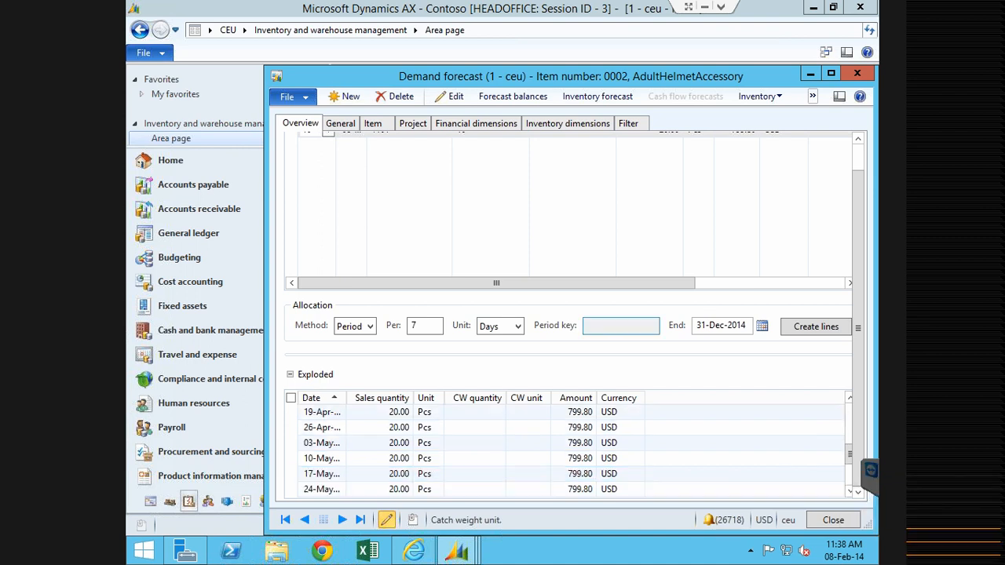
Examine item 0002's inventory forecast in a maximized window, check its supply forecast, and return to the demand forecast.
{"action": "left_click", "coordinate": [593, 97]}
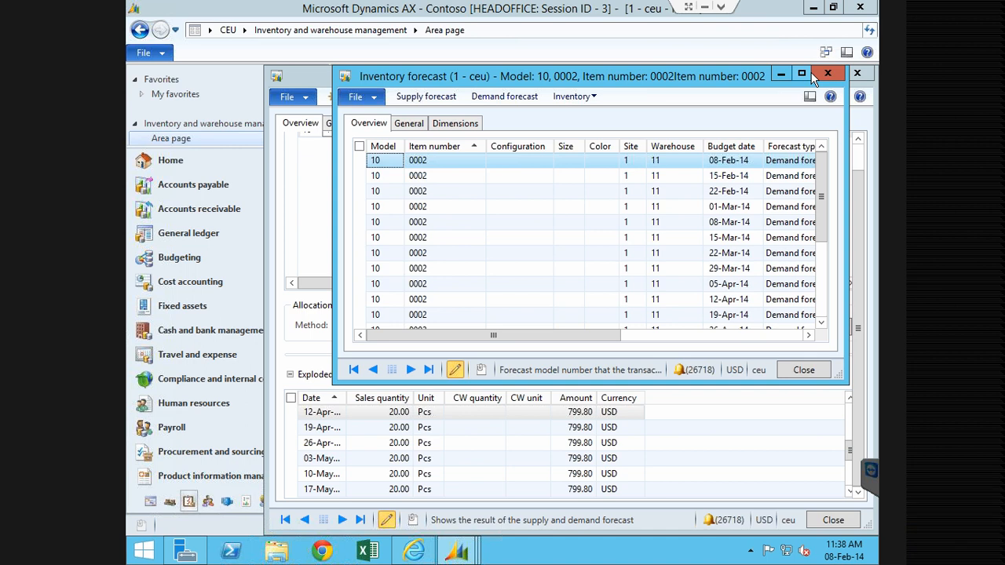
{"action": "left_click", "coordinate": [809, 73]}
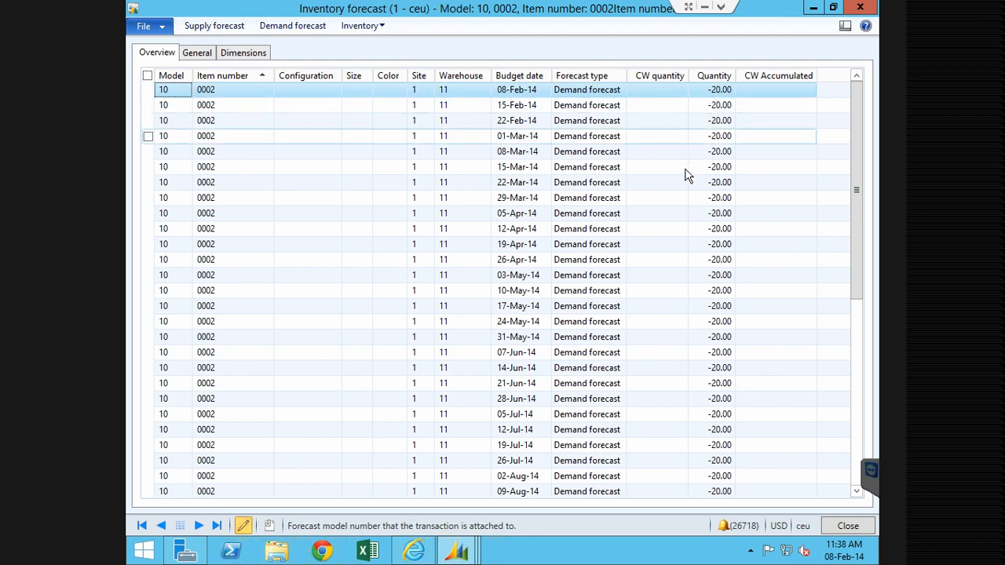
{"action": "left_click", "coordinate": [572, 113]}
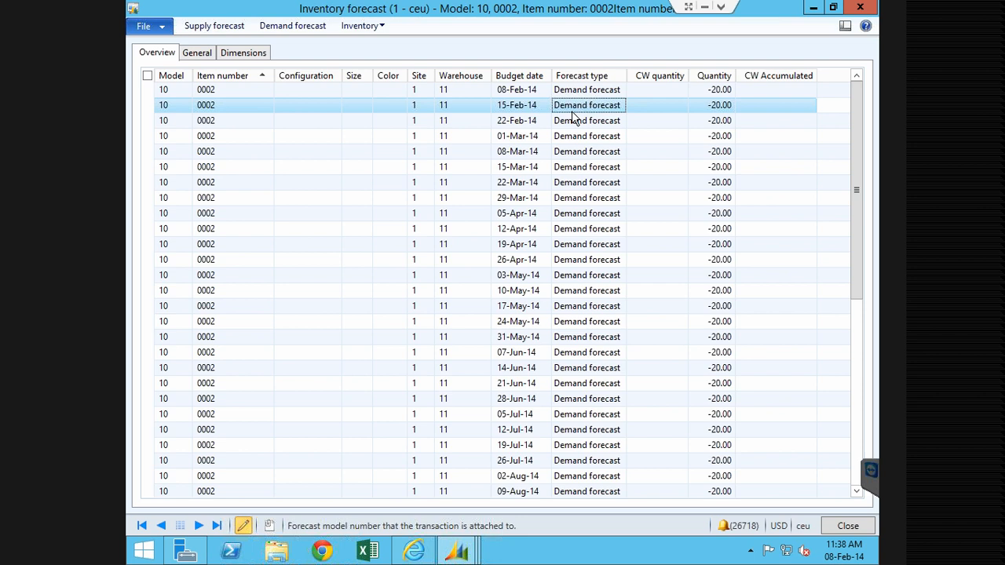
{"action": "left_click", "coordinate": [217, 30]}
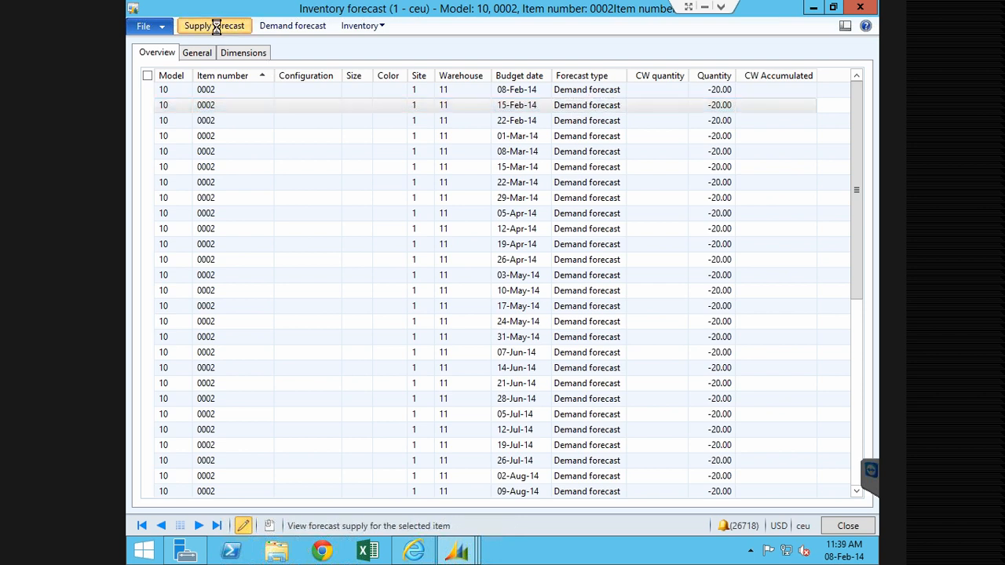
{"action": "left_click", "coordinate": [860, 74]}
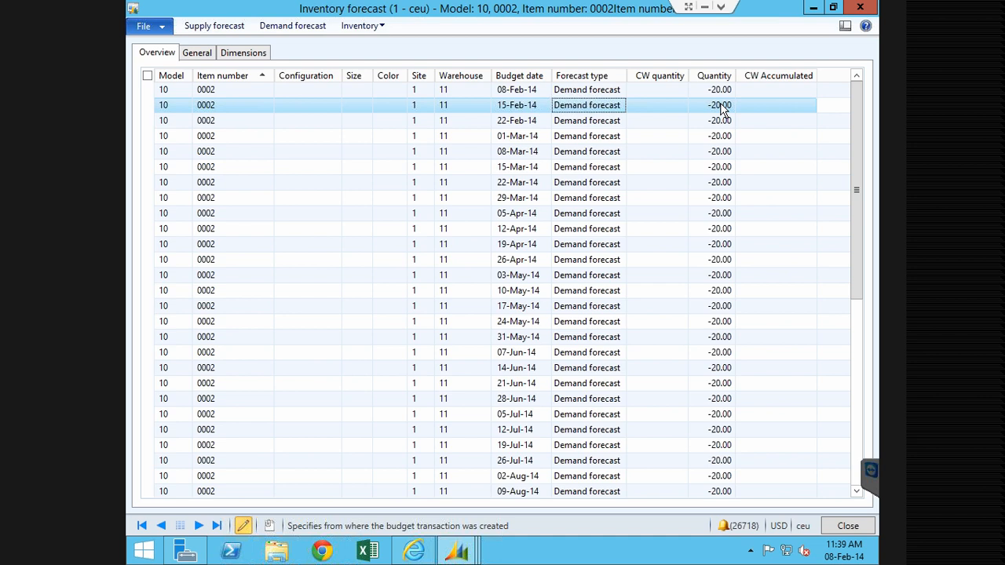
{"action": "key", "text": "Escape"}
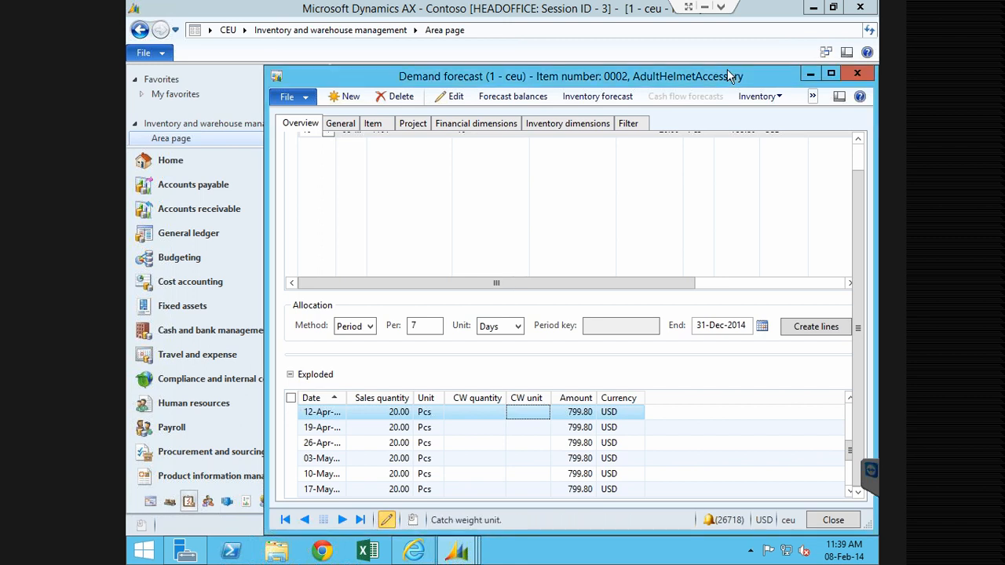
Close the demand forecast and item list, and reopen item 0002's demand forecast through the periodic forecast entry for items.
{"action": "key", "text": "Escape"}
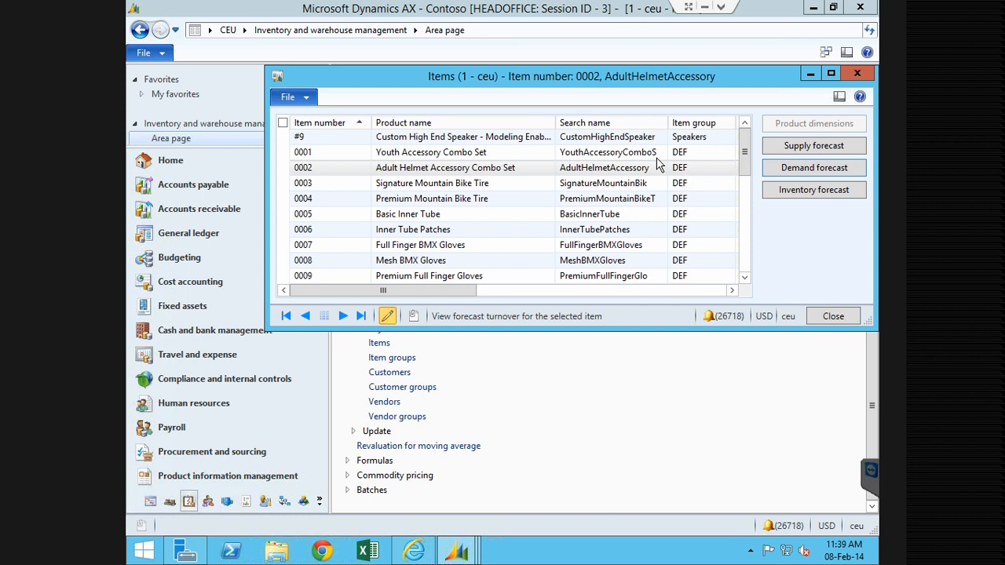
{"action": "key", "text": "Escape"}
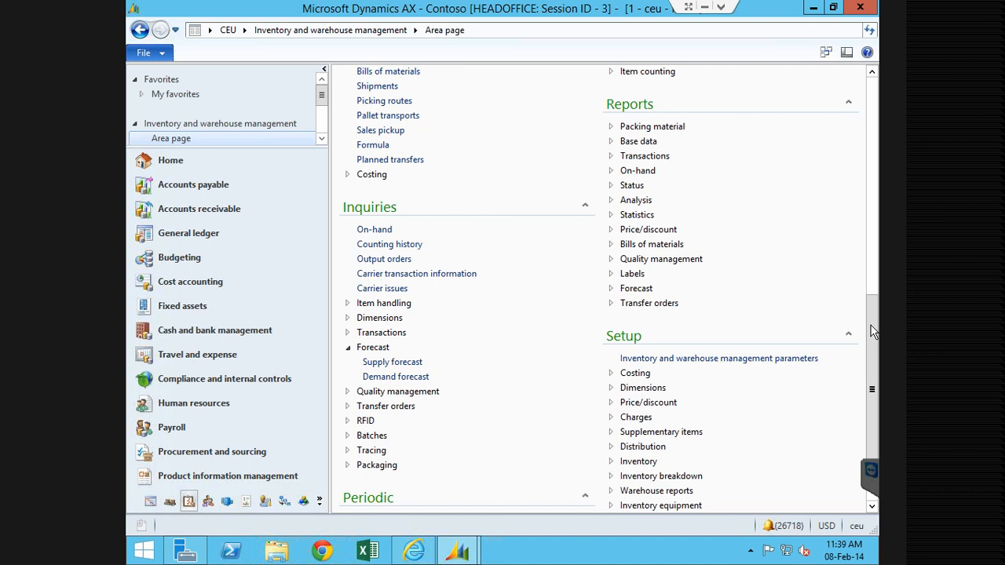
{"action": "left_click", "coordinate": [871, 326]}
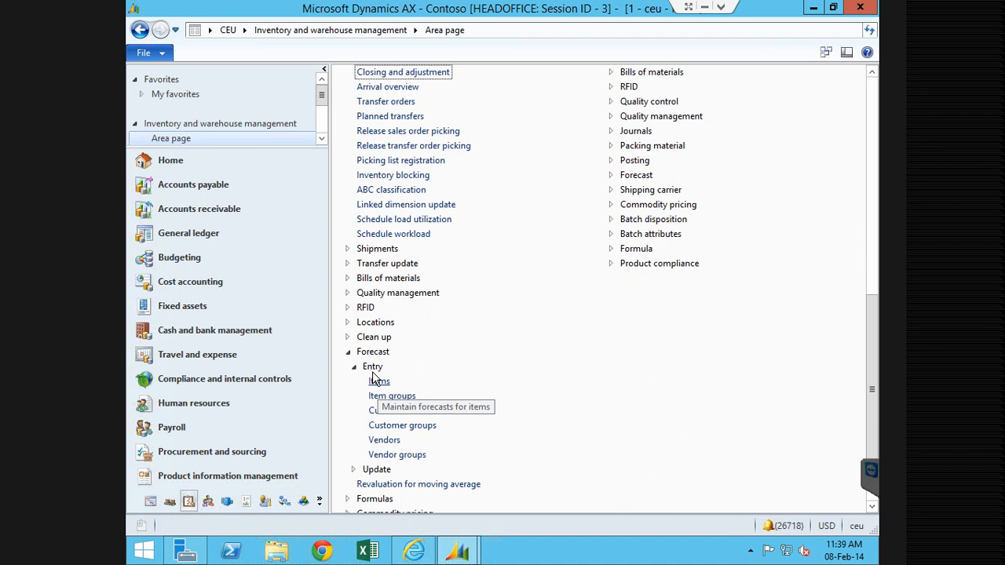
{"action": "left_click", "coordinate": [377, 382]}
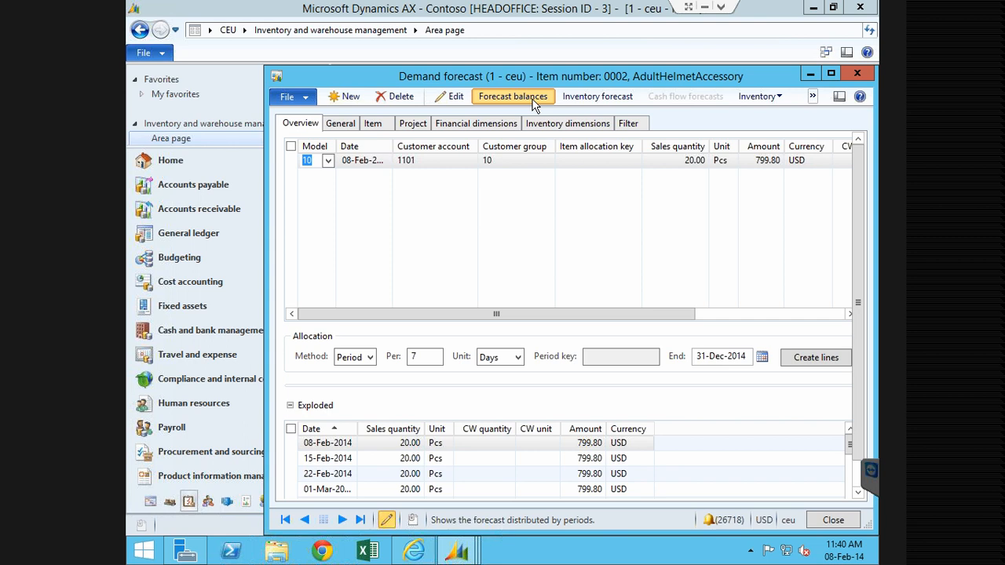
Examine the forecast balances by period for model 10, including unit and accumulated quantities, and close them.
{"action": "left_click", "coordinate": [533, 103]}
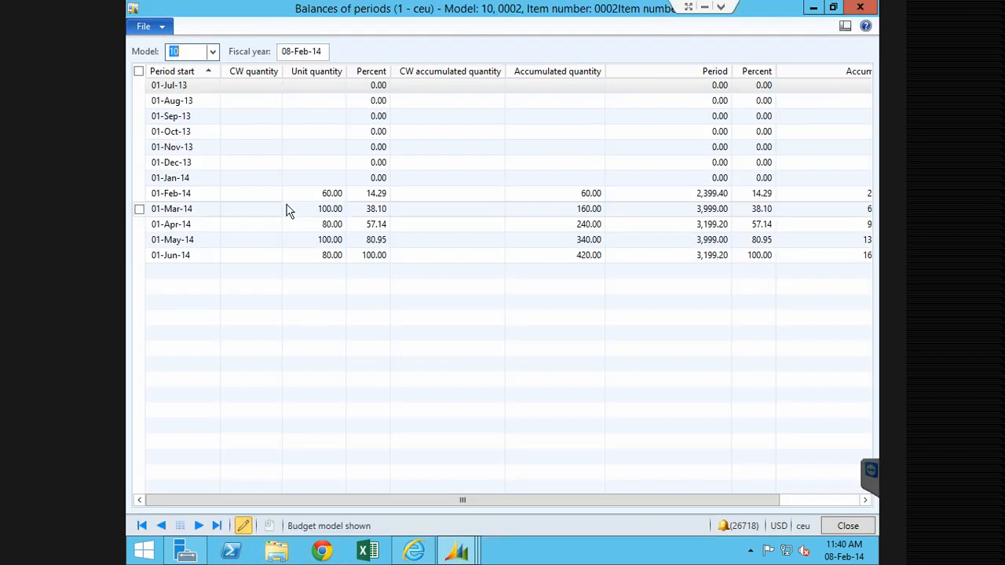
{"action": "left_click", "coordinate": [303, 195]}
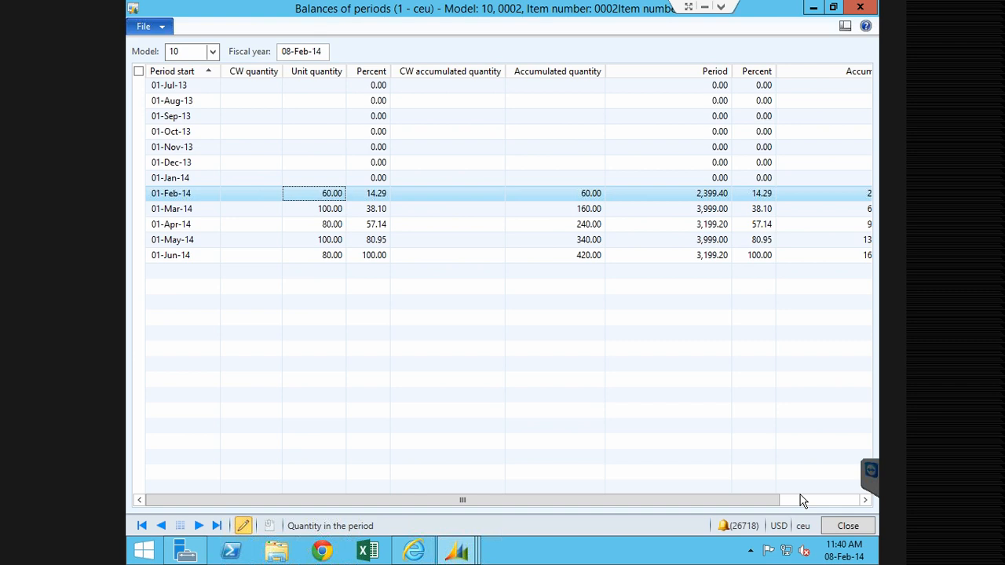
{"action": "left_click", "coordinate": [800, 500]}
{"action": "left_click", "coordinate": [157, 501]}
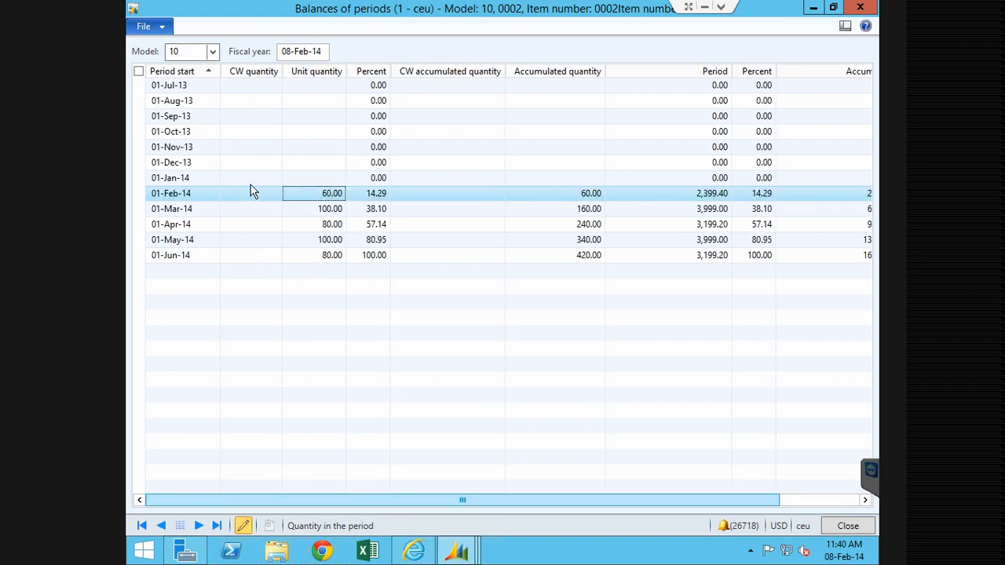
{"action": "left_click", "coordinate": [231, 212]}
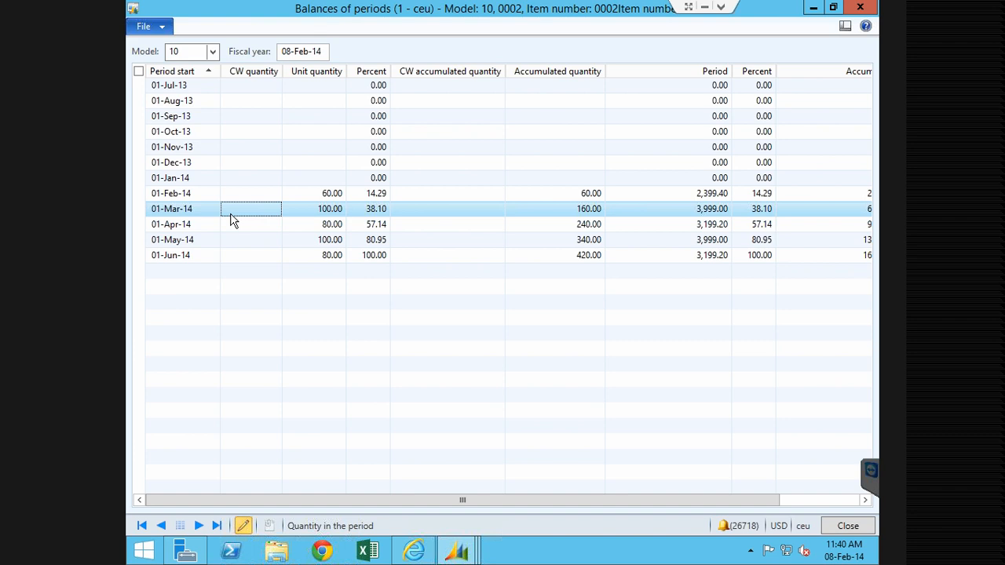
{"action": "key", "text": "Down"}
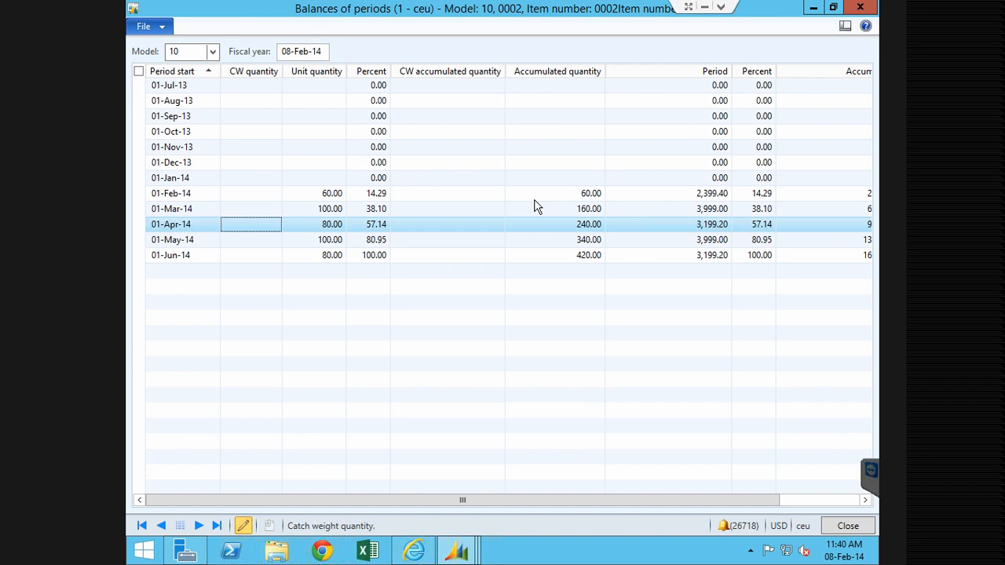
{"action": "key", "text": "Escape"}
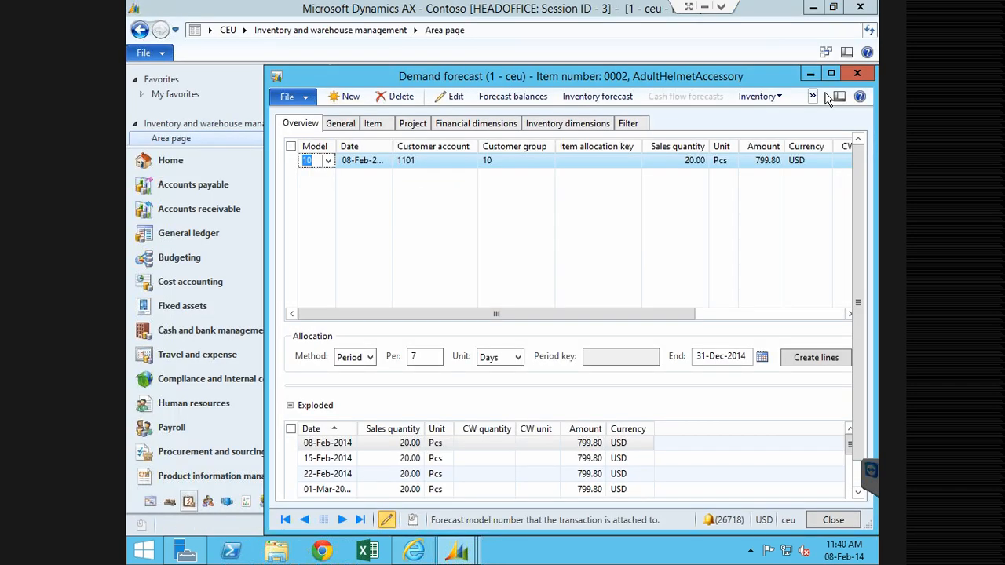
Open the project general ledger preview for the demand forecast line.
{"action": "left_click", "coordinate": [812, 96]}
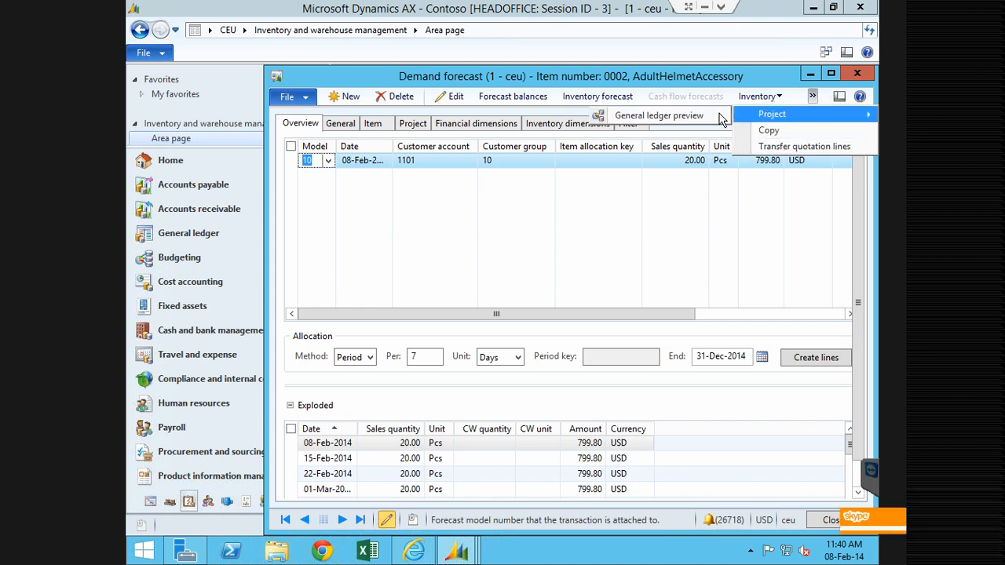
{"action": "left_click", "coordinate": [691, 116]}
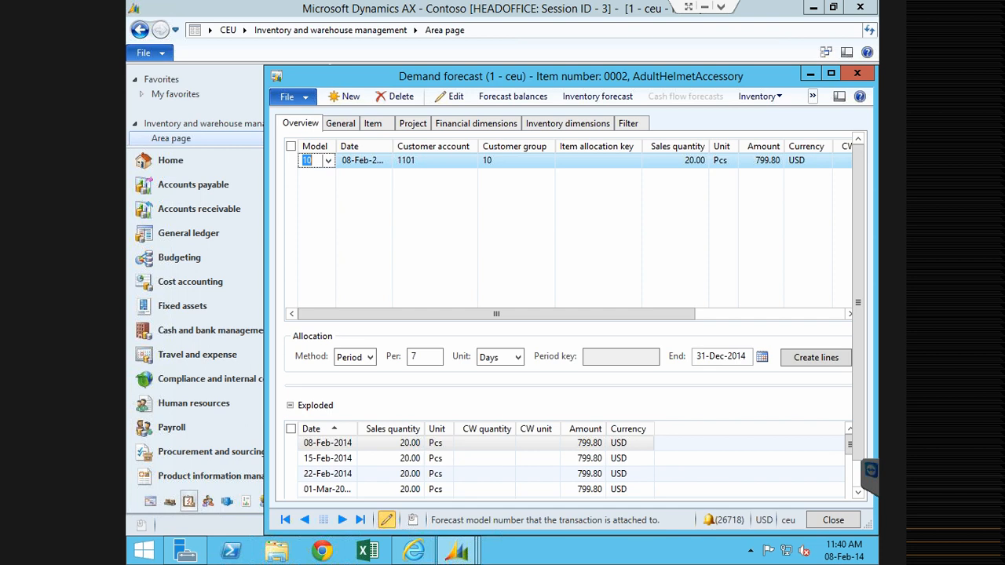
Check the demand forecast line's item allocation key field, and close the demand forecast and the item list.
{"action": "left_click", "coordinate": [636, 166]}
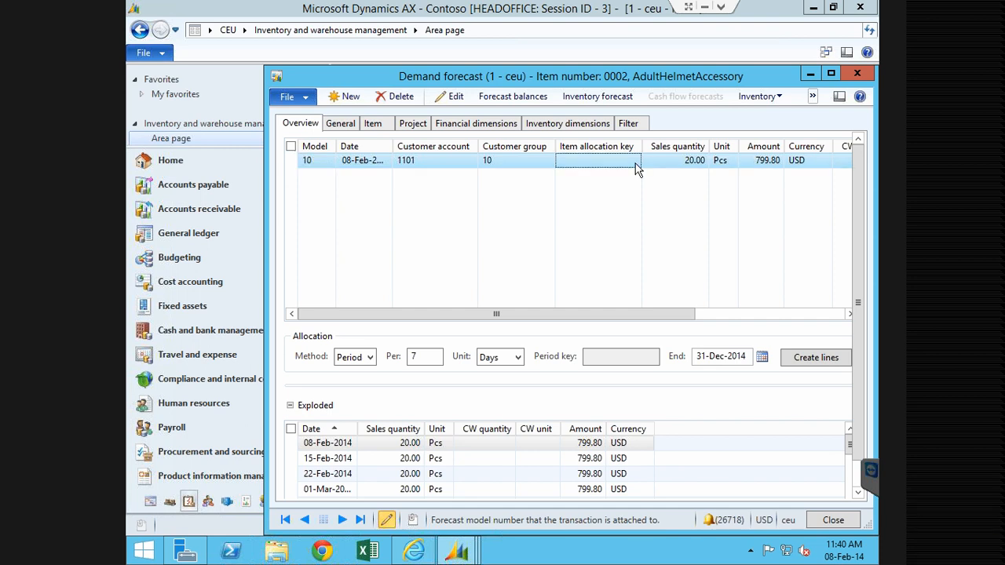
{"action": "left_click", "coordinate": [636, 166]}
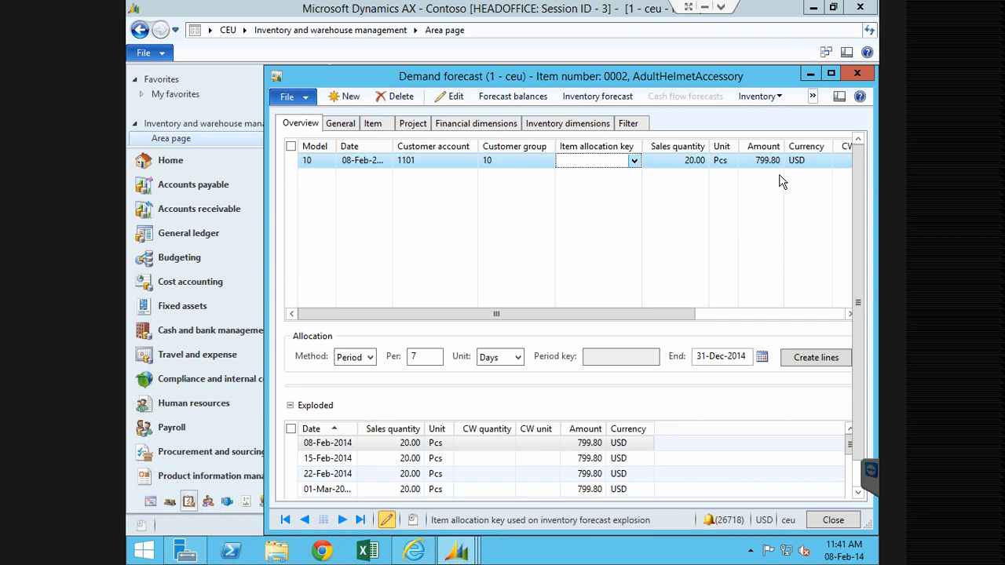
{"action": "left_click", "coordinate": [860, 73]}
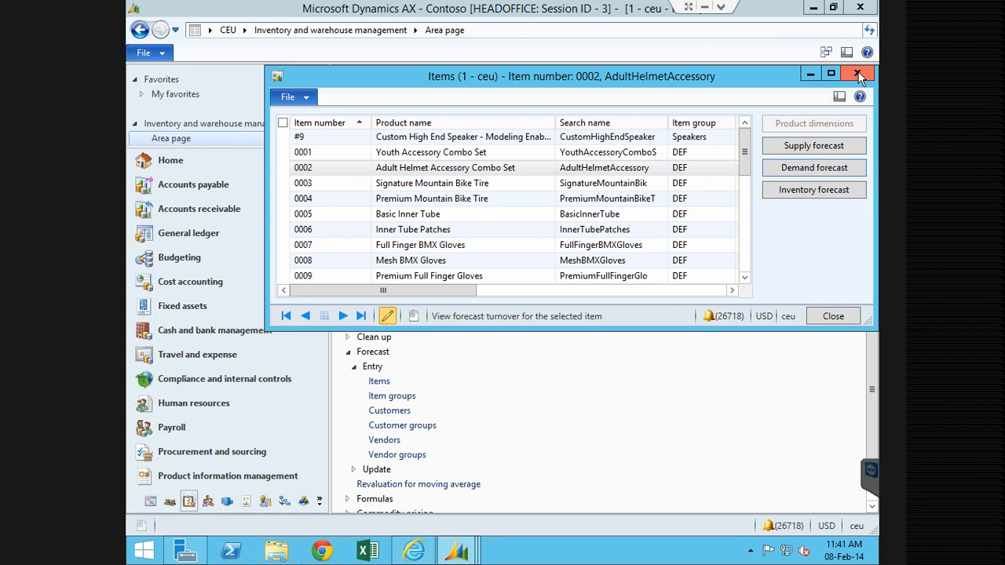
{"action": "left_click", "coordinate": [859, 74]}
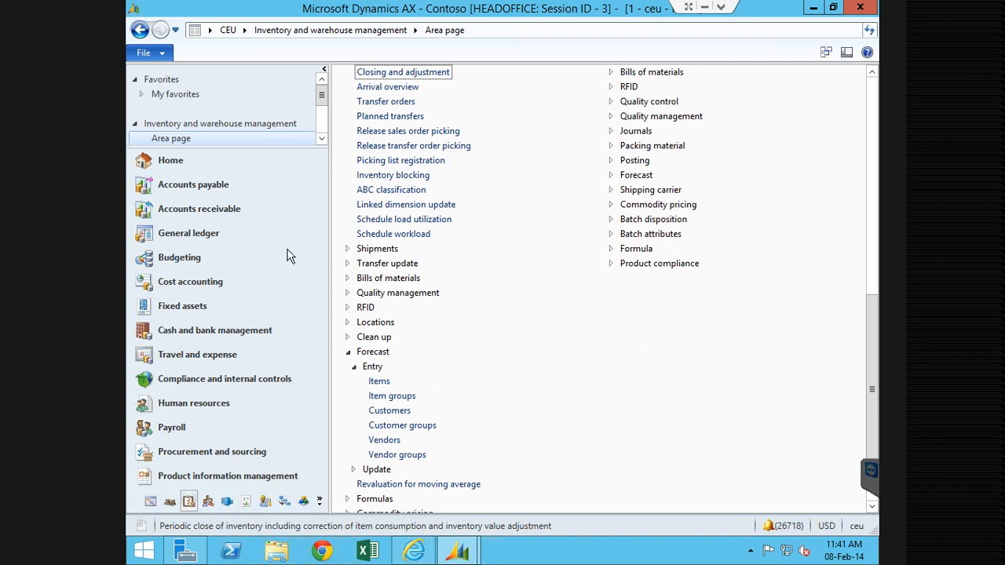
Examine budget register entry 000002_1032 among all budget register entries, and look over the General ledger and Budgeting area pages.
{"action": "left_click", "coordinate": [179, 262]}
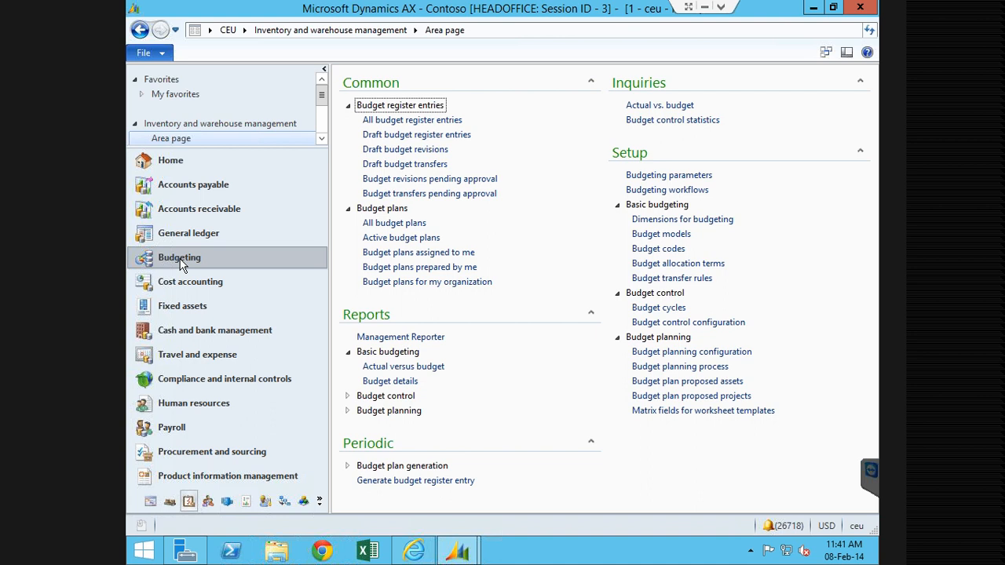
{"action": "left_click", "coordinate": [179, 265]}
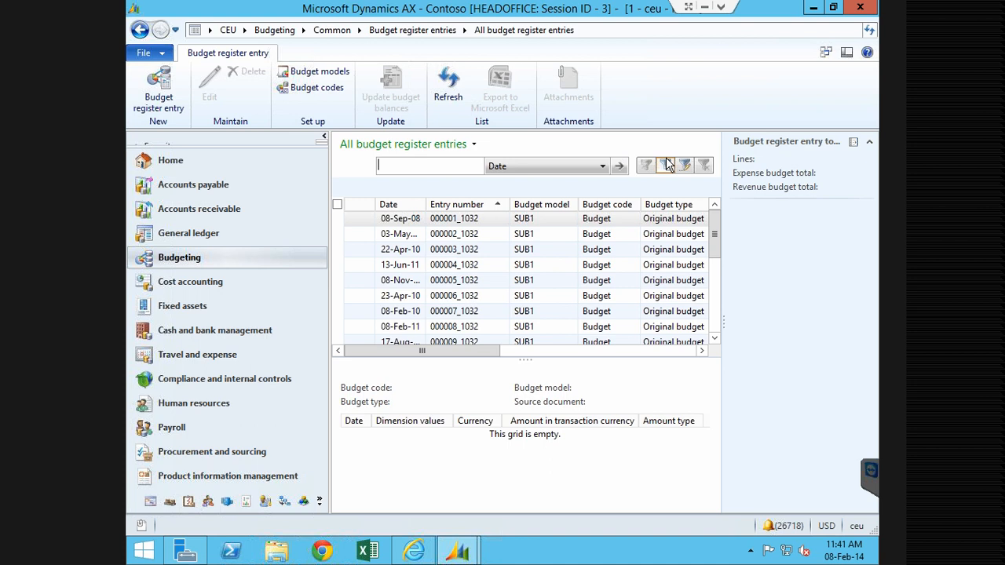
{"action": "left_click", "coordinate": [436, 237]}
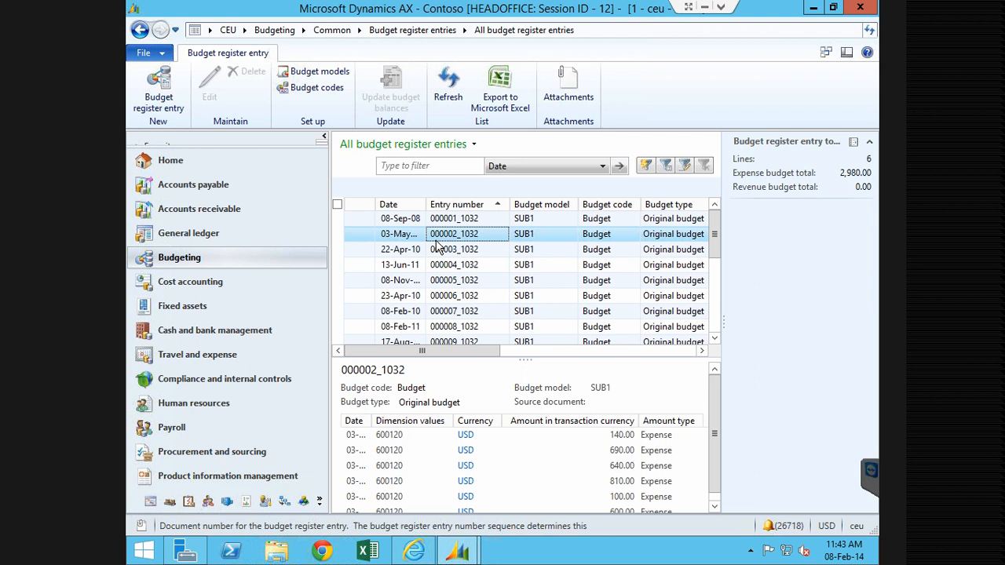
{"action": "left_click", "coordinate": [257, 232]}
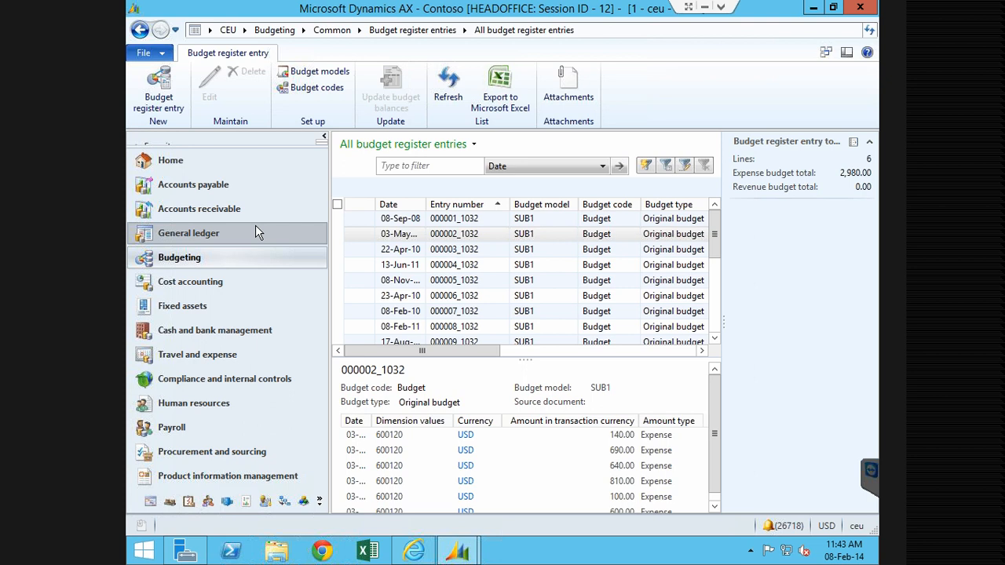
{"action": "left_click", "coordinate": [256, 227]}
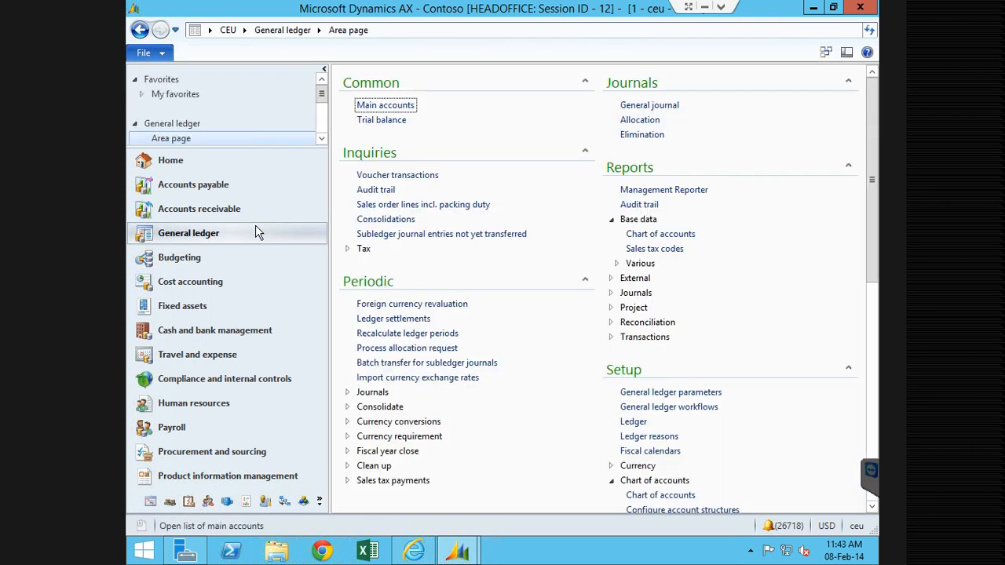
{"action": "left_click", "coordinate": [245, 258]}
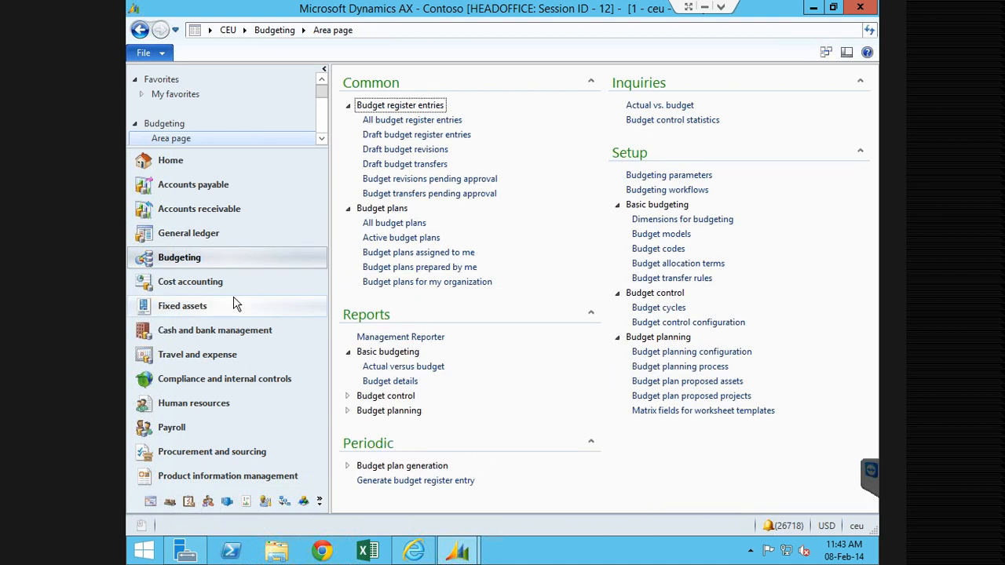
Look through the Payroll area's benefits setup, earnings statement processing, pay statement processing and pay statement options.
{"action": "left_click", "coordinate": [180, 427]}
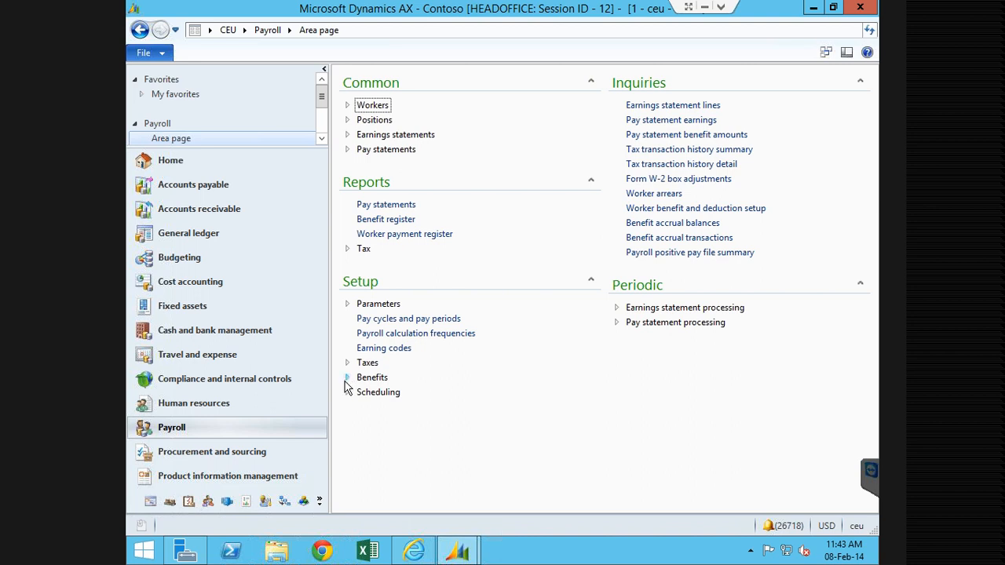
{"action": "left_click", "coordinate": [345, 382]}
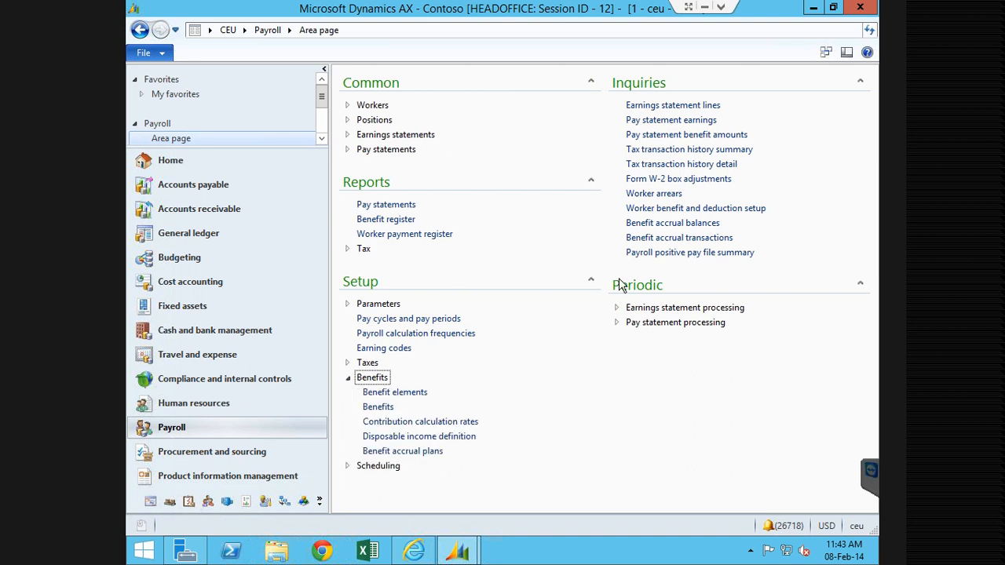
{"action": "left_click", "coordinate": [618, 307]}
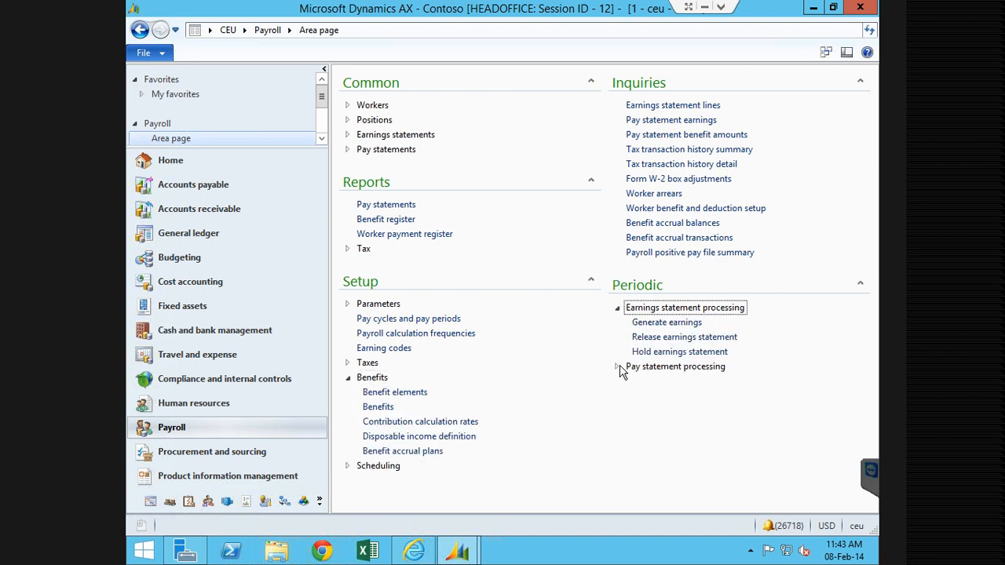
{"action": "left_click", "coordinate": [618, 367]}
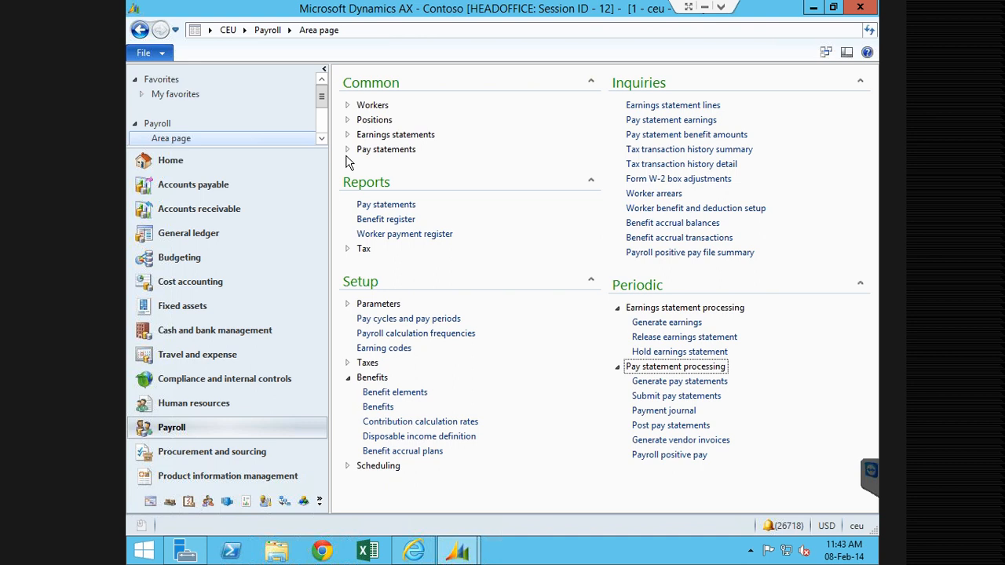
{"action": "left_click", "coordinate": [347, 149]}
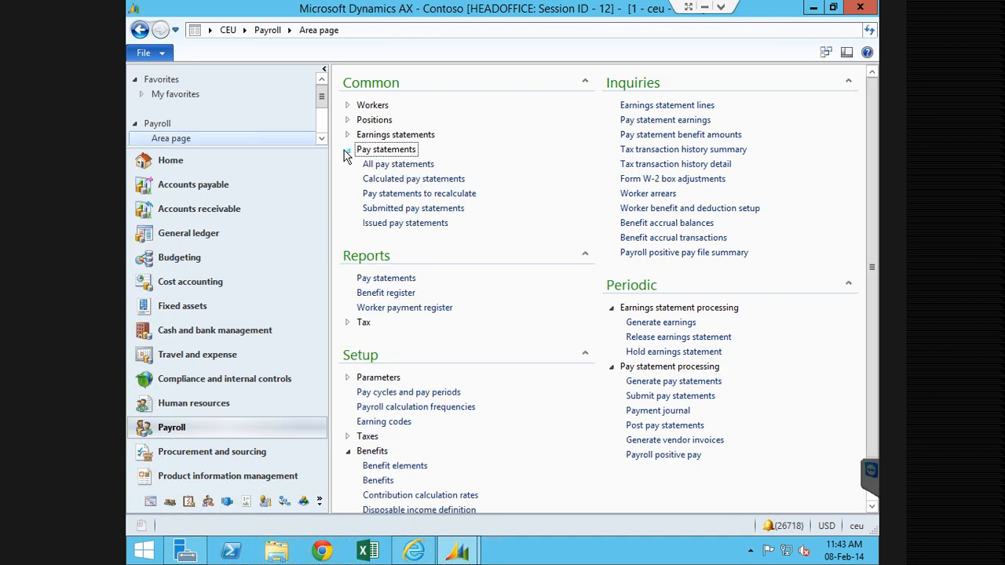
View the list of all budget register entries again and return to the Budgeting area page.
{"action": "left_click", "coordinate": [253, 256]}
{"action": "left_click", "coordinate": [420, 121]}
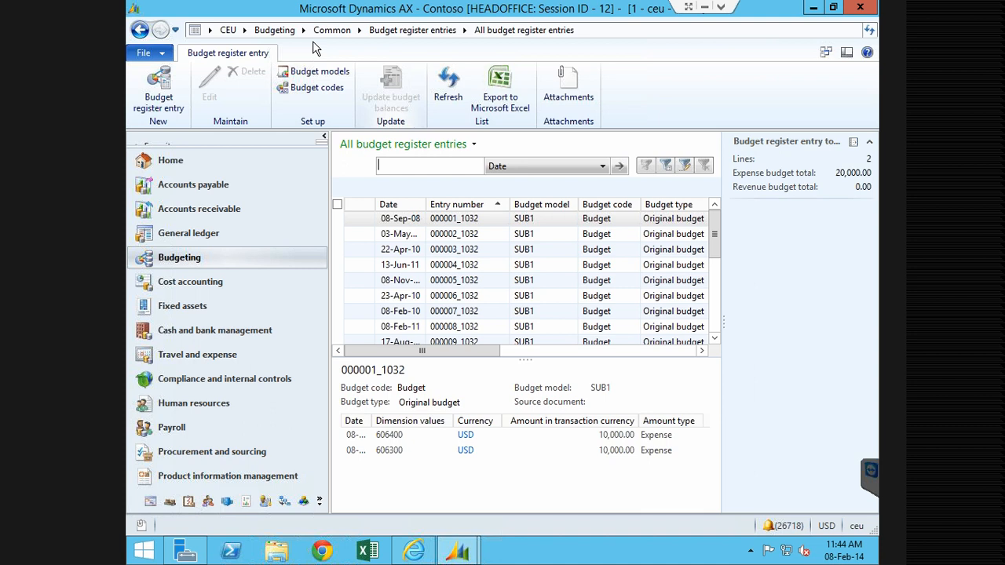
{"action": "left_click", "coordinate": [270, 30]}
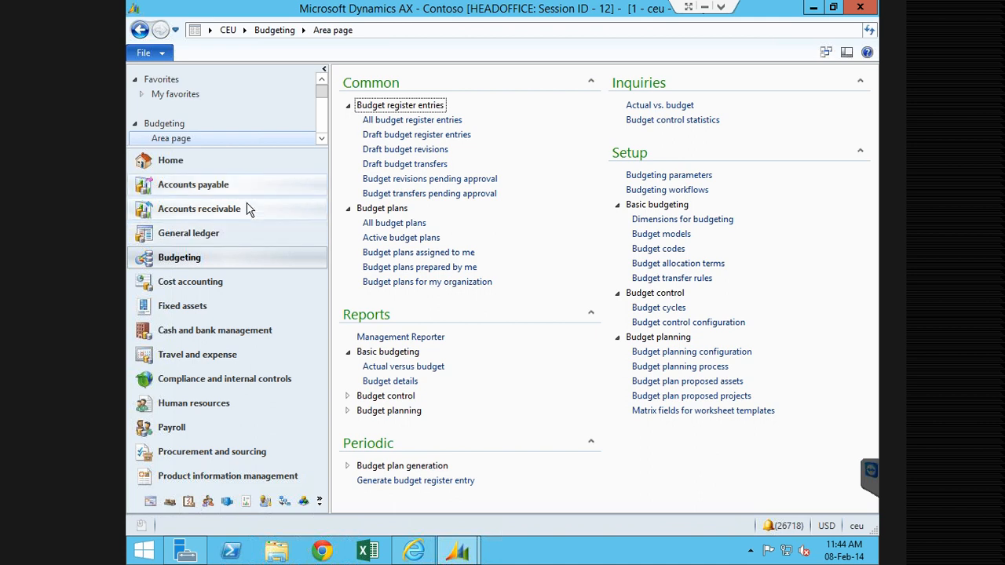
Open the financial dimensions setup in the General ledger module.
{"action": "left_click", "coordinate": [226, 240]}
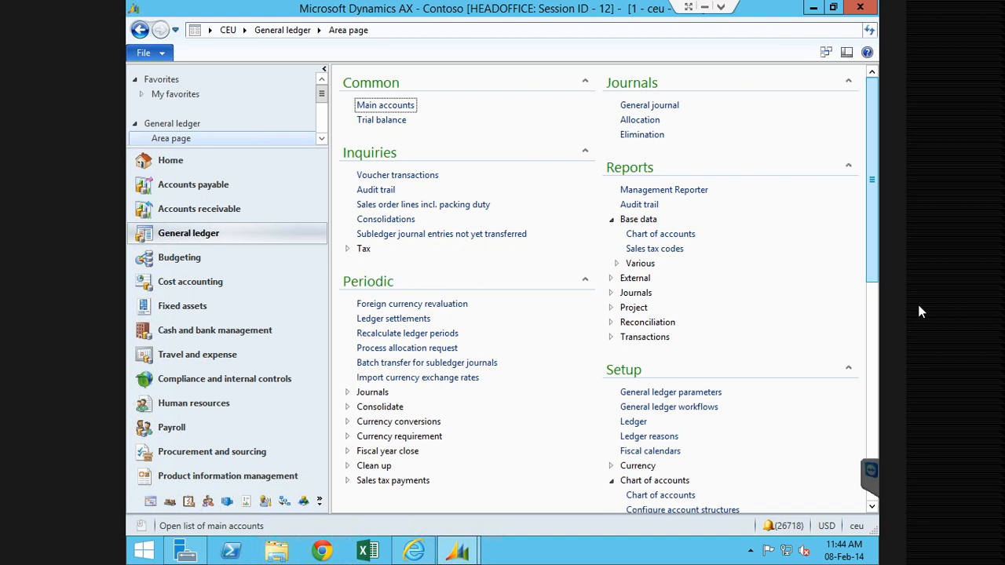
{"action": "scroll", "coordinate": [920, 312], "scroll_direction": "down", "scroll_amount": 10}
{"action": "left_click", "coordinate": [667, 224]}
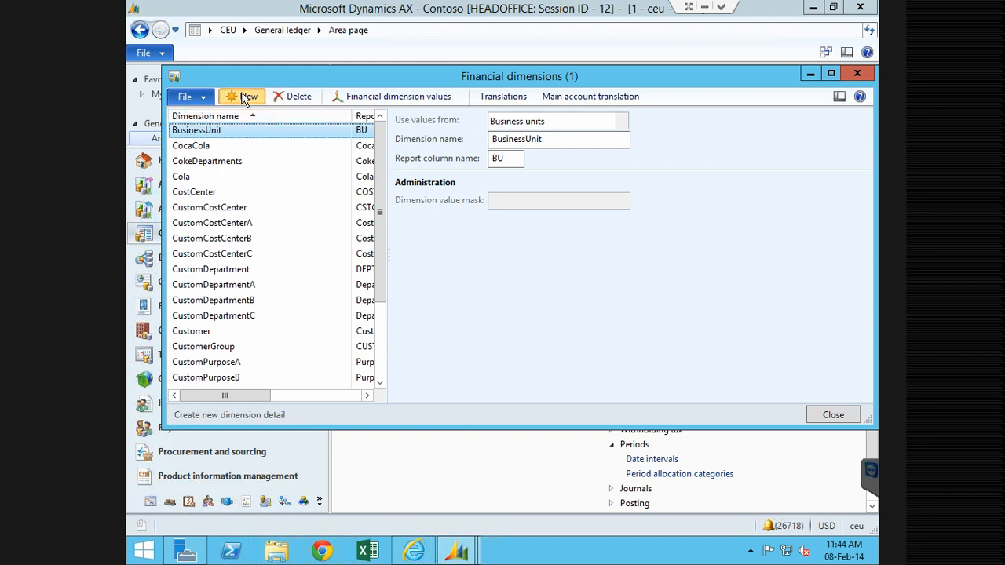
Create a financial dimension of type Custom dimension named 12978 with the dimension value mask ##&&.
{"action": "left_click", "coordinate": [246, 97]}
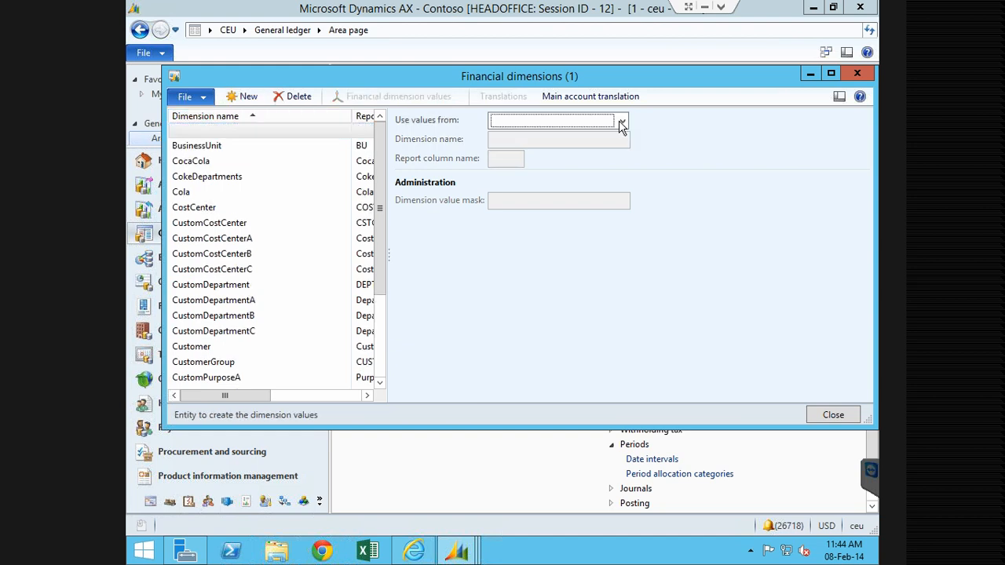
{"action": "left_click", "coordinate": [619, 120]}
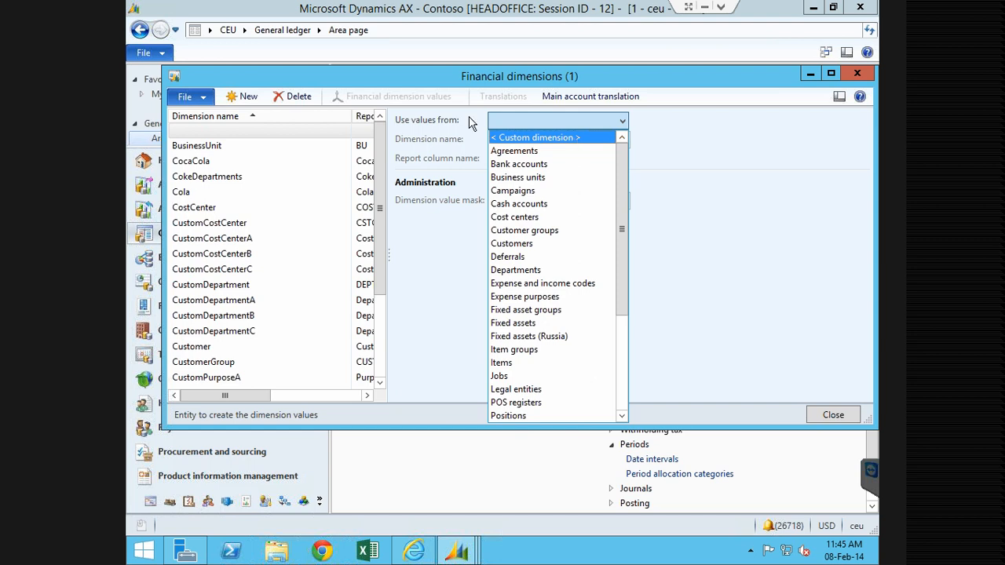
{"action": "left_click", "coordinate": [542, 138]}
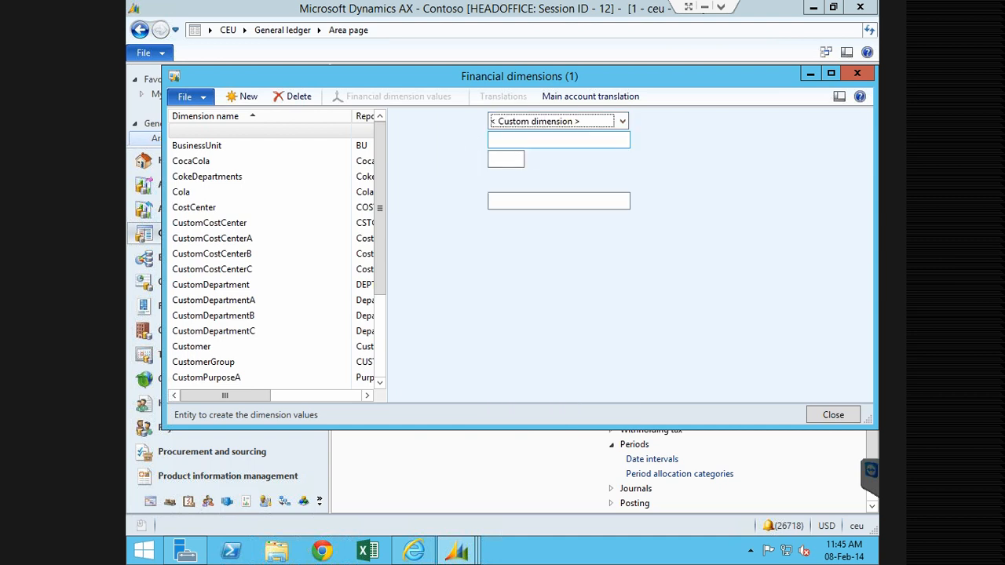
{"action": "left_click", "coordinate": [541, 139]}
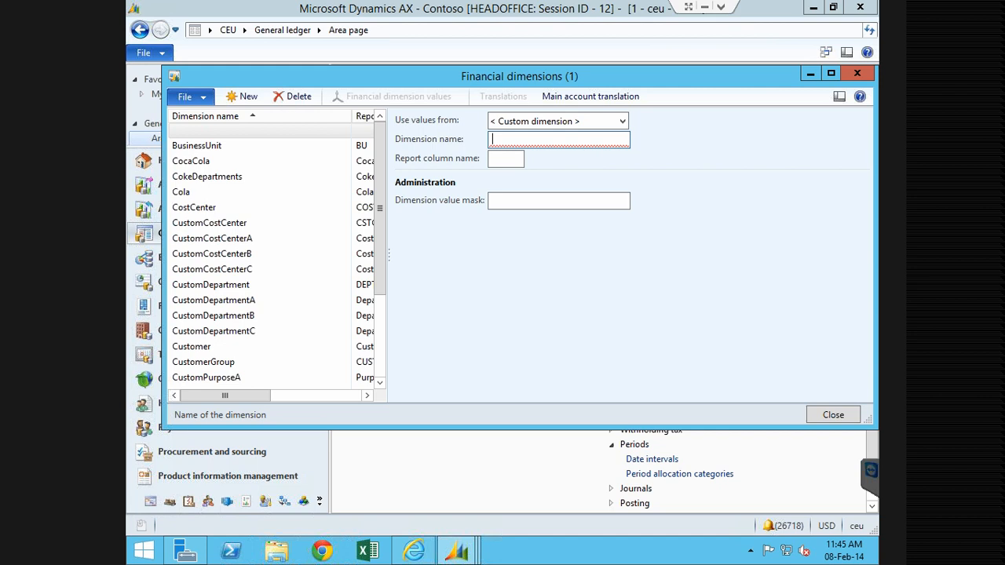
{"action": "type", "text": "12978"}
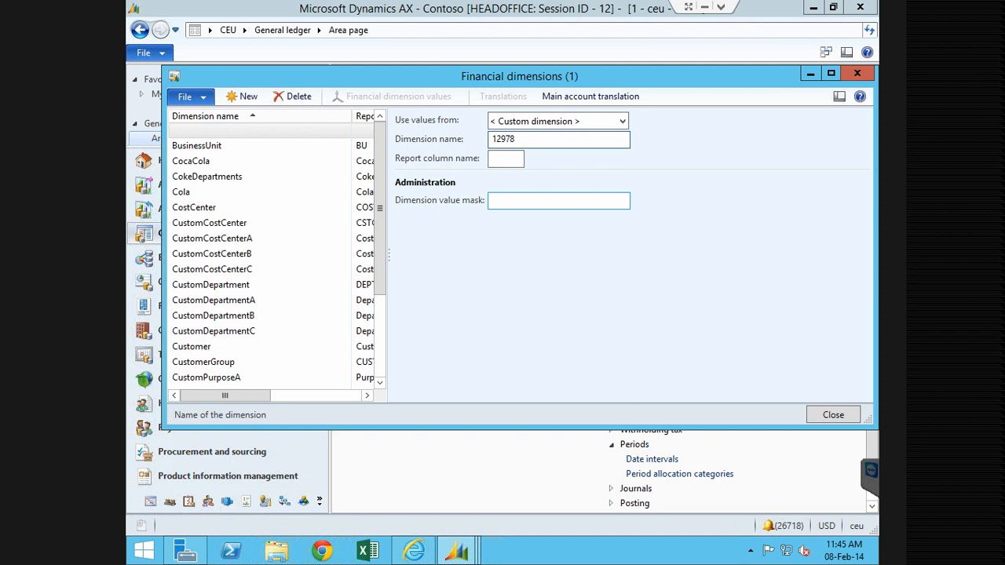
{"action": "left_click", "coordinate": [523, 203]}
{"action": "type", "text": "###"}
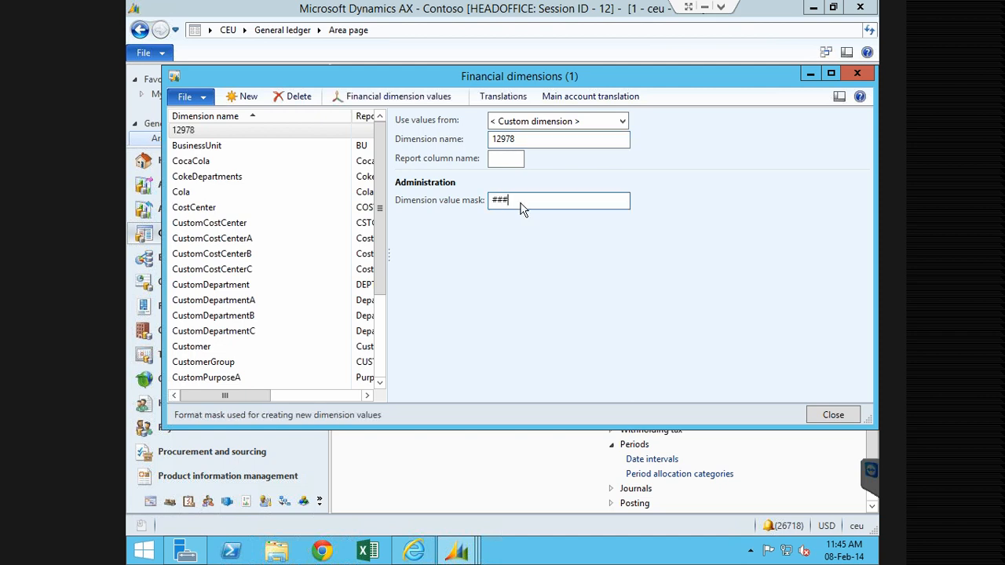
{"action": "key", "text": "BackSpace"}
{"action": "type", "text": "&&"}
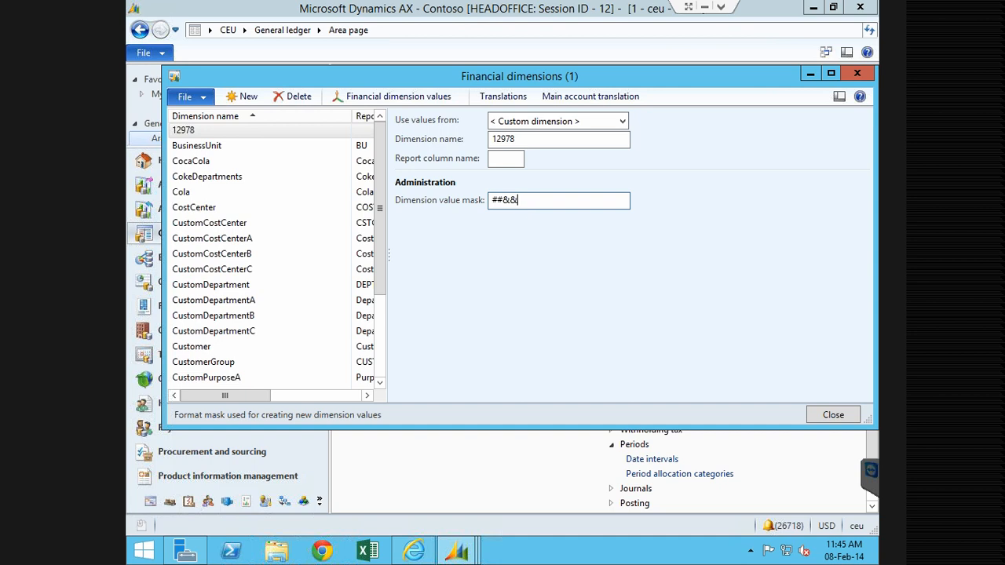
Rename the new custom dimension AXDim and open its financial dimension values.
{"action": "left_click", "coordinate": [405, 95]}
{"action": "left_click", "coordinate": [543, 369]}
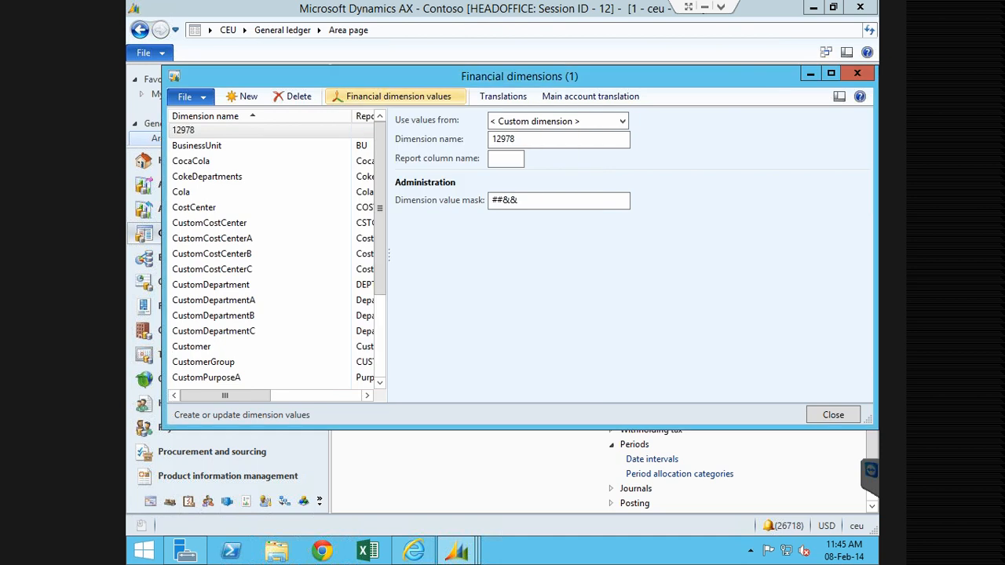
{"action": "left_click", "coordinate": [520, 140]}
{"action": "key", "text": "BackSpace"}
{"action": "key", "text": "BackSpace"}
{"action": "key", "text": "BackSpace"}
{"action": "key", "text": "BackSpace"}
{"action": "key", "text": "BackSpace"}
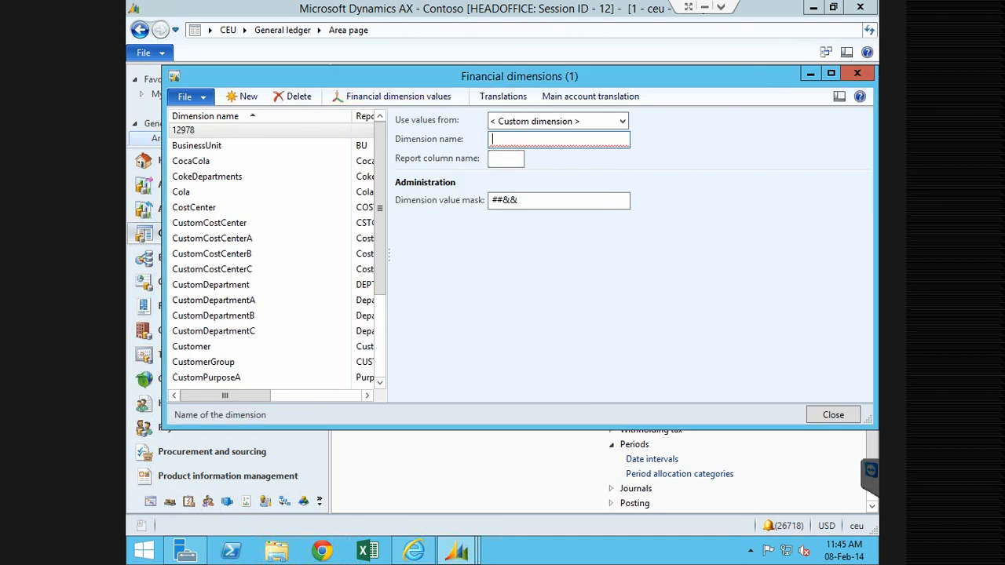
{"action": "type", "text": "AXDim"}
{"action": "left_click", "coordinate": [380, 97]}
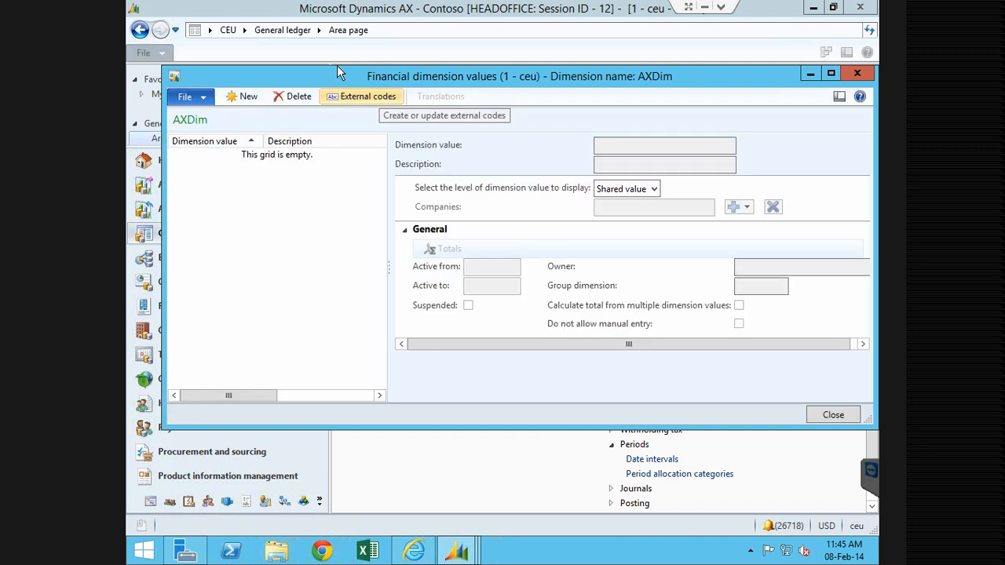
Add the dimension value 12RE to the AXDim dimension.
{"action": "left_click", "coordinate": [243, 101]}
{"action": "type", "text": "1"}
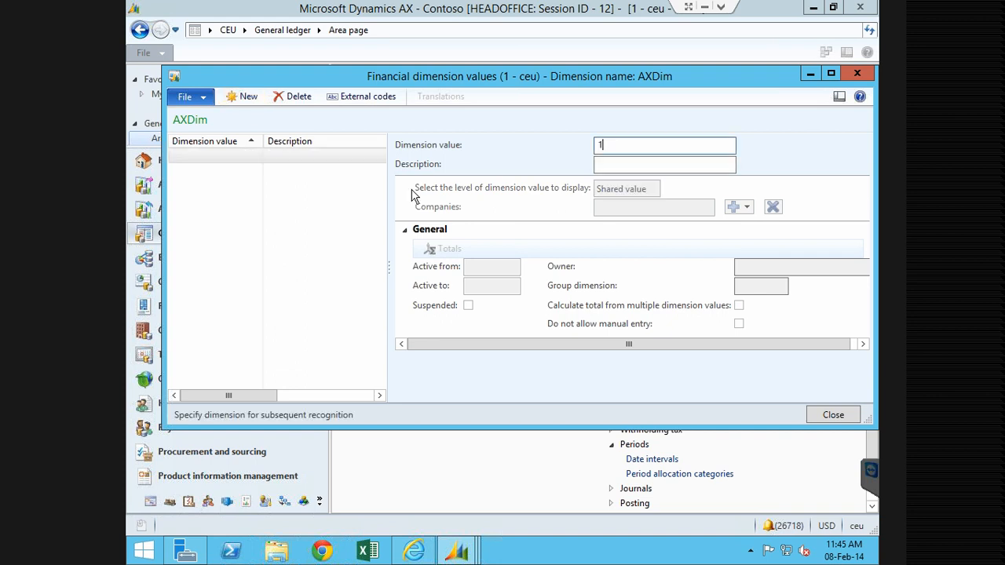
{"action": "type", "text": "2RE"}
{"action": "key", "text": "Tab"}
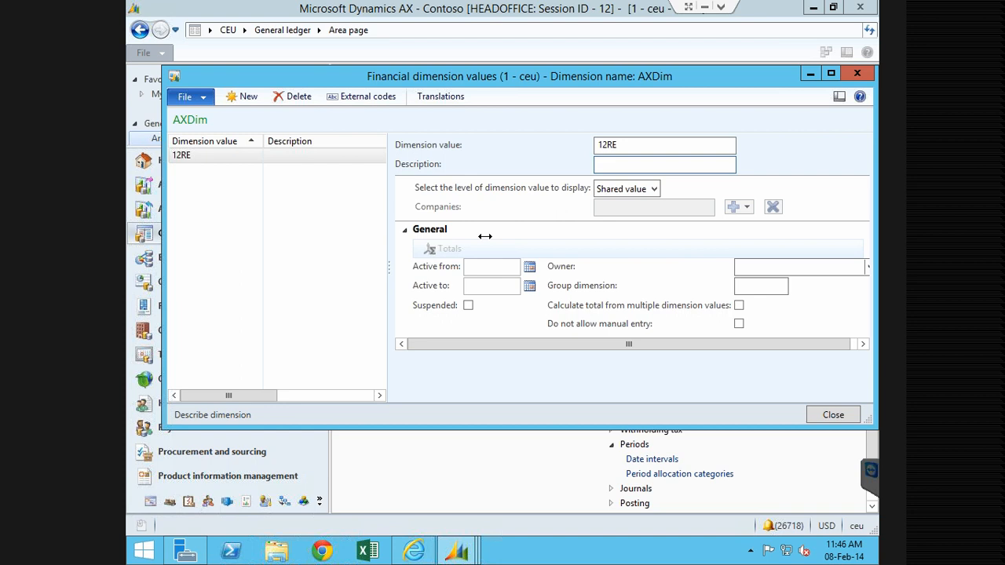
Maximize the dimension values window and set the level of dimension value to display to Companies.
{"action": "left_click", "coordinate": [655, 191]}
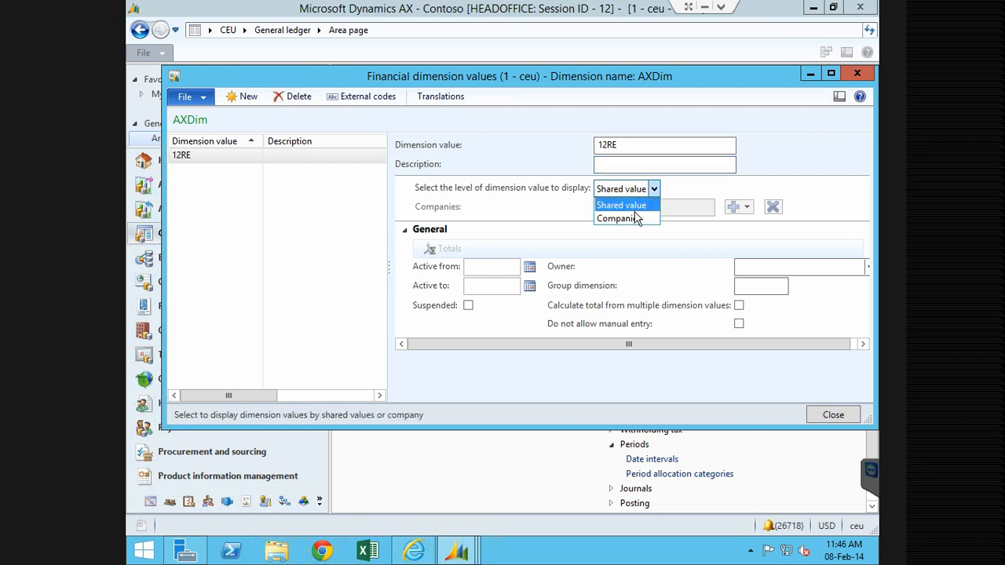
{"action": "left_click", "coordinate": [688, 190]}
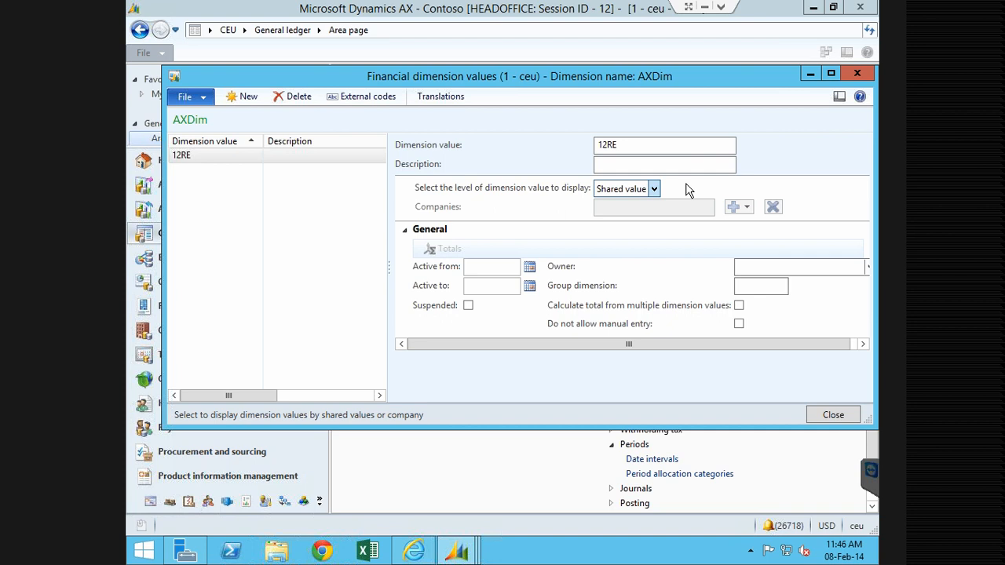
{"action": "left_click", "coordinate": [834, 72]}
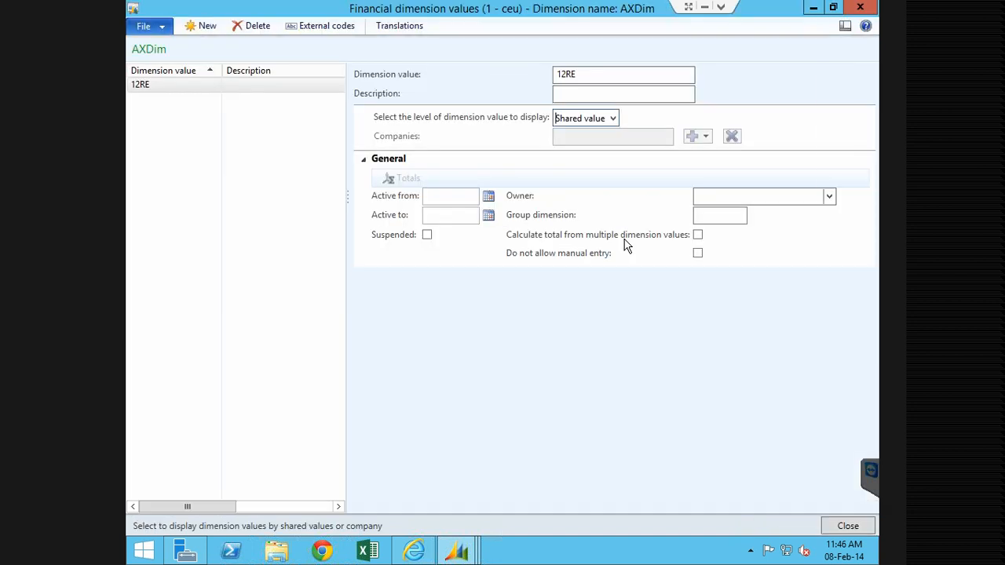
{"action": "left_click", "coordinate": [613, 119]}
{"action": "left_click", "coordinate": [586, 148]}
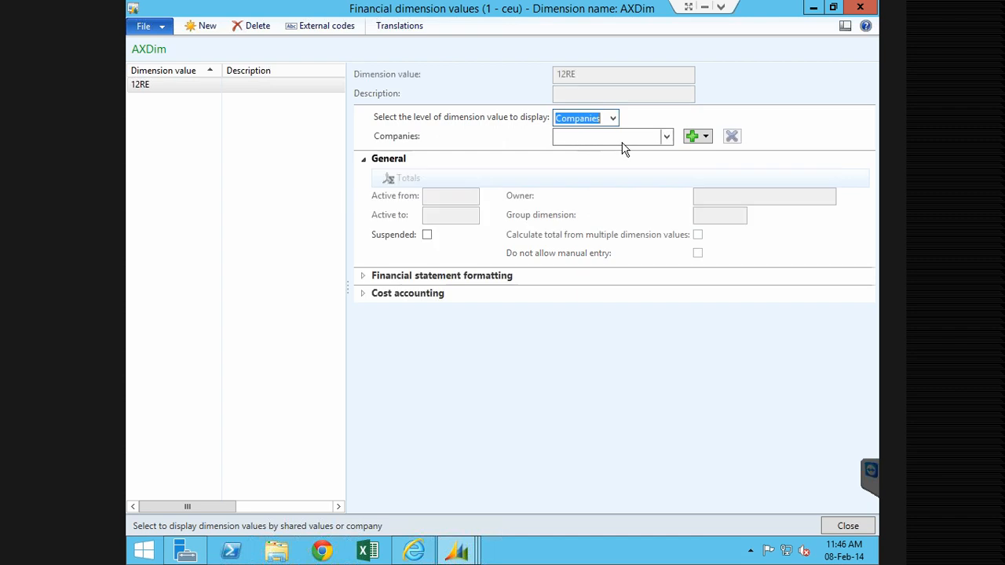
Add company CEU to dimension value 12RE and expand its financial statement formatting and cost accounting settings.
{"action": "left_click", "coordinate": [697, 137]}
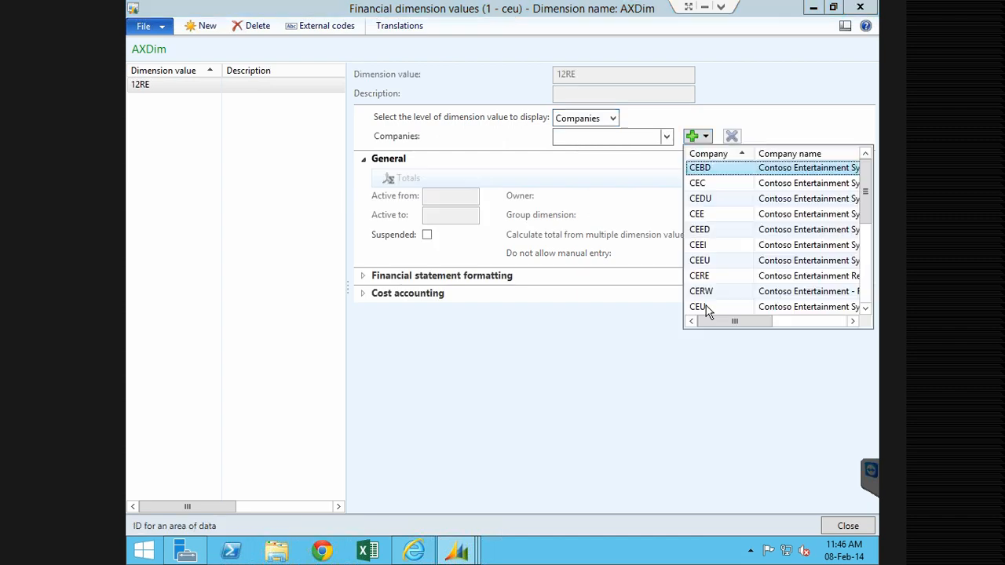
{"action": "left_click", "coordinate": [702, 307]}
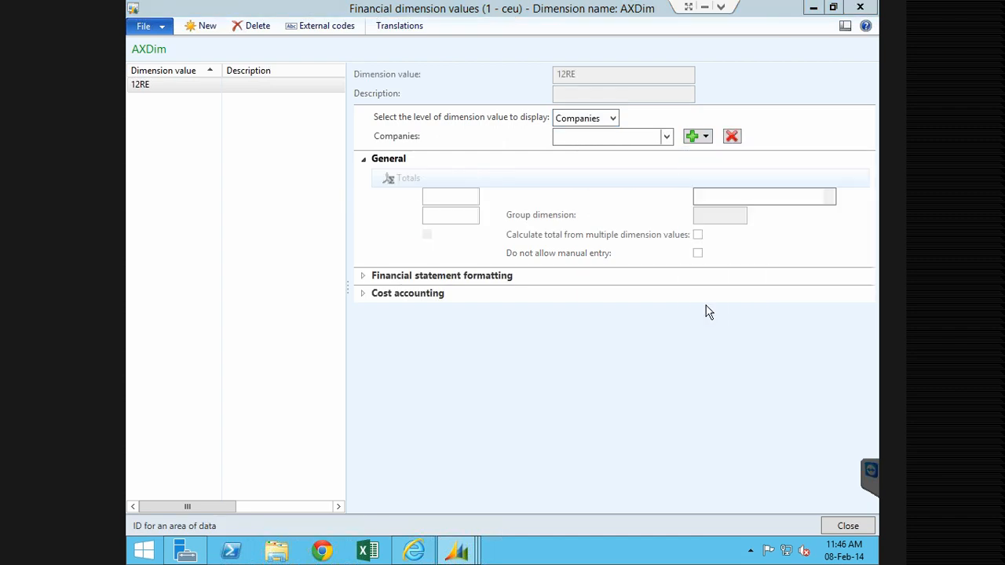
{"action": "left_click", "coordinate": [362, 276]}
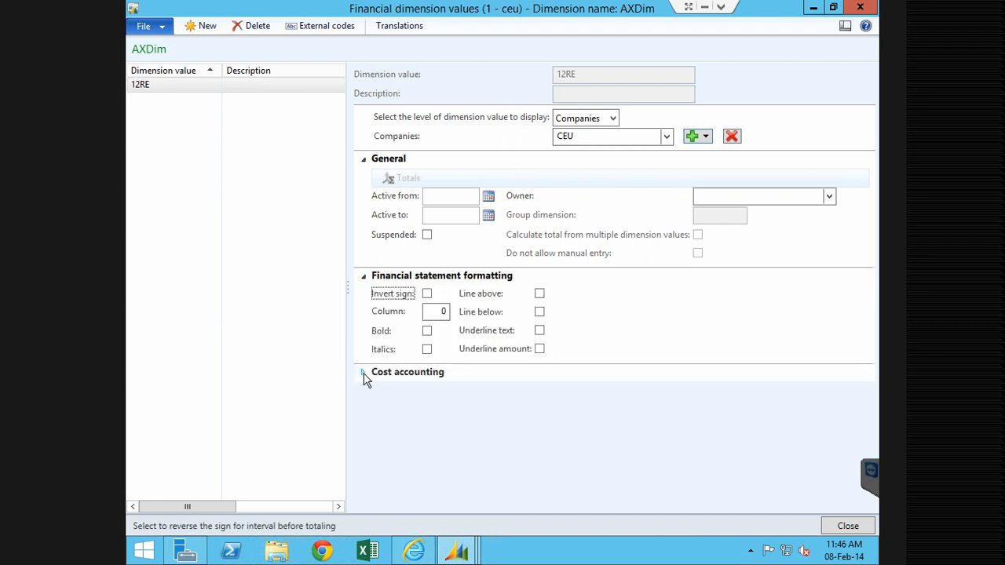
{"action": "left_click", "coordinate": [364, 373]}
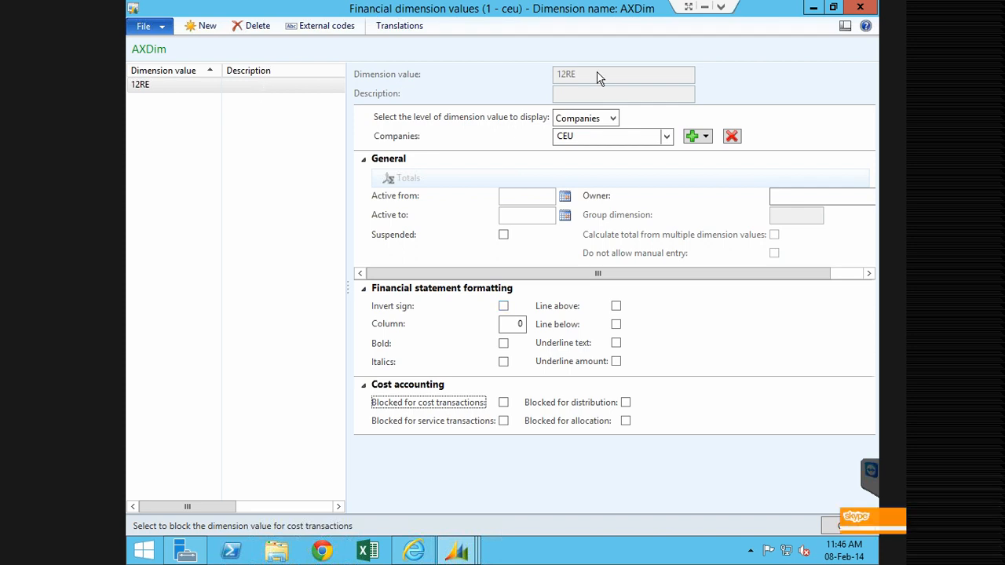
Remove company CEU from dimension value 12RE and delete the AXDim financial dimension, closing the financial dimensions form.
{"action": "left_click", "coordinate": [731, 136]}
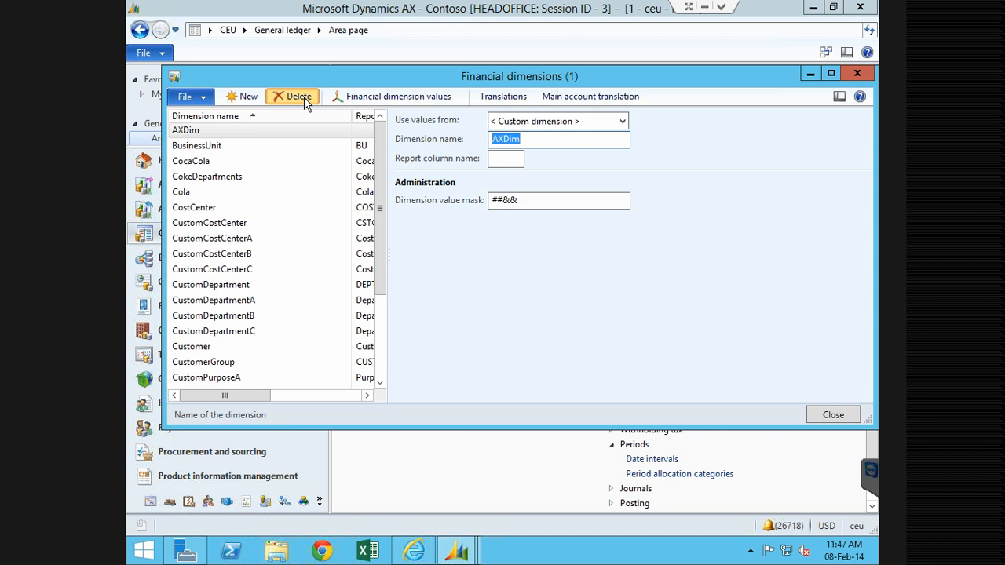
{"action": "left_click", "coordinate": [304, 96]}
{"action": "left_click", "coordinate": [549, 334]}
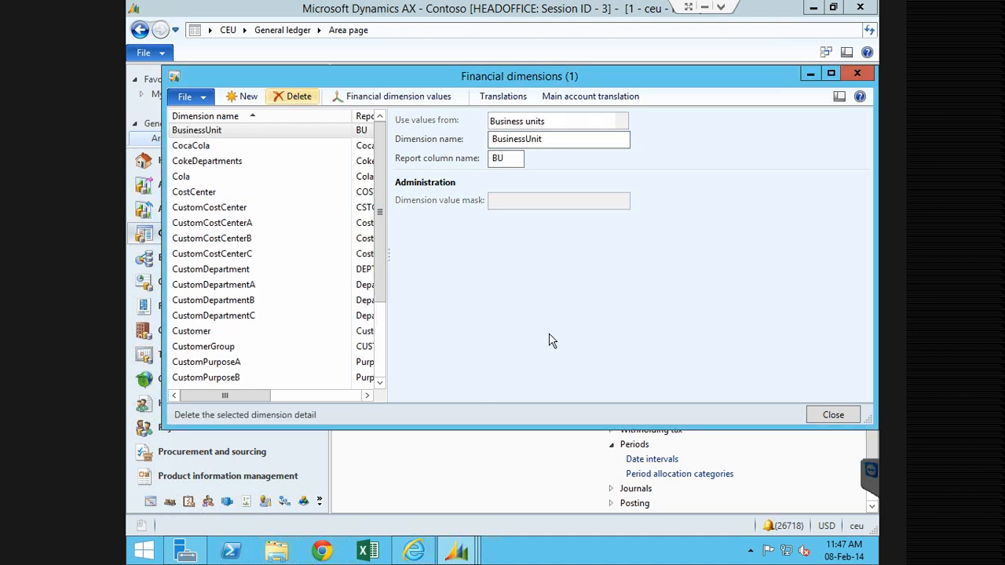
{"action": "left_click", "coordinate": [858, 73]}
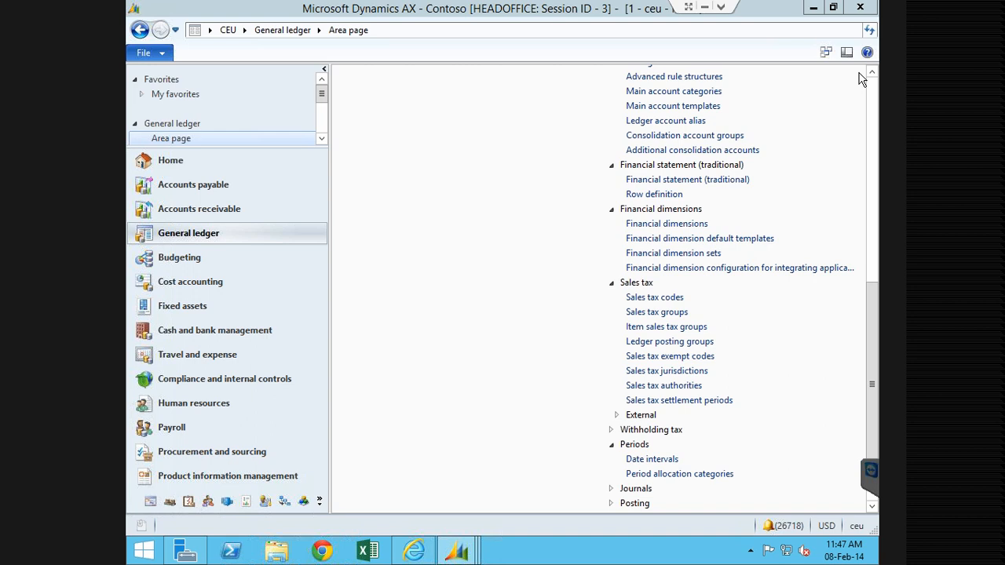
Start a new financial dimension, examine the entities available as its value source, and discard the blank record.
{"action": "scroll", "coordinate": [612, 363], "scroll_direction": "up", "scroll_amount": 3}
{"action": "left_click", "coordinate": [686, 350]}
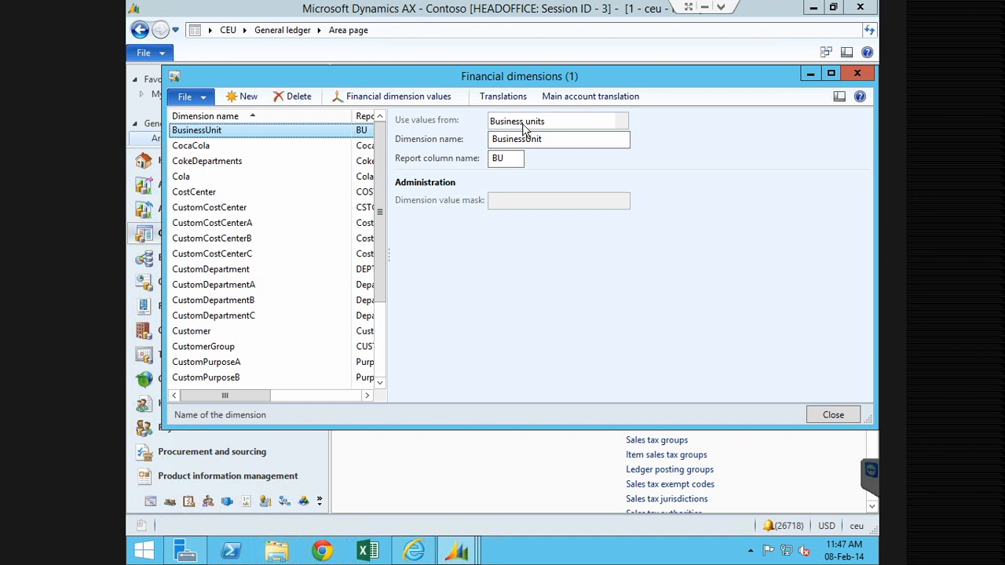
{"action": "left_click", "coordinate": [243, 100]}
{"action": "left_click", "coordinate": [622, 121]}
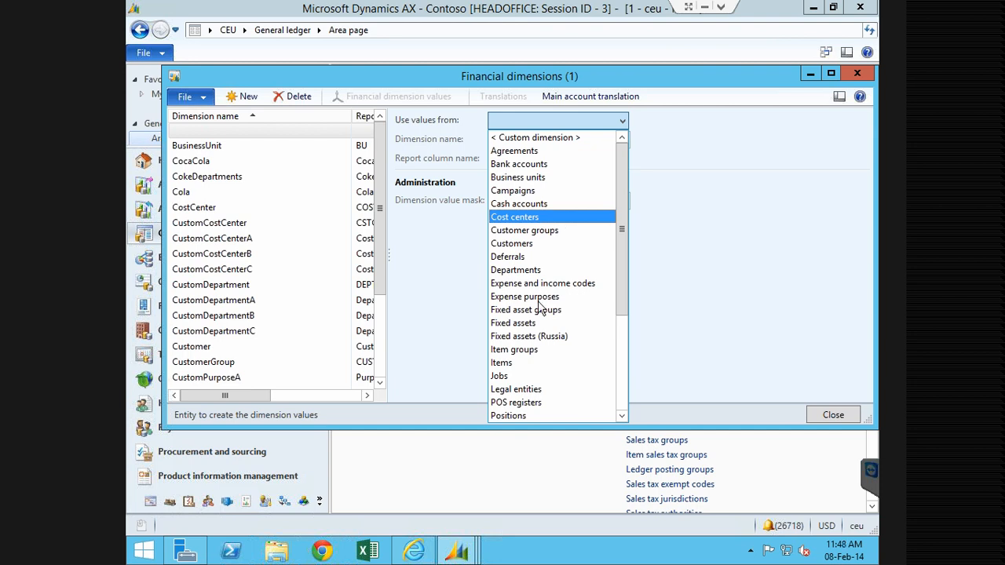
{"action": "key", "text": "e"}
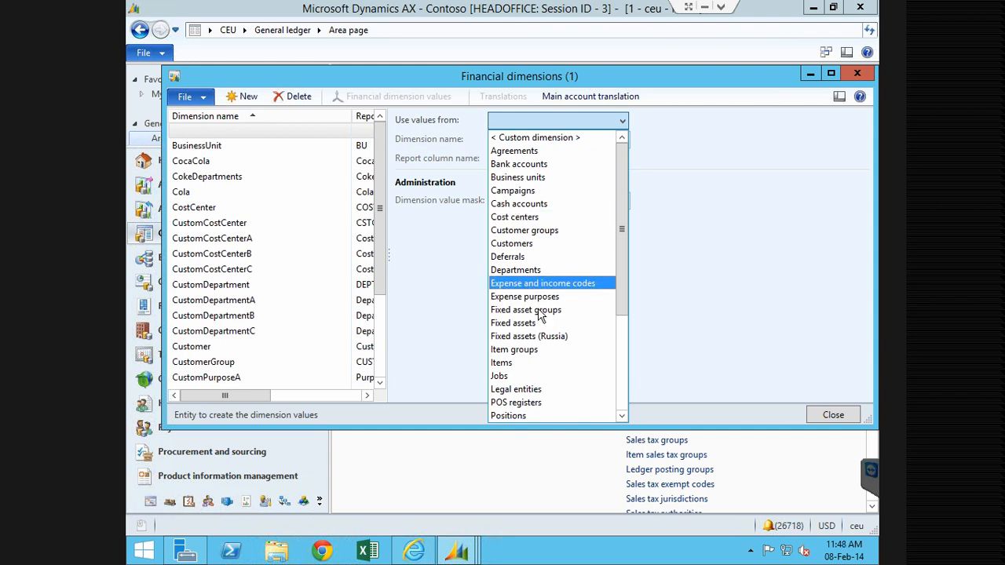
{"action": "key", "text": "Down"}
{"action": "key", "text": "Down"}
{"action": "key", "text": "Down"}
{"action": "key", "text": "Down"}
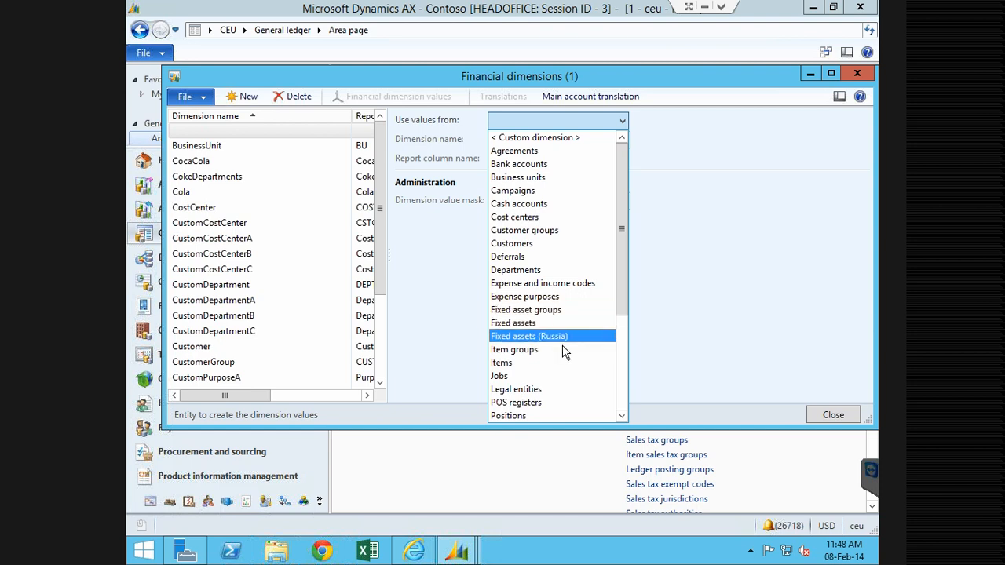
{"action": "key", "text": "Down"}
{"action": "key", "text": "Down"}
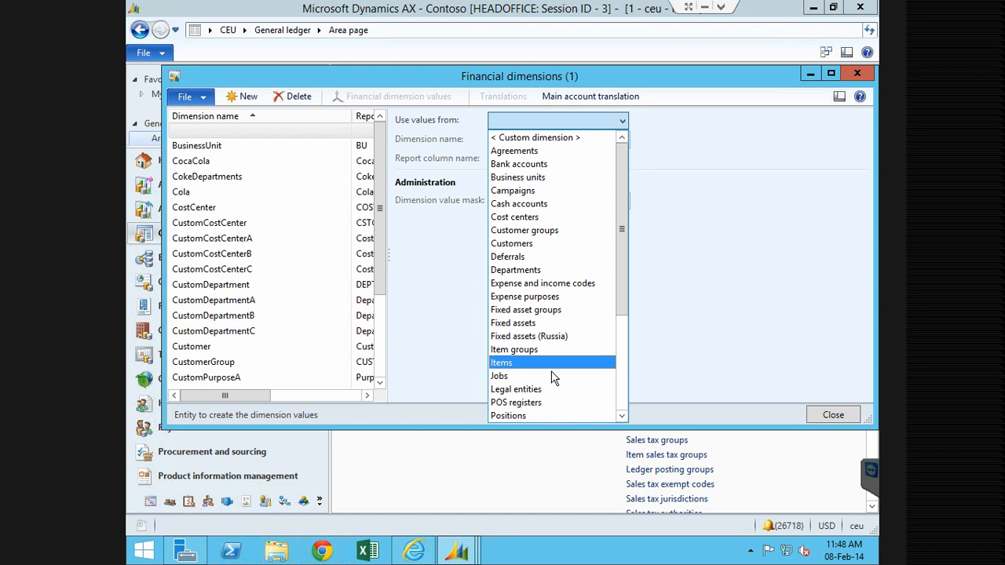
{"action": "key", "text": "Down"}
{"action": "key", "text": "Down"}
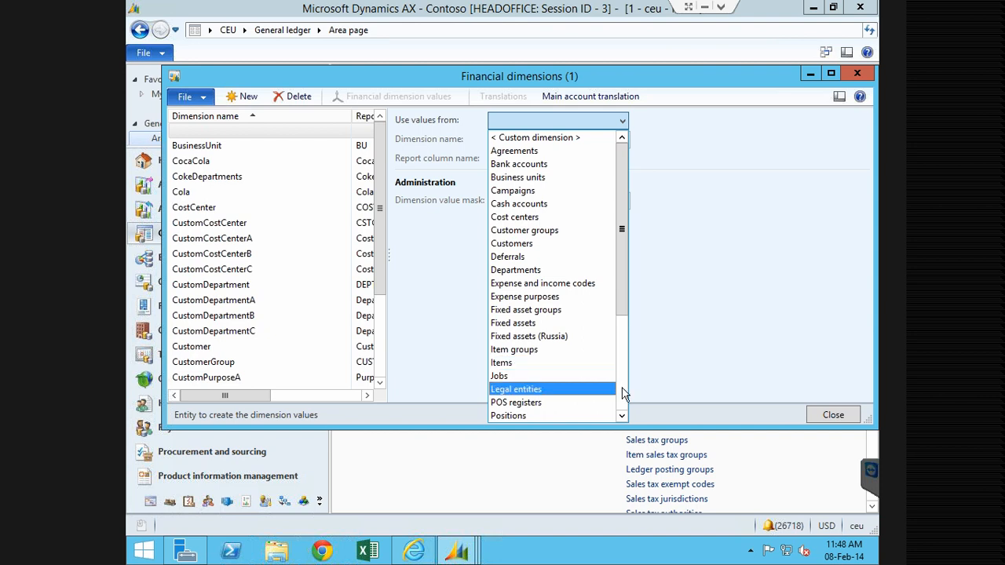
{"action": "left_click", "coordinate": [622, 392]}
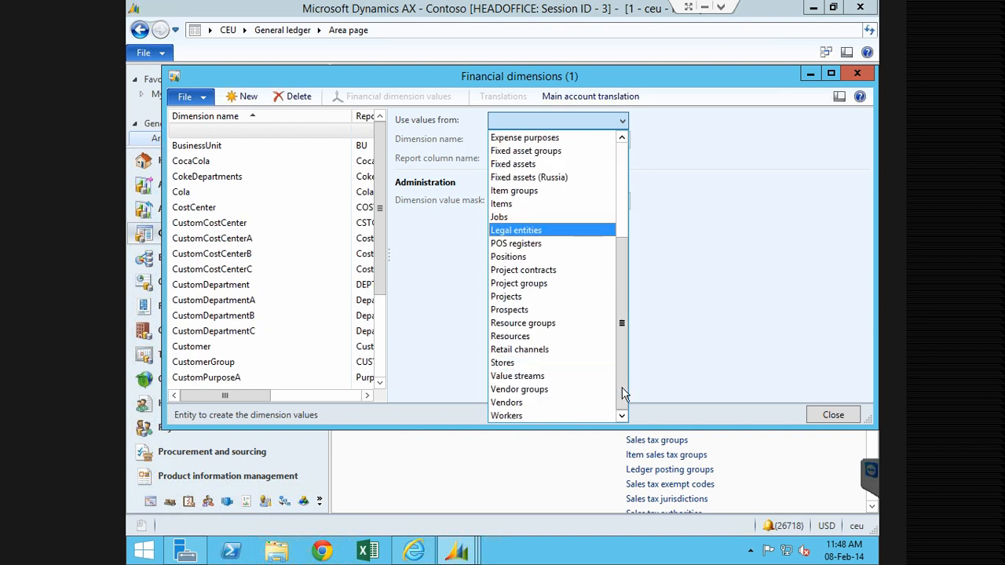
{"action": "left_click", "coordinate": [418, 265]}
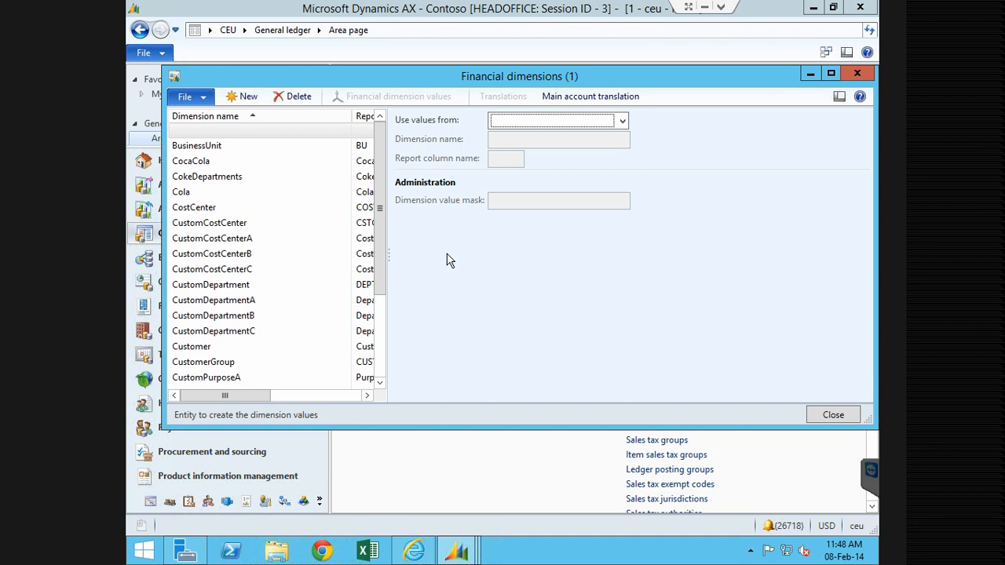
{"action": "left_click", "coordinate": [289, 101]}
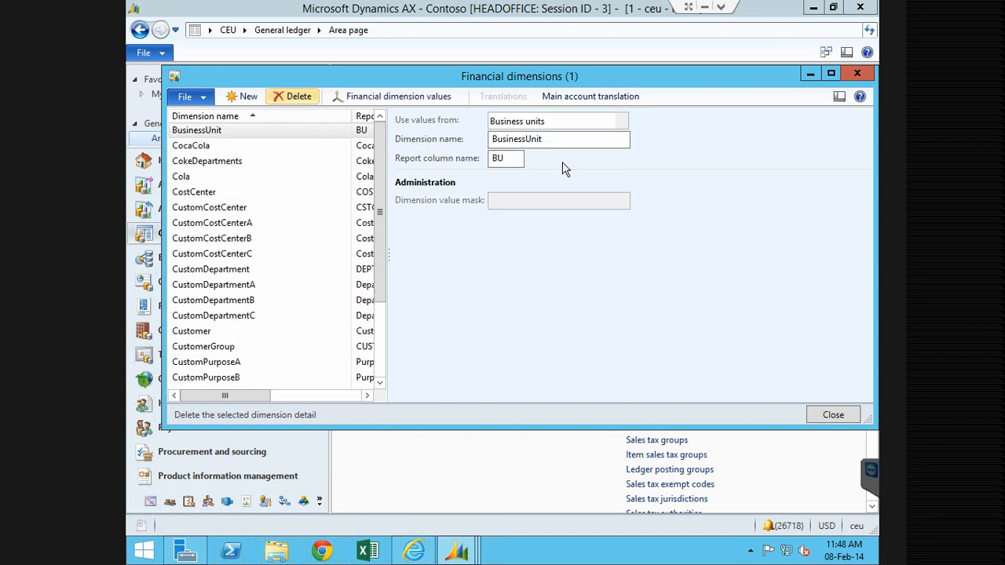
{"action": "left_click", "coordinate": [855, 74]}
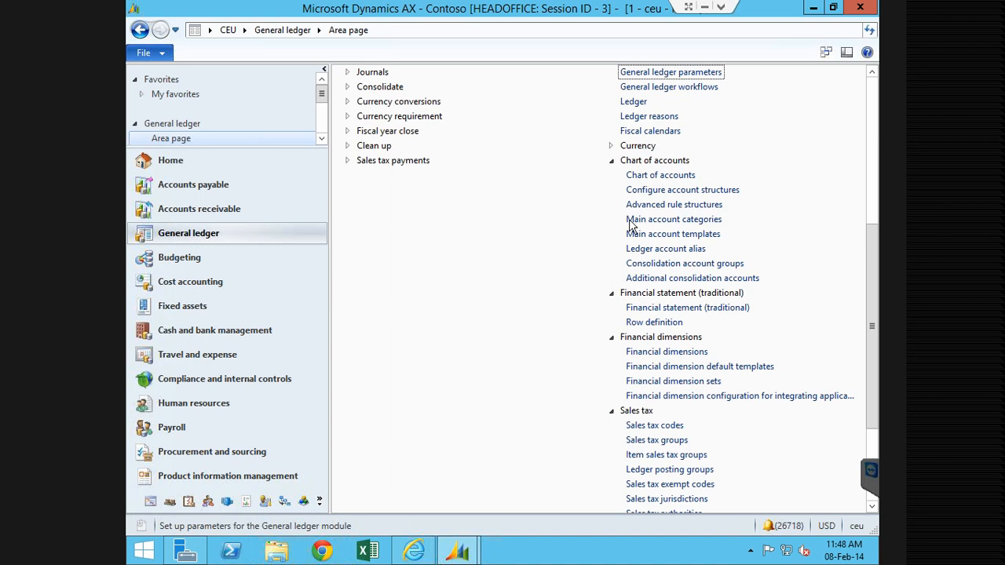
Open the account structure configuration and review the segments of BS Account Structure - Services and the list of structures.
{"action": "left_click", "coordinate": [688, 192]}
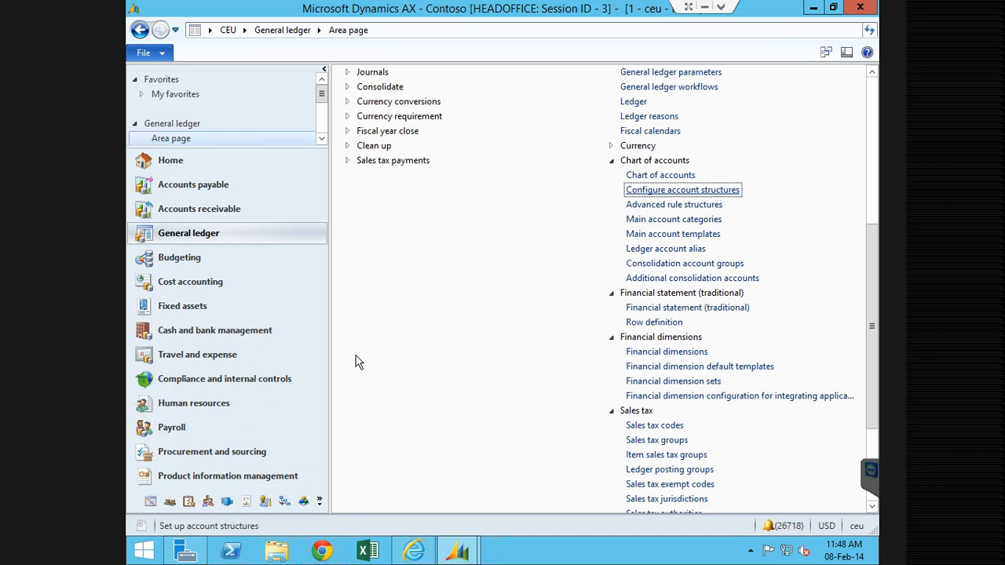
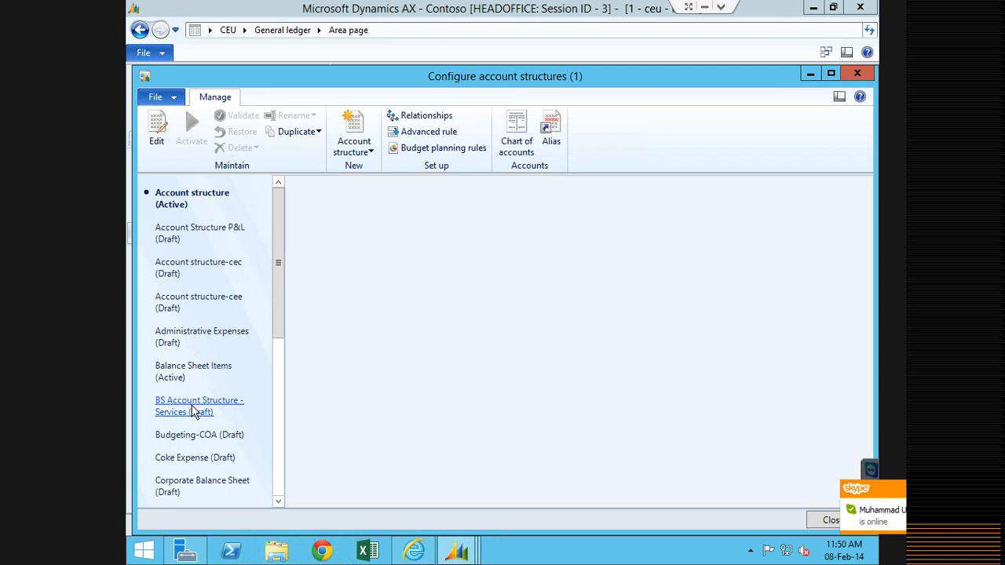
{"action": "left_click", "coordinate": [193, 411]}
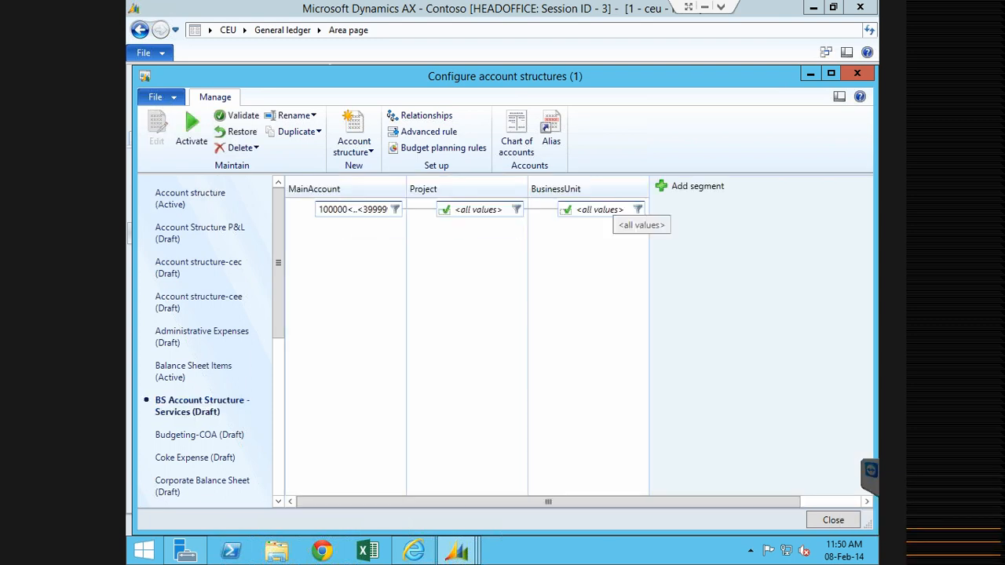
{"action": "left_click", "coordinate": [279, 437]}
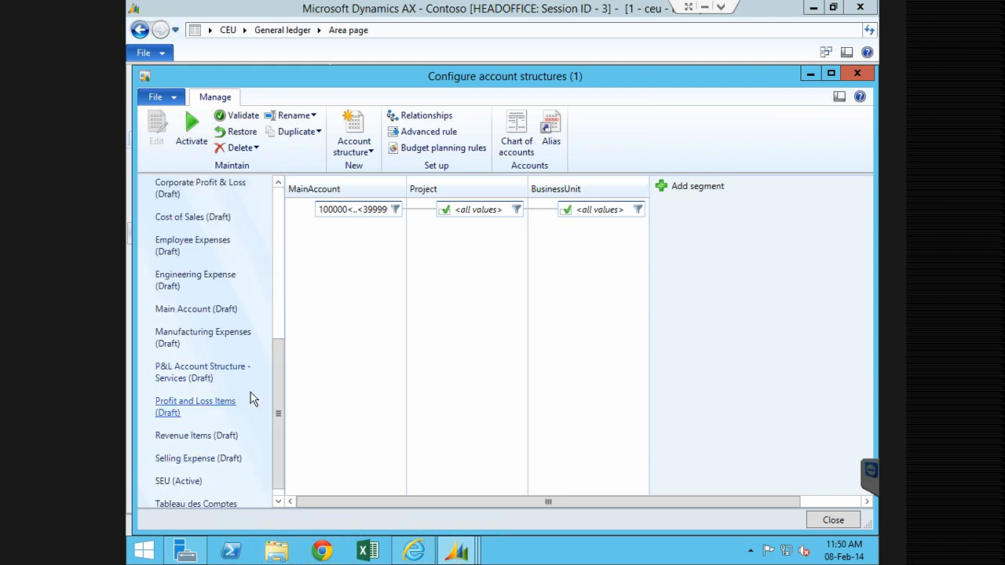
{"action": "left_click", "coordinate": [276, 197]}
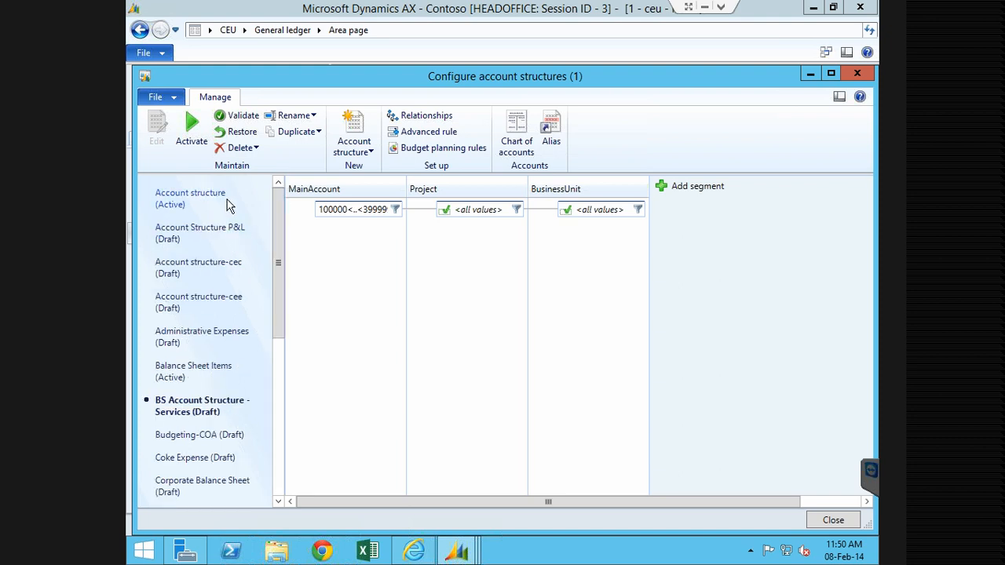
Review the segments of Account structure-cec and Account Structure P&L, and close the account structure configuration.
{"action": "left_click", "coordinate": [205, 236]}
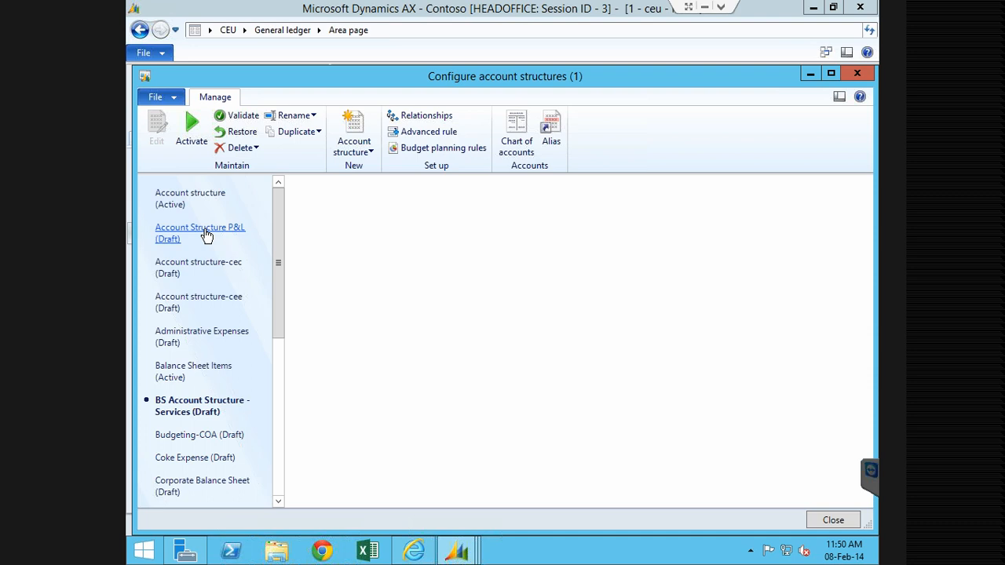
{"action": "left_click", "coordinate": [196, 271]}
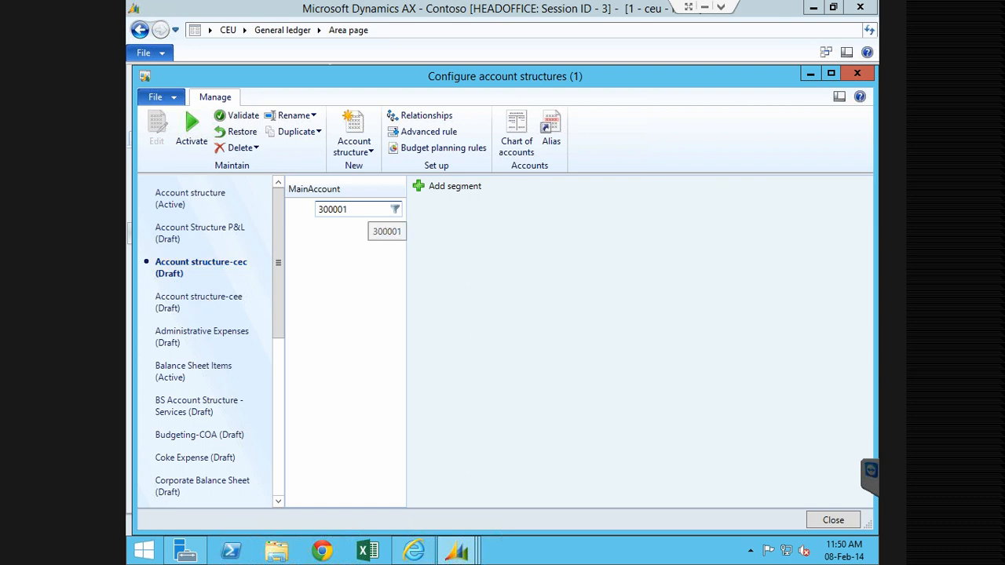
{"action": "left_click", "coordinate": [355, 210]}
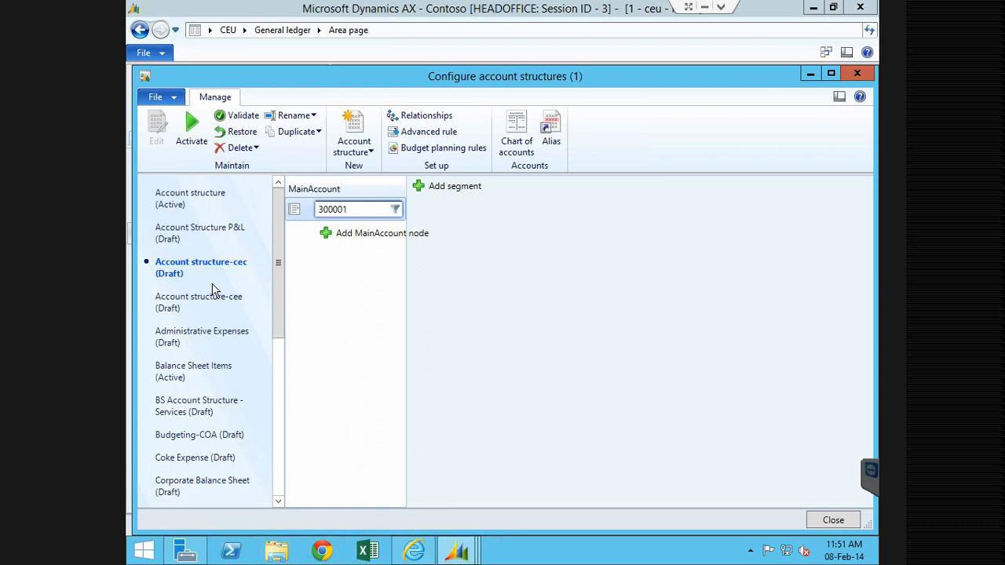
{"action": "left_click", "coordinate": [214, 238]}
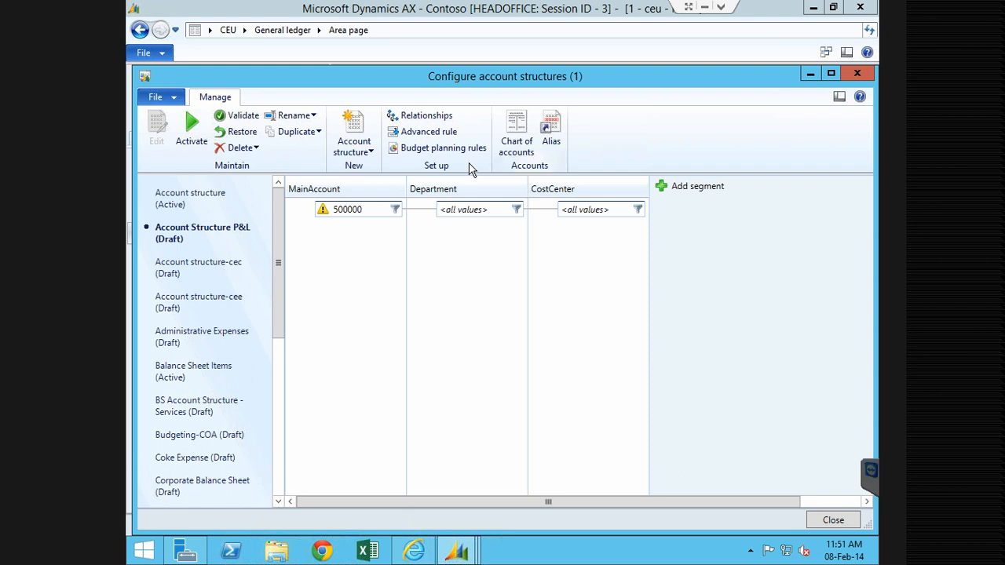
{"action": "left_click", "coordinate": [855, 74]}
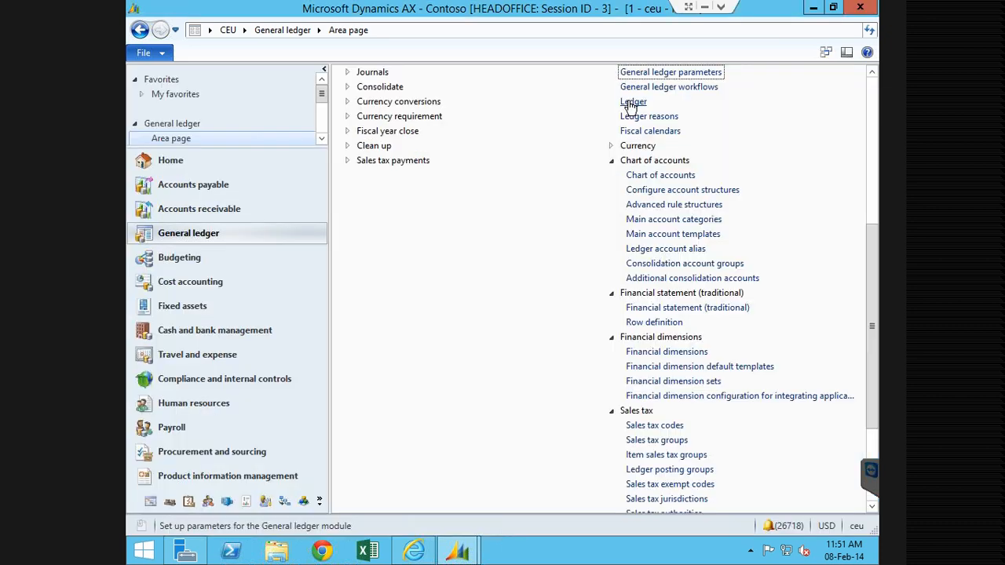
Open the general ledger's Ledger setup and review its chart of accounts, balancing financial dimension and realized loss main account.
{"action": "left_click", "coordinate": [630, 103]}
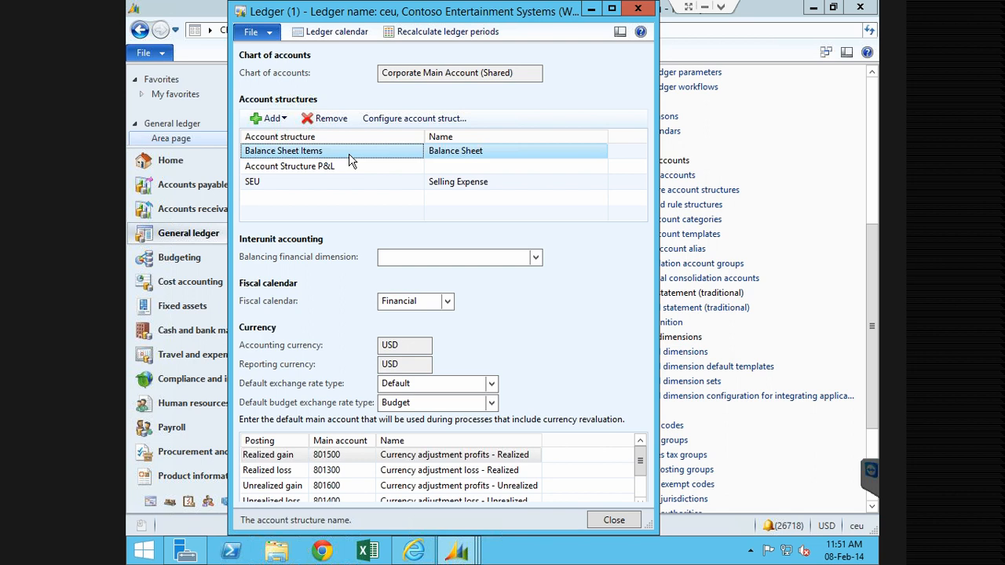
{"action": "left_click", "coordinate": [485, 73]}
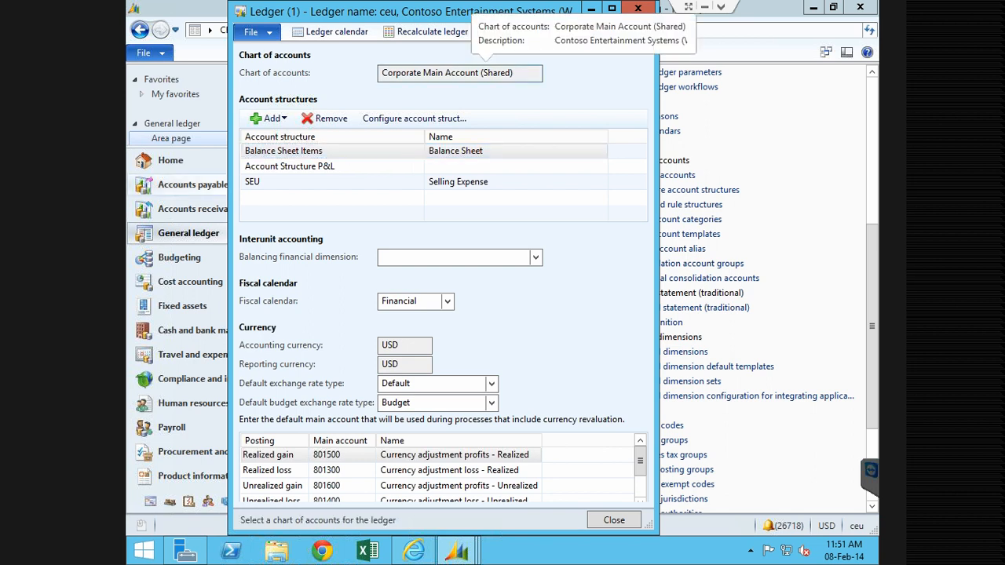
{"action": "left_click", "coordinate": [535, 257]}
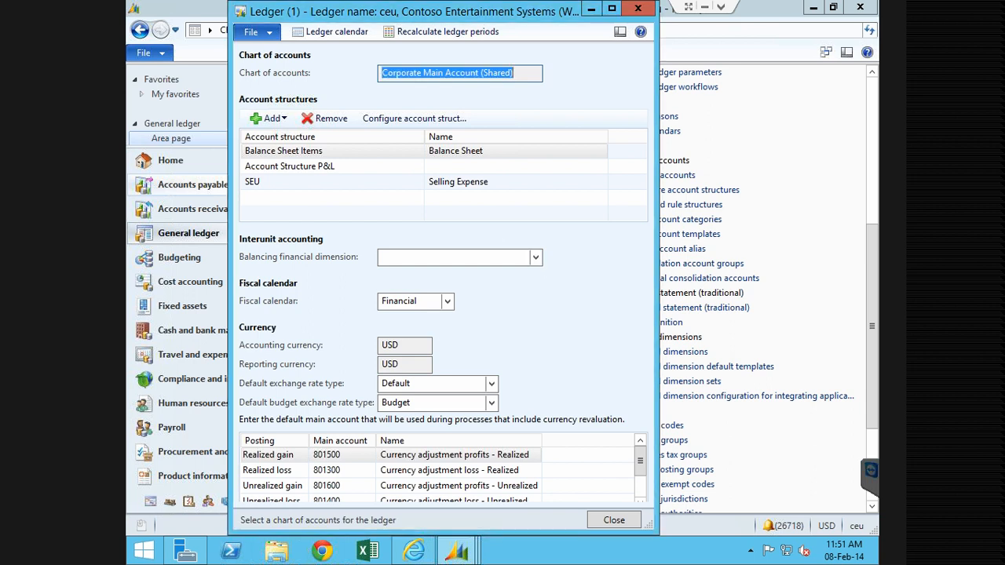
{"action": "left_click", "coordinate": [328, 470]}
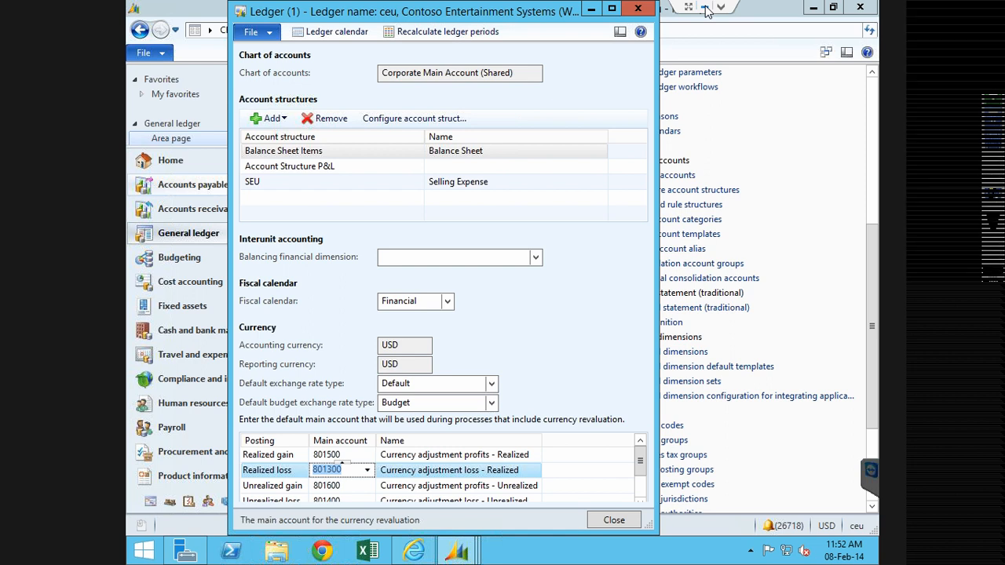
{"action": "left_click", "coordinate": [706, 8]}
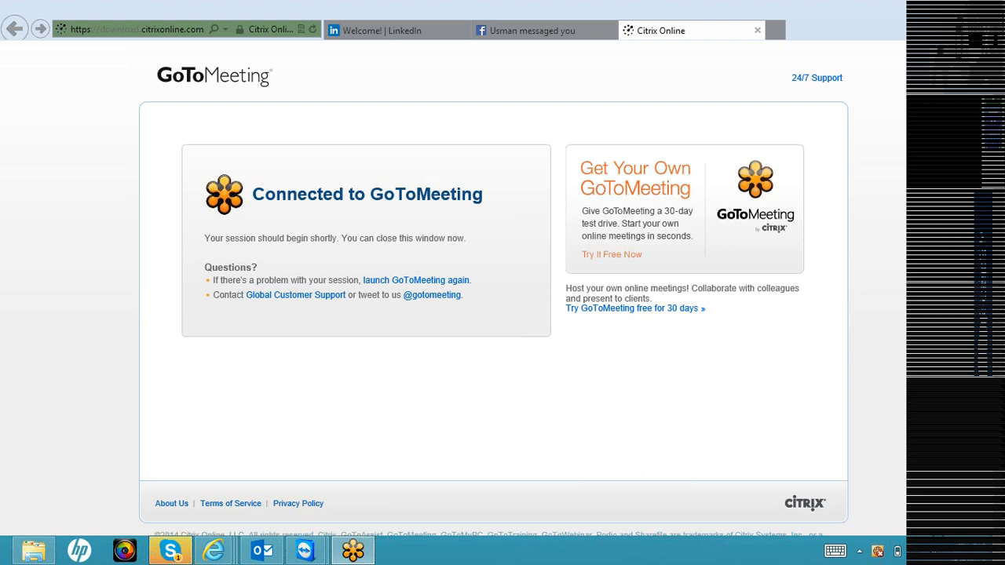
{"action": "key", "text": "alt+Tab"}
{"action": "left_click", "coordinate": [353, 551]}
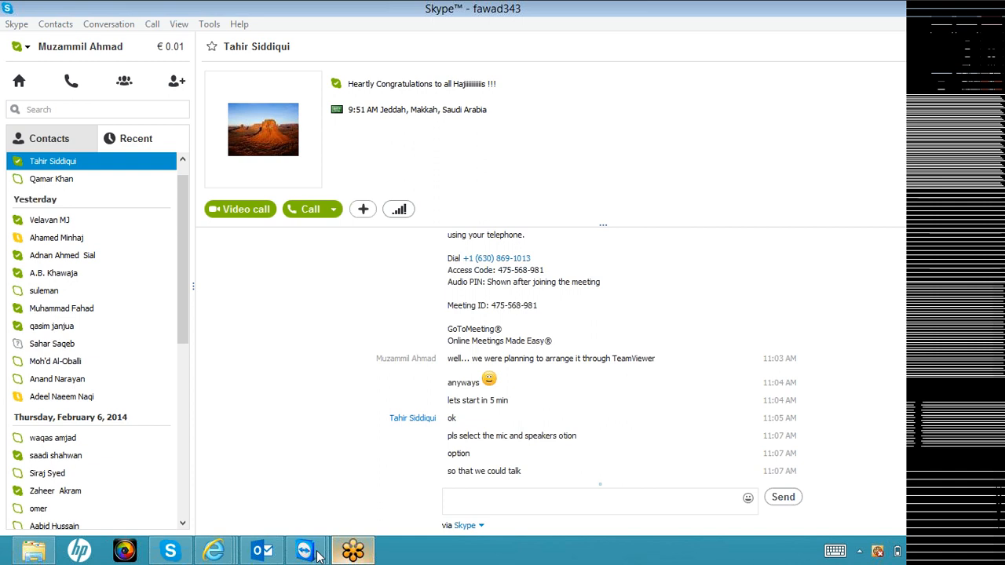
{"action": "left_click", "coordinate": [318, 555]}
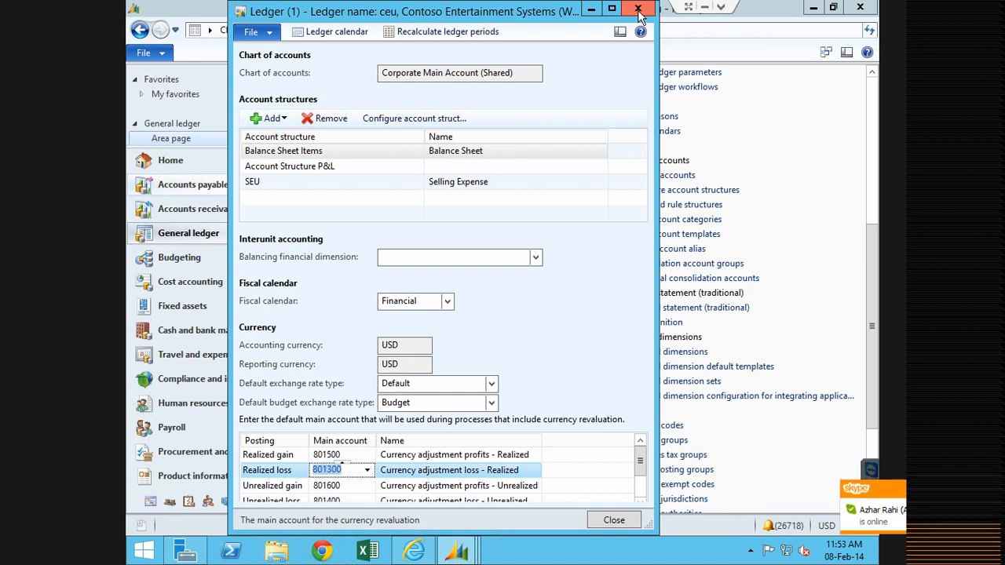
Close the Ledger setup form for company ceu.
{"action": "left_click", "coordinate": [638, 11]}
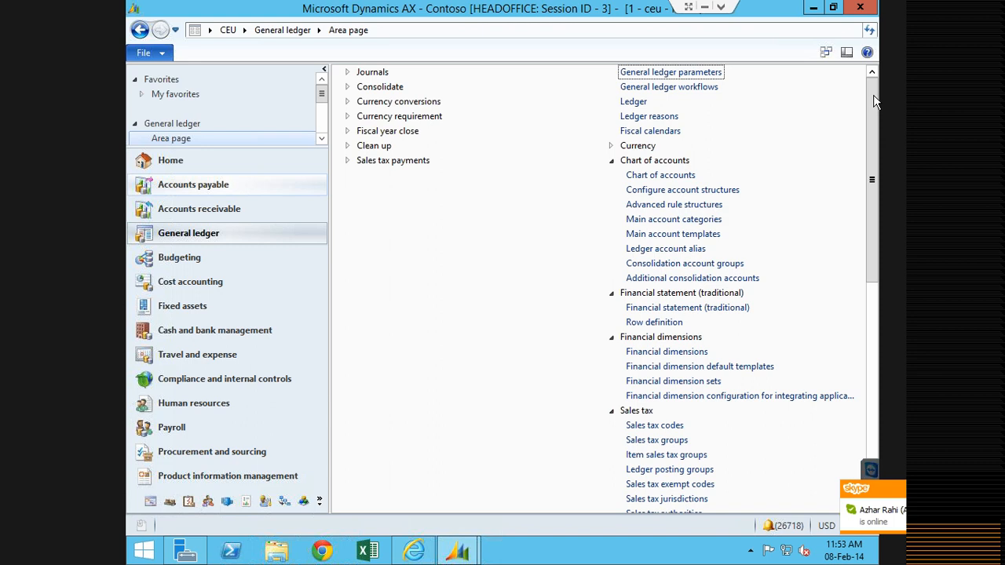
Review the general ledger area page, expand its periodic journals and open the Periodic journals entry.
{"action": "scroll", "coordinate": [875, 102], "scroll_direction": "up", "scroll_amount": 5}
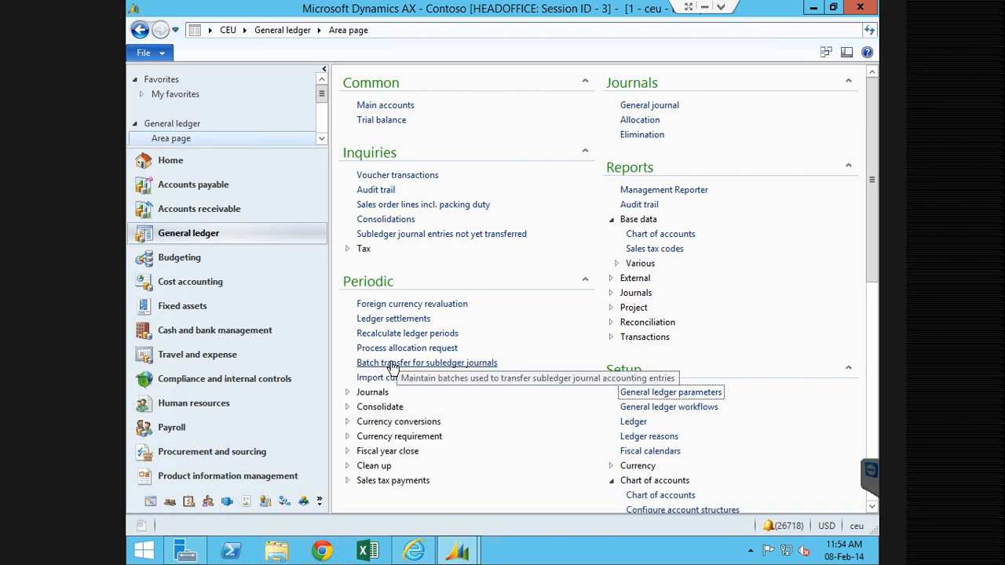
{"action": "left_click", "coordinate": [372, 392]}
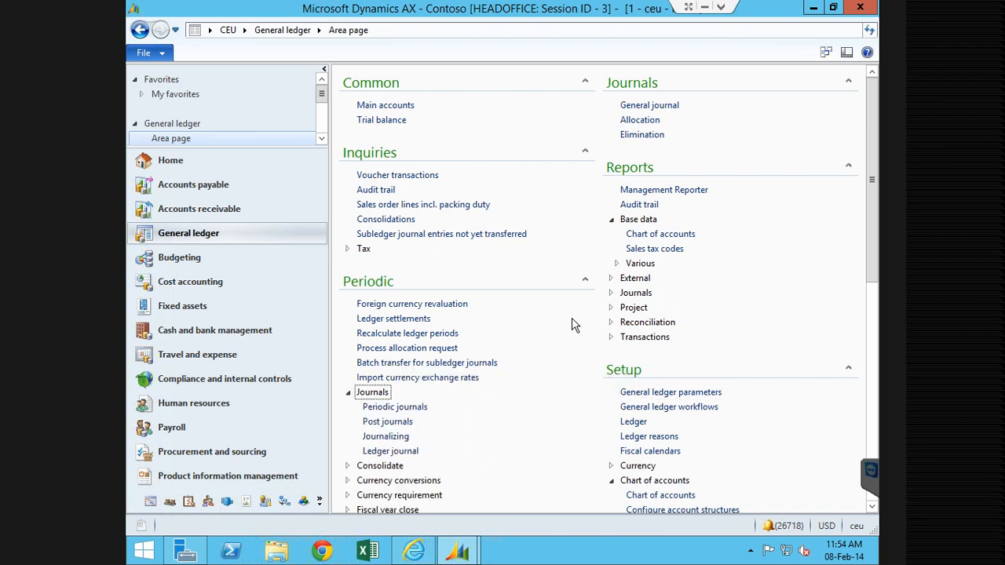
{"action": "left_click", "coordinate": [394, 408]}
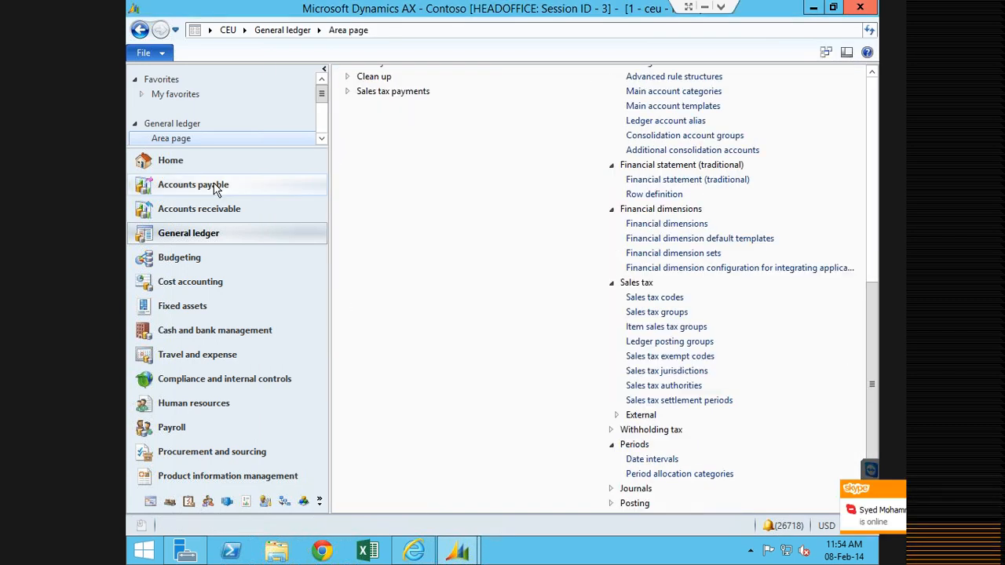
Open the Cost accounting module and review its area page.
{"action": "left_click", "coordinate": [225, 291]}
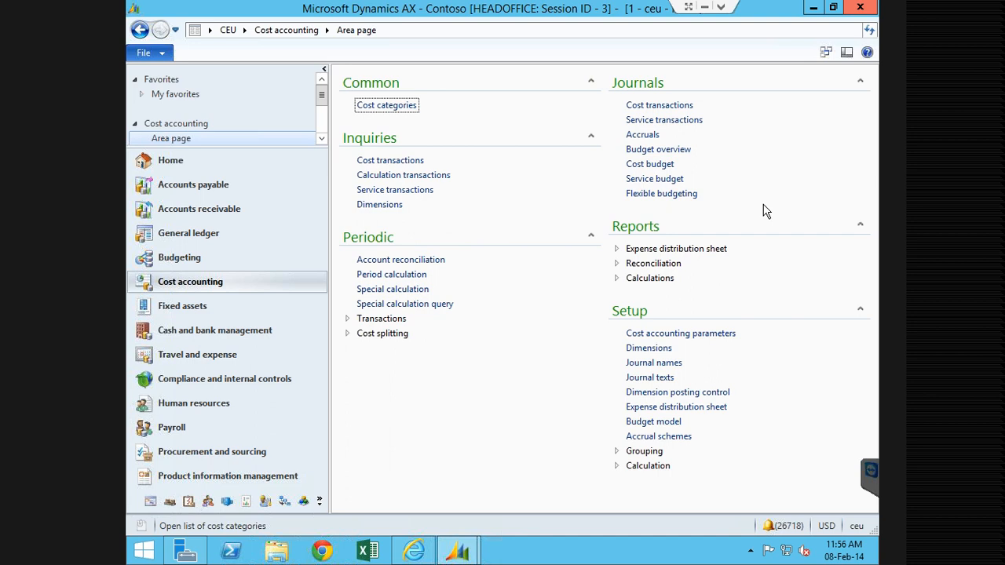
{"action": "left_click", "coordinate": [793, 54]}
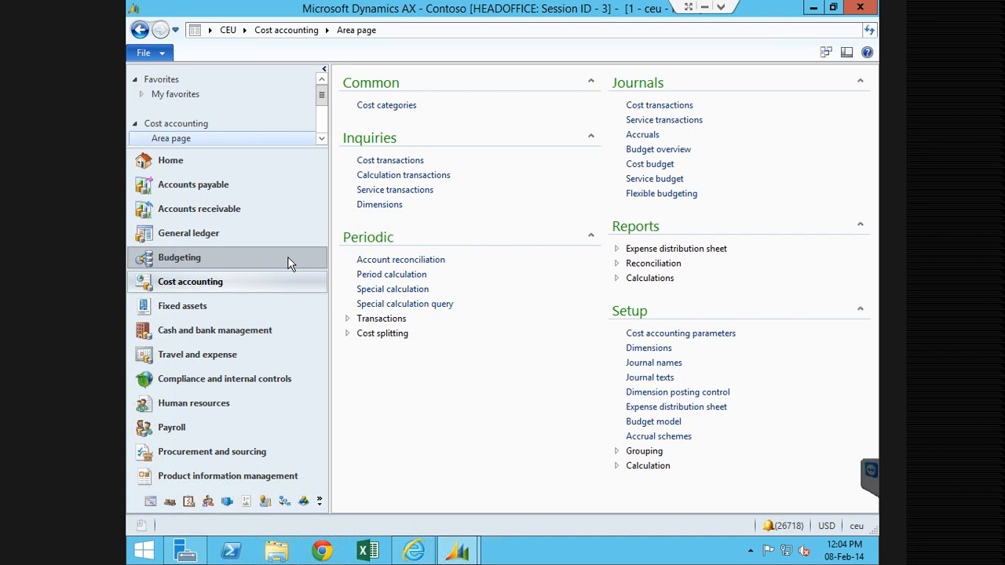
{"action": "left_click", "coordinate": [210, 285]}
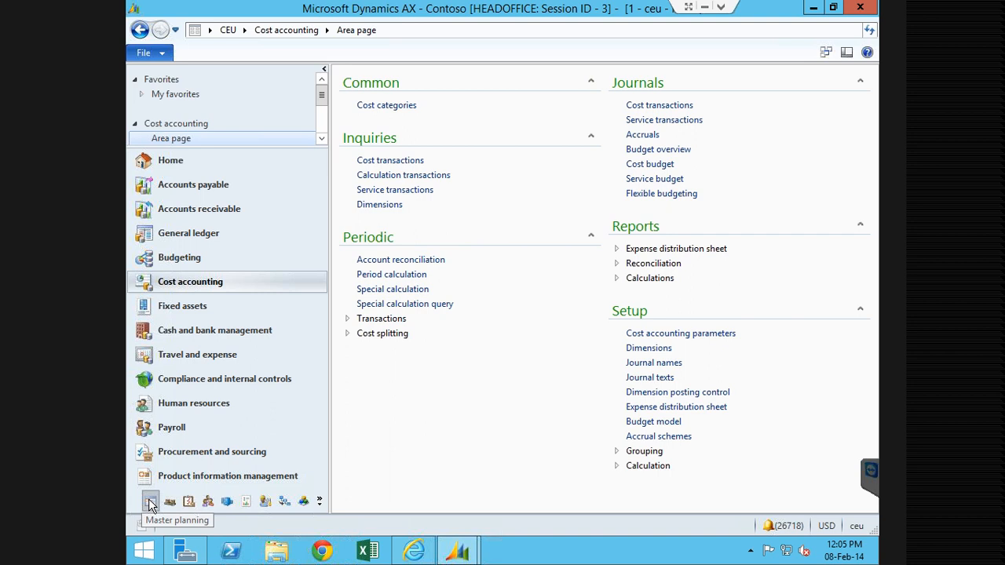
Browse the area pages of Master planning, General ledger, Accounts receivable, and Inventory and warehouse management.
{"action": "left_click", "coordinate": [150, 503]}
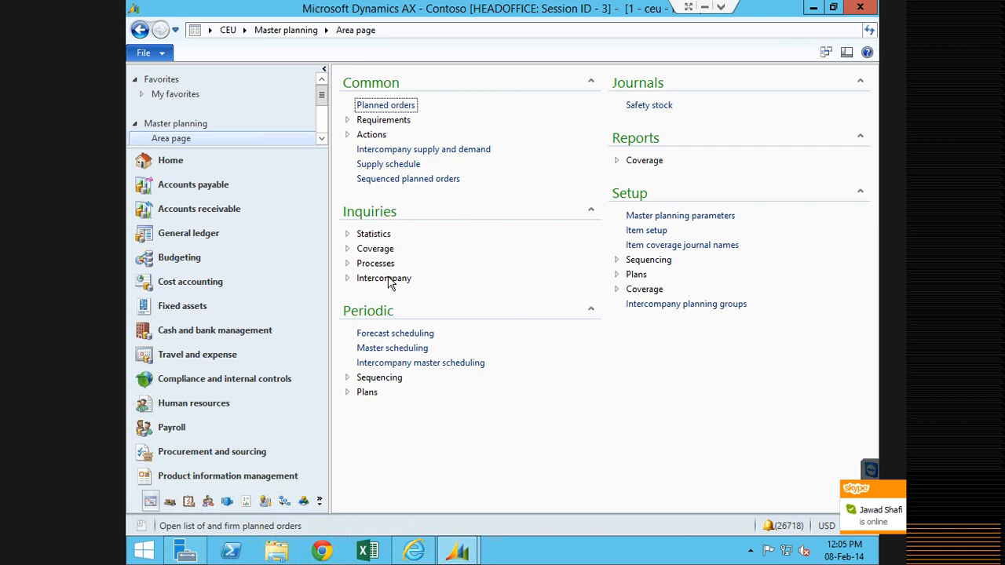
{"action": "left_click", "coordinate": [200, 243]}
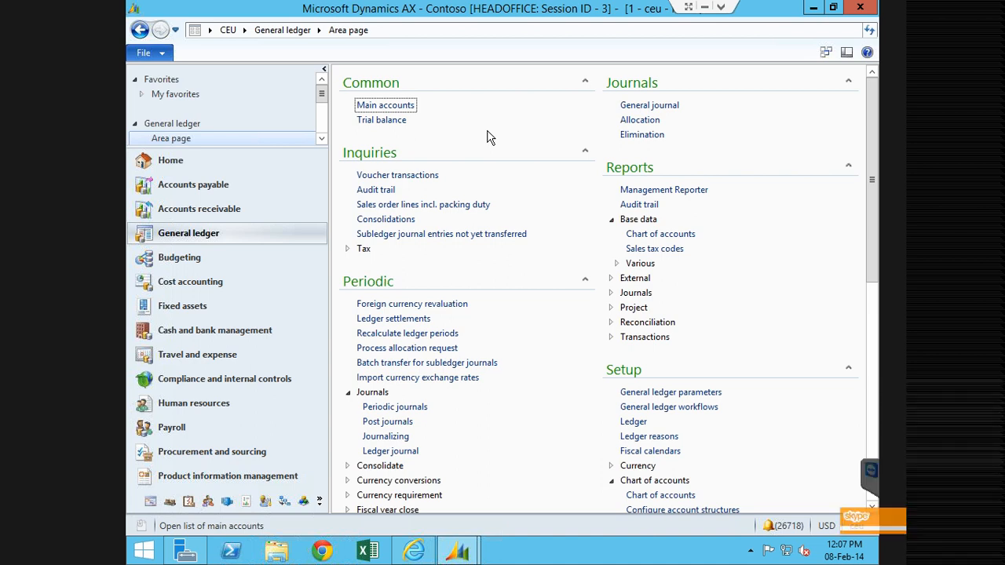
{"action": "left_click", "coordinate": [252, 220]}
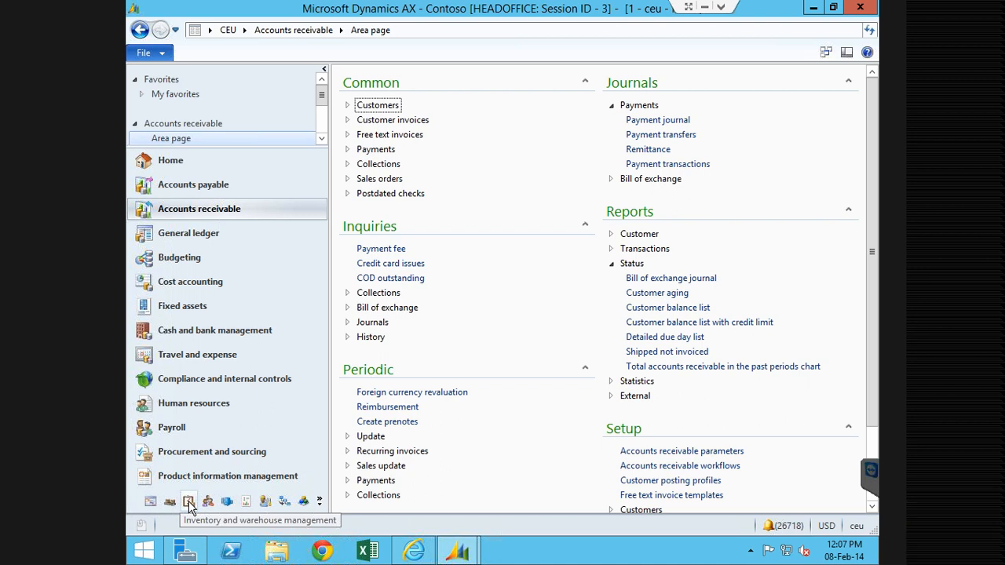
{"action": "left_click", "coordinate": [188, 501]}
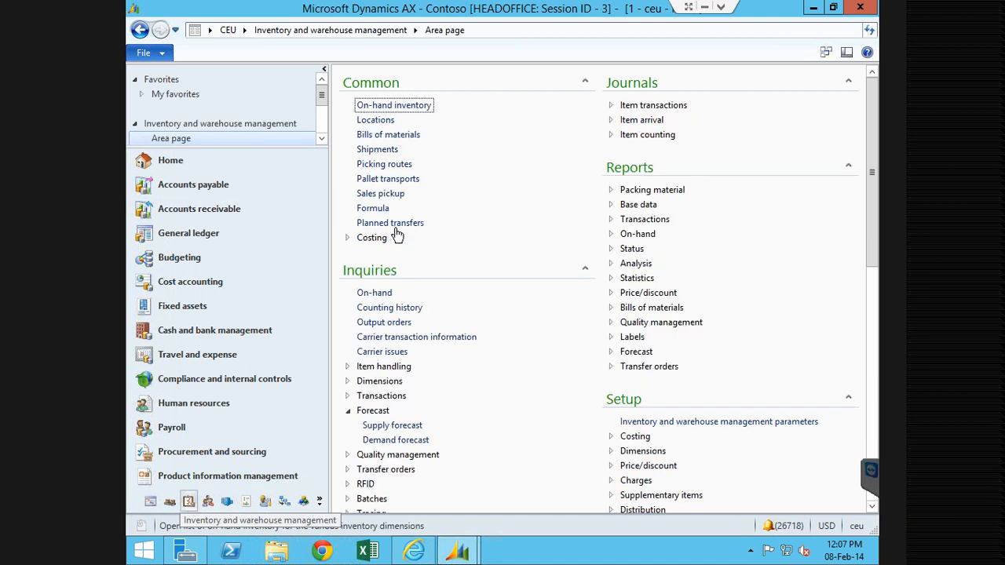
Open the released products list in Product information management, view the demand forecast of item 0001 and close it.
{"action": "left_click", "coordinate": [260, 476]}
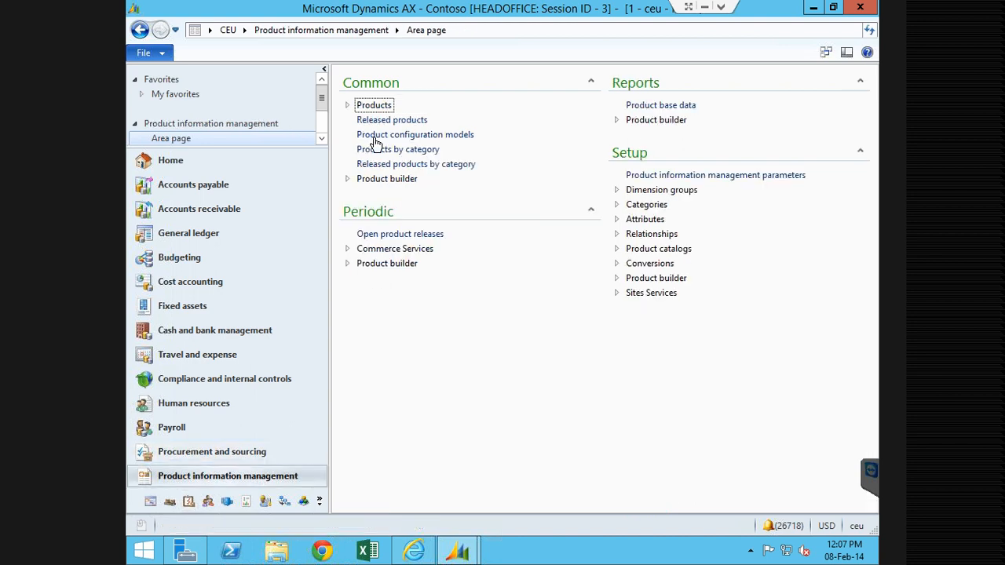
{"action": "left_click", "coordinate": [379, 121]}
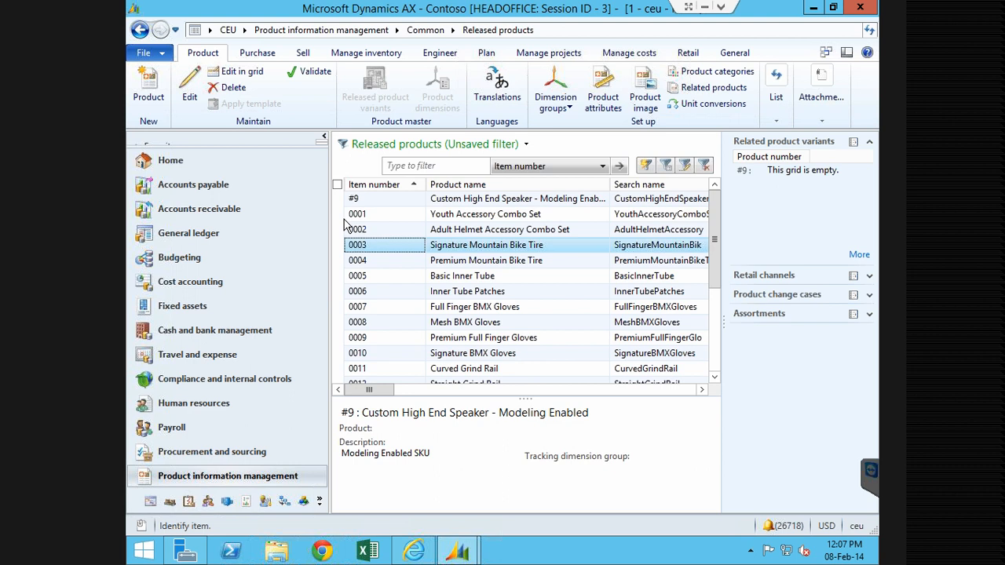
{"action": "left_click", "coordinate": [357, 215]}
{"action": "left_click", "coordinate": [487, 52]}
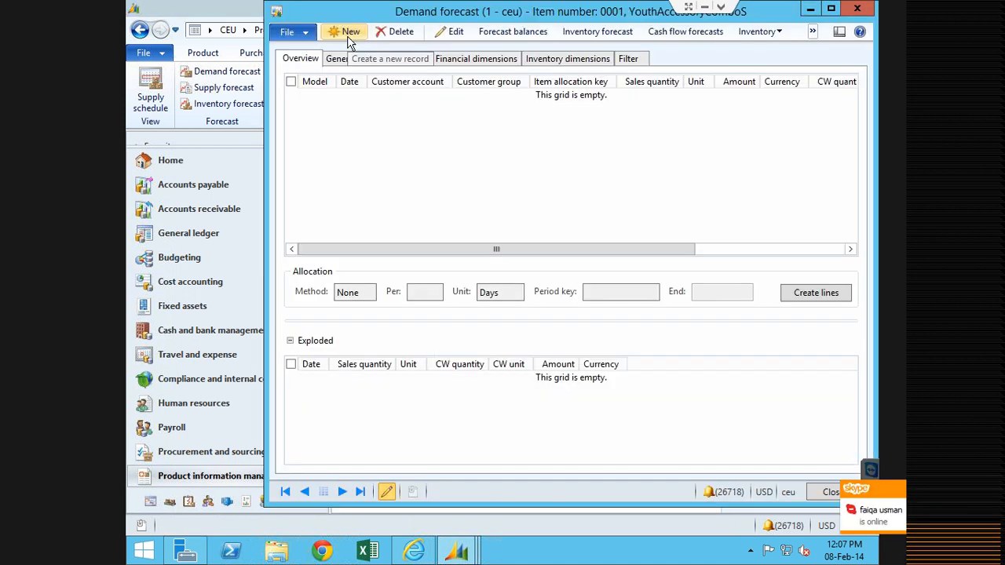
{"action": "left_click", "coordinate": [276, 11]}
{"action": "left_click", "coordinate": [277, 11]}
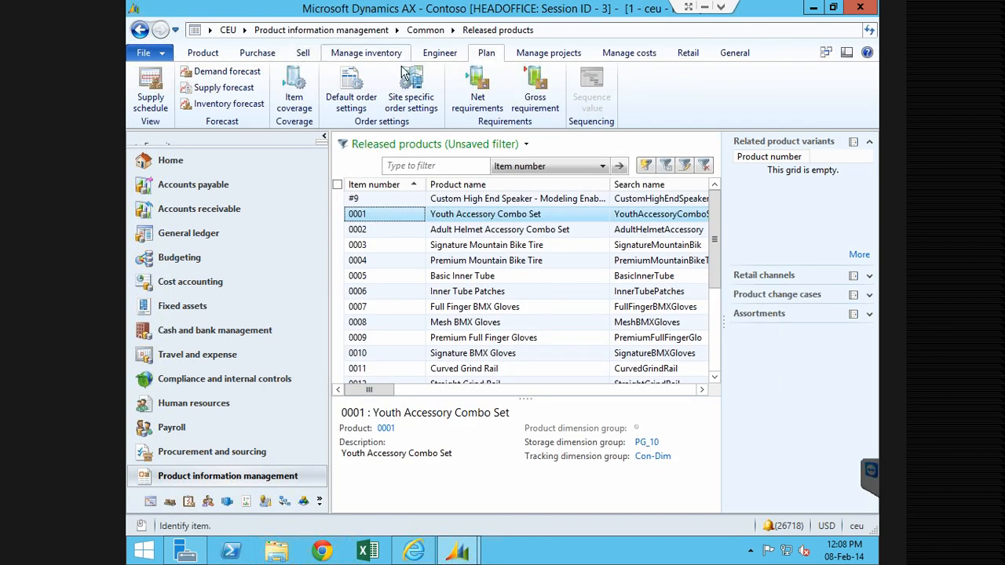
Review the purchase order quantities in the default order settings of item 0001 and close the form.
{"action": "left_click", "coordinate": [351, 104]}
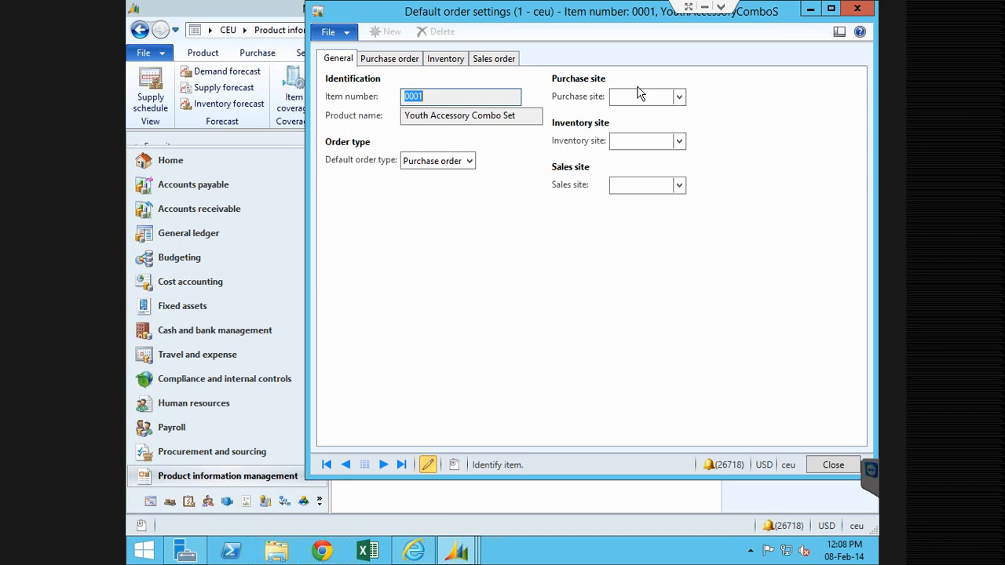
{"action": "left_click", "coordinate": [389, 58]}
{"action": "left_click", "coordinate": [603, 116]}
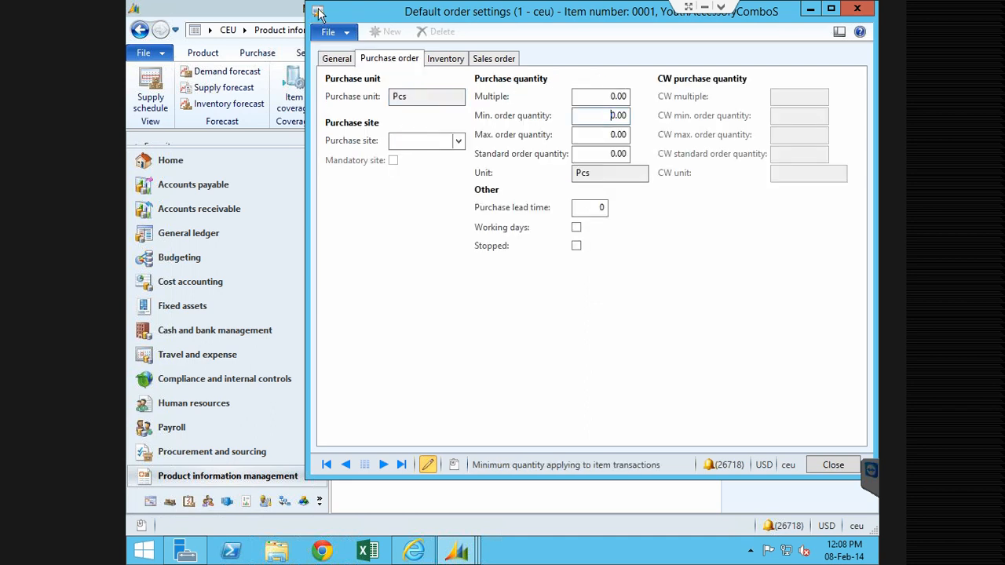
{"action": "double_click", "coordinate": [318, 15]}
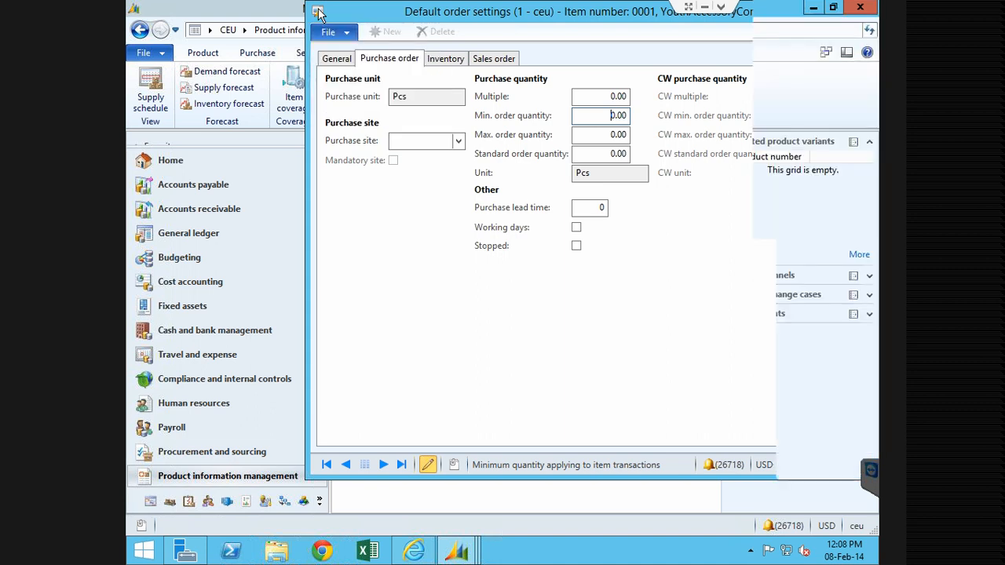
Create an item coverage record for item 0001 with site 1 and warehouse 11.
{"action": "left_click", "coordinate": [301, 109]}
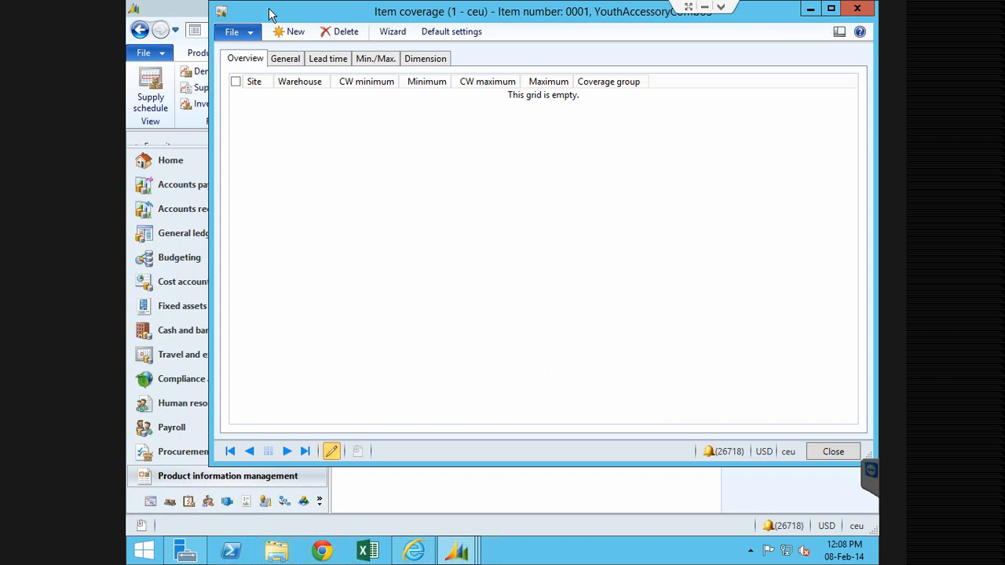
{"action": "key", "text": "ctrl+n"}
{"action": "left_click", "coordinate": [430, 96]}
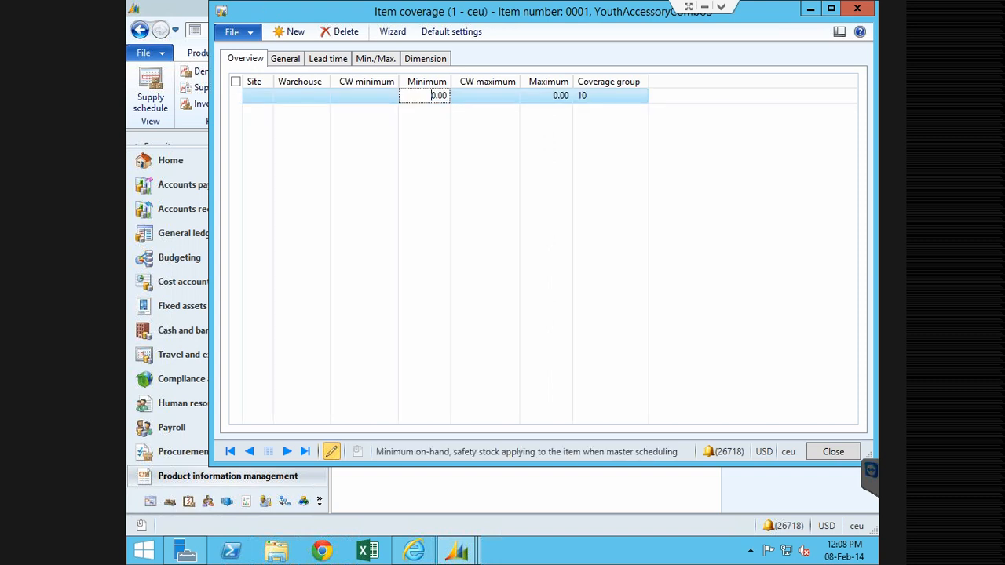
{"action": "left_click", "coordinate": [265, 96]}
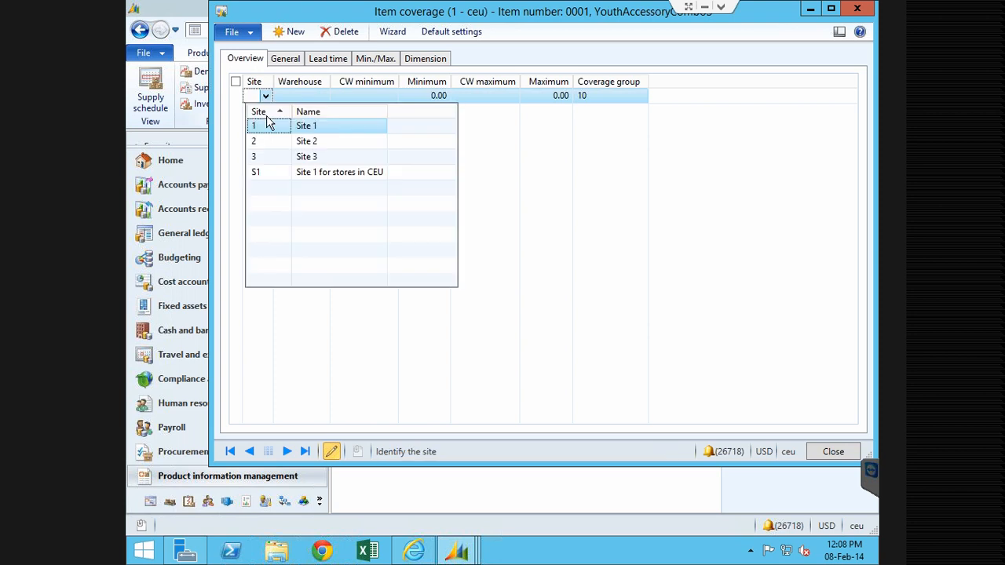
{"action": "left_click", "coordinate": [267, 126]}
{"action": "left_click", "coordinate": [322, 99]}
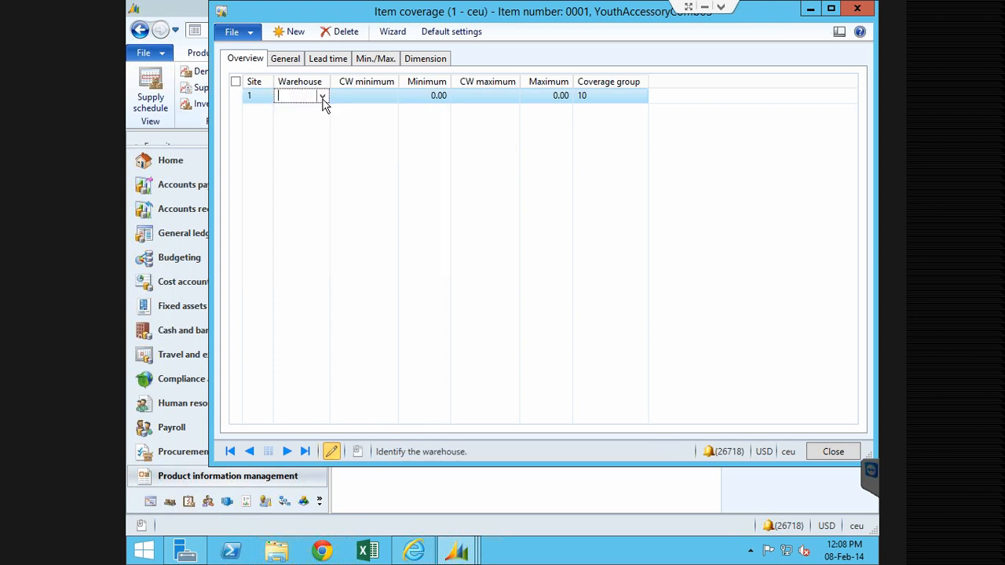
{"action": "type", "text": "11"}
Set the minimum quantity of the new coverage record to 200.
{"action": "left_click", "coordinate": [417, 97]}
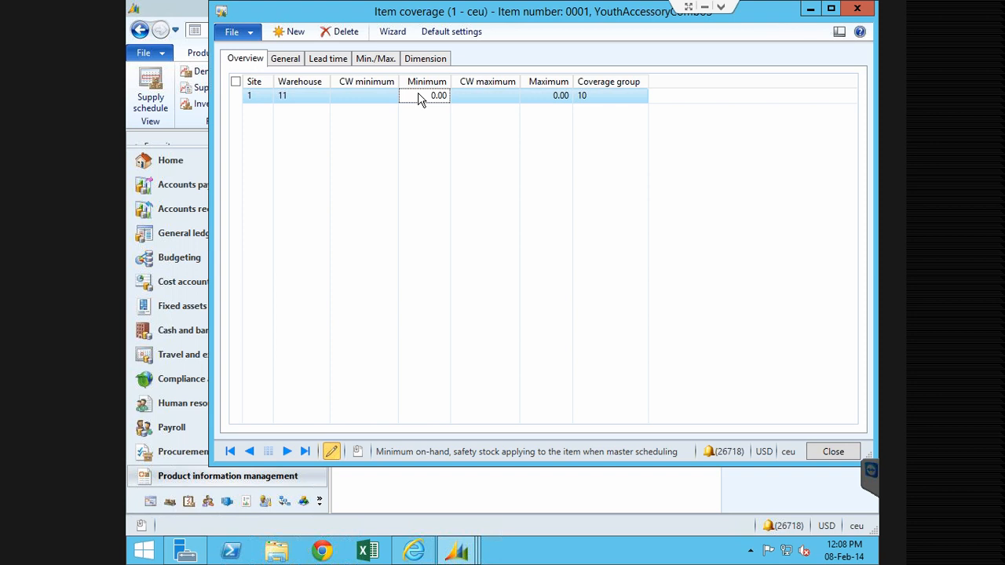
{"action": "type", "text": "200"}
{"action": "key", "text": "Tab"}
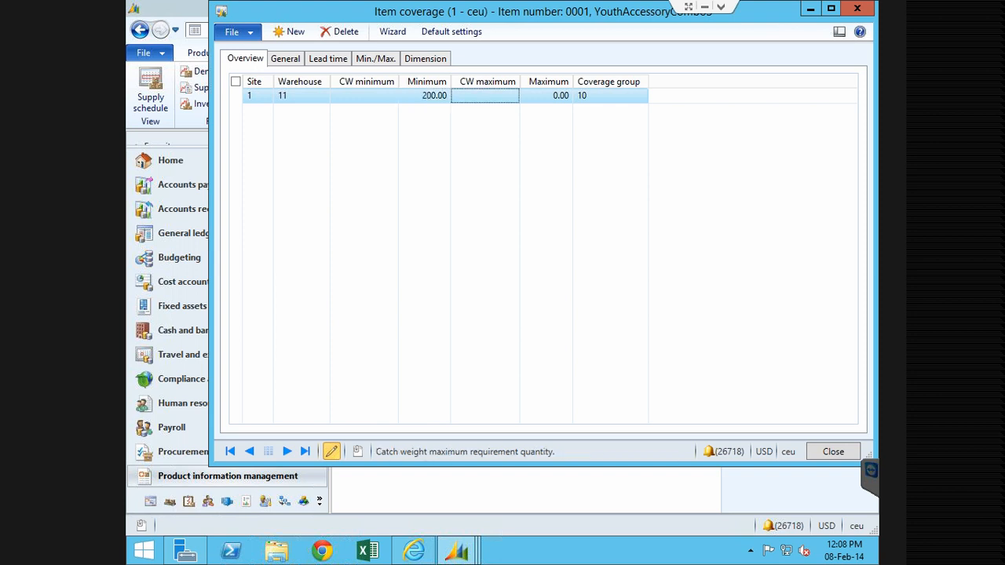
{"action": "left_click", "coordinate": [557, 100]}
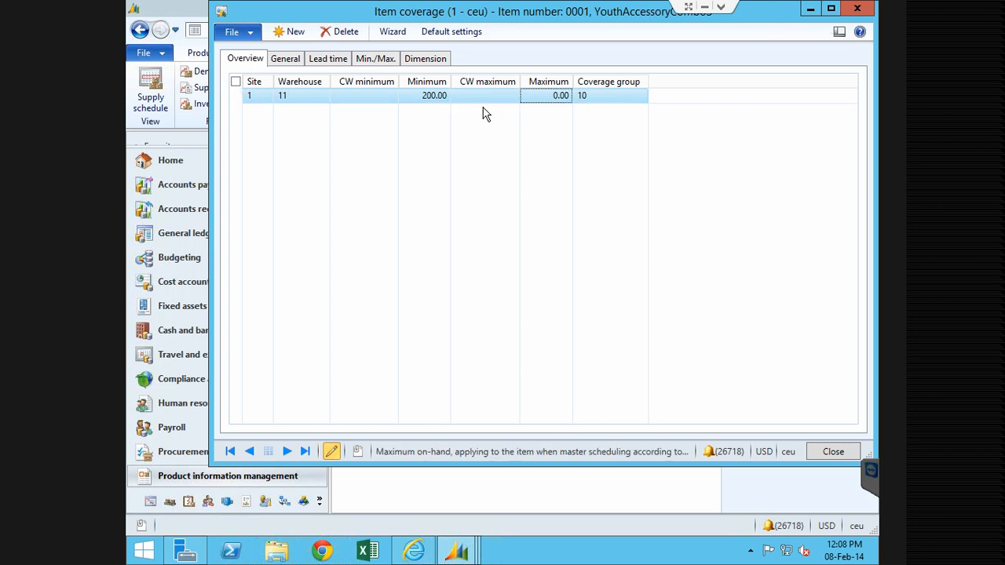
Look over the coverage record's lead time settings and return to its overview.
{"action": "left_click", "coordinate": [298, 62]}
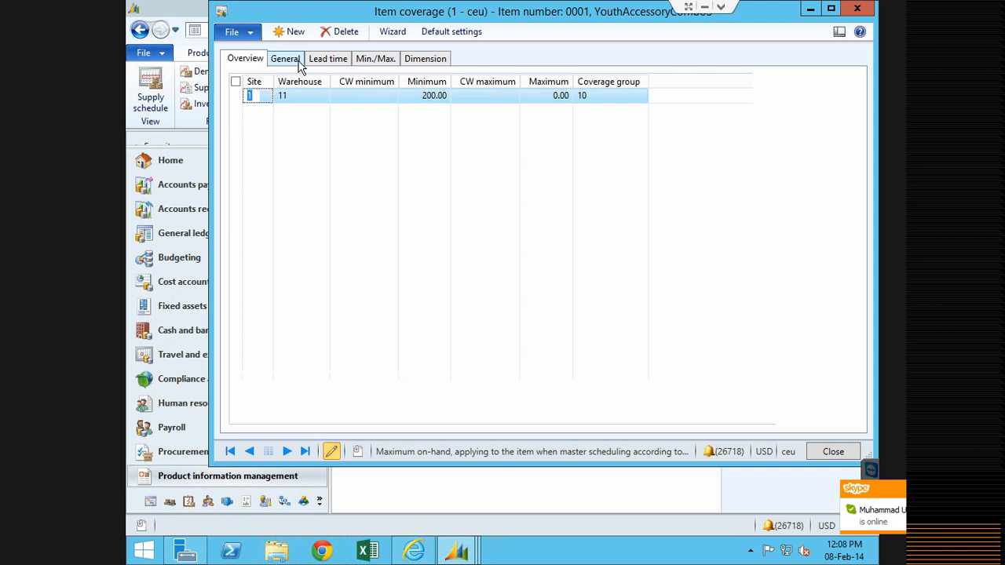
{"action": "left_click", "coordinate": [328, 60]}
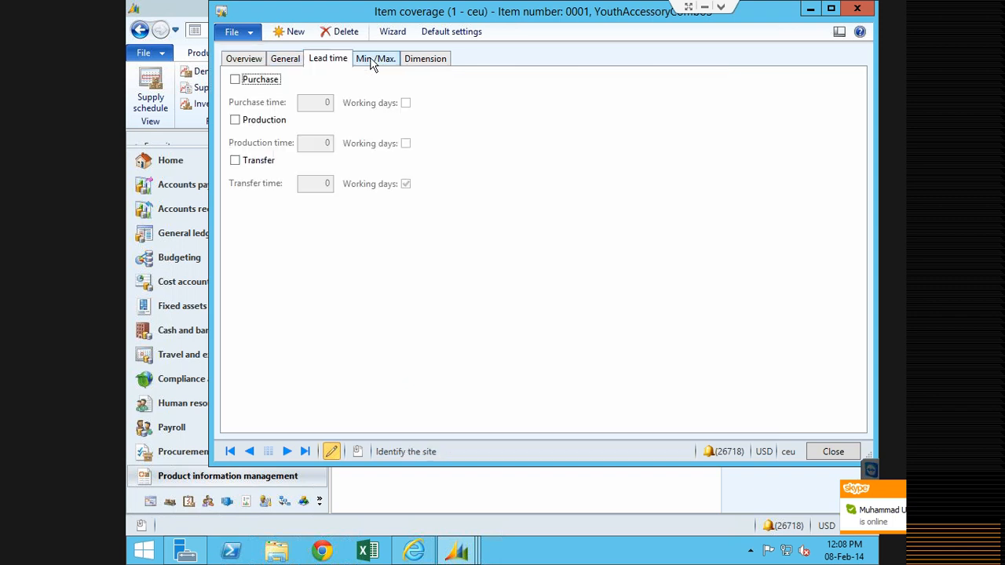
{"action": "left_click", "coordinate": [245, 60]}
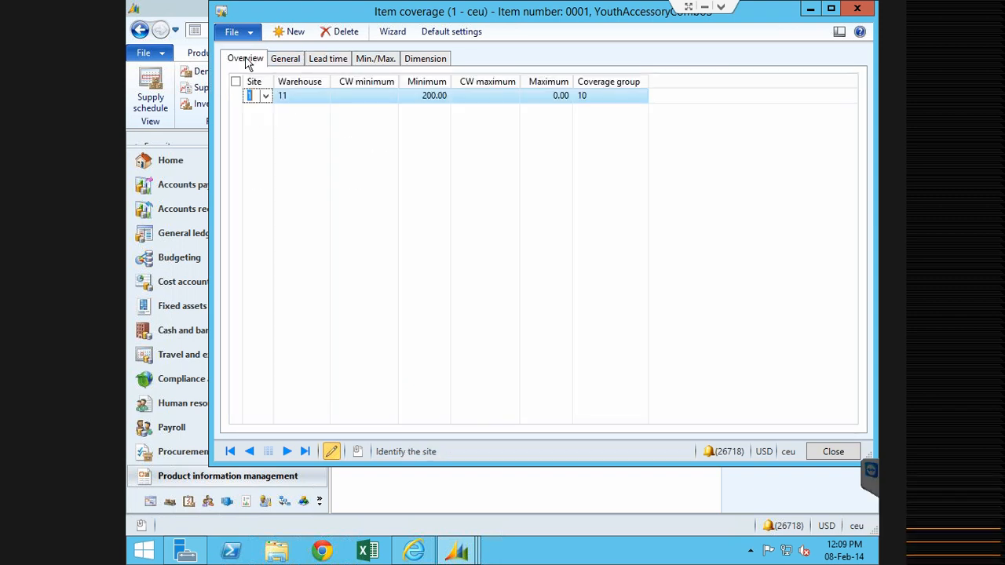
{"action": "left_click", "coordinate": [423, 95]}
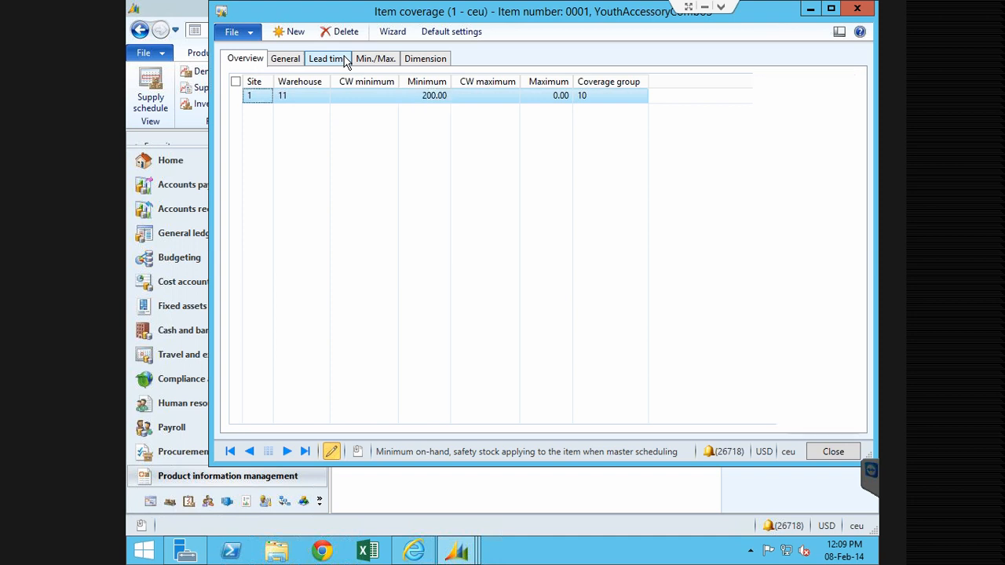
Enable the purchase, production and transfer lead times for the coverage record and set the transfer time to 2 days.
{"action": "left_click", "coordinate": [346, 63]}
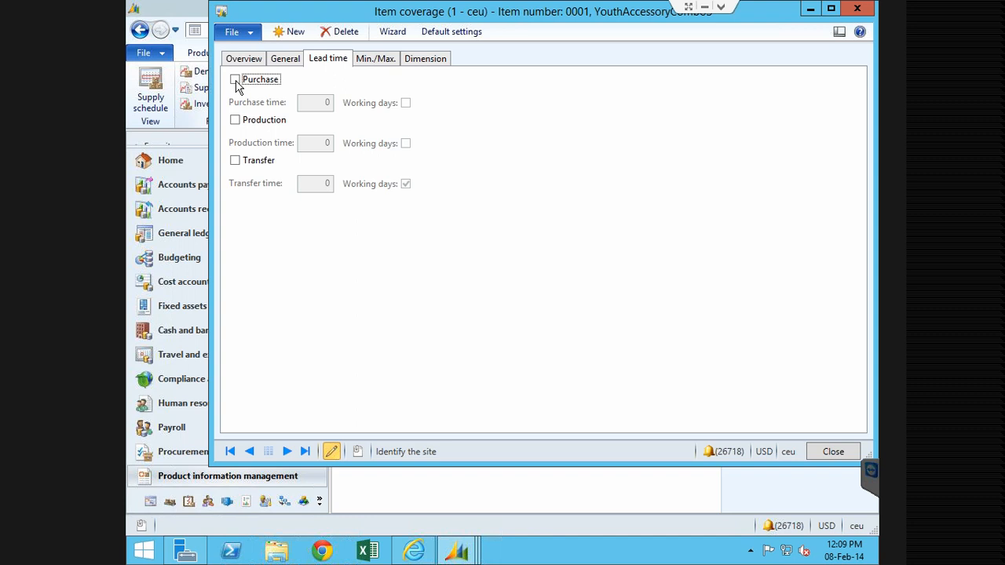
{"action": "left_click", "coordinate": [235, 81]}
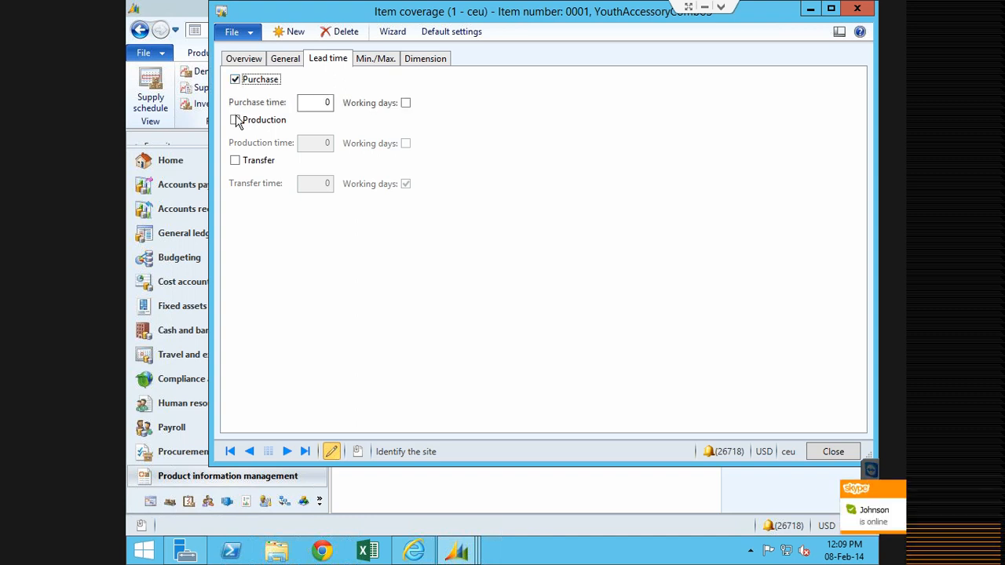
{"action": "left_click", "coordinate": [236, 121]}
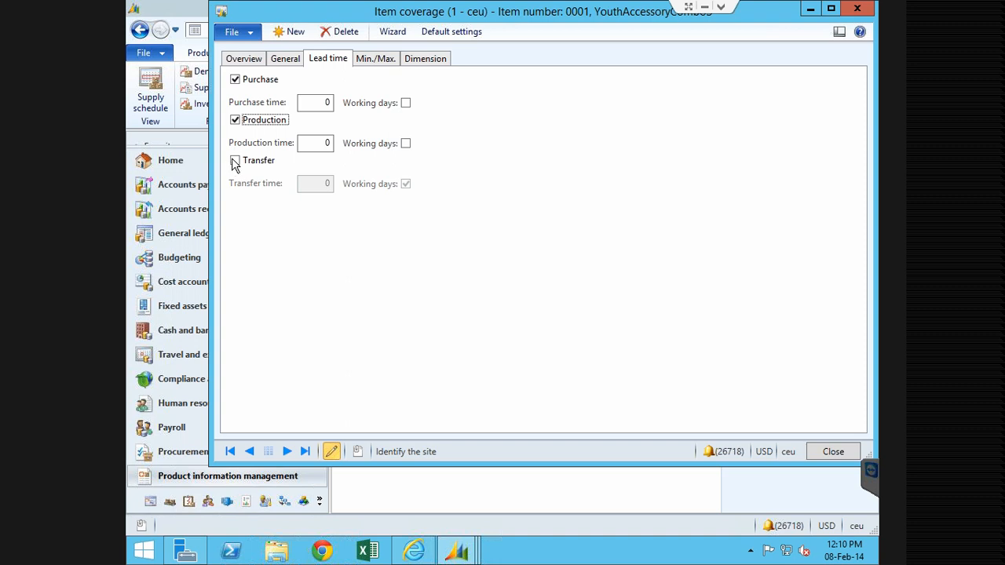
{"action": "left_click", "coordinate": [235, 160]}
{"action": "left_click", "coordinate": [315, 184]}
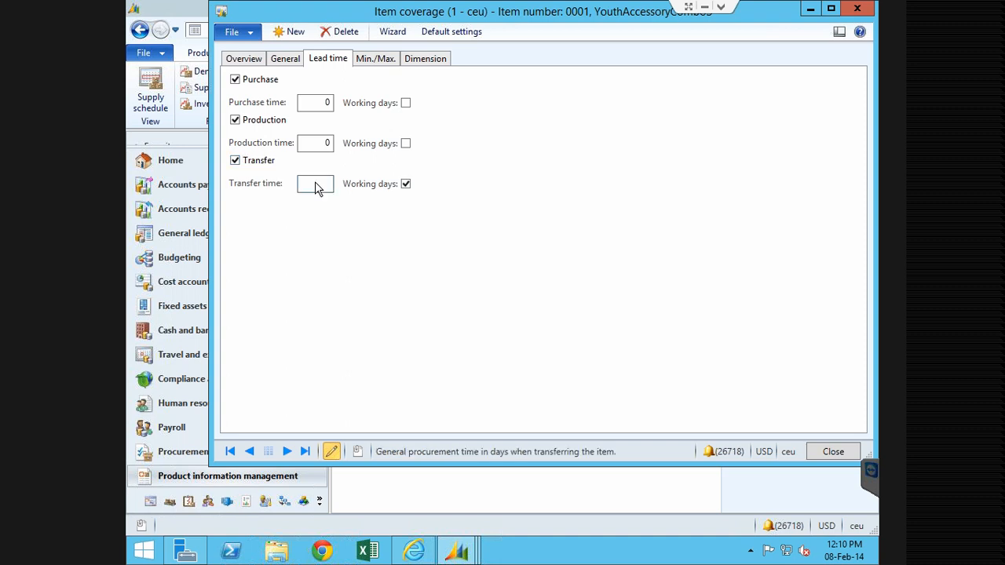
{"action": "type", "text": "2"}
{"action": "key", "text": "Tab"}
Review the coverage record's minimum and maximum on-hand inventory and coverage dimensions, and return to the overview.
{"action": "left_click", "coordinate": [376, 59]}
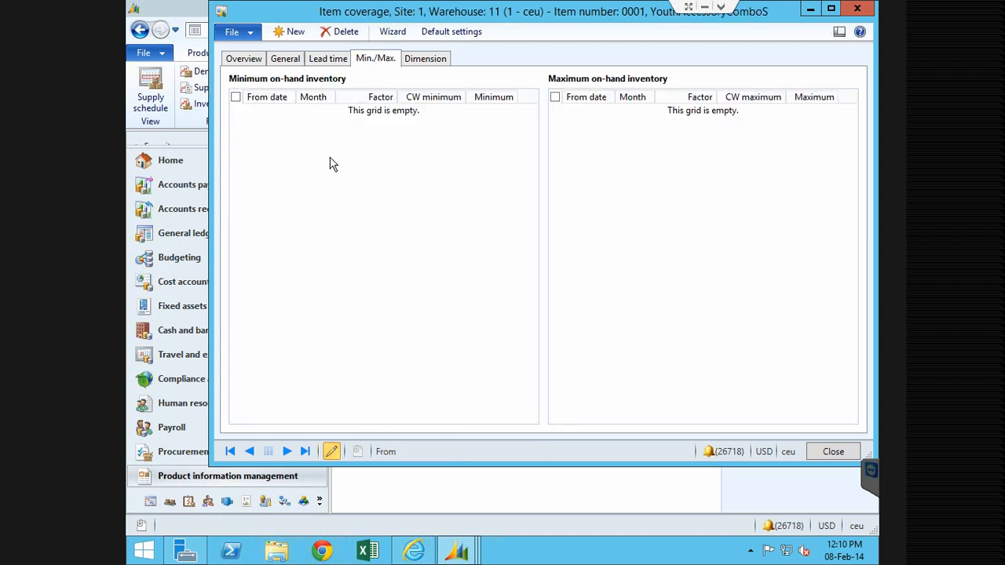
{"action": "left_click", "coordinate": [422, 59]}
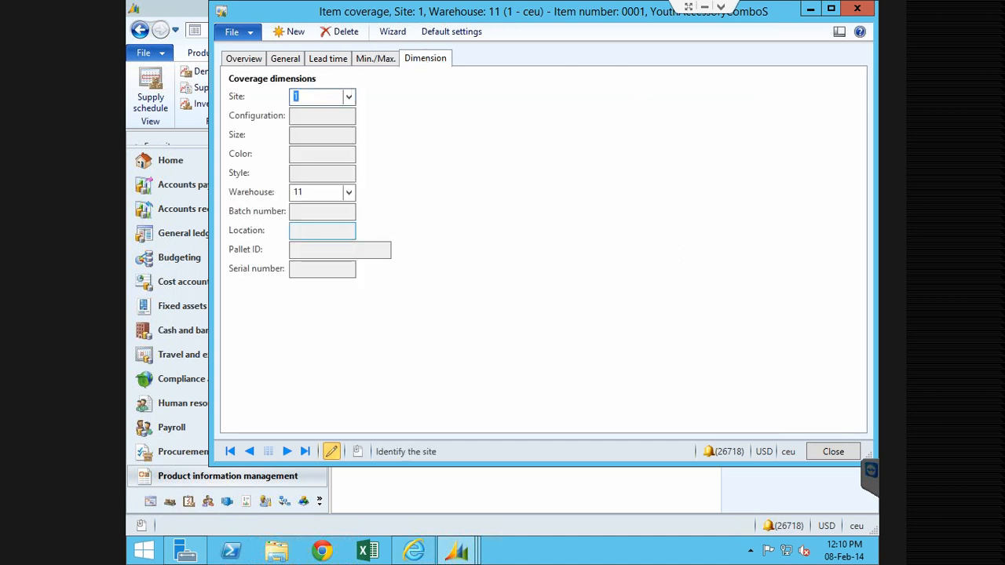
{"action": "left_click", "coordinate": [230, 66]}
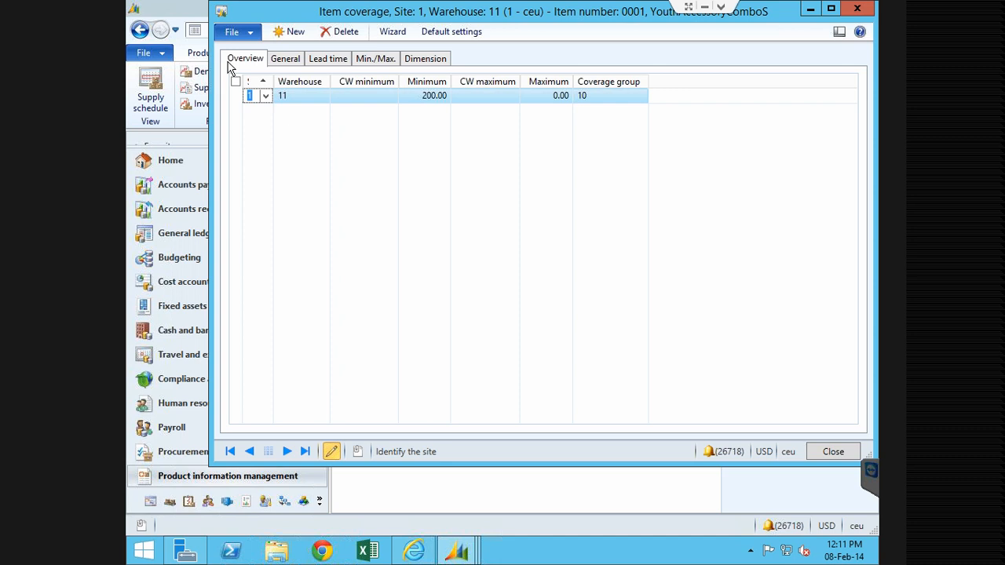
Delete the item coverage record for warehouse 11 and return to the released products list.
{"action": "left_click", "coordinate": [427, 96]}
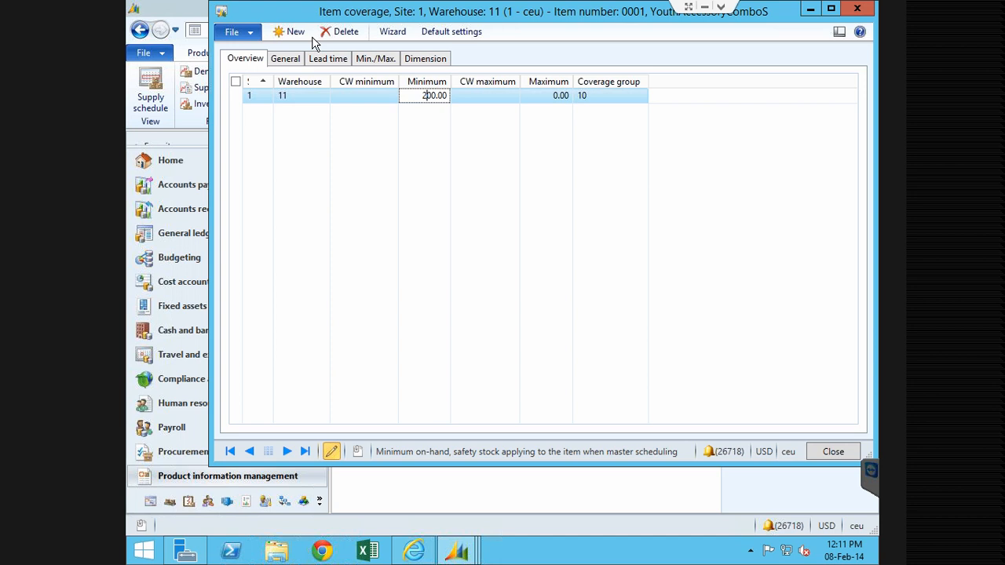
{"action": "left_click", "coordinate": [339, 31]}
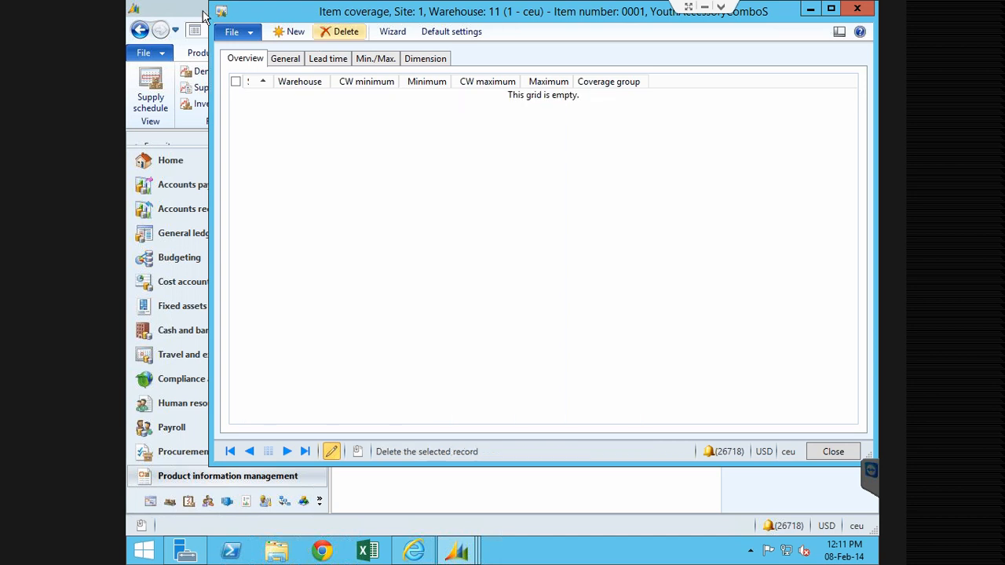
{"action": "left_click", "coordinate": [203, 17]}
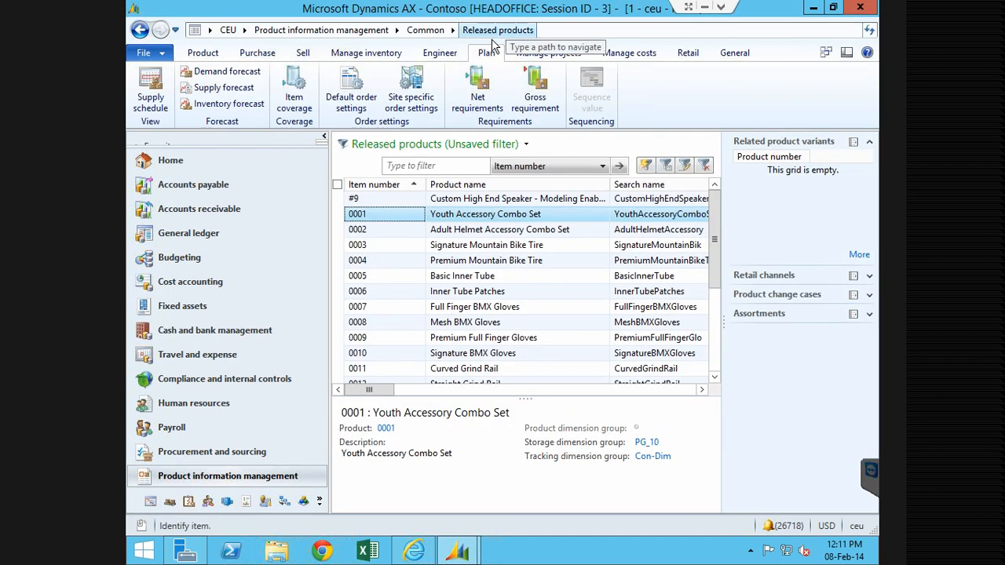
Review the net requirements and the gross requirements of item 0001, and return to the released products list.
{"action": "left_click", "coordinate": [477, 90]}
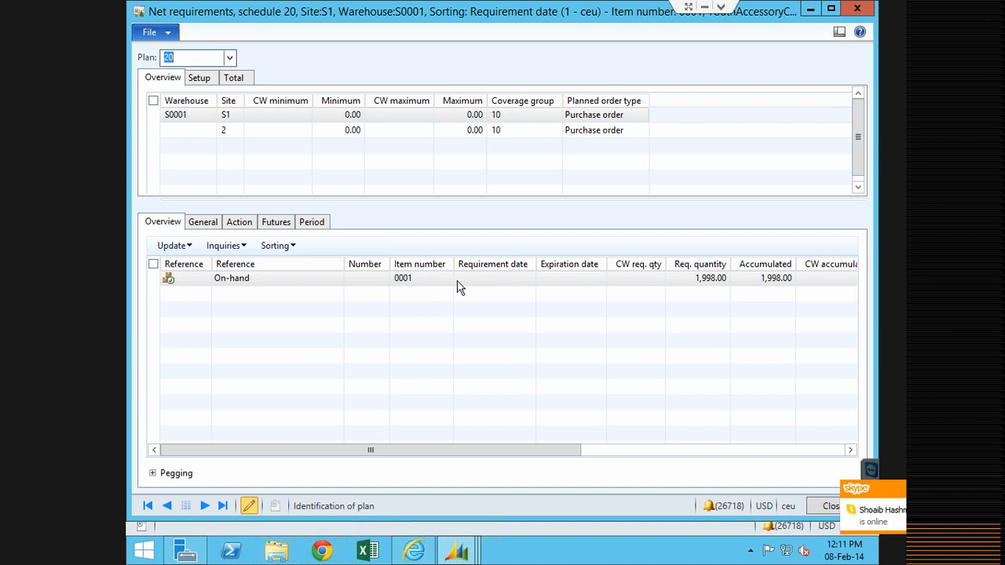
{"action": "left_click", "coordinate": [460, 285]}
{"action": "left_click", "coordinate": [460, 285]}
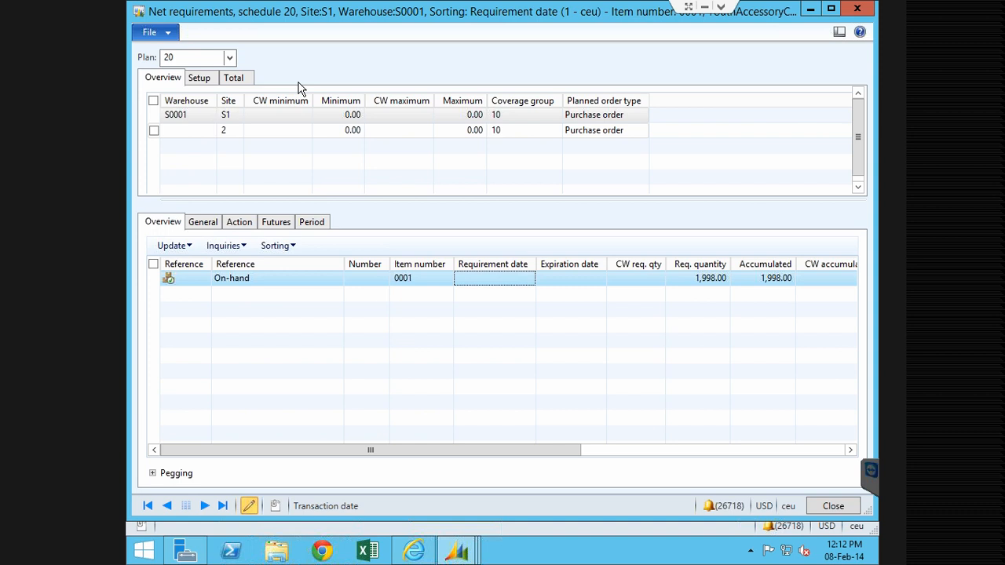
{"action": "left_click", "coordinate": [140, 13]}
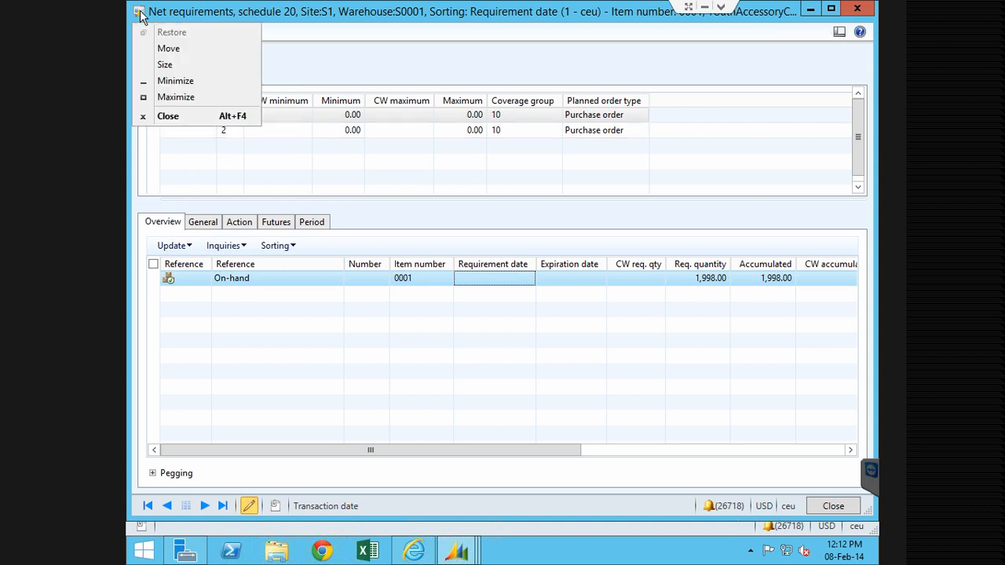
{"action": "key", "text": "x"}
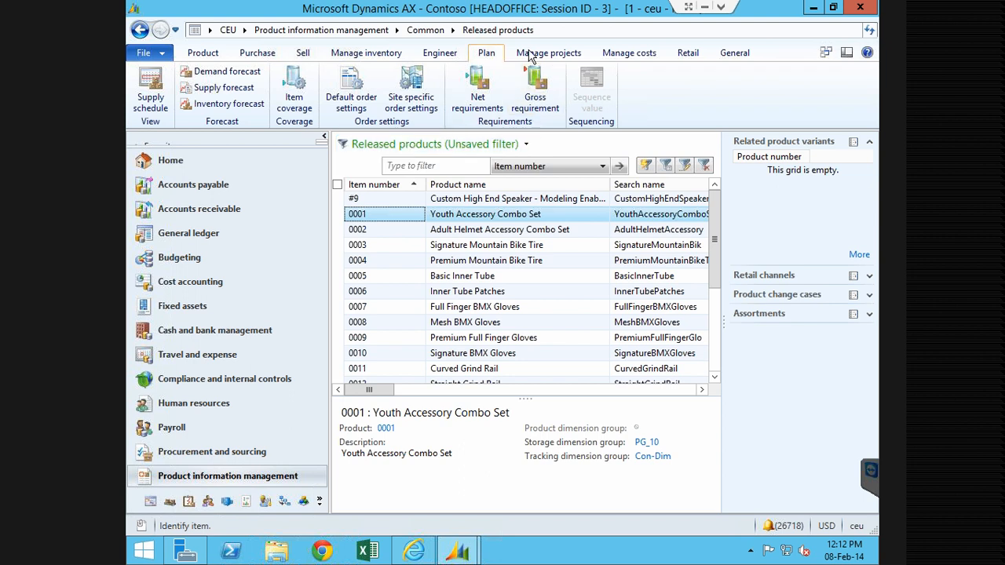
{"action": "left_click", "coordinate": [532, 79]}
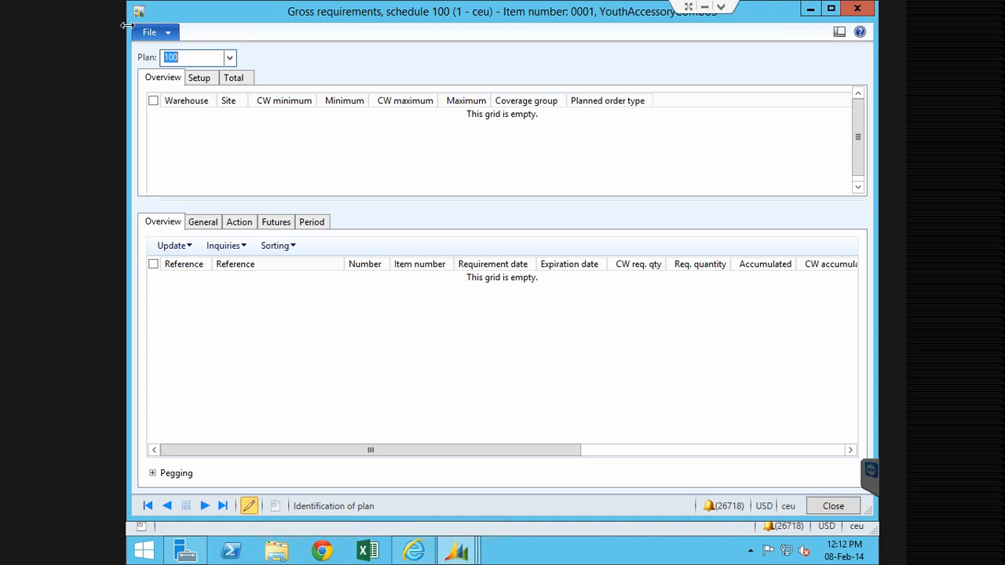
{"action": "left_click", "coordinate": [230, 57]}
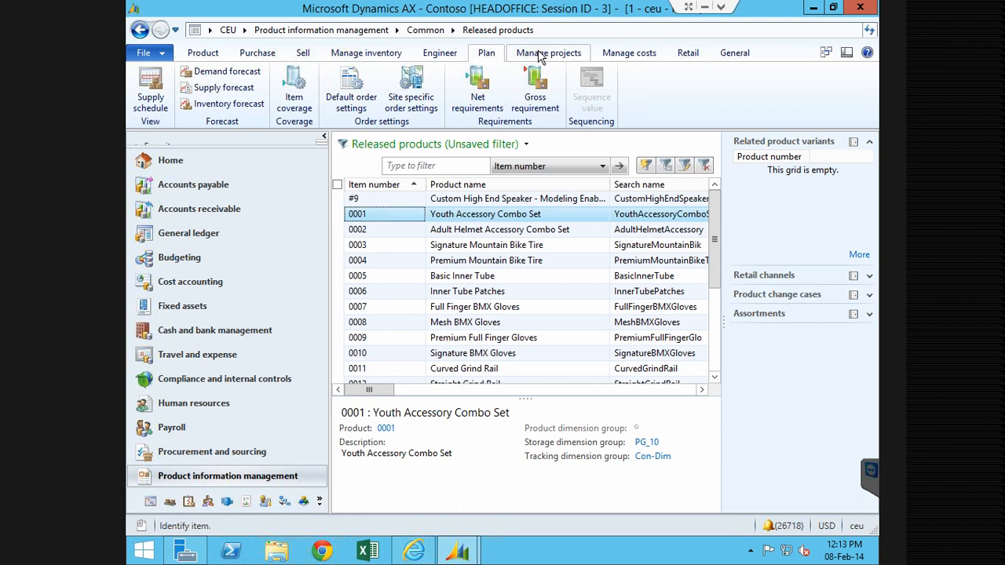
Look over the project and cost management commands for released products, and return to the Product information management area page.
{"action": "left_click", "coordinate": [540, 55]}
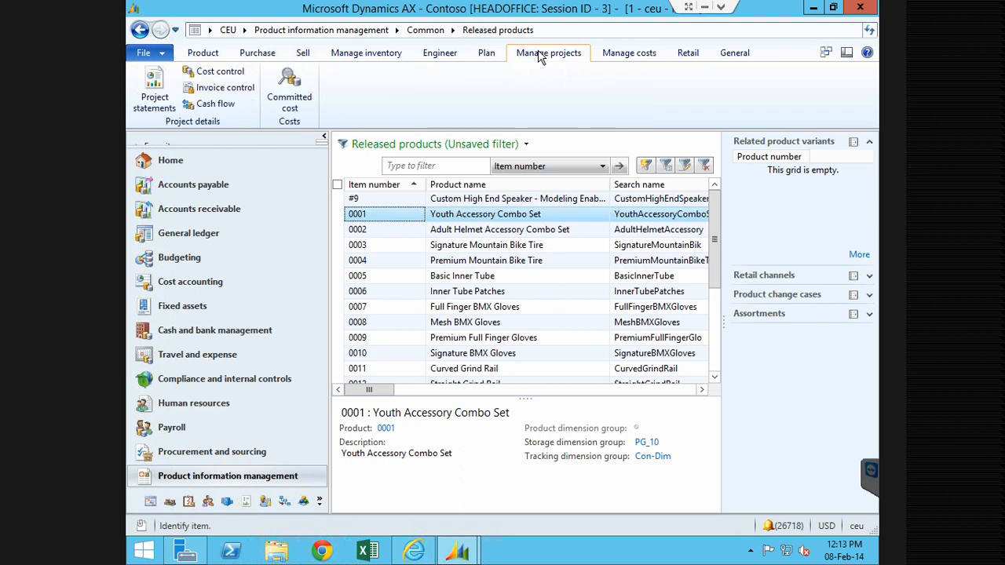
{"action": "left_click", "coordinate": [629, 52]}
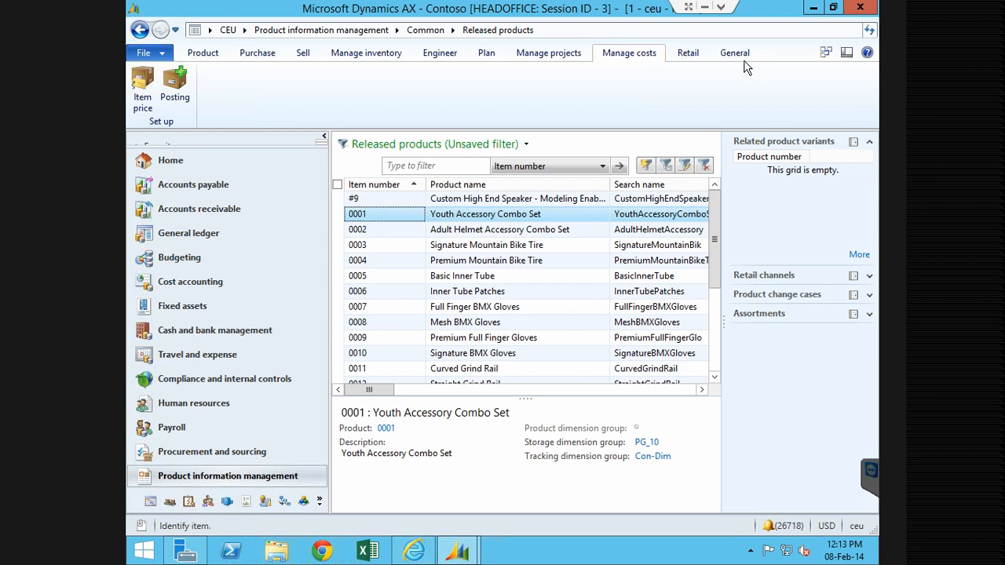
{"action": "left_click", "coordinate": [185, 88]}
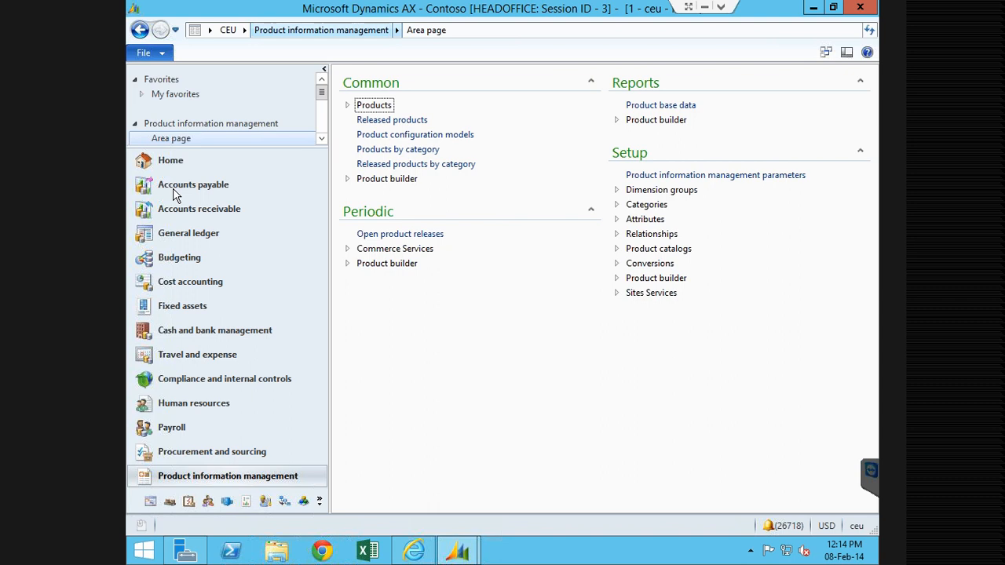
Go to the Accounts payable area page, view the invoice register and close it.
{"action": "left_click", "coordinate": [174, 194]}
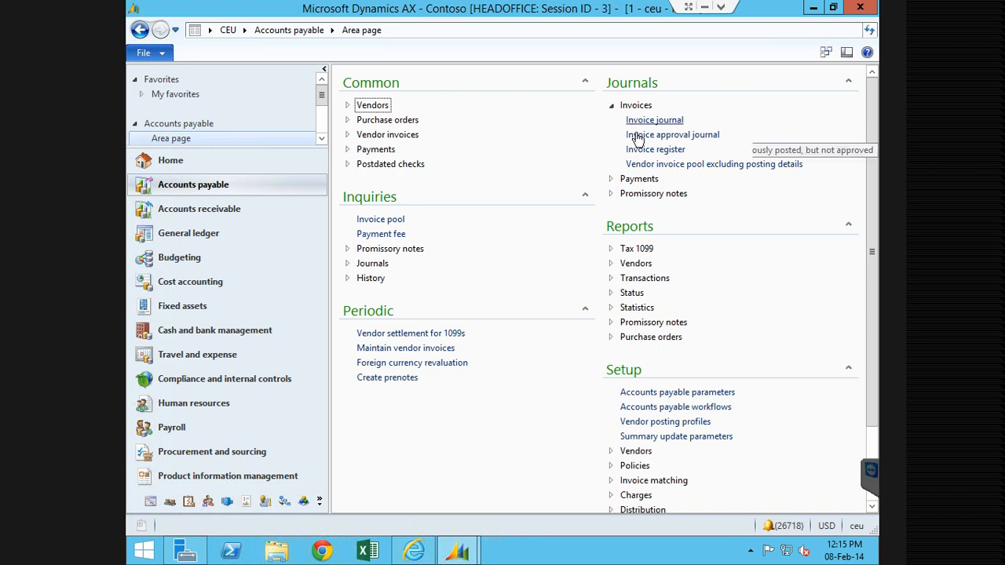
{"action": "left_click", "coordinate": [643, 150]}
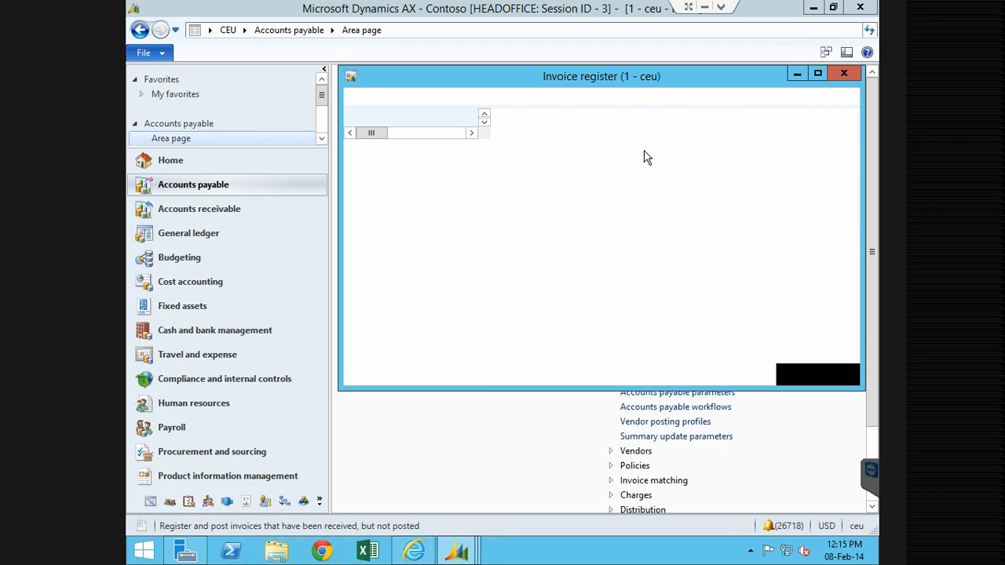
{"action": "double_click", "coordinate": [350, 79]}
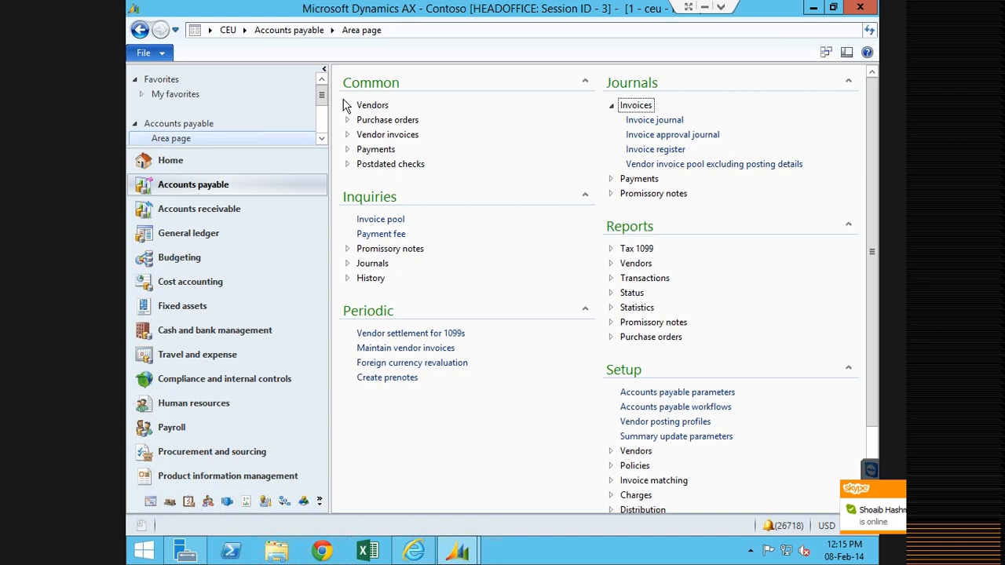
Open the list of all vendors and look at individual vendors' details, ending on Adventure Services.
{"action": "left_click", "coordinate": [347, 106]}
{"action": "left_click", "coordinate": [348, 106]}
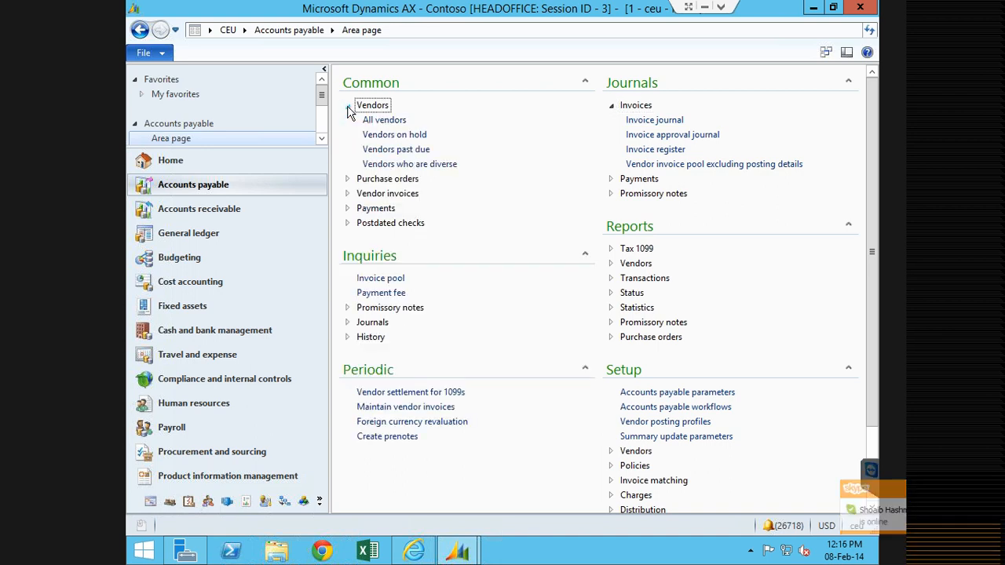
{"action": "left_click", "coordinate": [384, 124]}
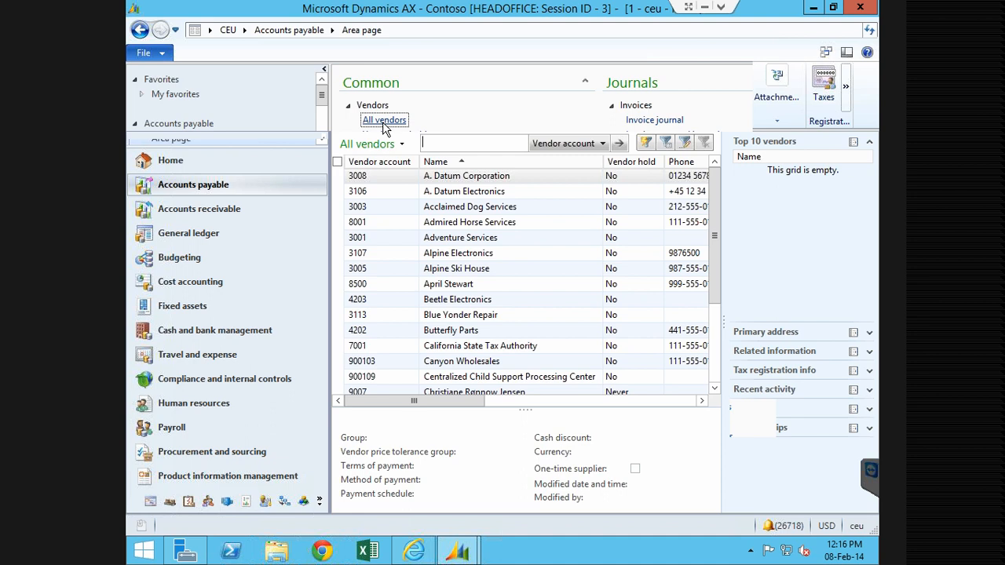
{"action": "left_click", "coordinate": [361, 224]}
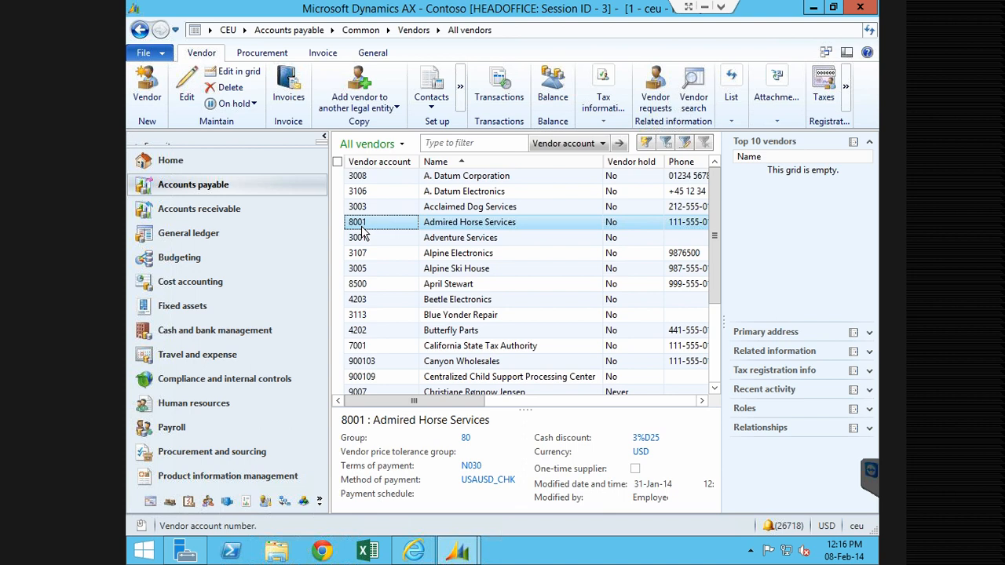
{"action": "left_click", "coordinate": [444, 193]}
{"action": "left_click", "coordinate": [369, 240]}
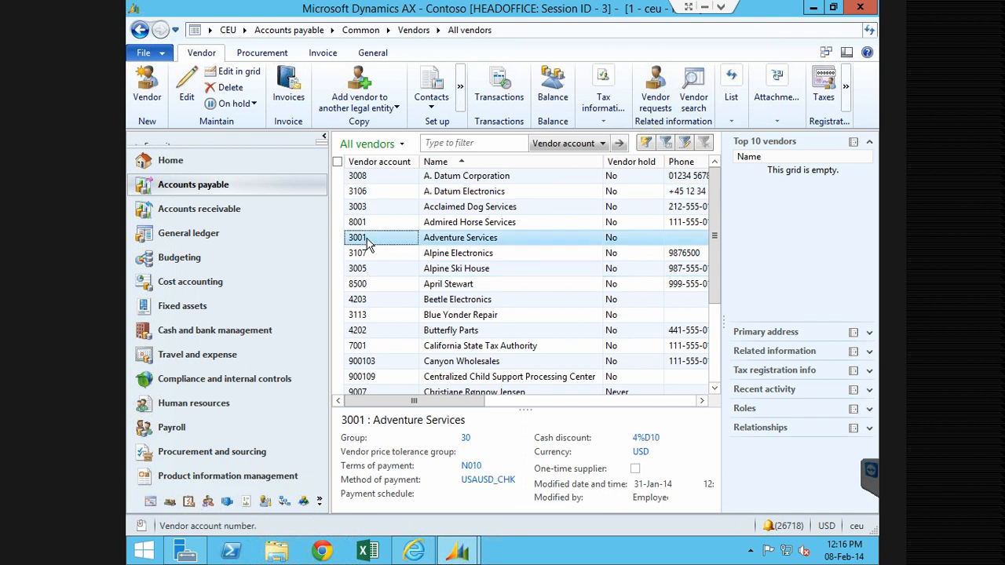
Open the Accounts payable invoice journal and create a new journal record.
{"action": "left_click", "coordinate": [288, 33]}
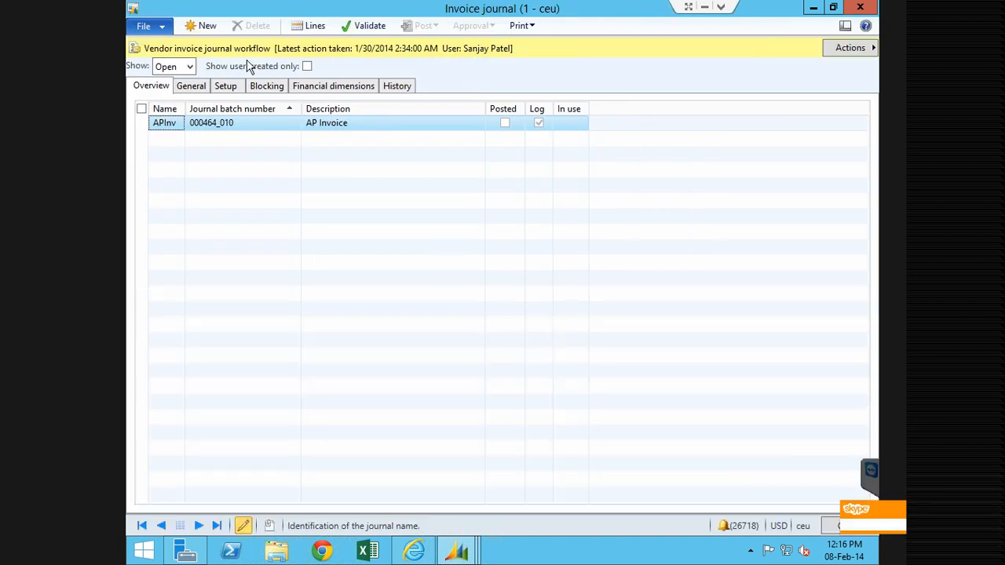
{"action": "left_click", "coordinate": [201, 28]}
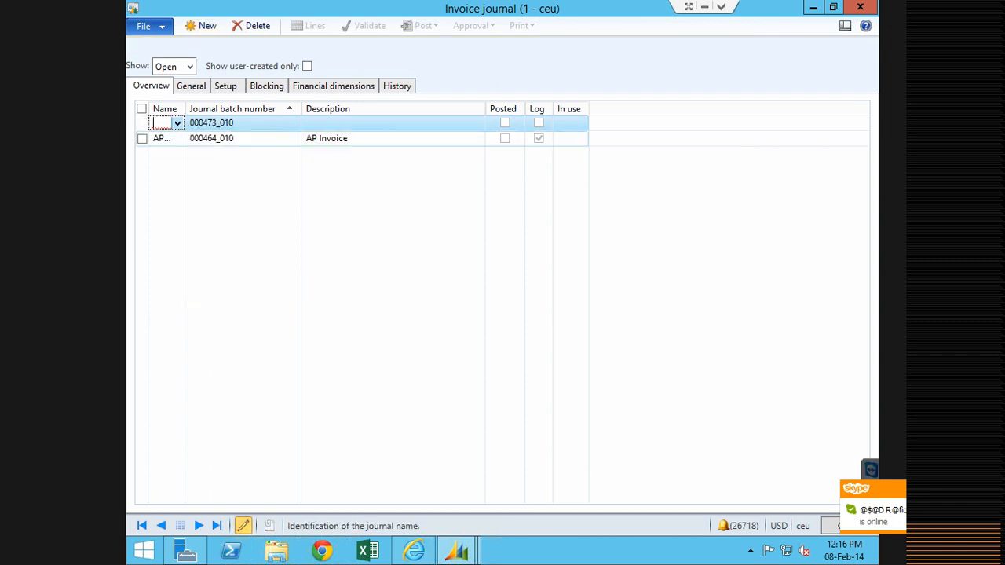
{"action": "left_click", "coordinate": [177, 123]}
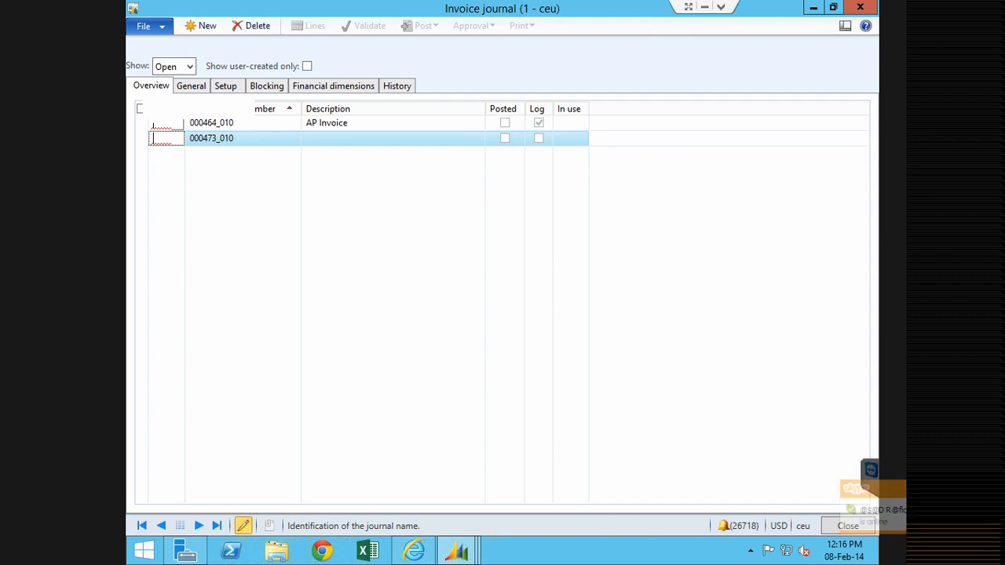
Open the journal names setup from the new journal's name field, review the APInv settings and close it.
{"action": "right_click", "coordinate": [166, 141]}
{"action": "left_click", "coordinate": [230, 263]}
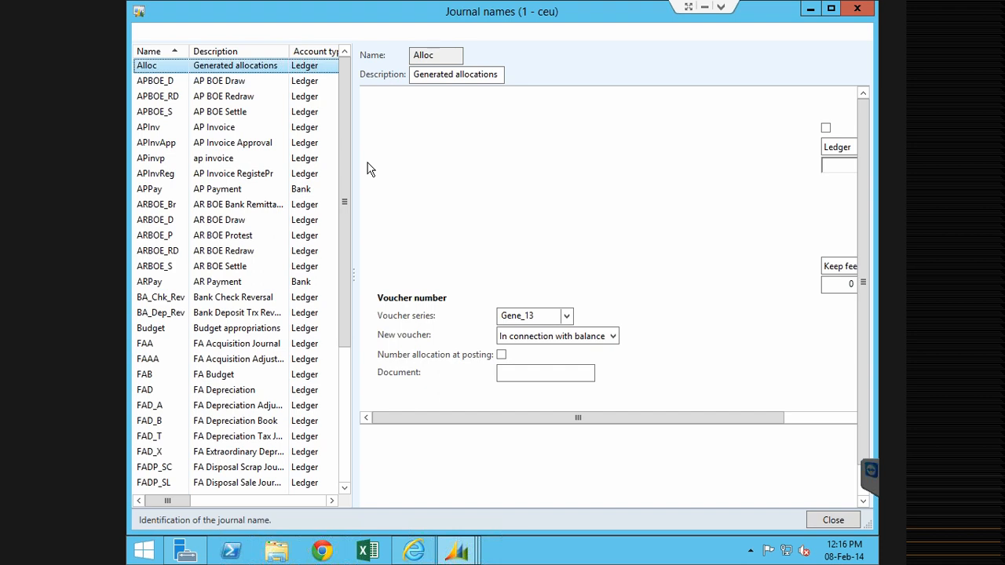
{"action": "left_click", "coordinate": [149, 131]}
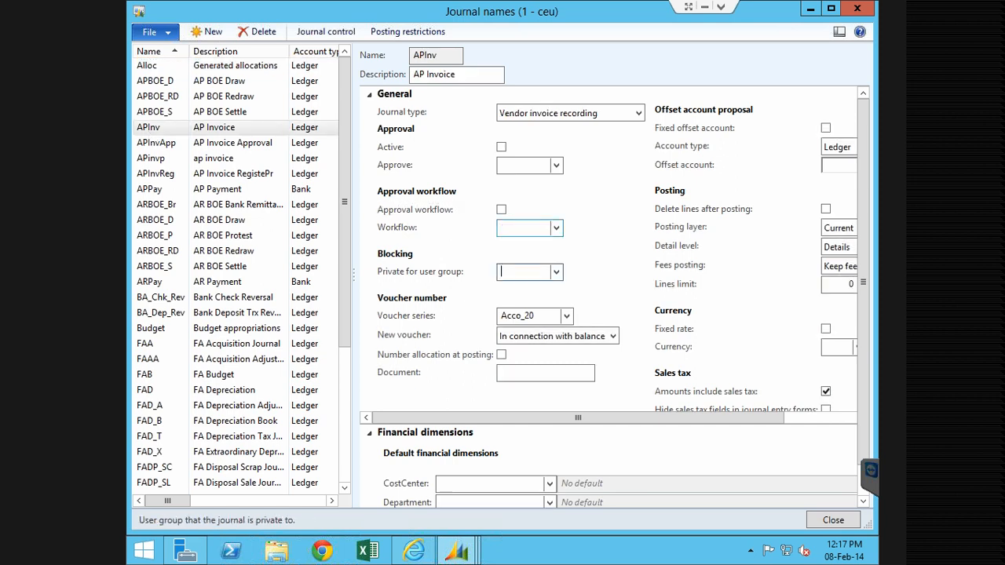
{"action": "left_click", "coordinate": [138, 14]}
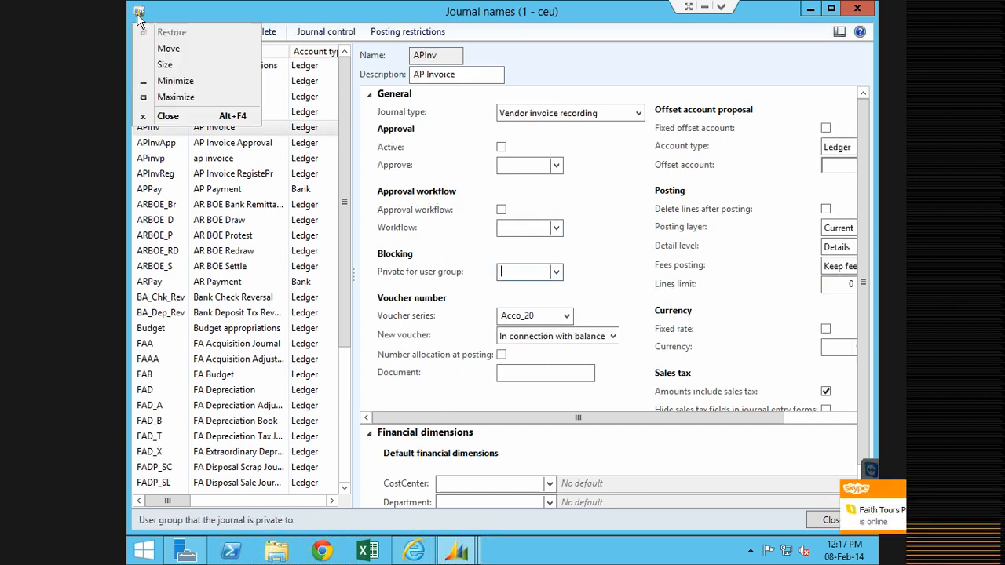
{"action": "double_click", "coordinate": [138, 15]}
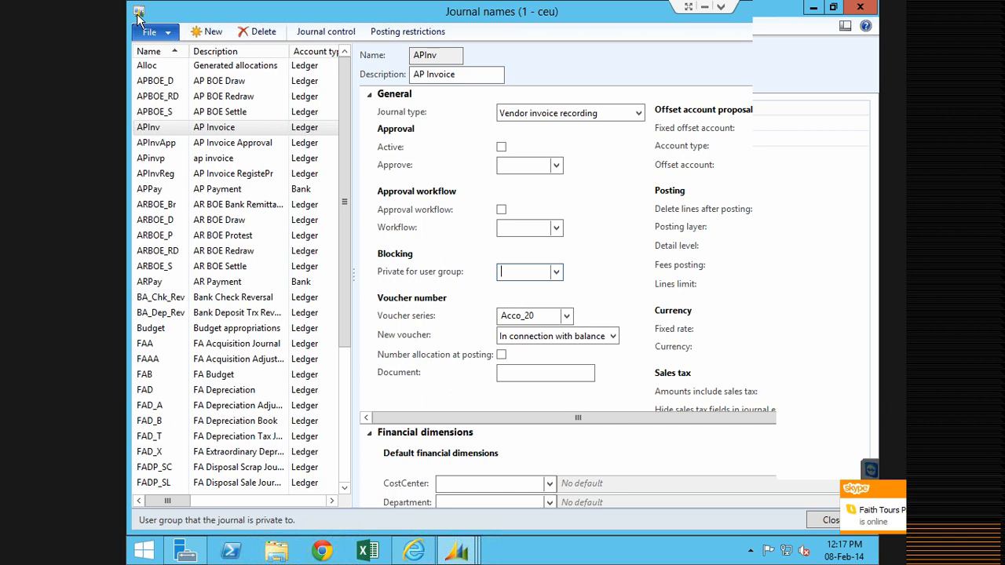
Assign the APInv journal name to the new invoice journal and open its lines with the vendor account lookup.
{"action": "left_click", "coordinate": [178, 139]}
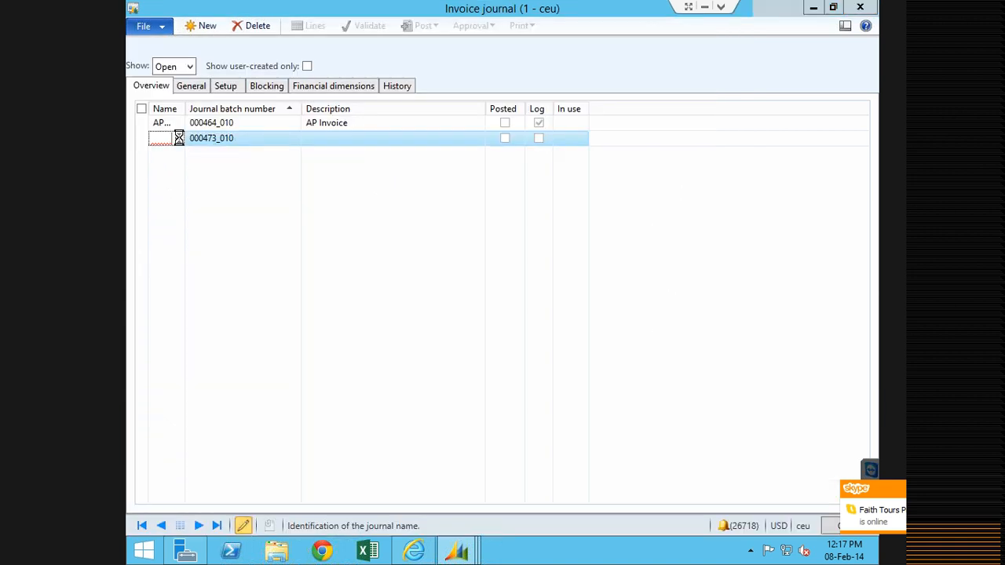
{"action": "left_click", "coordinate": [179, 169]}
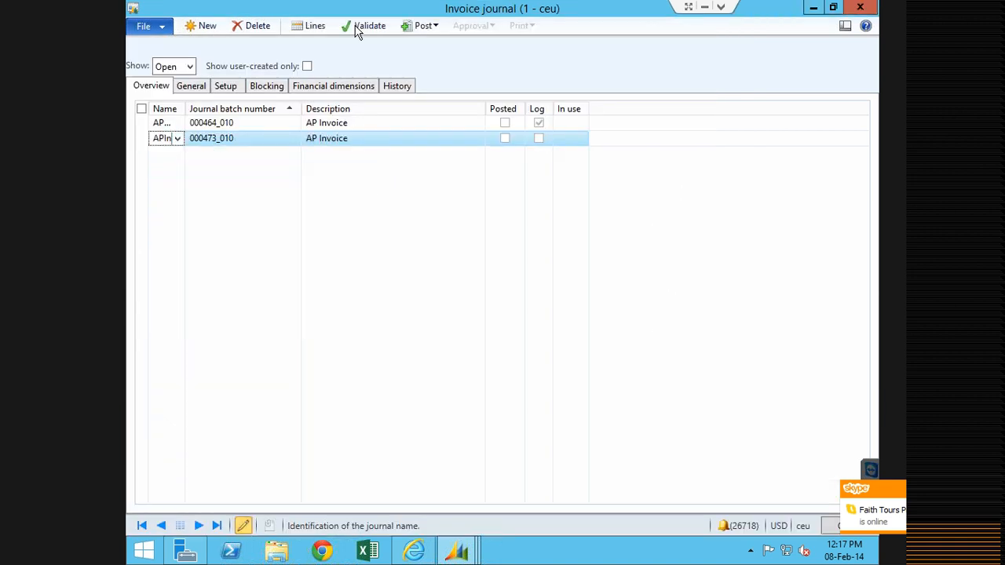
{"action": "left_click", "coordinate": [314, 27]}
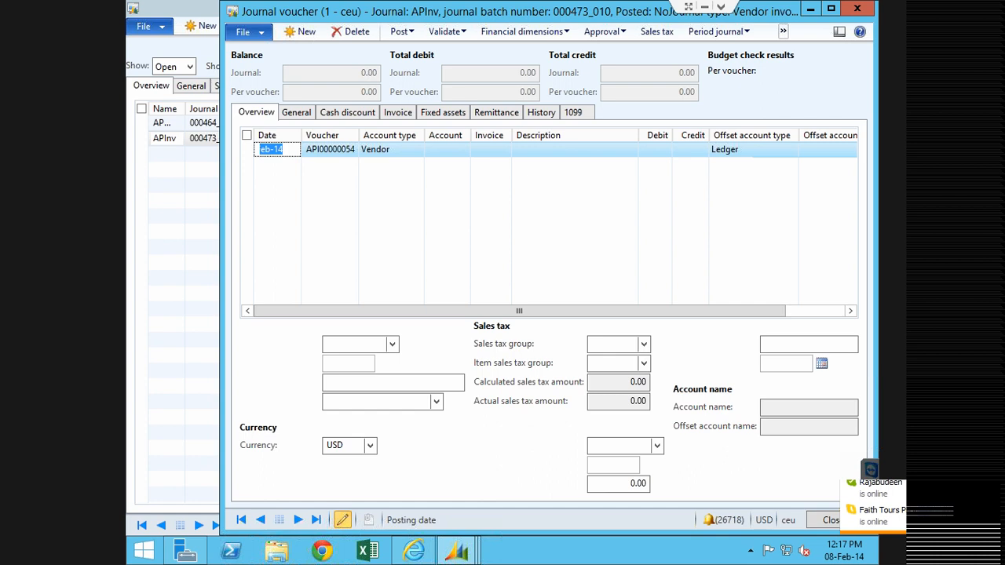
{"action": "left_click", "coordinate": [463, 149]}
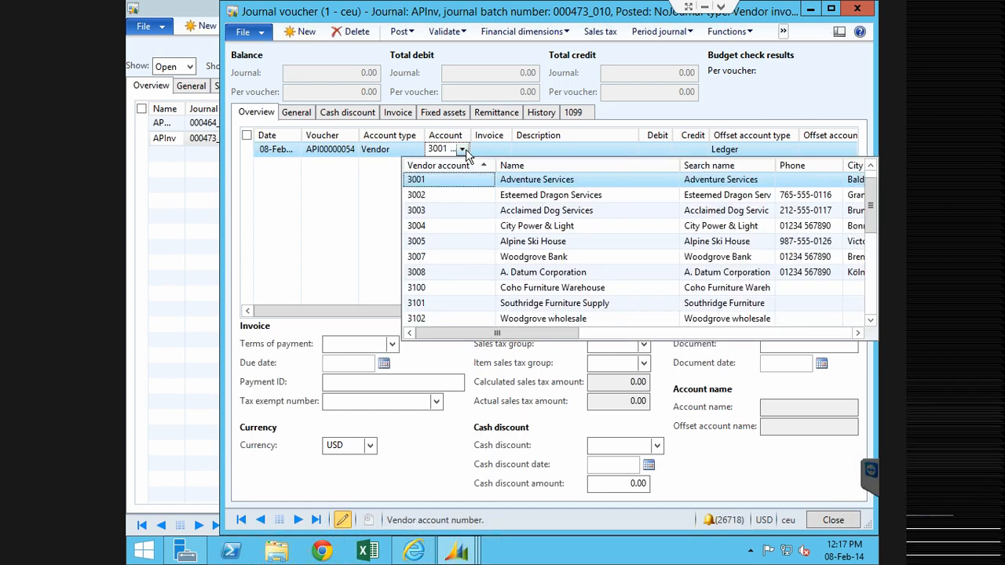
Enter SI-9091 as the invoice number on the Adventure Services vendor line.
{"action": "left_click", "coordinate": [490, 153]}
{"action": "type", "text": "SI-"}
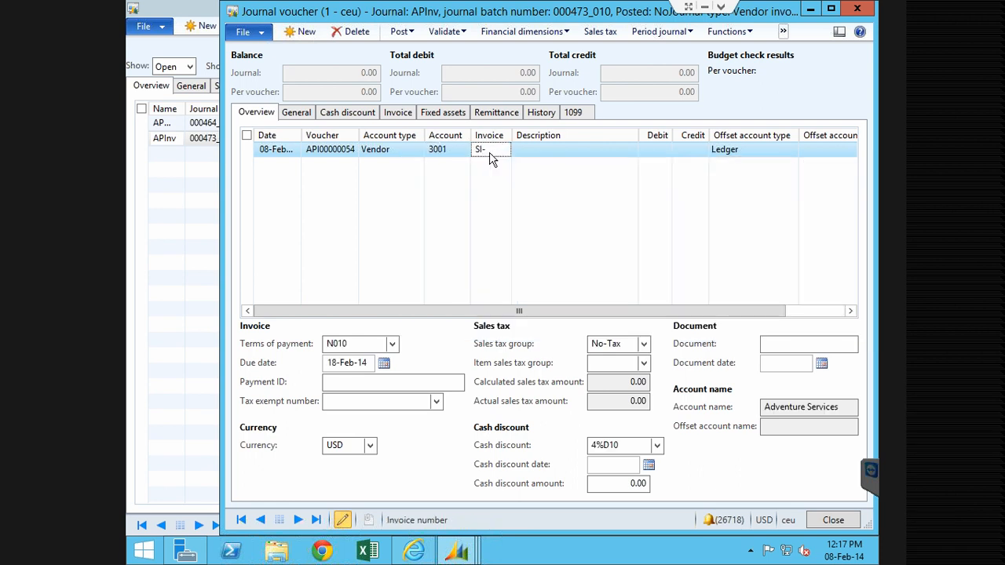
{"action": "type", "text": "9091"}
{"action": "key", "text": "Tab"}
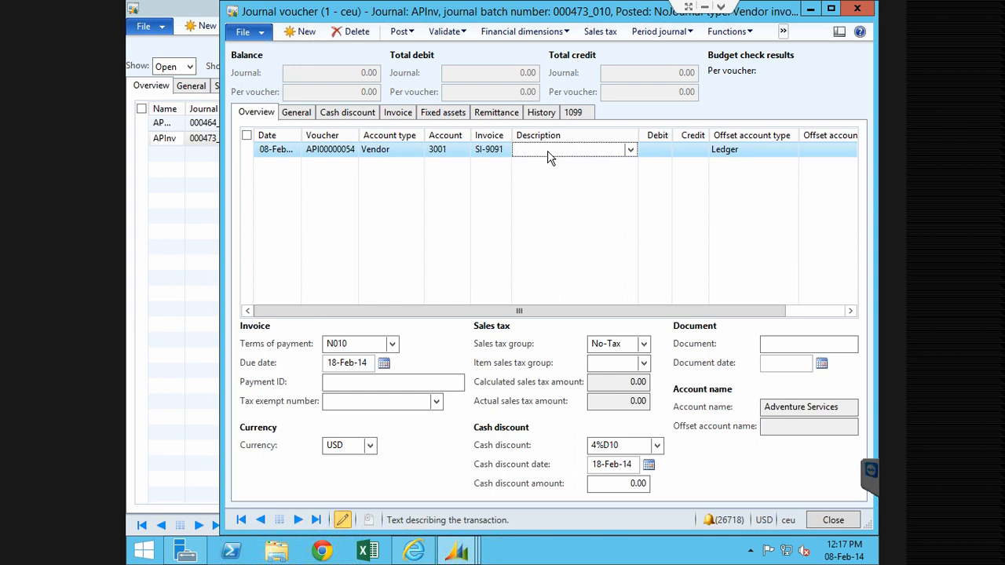
Enter "Services Invoice 31-Dec-2013" as the description of the vendor line.
{"action": "type", "text": "Services"}
{"action": "type", "text": " Invoic"}
{"action": "type", "text": "e"}
{"action": "type", "text": " 01-"}
{"action": "type", "text": "D"}
{"action": "key", "text": "BackSpace"}
{"action": "key", "text": "BackSpace"}
{"action": "type", "text": "31"}
{"action": "key", "text": "End"}
{"action": "type", "text": "c-2013"}
Enter a credit of 1200 on the vendor line and maximize the journal voucher window.
{"action": "left_click", "coordinate": [691, 149]}
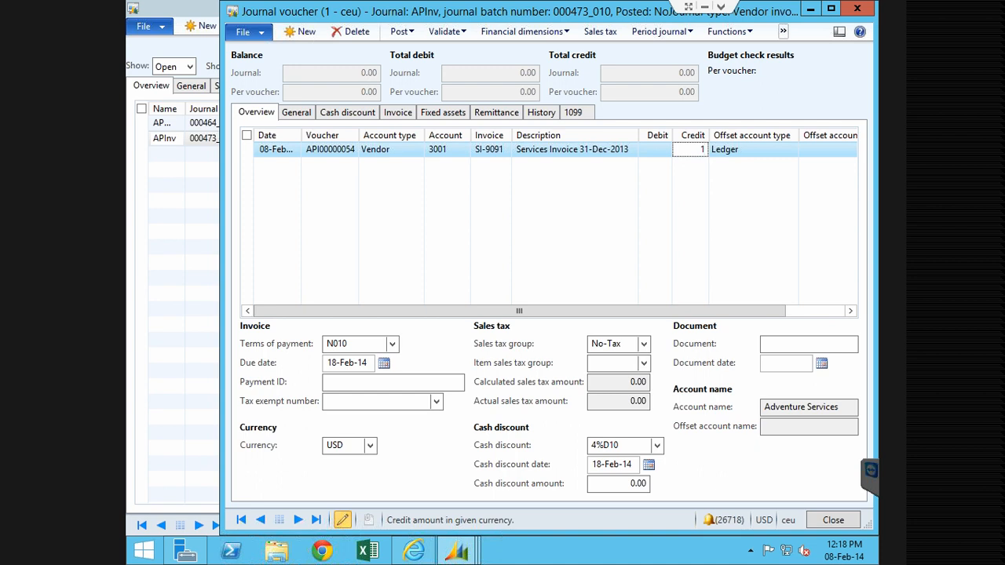
{"action": "double_click", "coordinate": [567, 16]}
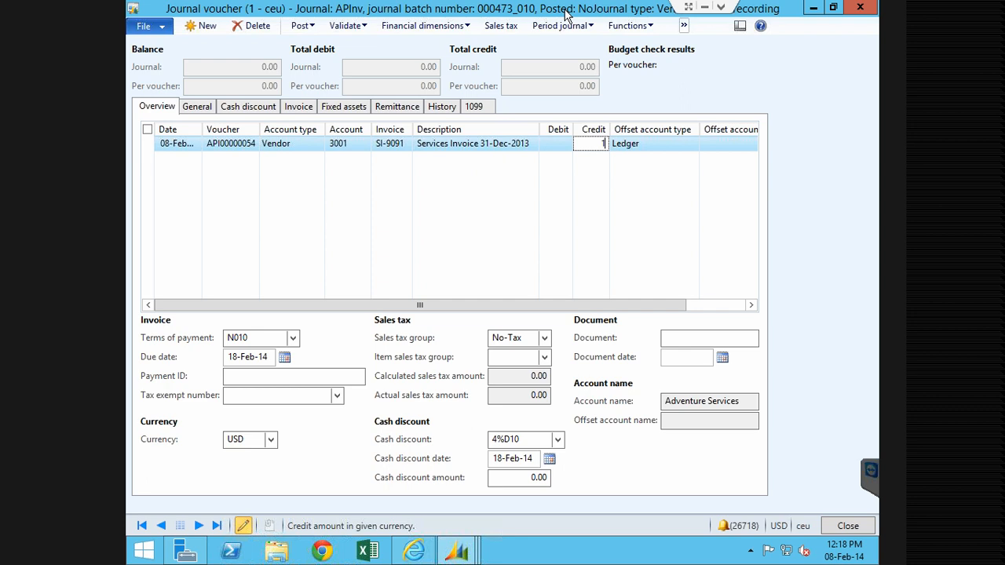
{"action": "type", "text": "200"}
{"action": "key", "text": "Tab"}
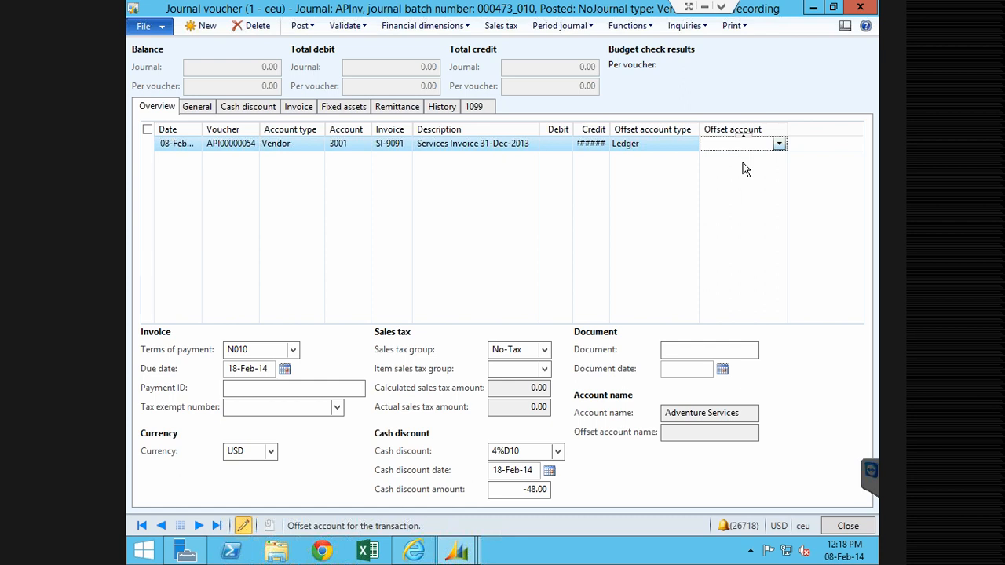
Filter the offset accounts by *expense* and choose Selling expense as the vendor line's offset account.
{"action": "type", "text": "ex"}
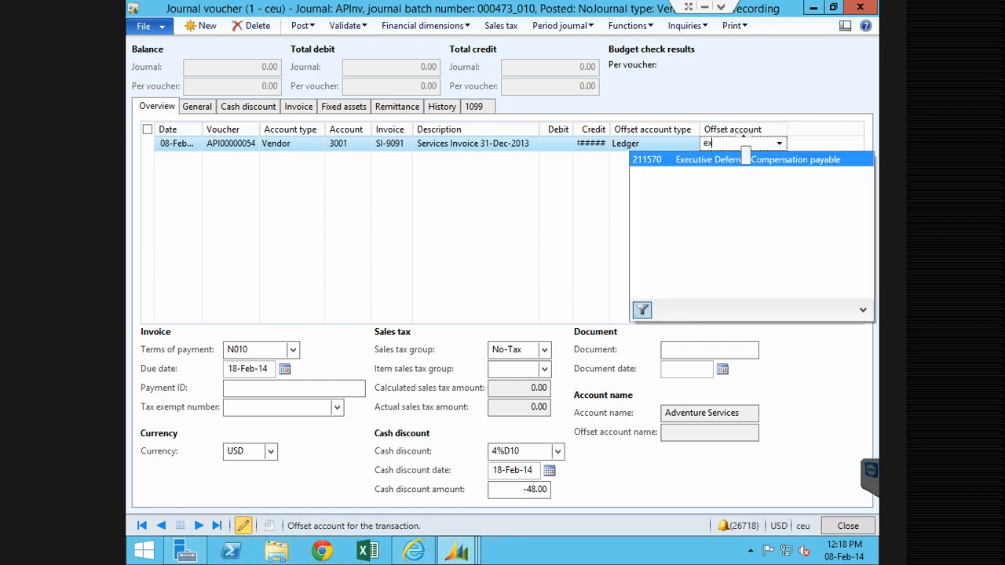
{"action": "key", "text": "BackSpace"}
{"action": "key", "text": "BackSpace"}
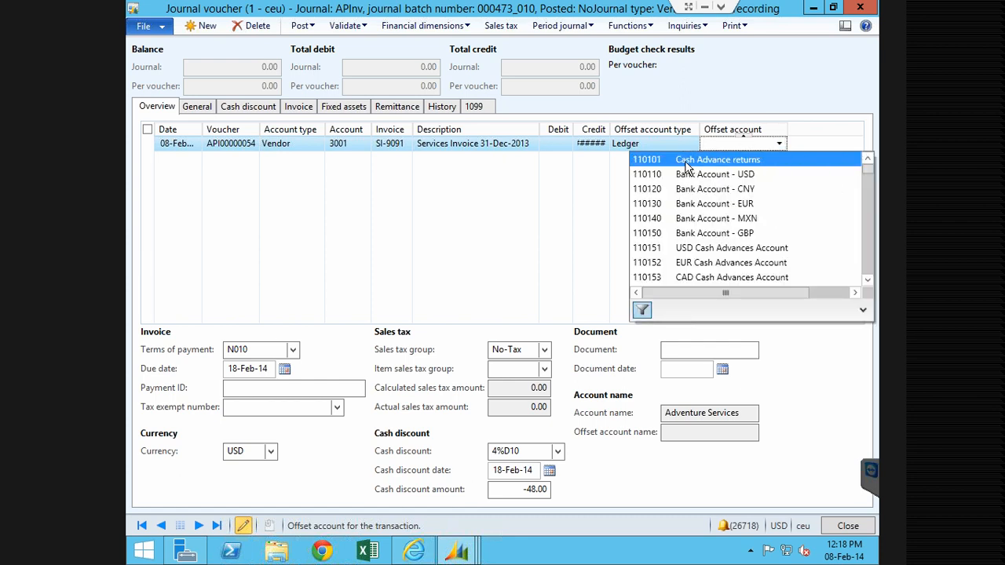
{"action": "type", "text": "*ex"}
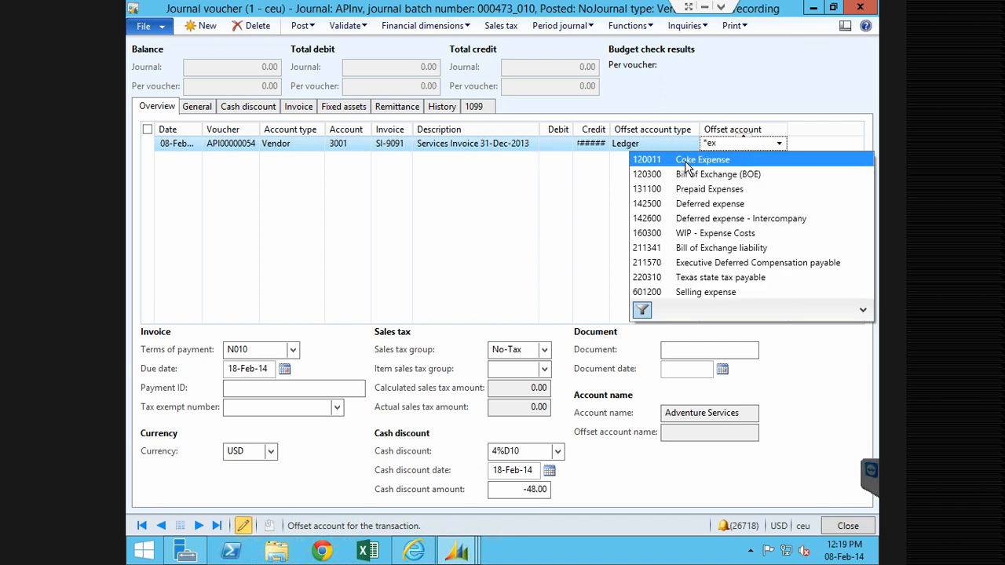
{"action": "type", "text": "p"}
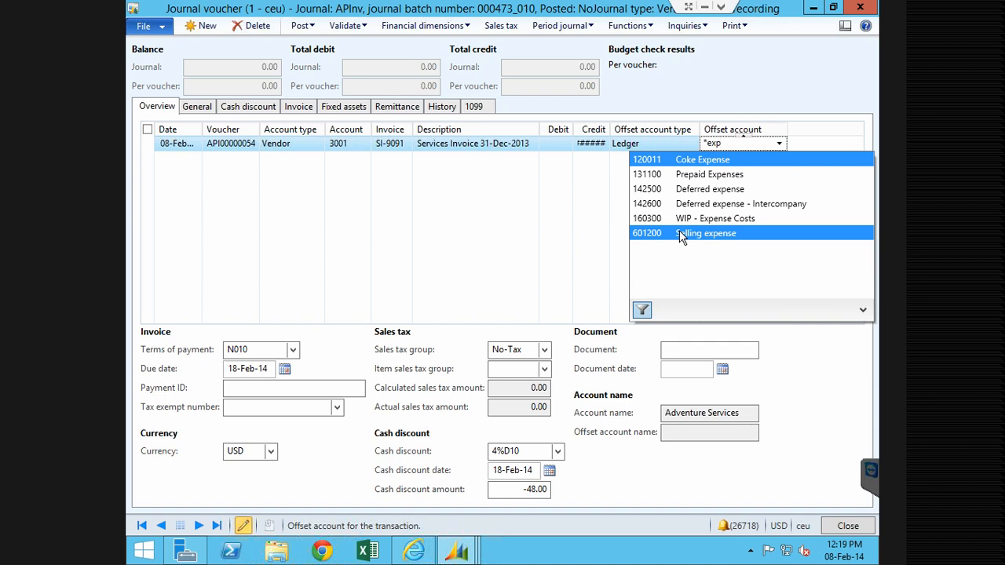
{"action": "type", "text": "ense*"}
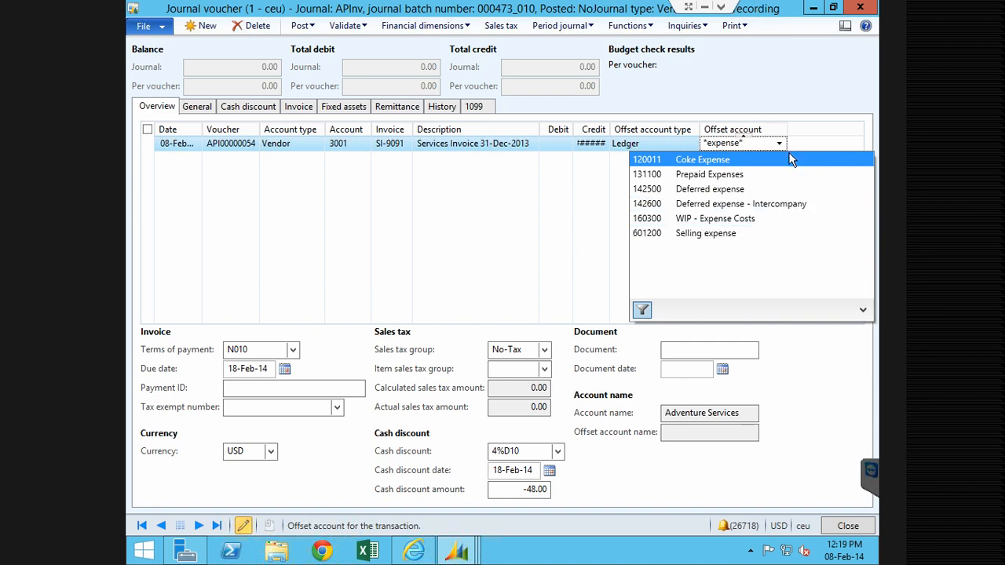
{"action": "key", "text": "Left"}
{"action": "key", "text": "Left"}
{"action": "key", "text": "Left"}
{"action": "key", "text": "Left"}
{"action": "key", "text": "Left"}
{"action": "key", "text": "Home"}
{"action": "key", "text": "End"}
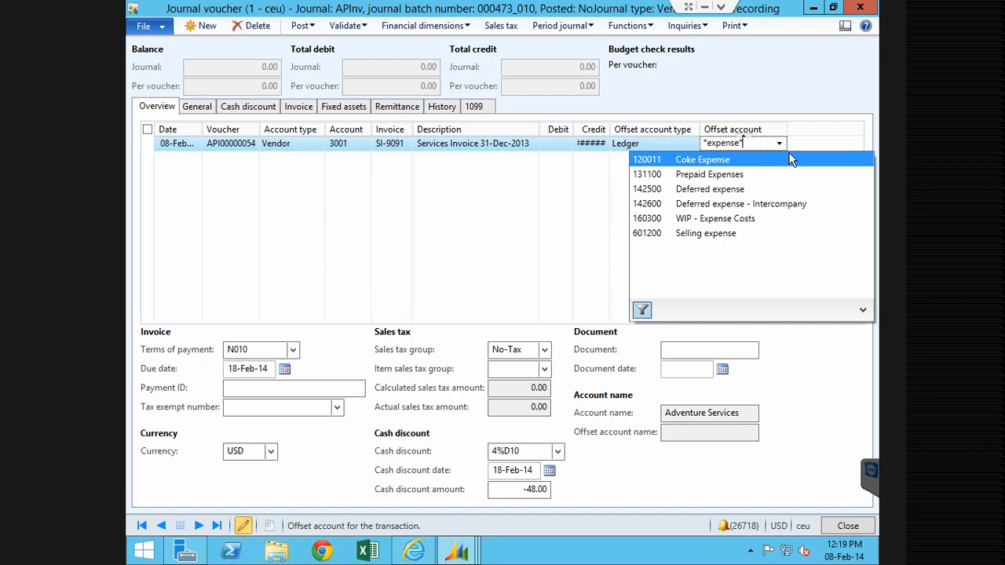
{"action": "left_click", "coordinate": [686, 231]}
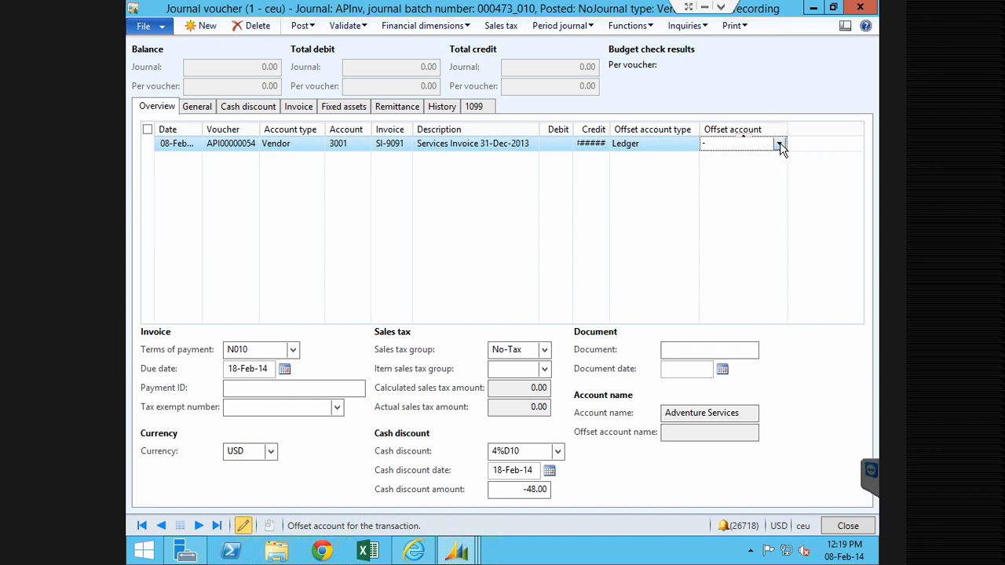
Add the model town branch (1) as the dimension of the vendor line's offset account.
{"action": "left_click", "coordinate": [779, 145]}
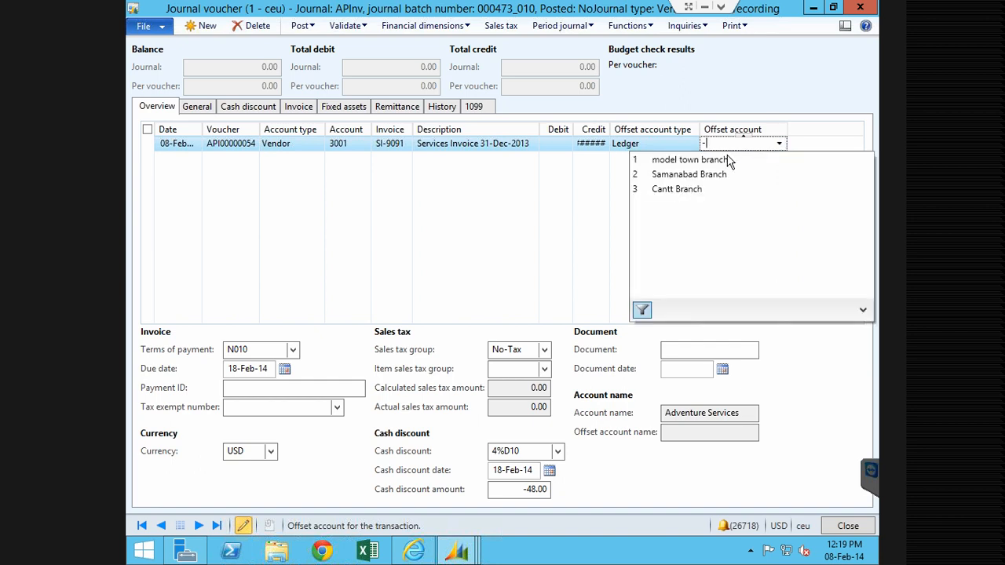
{"action": "left_click", "coordinate": [726, 157]}
{"action": "left_click", "coordinate": [779, 144]}
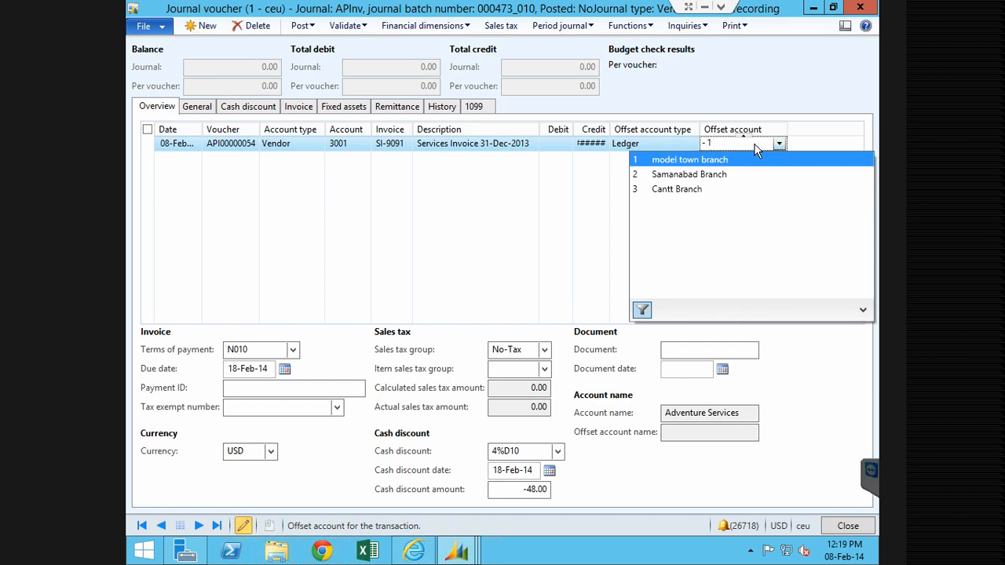
{"action": "left_click", "coordinate": [755, 146]}
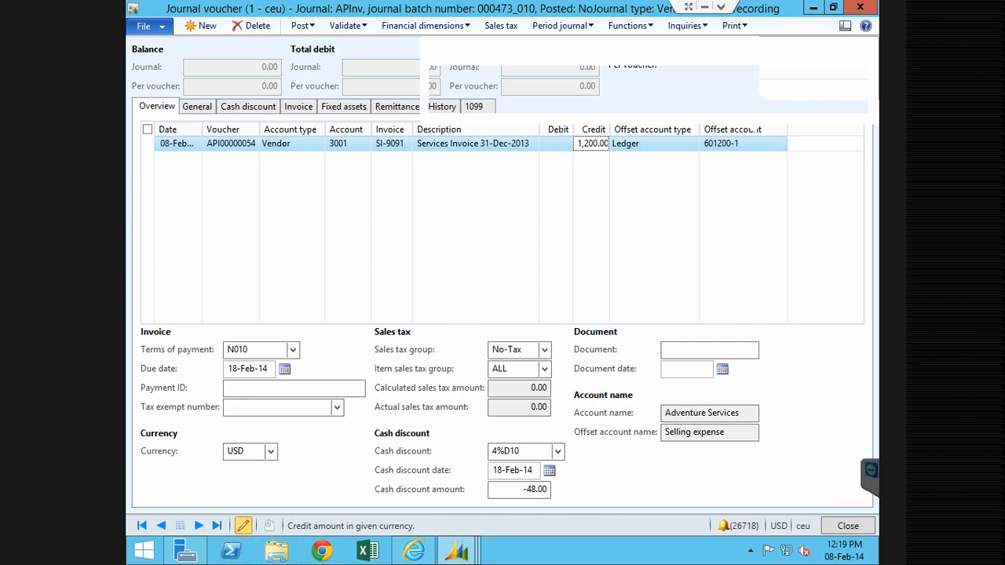
Clear both the main account and the branch from the vendor line's offset account.
{"action": "left_click", "coordinate": [754, 146]}
{"action": "key", "text": "BackSpace"}
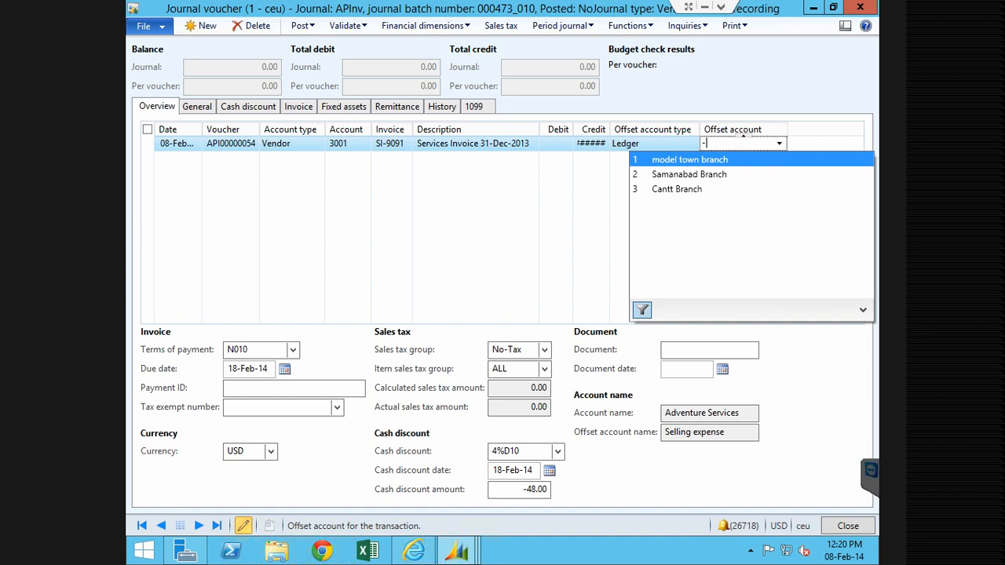
{"action": "left_click", "coordinate": [697, 160]}
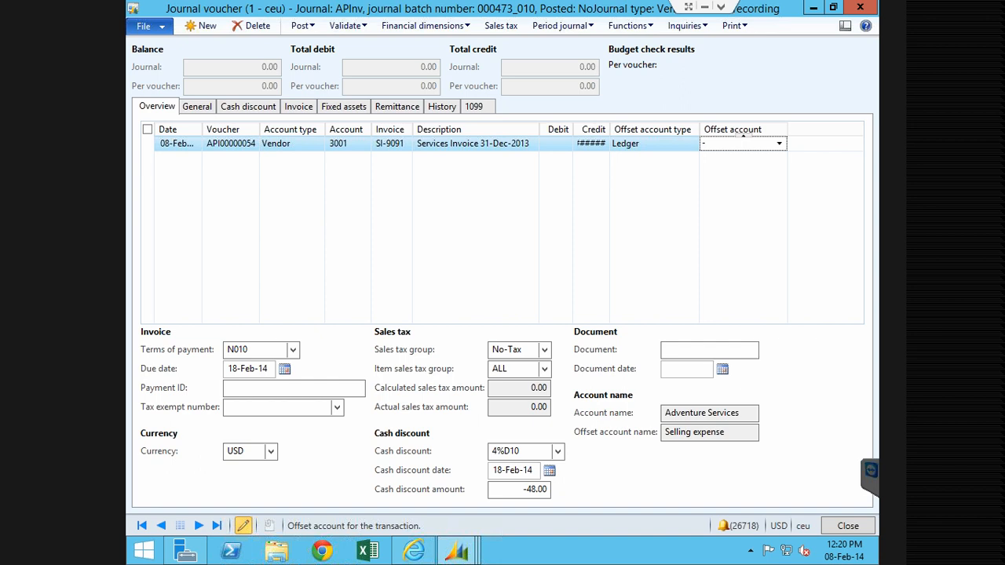
{"action": "left_click", "coordinate": [649, 144]}
{"action": "left_click", "coordinate": [726, 145]}
{"action": "key", "text": "BackSpace"}
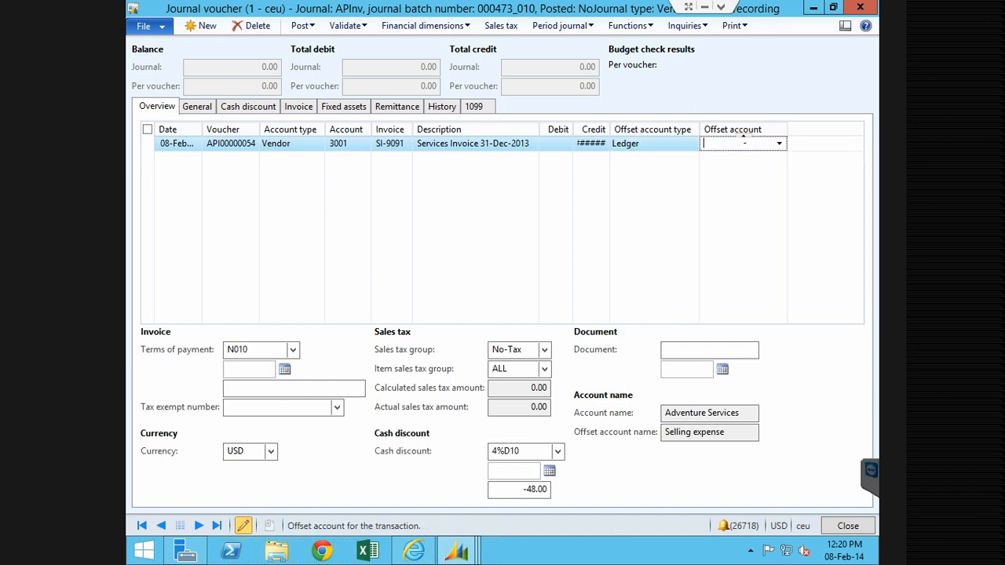
{"action": "key", "text": "shift+Tab"}
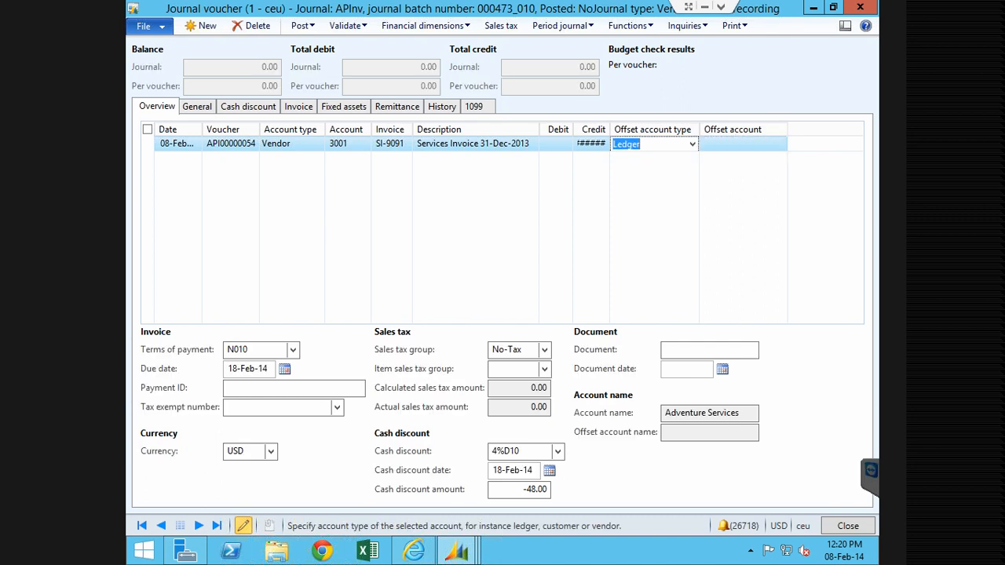
Add a second voucher line with account type Ledger, posting to Selling expense for the model town branch (601200-1).
{"action": "key", "text": "Down"}
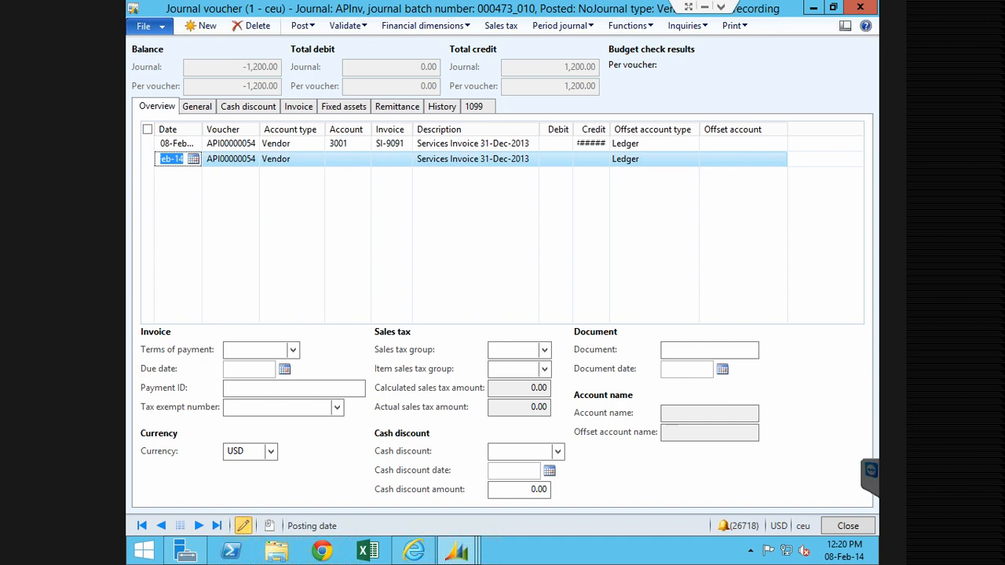
{"action": "left_click", "coordinate": [348, 154]}
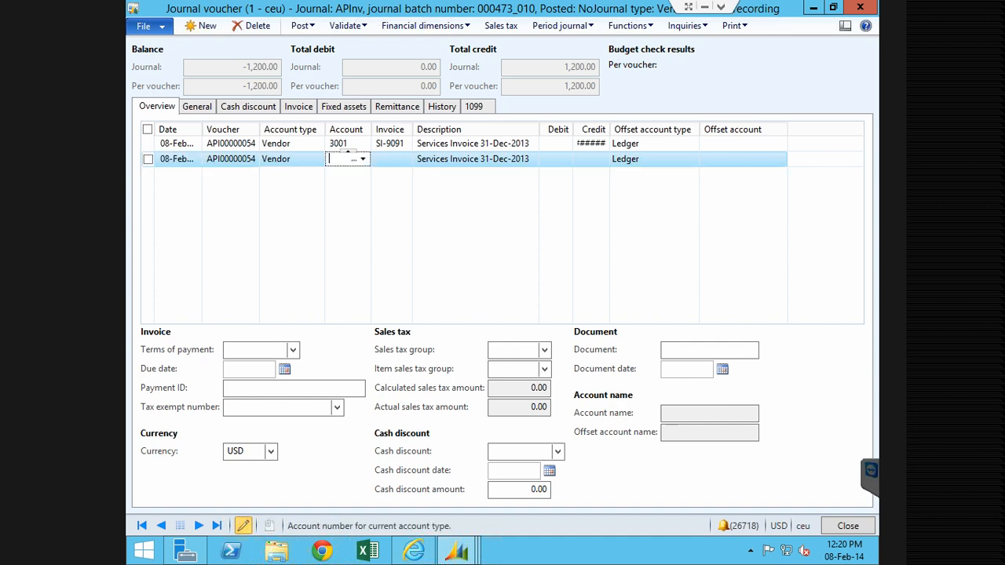
{"action": "key", "text": "shift+Tab"}
{"action": "type", "text": "l"}
{"action": "left_click", "coordinate": [364, 160]}
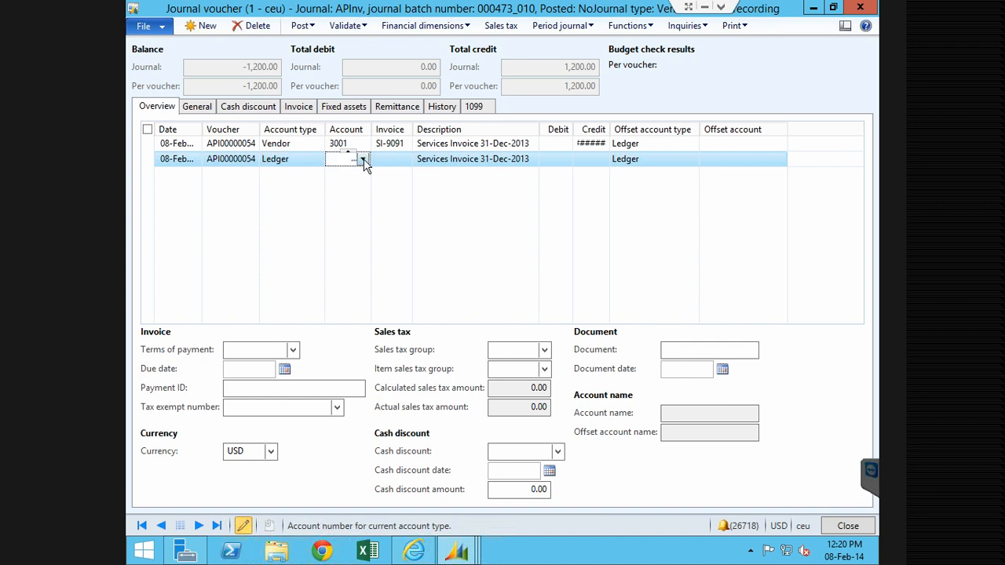
{"action": "left_click", "coordinate": [363, 160]}
{"action": "left_click", "coordinate": [350, 174]}
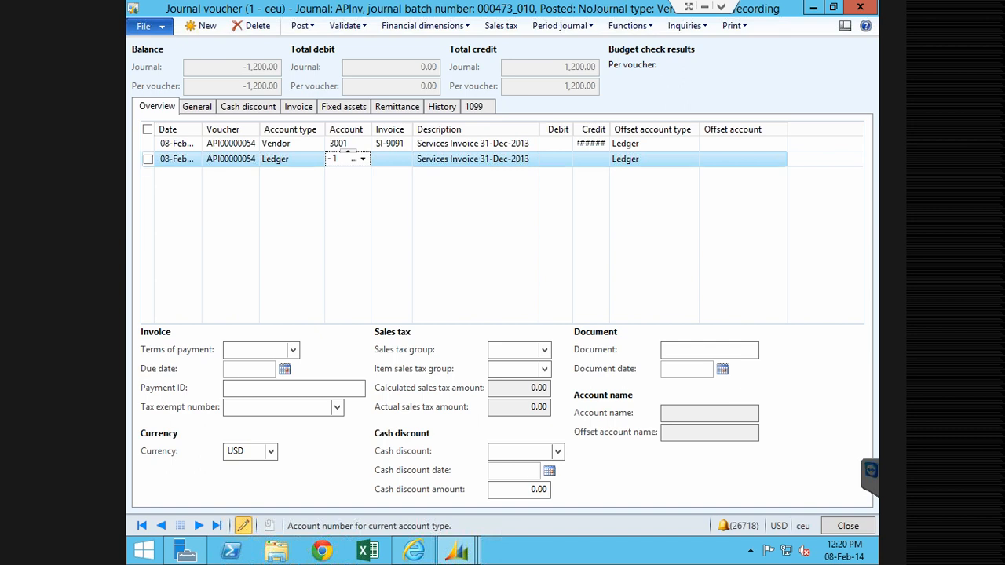
{"action": "key", "text": "Tab"}
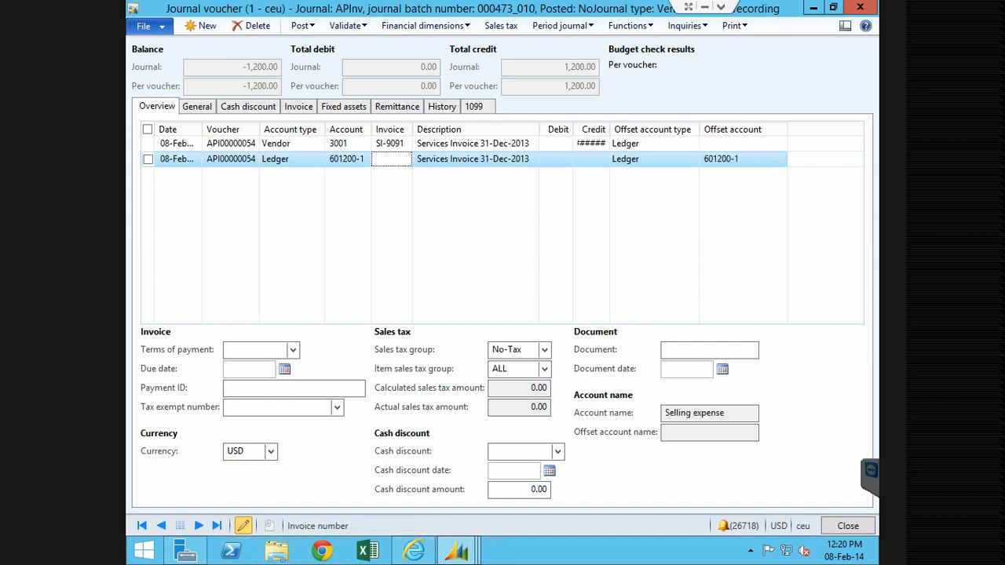
Enter a debit of 800 on the 601200-1 ledger line and clear its offset account.
{"action": "left_click", "coordinate": [561, 161]}
{"action": "type", "text": "800"}
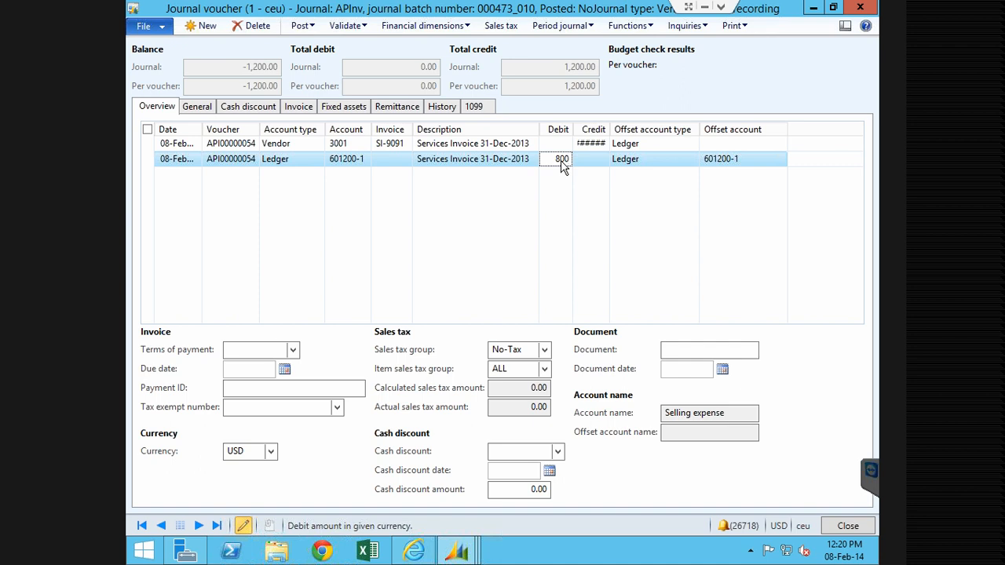
{"action": "key", "text": "Tab"}
{"action": "key", "text": "Tab"}
{"action": "key", "text": "Tab"}
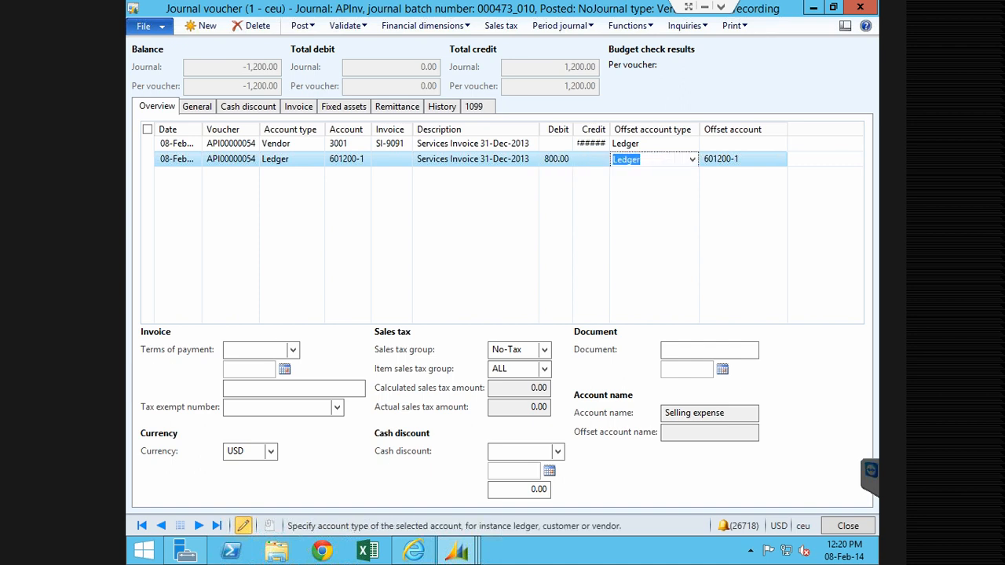
{"action": "key", "text": "Delete"}
{"action": "key", "text": "Tab"}
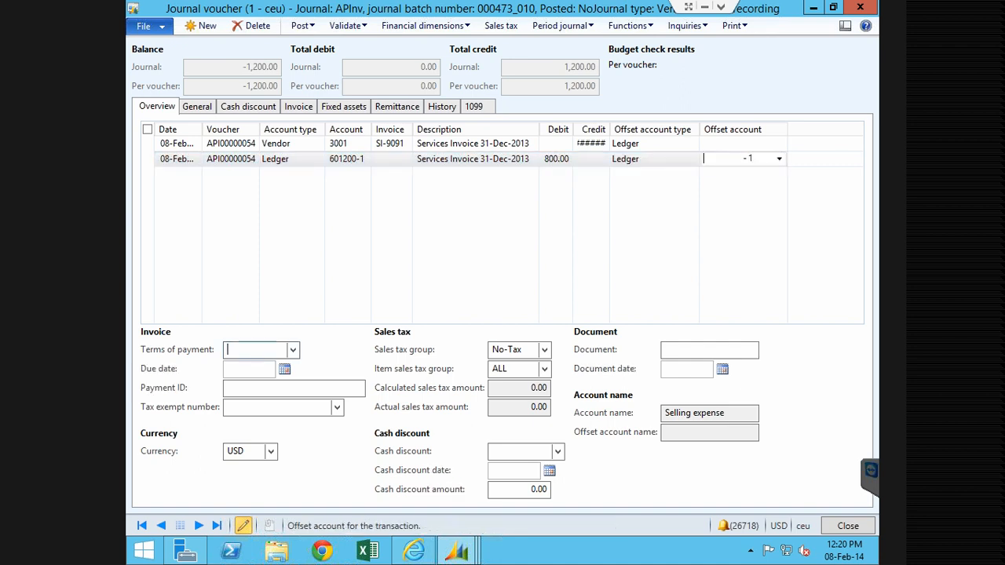
{"action": "left_click", "coordinate": [392, 159]}
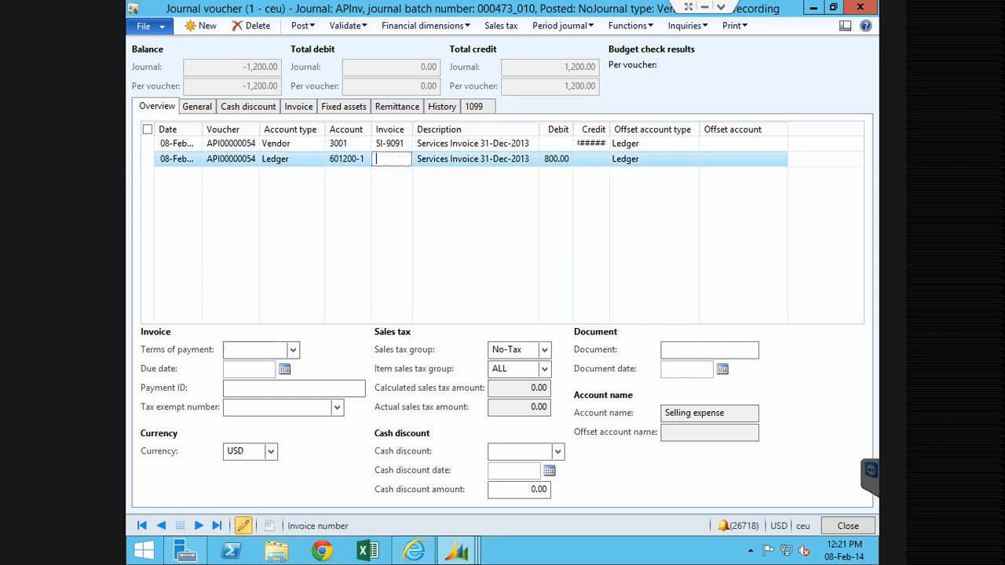
Add a third voucher line with account type Ledger, posting to Selling expense for the Samanabad Branch (601200-2).
{"action": "key", "text": "ctrl+n"}
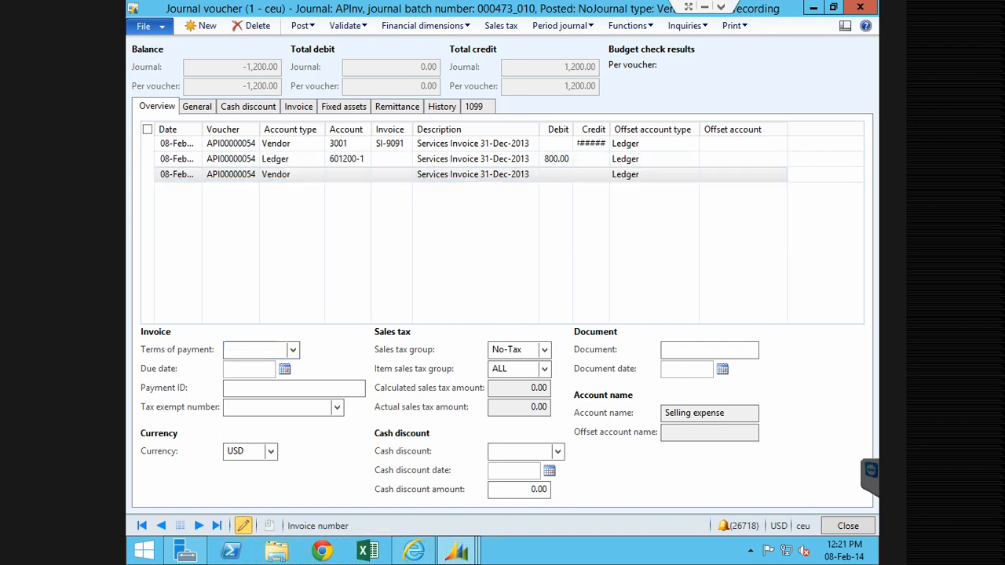
{"action": "left_click", "coordinate": [318, 175]}
{"action": "left_click", "coordinate": [293, 191]}
{"action": "key", "text": "Return"}
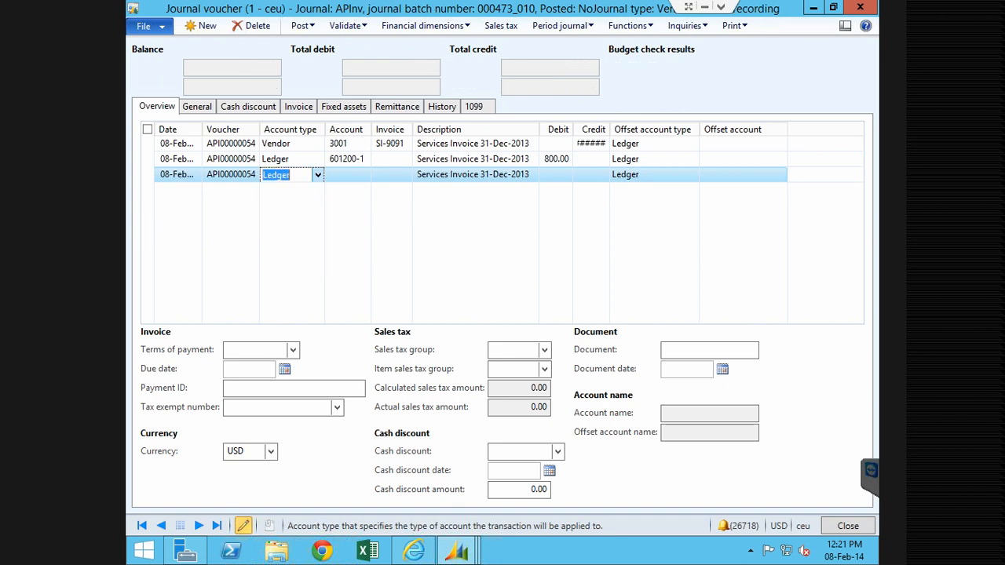
{"action": "left_click", "coordinate": [346, 175]}
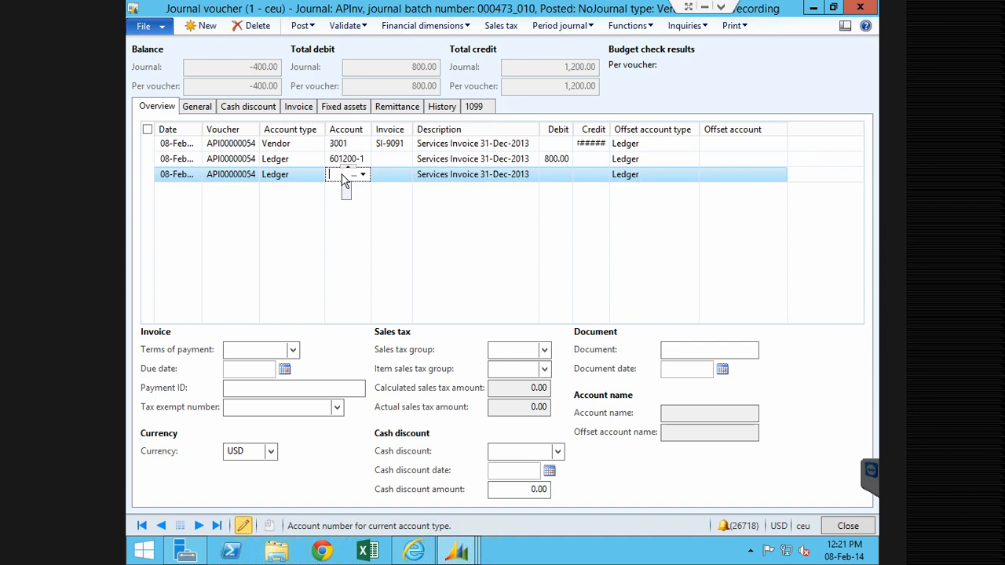
{"action": "left_click", "coordinate": [353, 190]}
{"action": "type", "text": "2"}
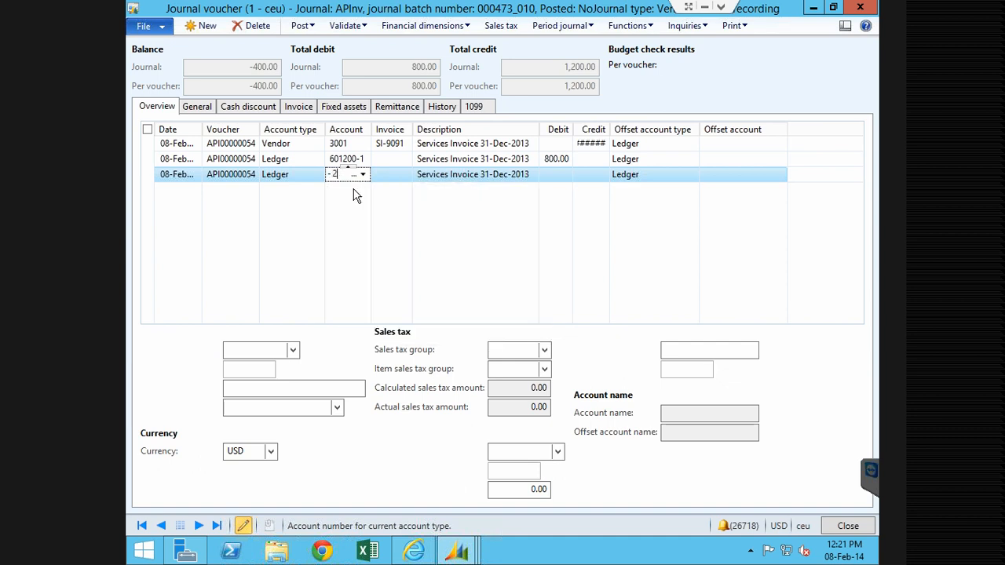
{"action": "key", "text": "Tab"}
Enter a debit of 400 on the 601200-2 ledger line and clear its offset account.
{"action": "type", "text": "400"}
{"action": "key", "text": "Tab"}
{"action": "key", "text": "Tab"}
{"action": "key", "text": "Tab"}
{"action": "key", "text": "Delete"}
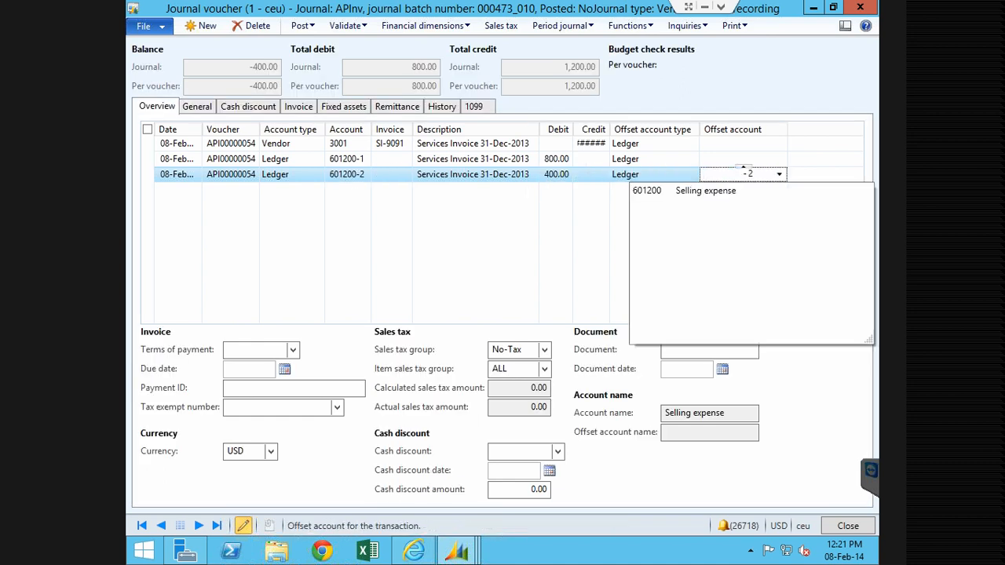
{"action": "key", "text": "shift+Tab"}
{"action": "key", "text": "shift+Tab"}
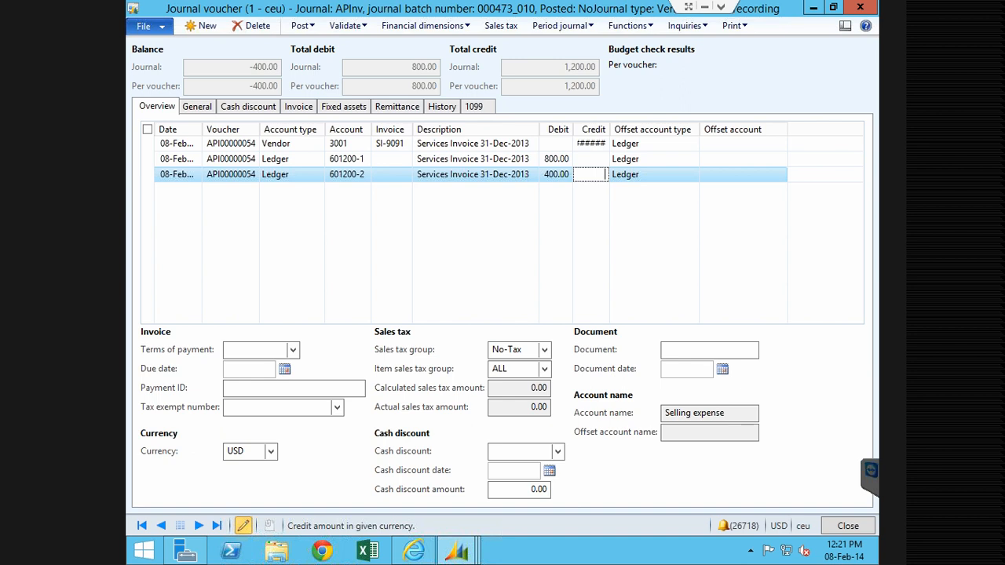
{"action": "key", "text": "Up"}
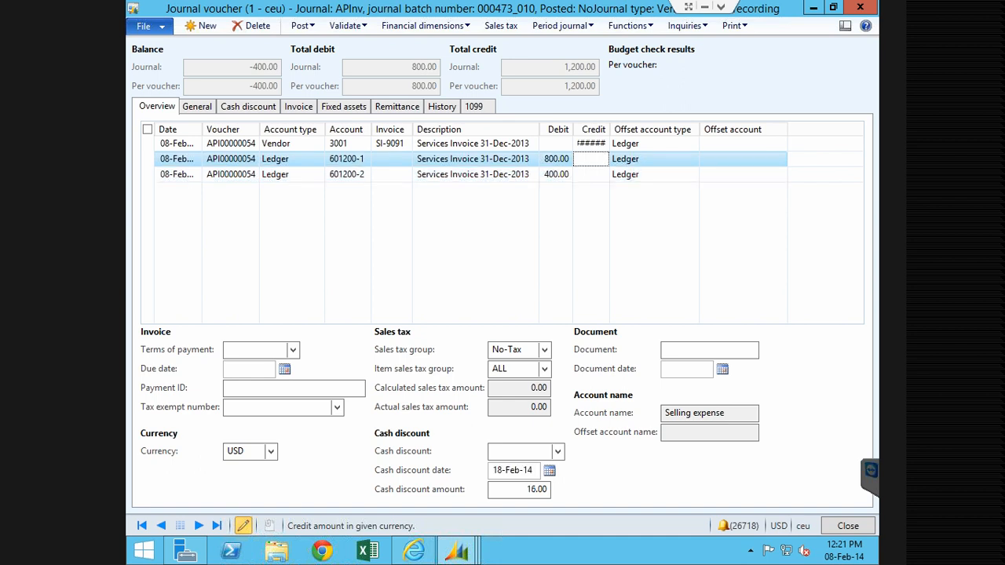
Validate the whole invoice journal with its vendor line and two ledger lines, and dismiss the results log.
{"action": "key", "text": "Down"}
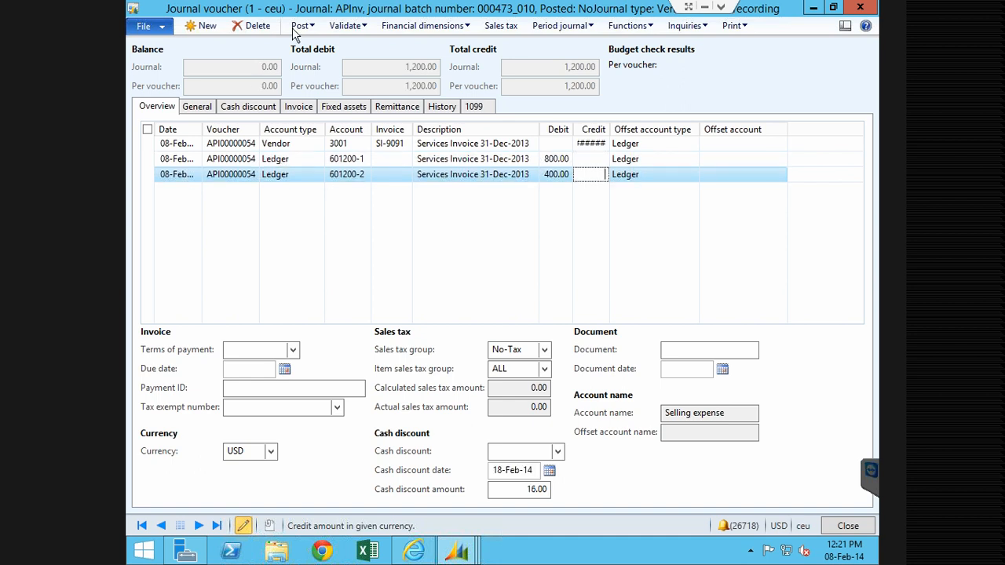
{"action": "left_click", "coordinate": [340, 26]}
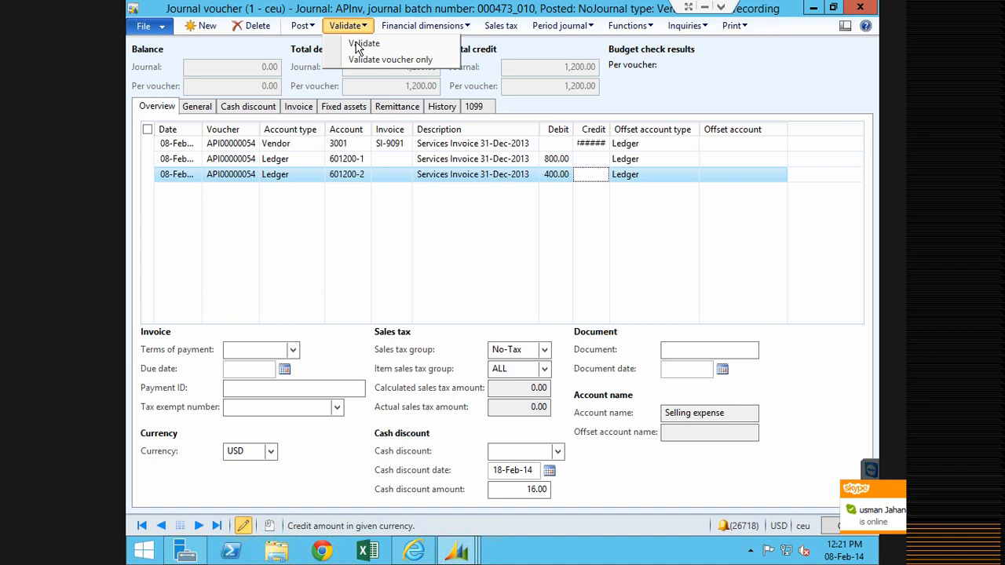
{"action": "left_click", "coordinate": [357, 45]}
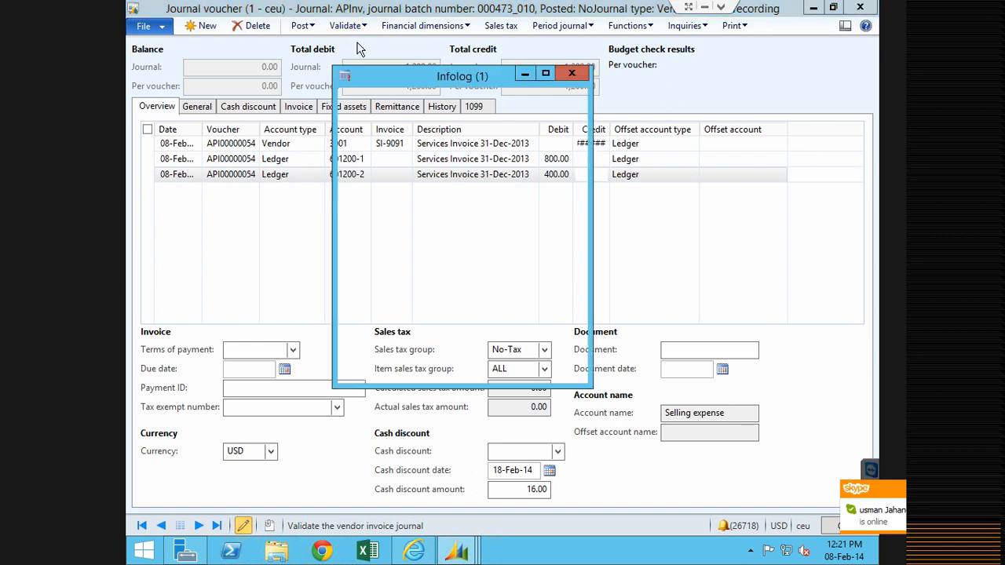
{"action": "key", "text": "Escape"}
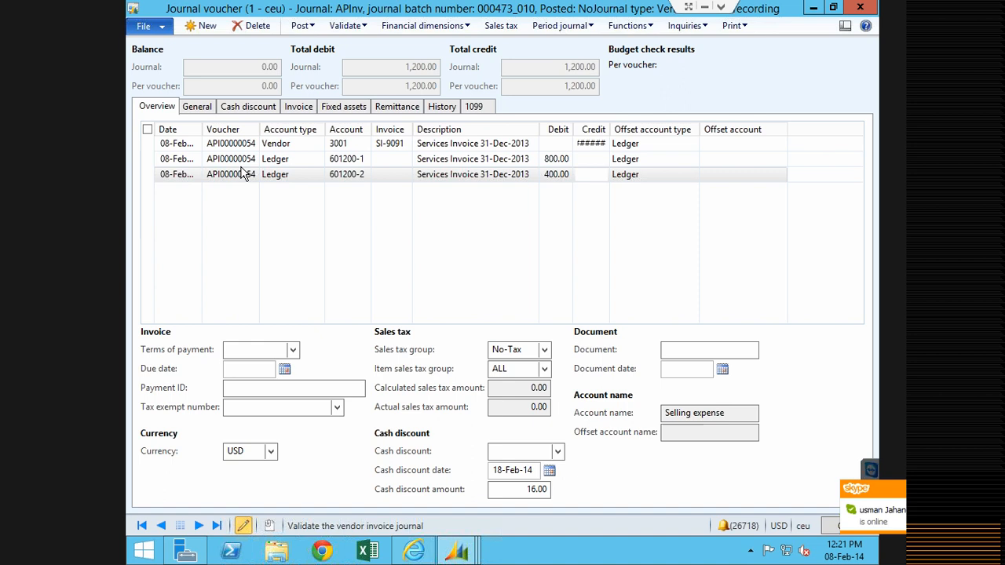
In the invoice details of the 601200-1 ledger line, choose the worker who approved the record.
{"action": "left_click", "coordinate": [242, 154]}
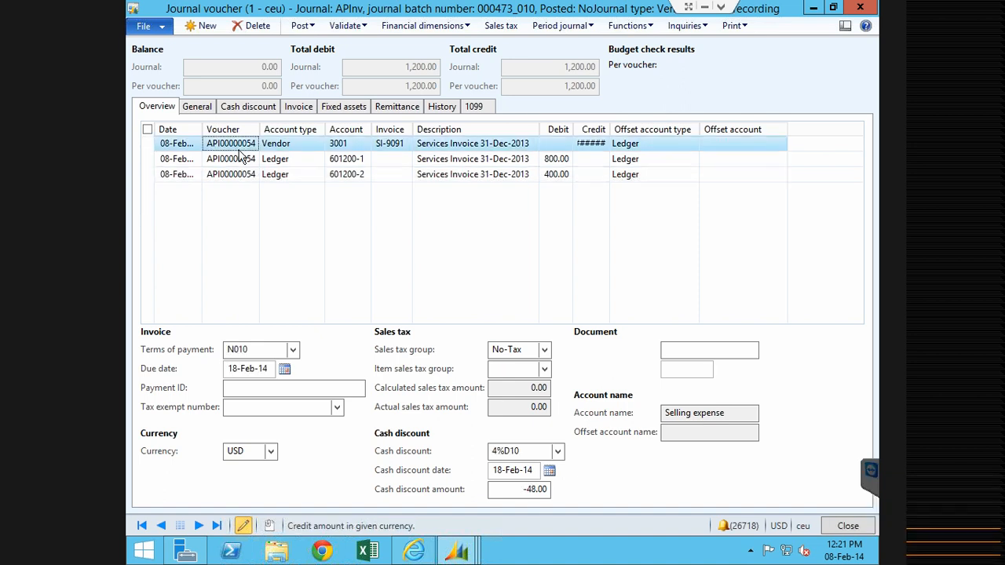
{"action": "left_click", "coordinate": [196, 106]}
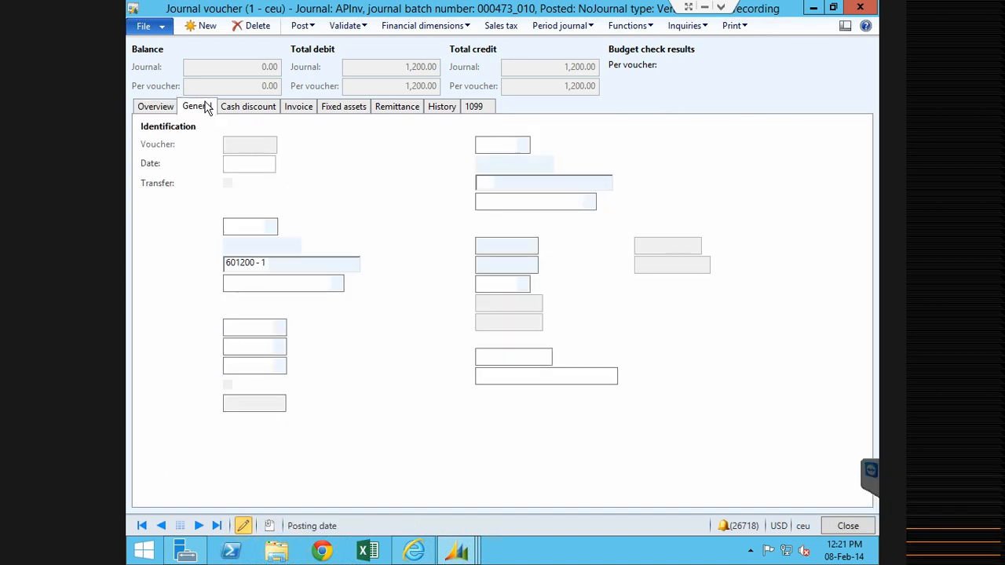
{"action": "left_click", "coordinate": [254, 108]}
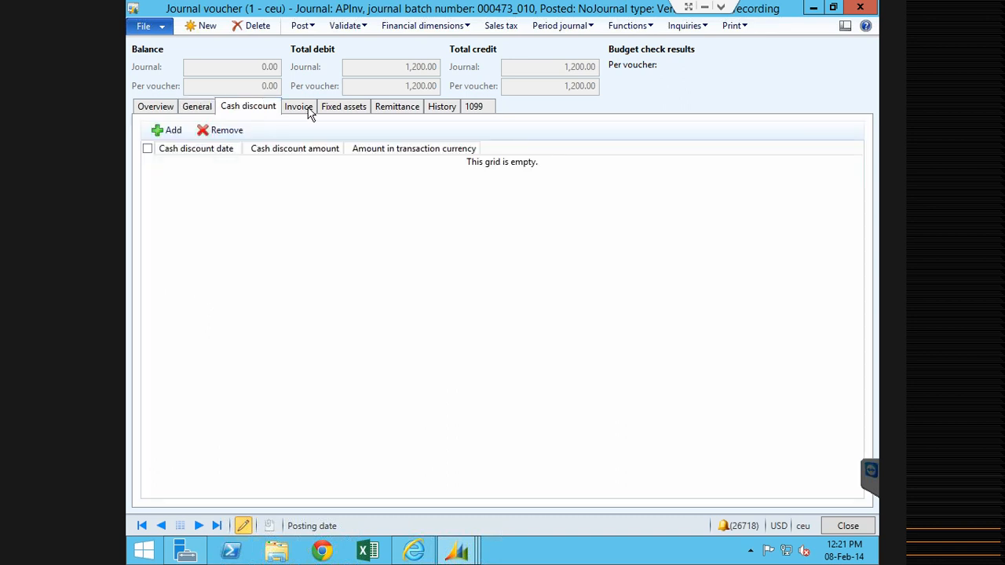
{"action": "left_click", "coordinate": [309, 110]}
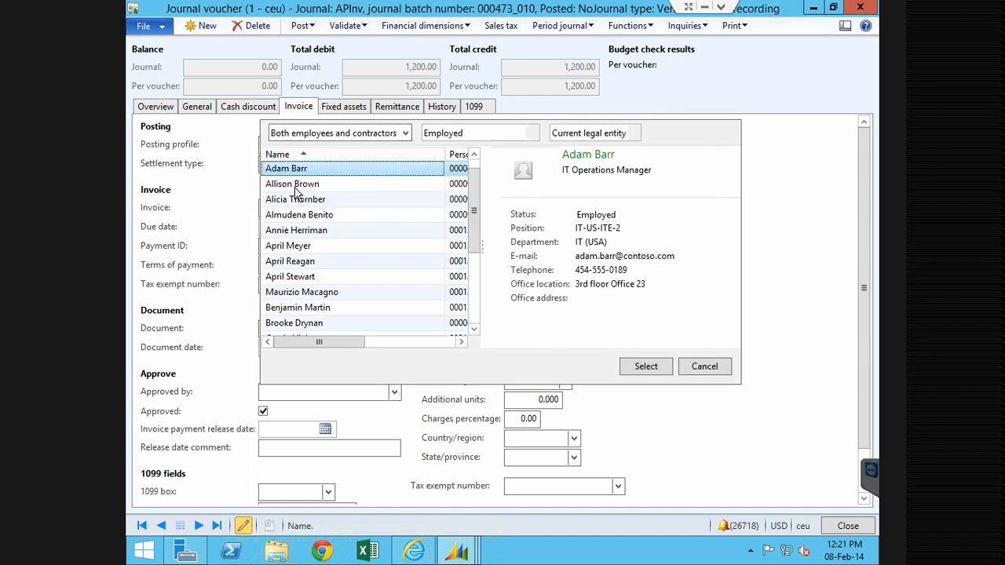
{"action": "key", "text": "Return"}
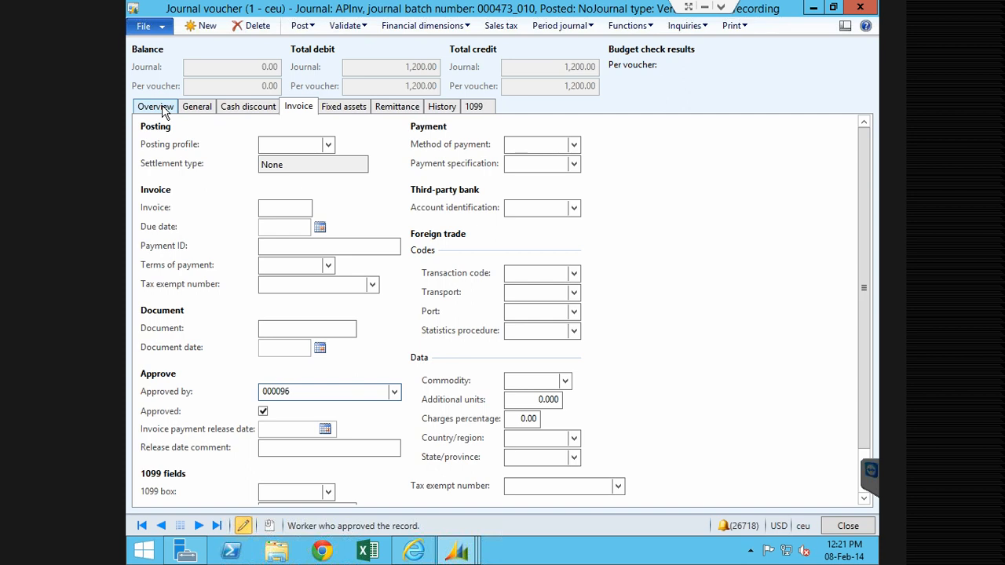
{"action": "left_click", "coordinate": [162, 107]}
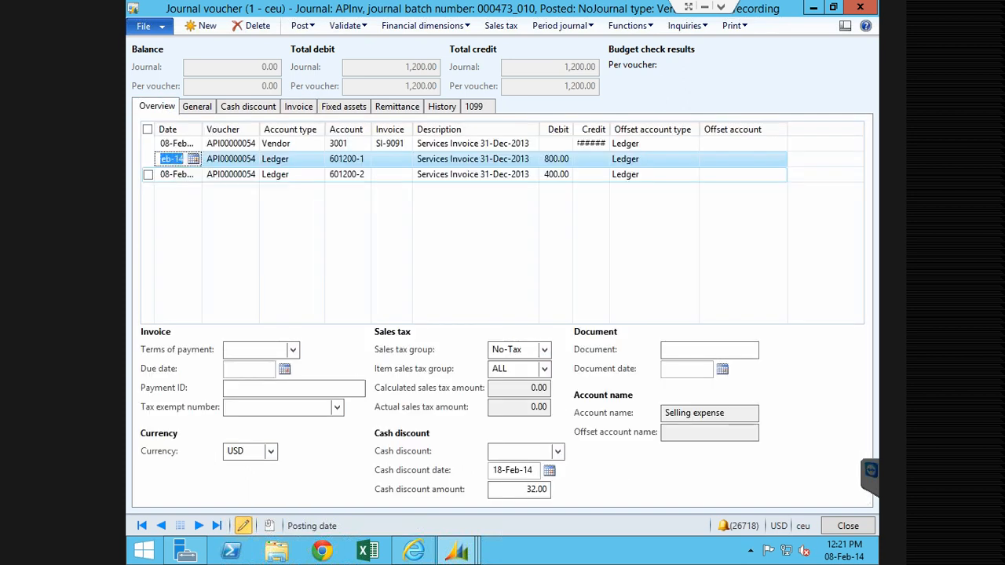
Assign the same approving worker to the 601200-2 ledger line and check the vendor line's invoice details.
{"action": "left_click", "coordinate": [299, 107]}
{"action": "left_click", "coordinate": [392, 393]}
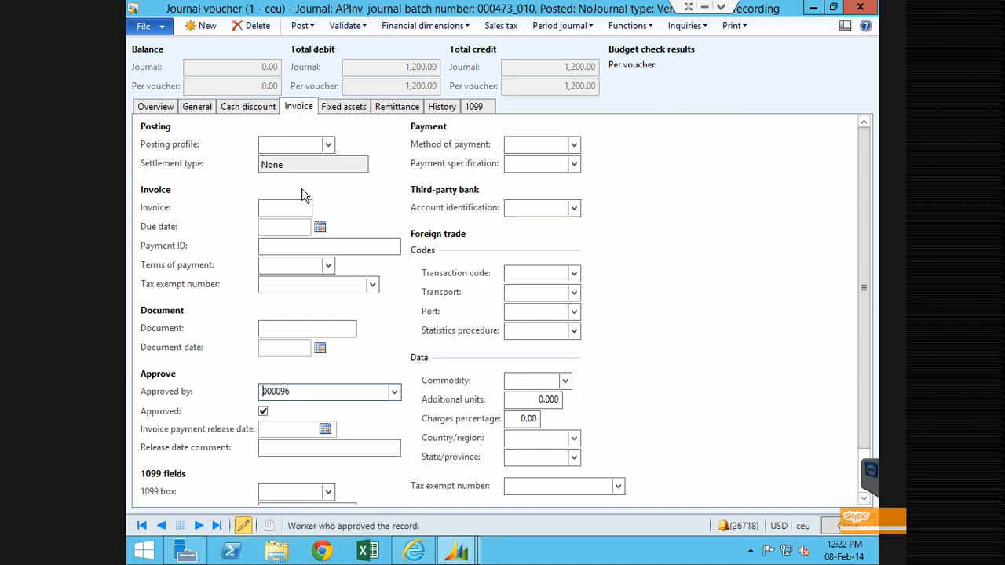
{"action": "left_click", "coordinate": [156, 107]}
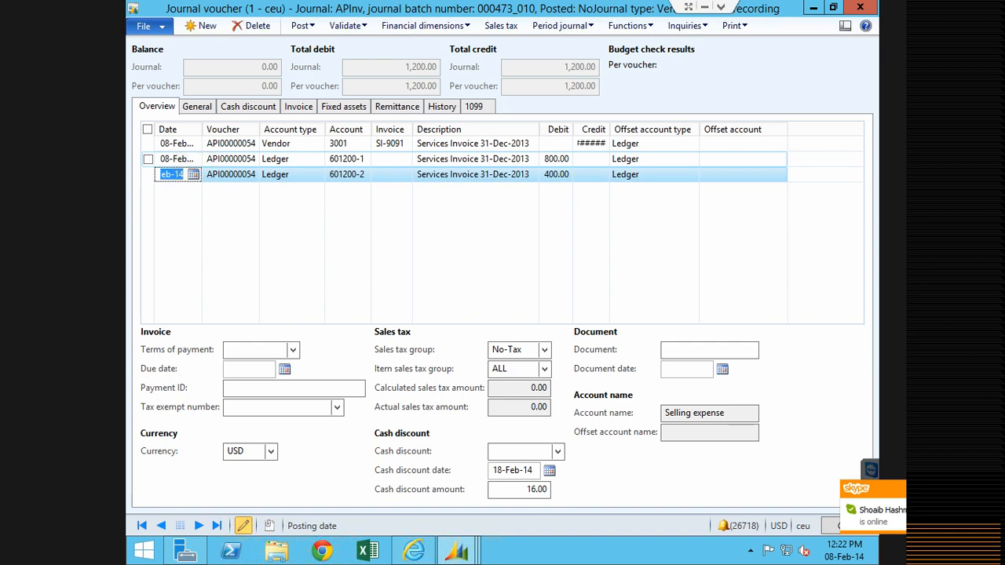
{"action": "left_click", "coordinate": [278, 143]}
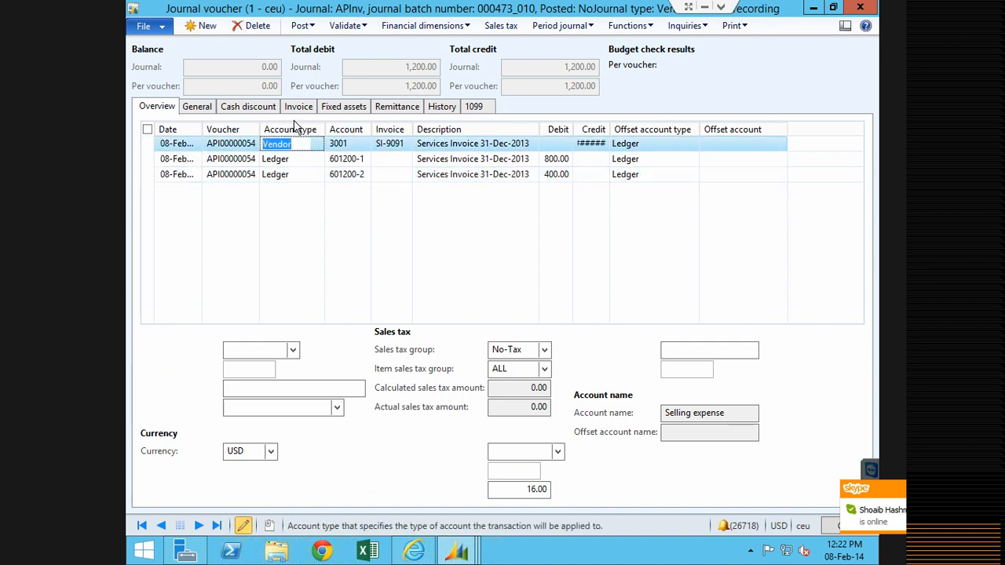
{"action": "left_click", "coordinate": [298, 107]}
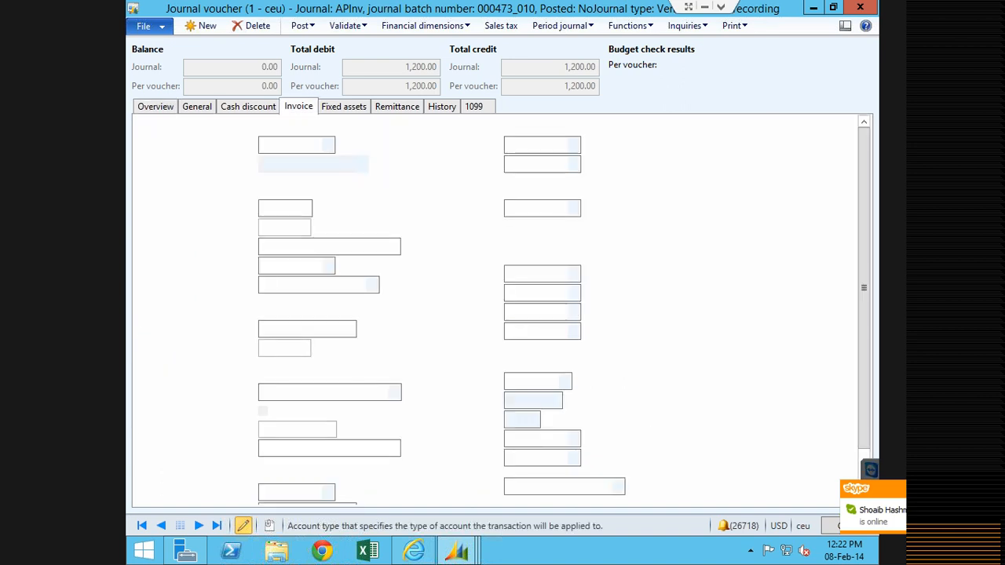
{"action": "left_click", "coordinate": [154, 106]}
Validate the journal again, read the full text of the voucher's error, and go back to the vendor line's account.
{"action": "left_click", "coordinate": [347, 26]}
{"action": "left_click", "coordinate": [363, 45]}
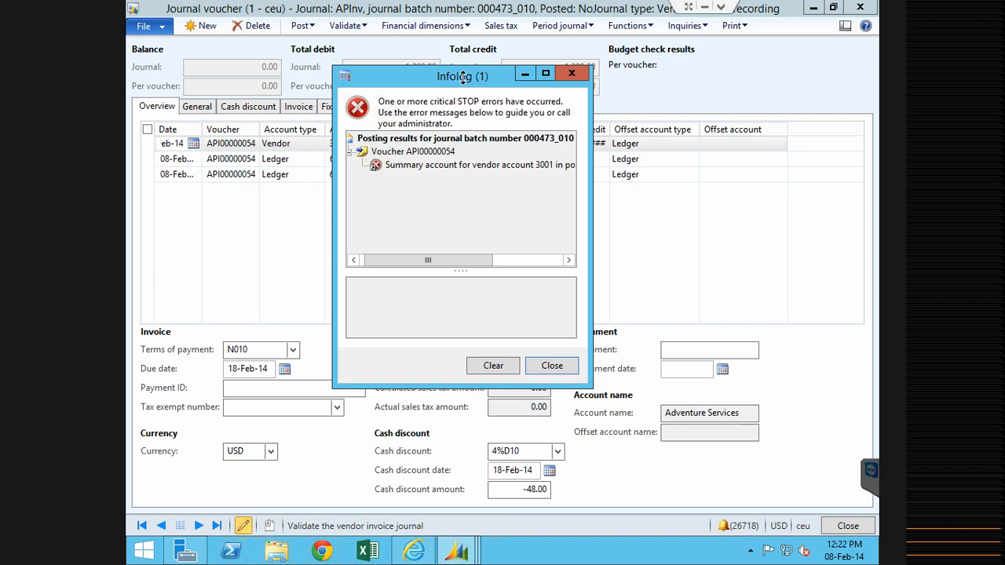
{"action": "left_click", "coordinate": [471, 165]}
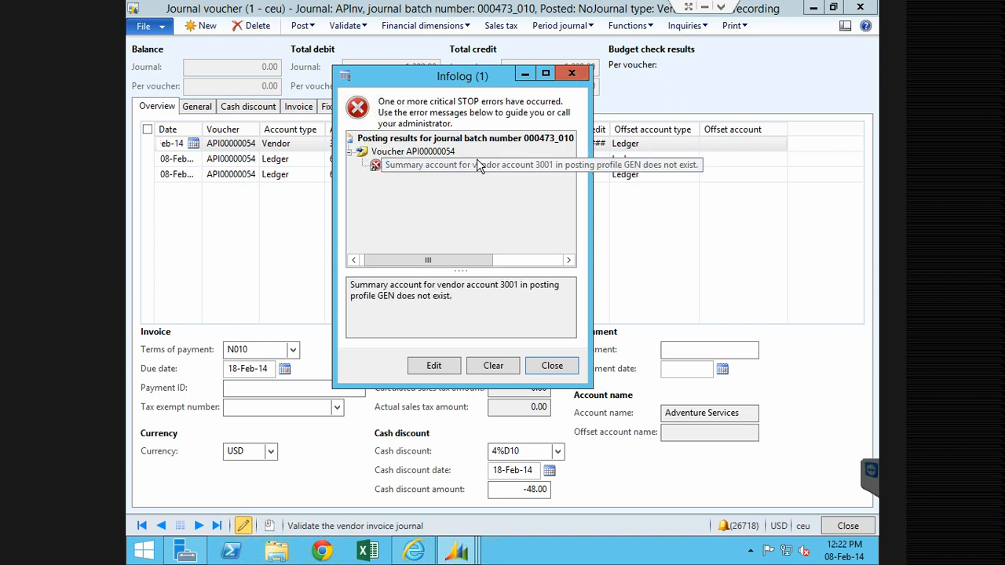
{"action": "left_click", "coordinate": [572, 74]}
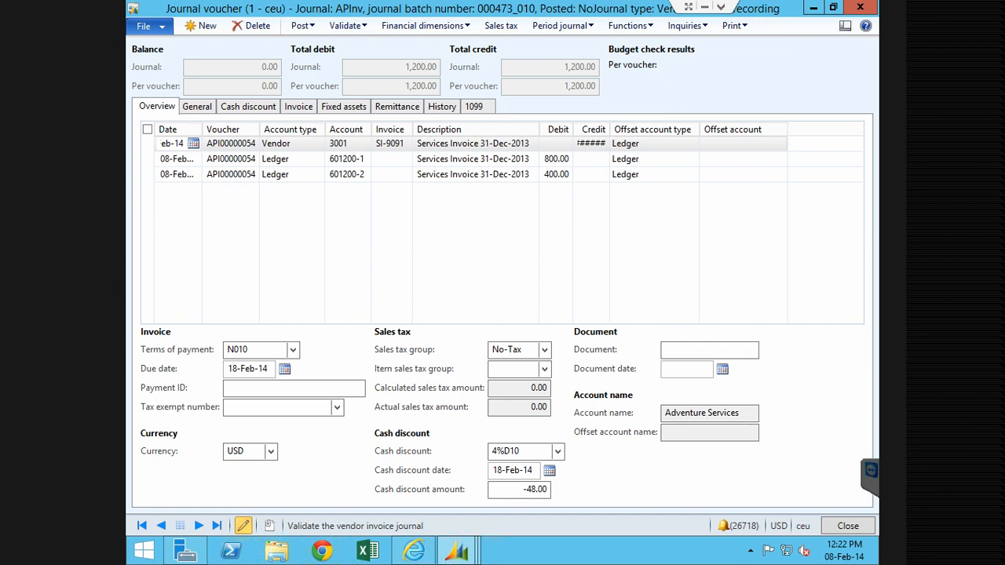
{"action": "left_click", "coordinate": [346, 145]}
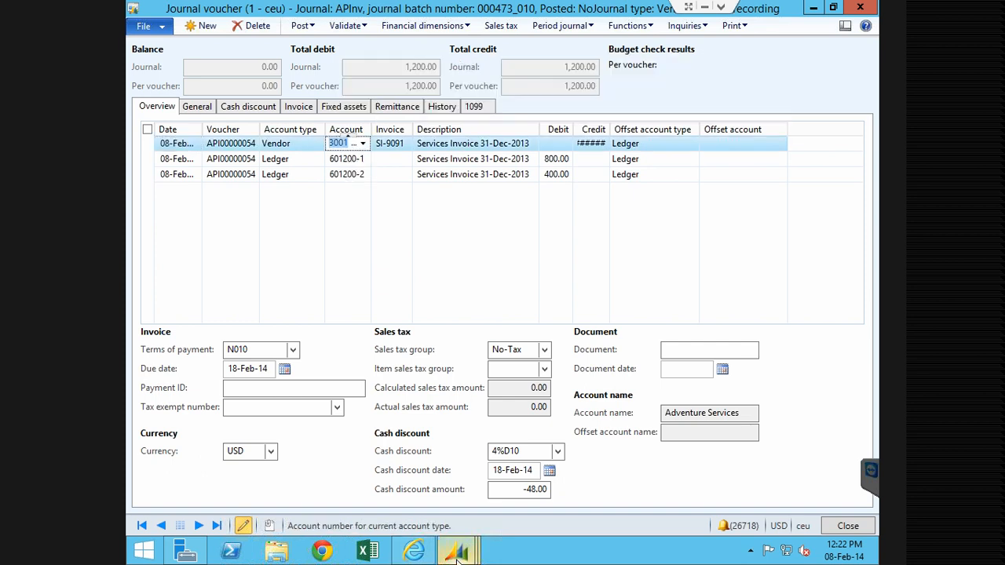
Open the vendor posting profiles from the Accounts payable area page and add a GEN setup line with account code All.
{"action": "left_click", "coordinate": [457, 560]}
{"action": "mouse_move", "coordinate": [456, 559]}
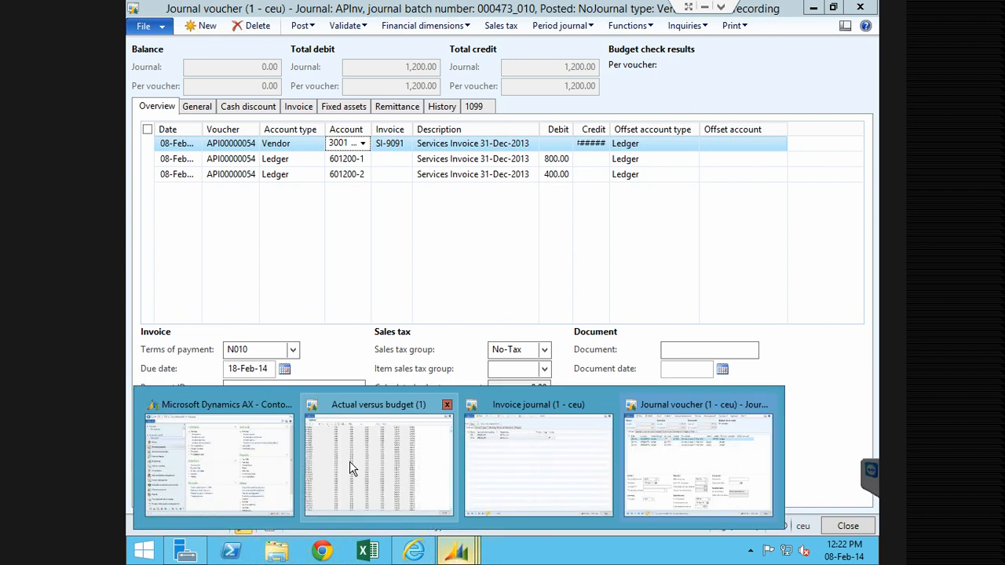
{"action": "left_click", "coordinate": [228, 463]}
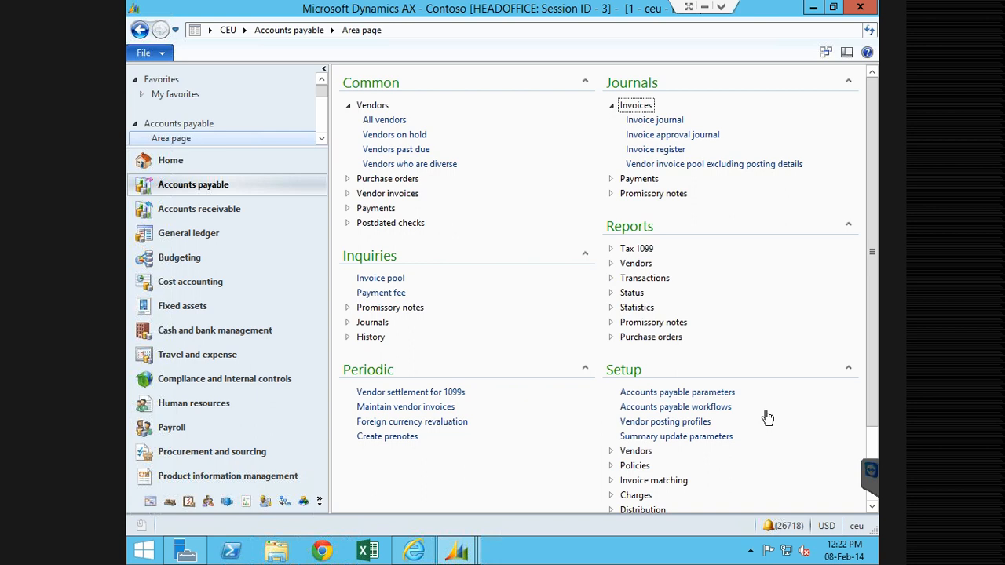
{"action": "left_click", "coordinate": [766, 417]}
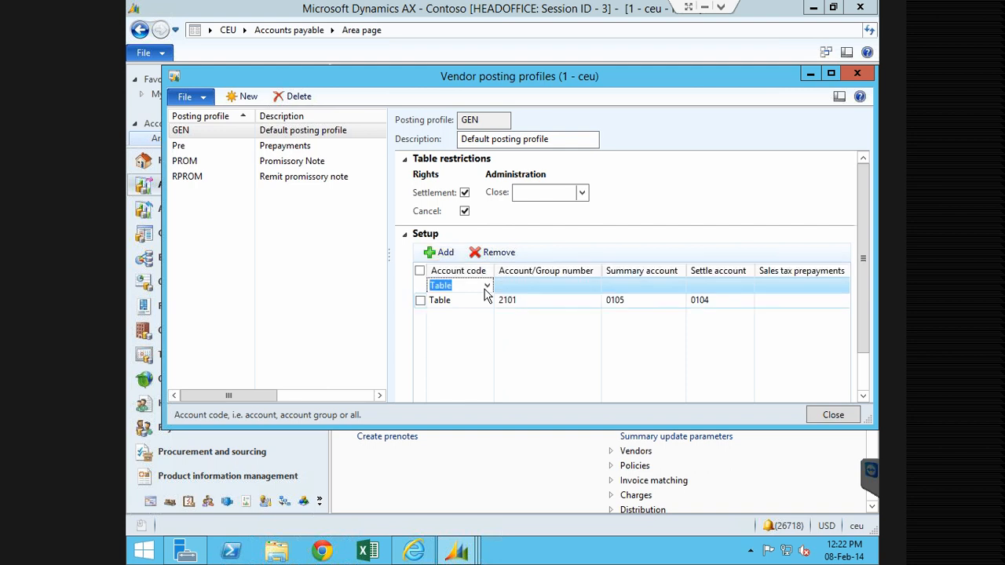
{"action": "left_click", "coordinate": [485, 286]}
{"action": "left_click", "coordinate": [454, 327]}
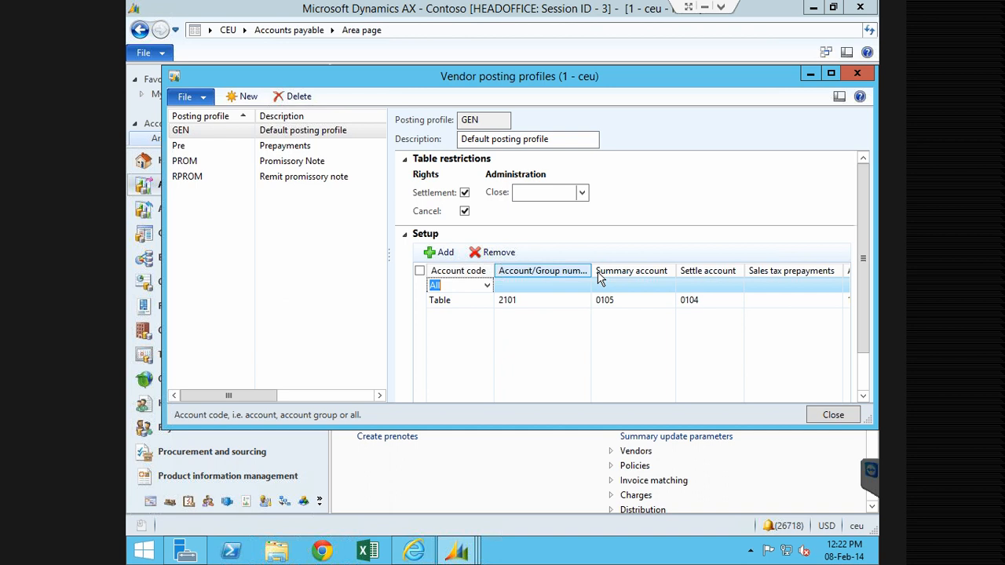
Set the summary account of the GEN profile's All line to 211100, leave its settle account empty, and close the posting profiles.
{"action": "key", "text": "Tab"}
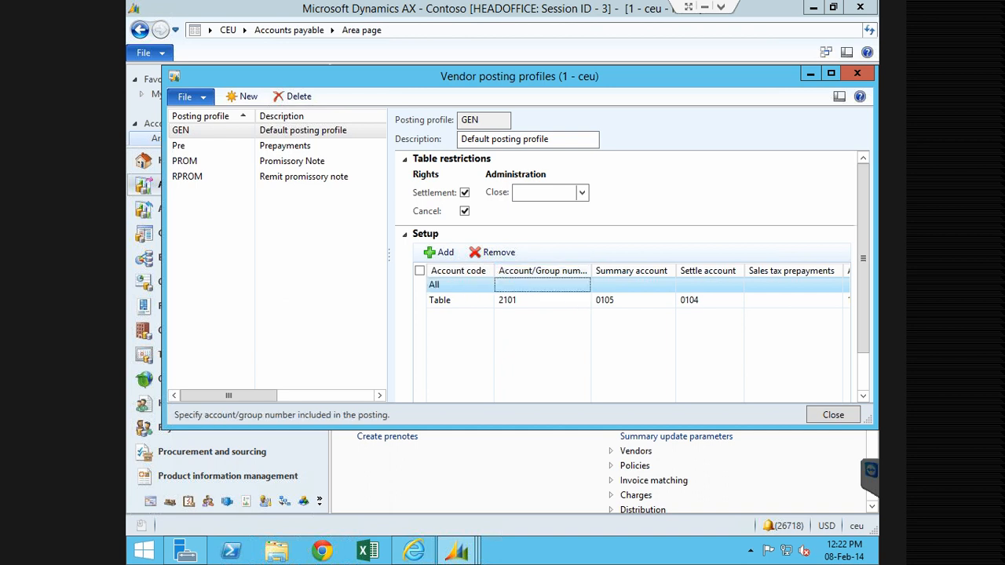
{"action": "key", "text": "Tab"}
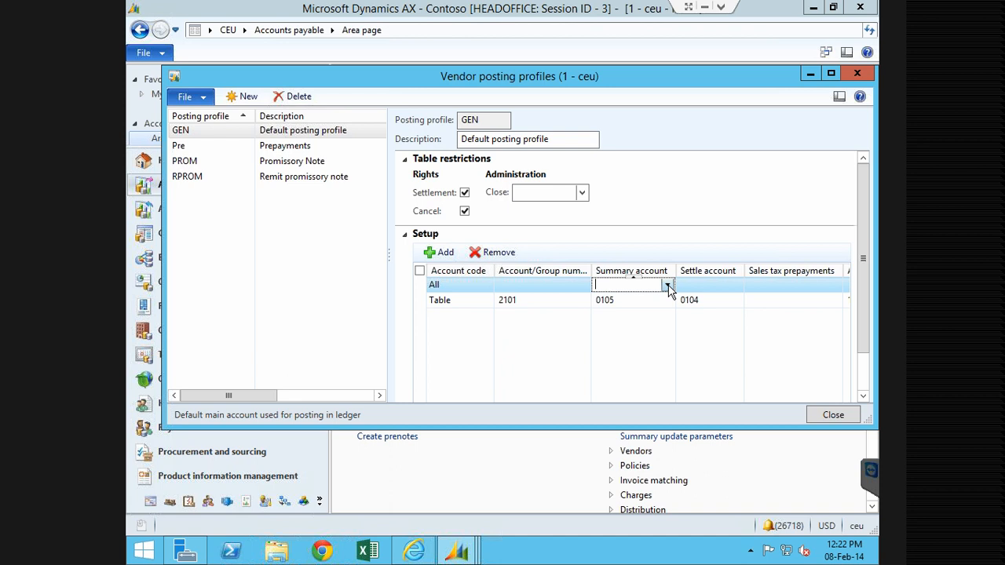
{"action": "left_click", "coordinate": [667, 286]}
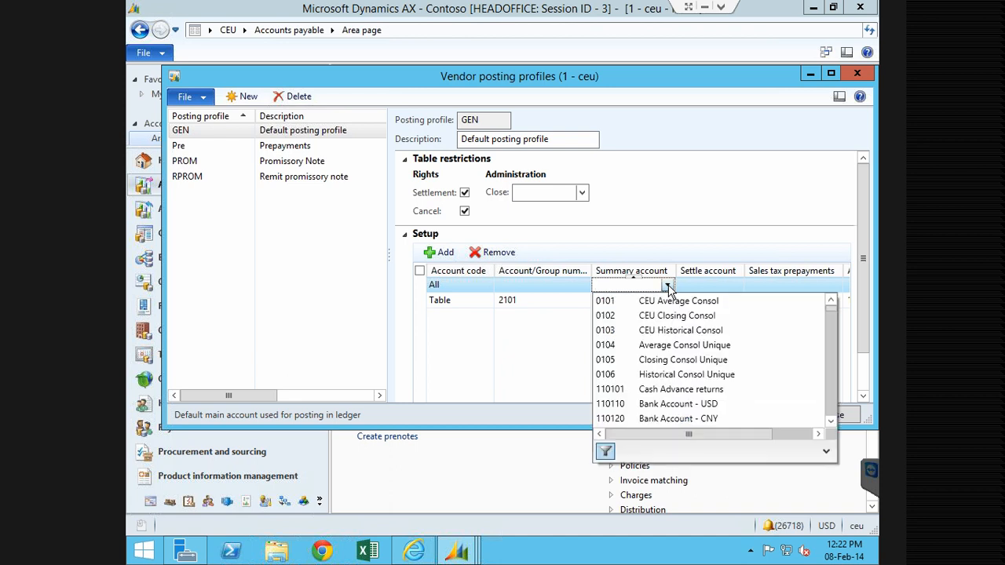
{"action": "scroll", "coordinate": [834, 420], "scroll_direction": "down", "scroll_amount": 4}
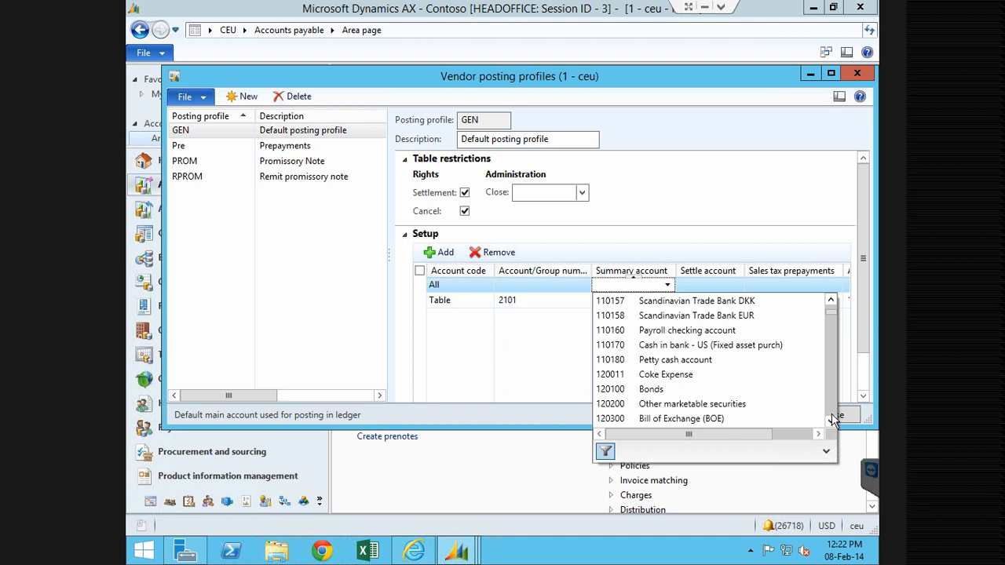
{"action": "scroll", "coordinate": [833, 420], "scroll_direction": "down", "scroll_amount": 3}
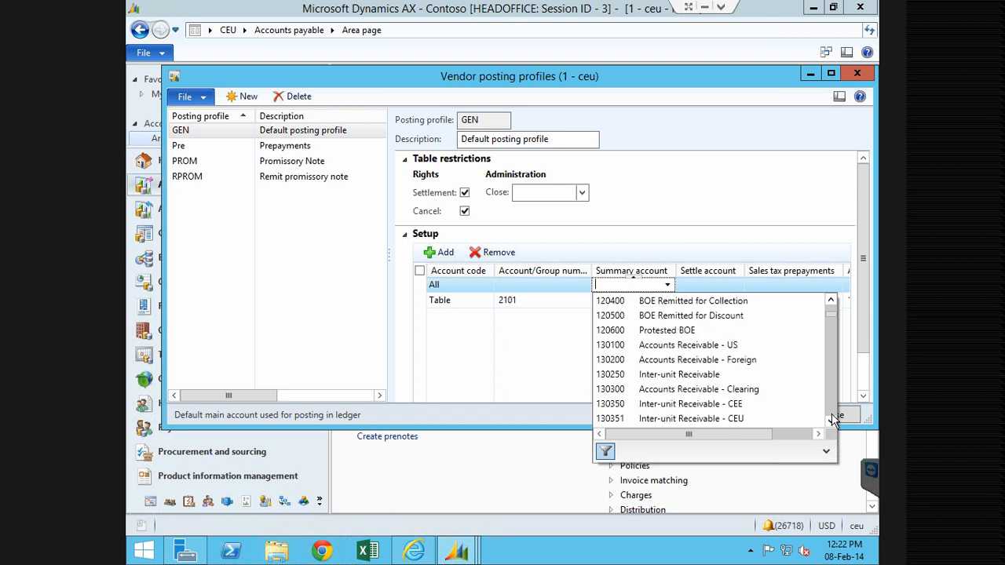
{"action": "scroll", "coordinate": [833, 420], "scroll_direction": "down", "scroll_amount": 3}
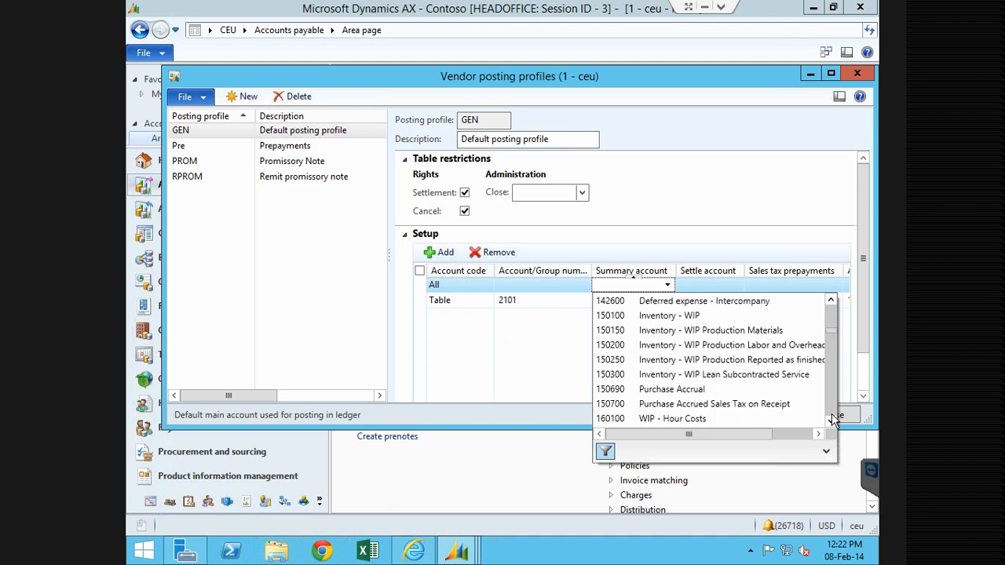
{"action": "type", "text": "pa"}
{"action": "key", "text": "BackSpace"}
{"action": "key", "text": "BackSpace"}
{"action": "type", "text": "accoun"}
{"action": "left_click", "coordinate": [646, 346]}
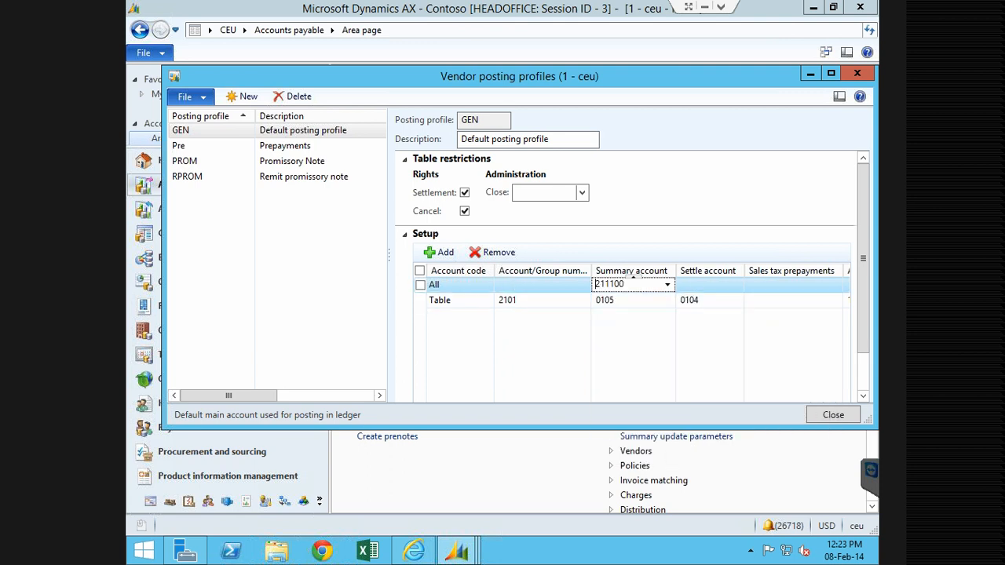
{"action": "key", "text": "Tab"}
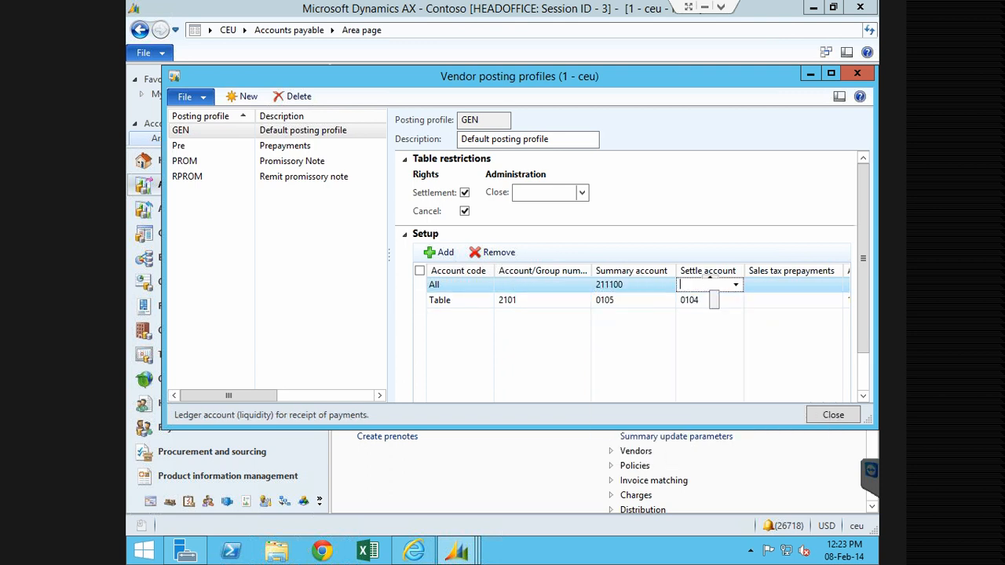
{"action": "left_click", "coordinate": [858, 73]}
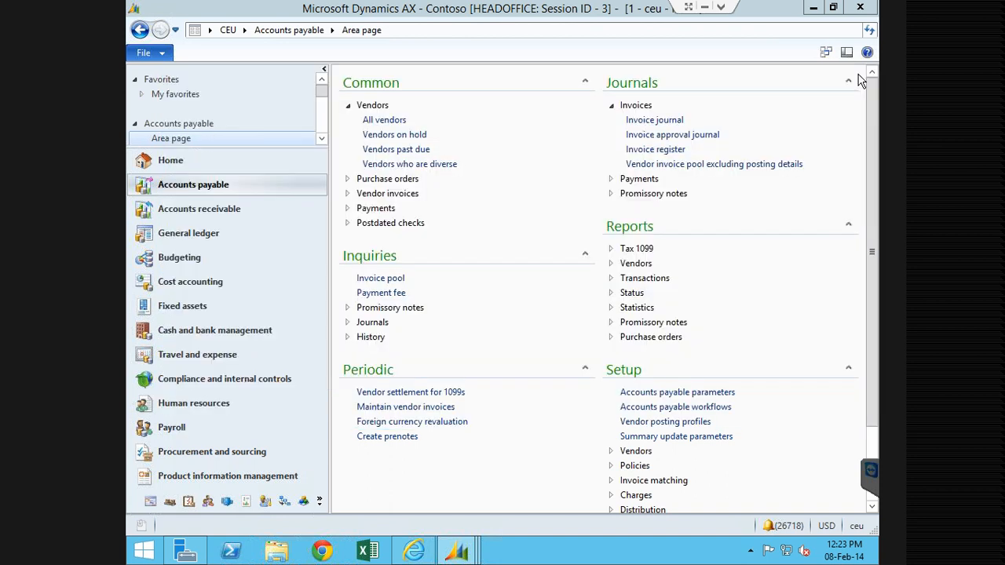
Return to the open journal voucher, validate the services invoice journal, and post it.
{"action": "left_click", "coordinate": [456, 551]}
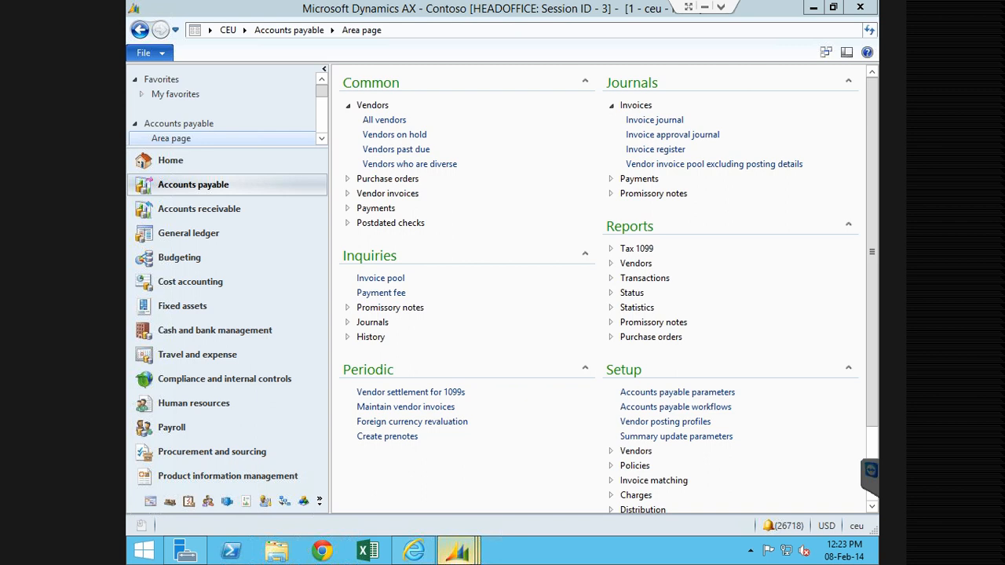
{"action": "left_click", "coordinate": [456, 551]}
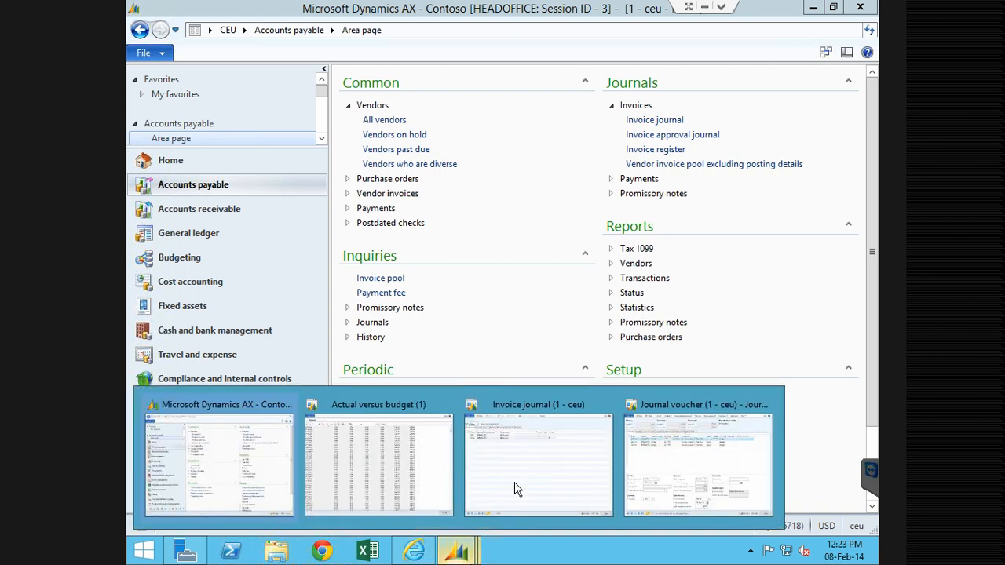
{"action": "left_click", "coordinate": [695, 450]}
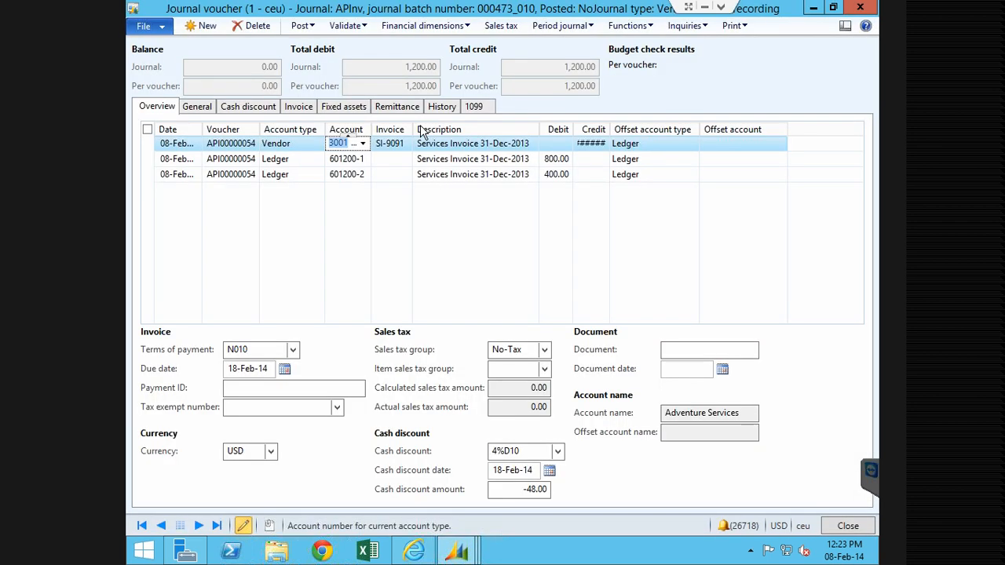
{"action": "left_click", "coordinate": [345, 25]}
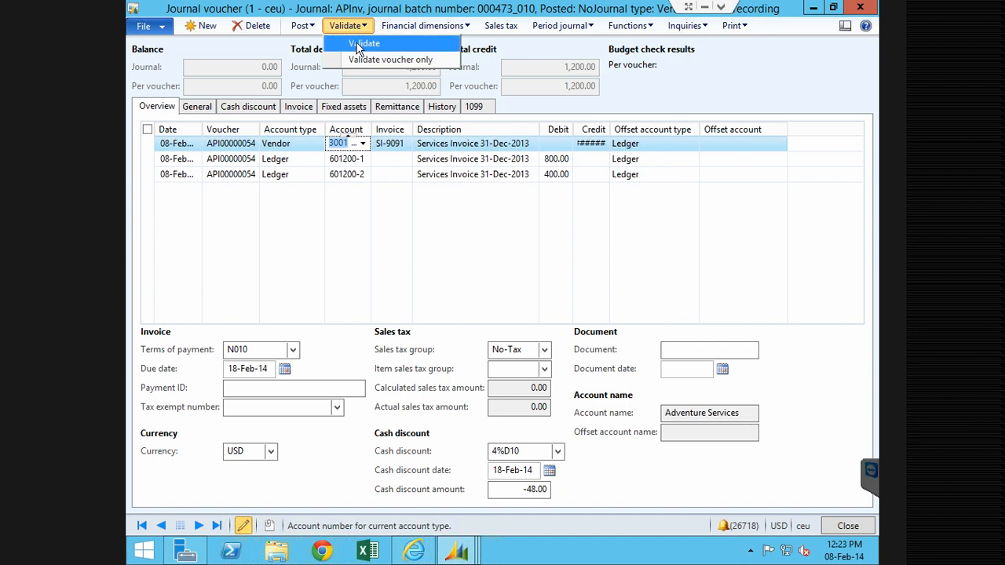
{"action": "left_click", "coordinate": [358, 44]}
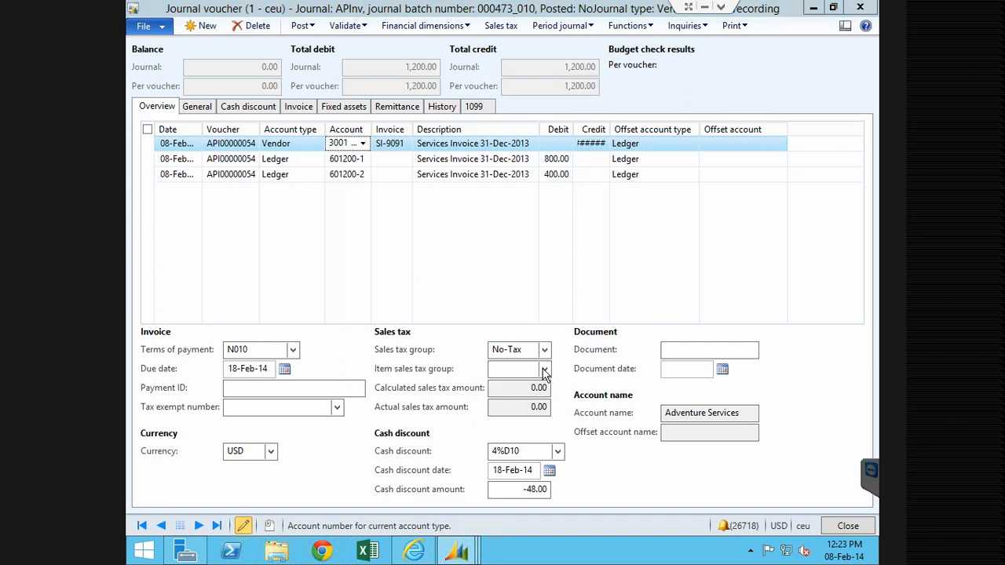
{"action": "left_click", "coordinate": [302, 25]}
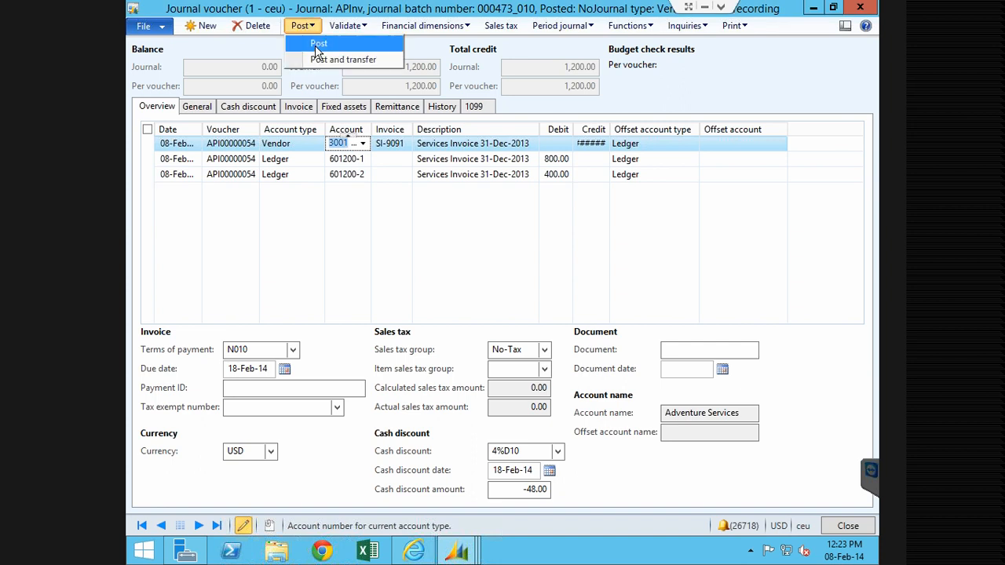
{"action": "left_click", "coordinate": [317, 46]}
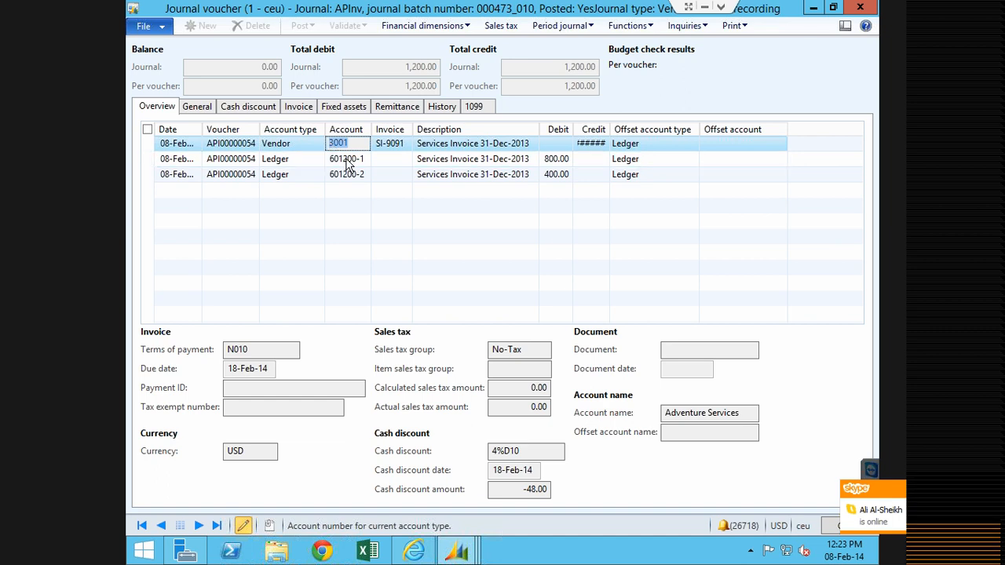
Check the debit amounts on the posted 601200-1 and 601200-2 ledger lines and close the invoice journal.
{"action": "left_click", "coordinate": [558, 159]}
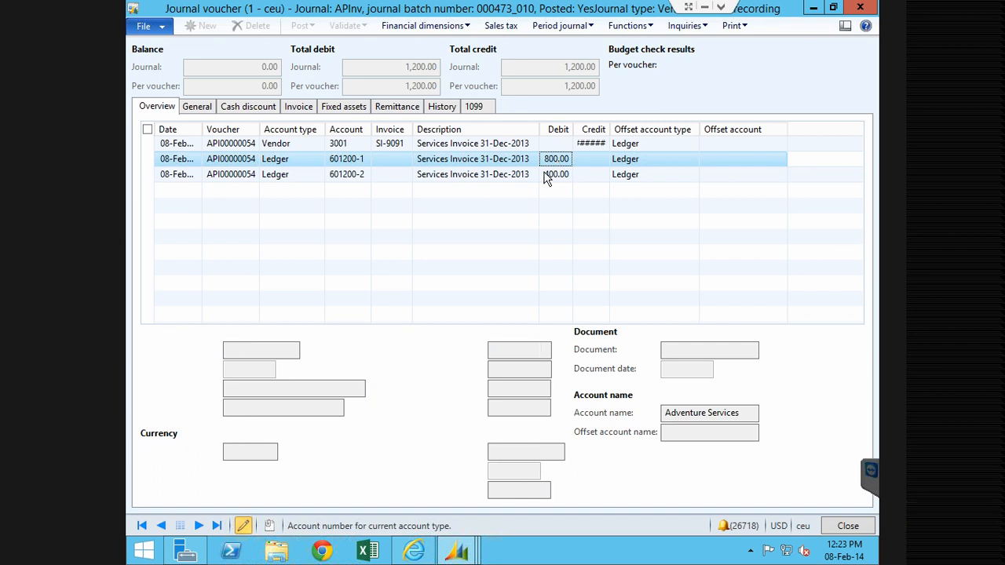
{"action": "left_click", "coordinate": [543, 175]}
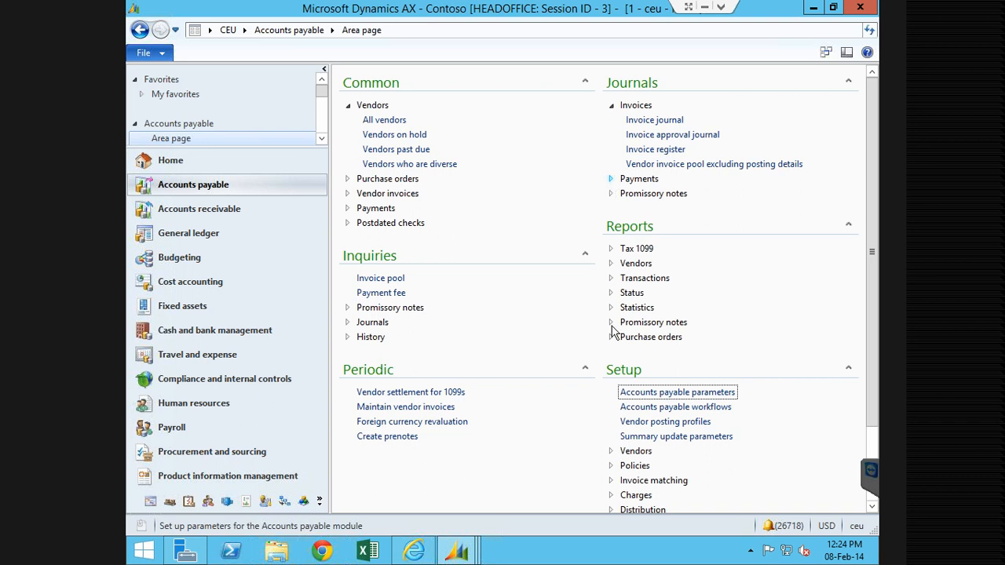
{"action": "left_click", "coordinate": [456, 551]}
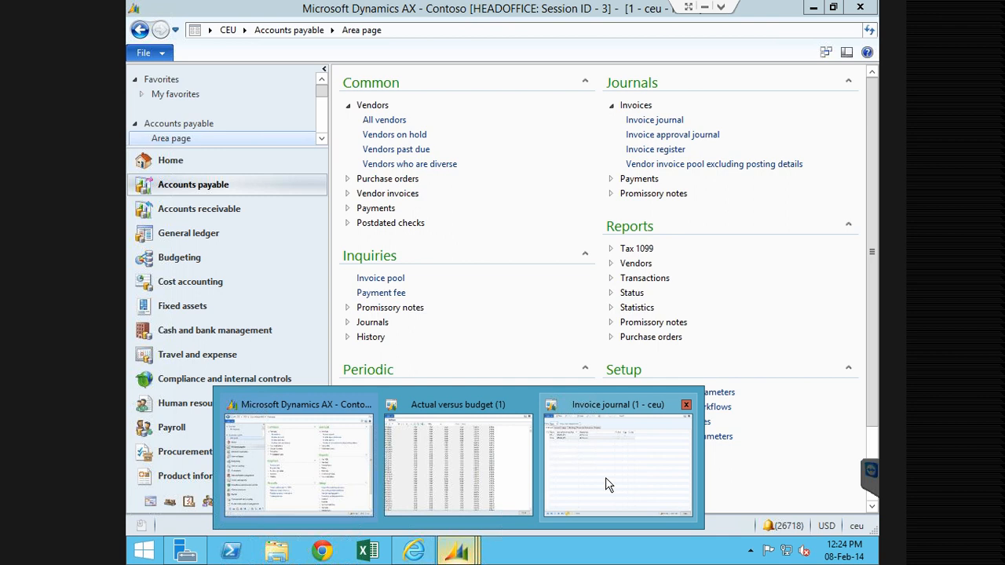
{"action": "left_click", "coordinate": [605, 477]}
{"action": "left_click", "coordinate": [860, 7]}
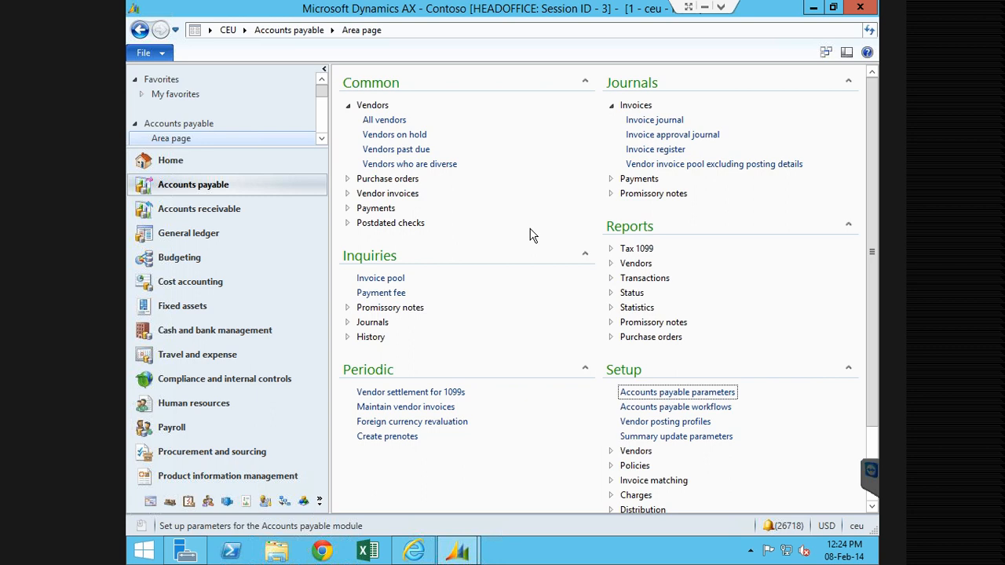
Open the invoice journal and enter a voucher line for vendor Adventure Services with invoice SI-9092 and description "Services Invoice 31-Dec-2015".
{"action": "left_click", "coordinate": [655, 121]}
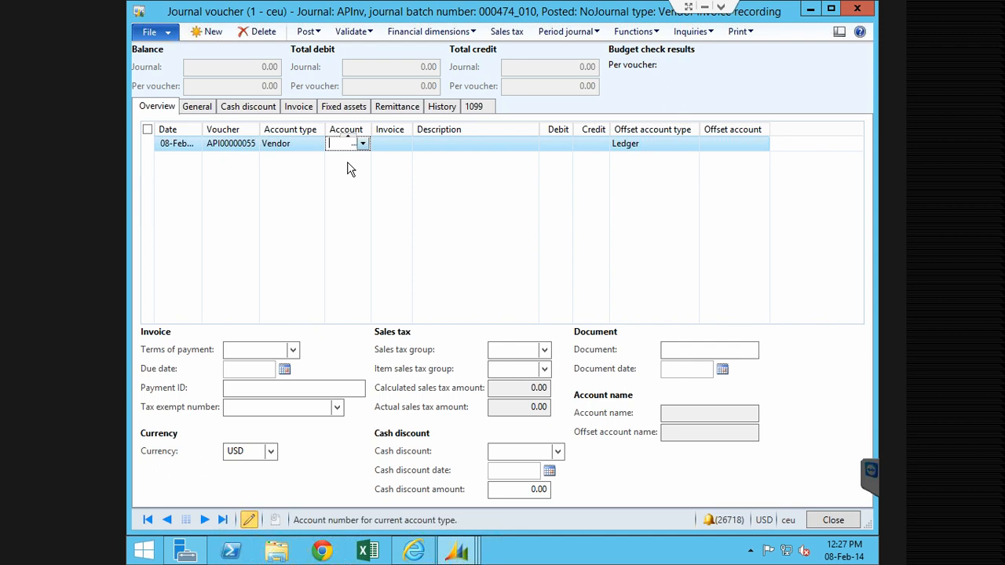
{"action": "key", "text": "alt+Down"}
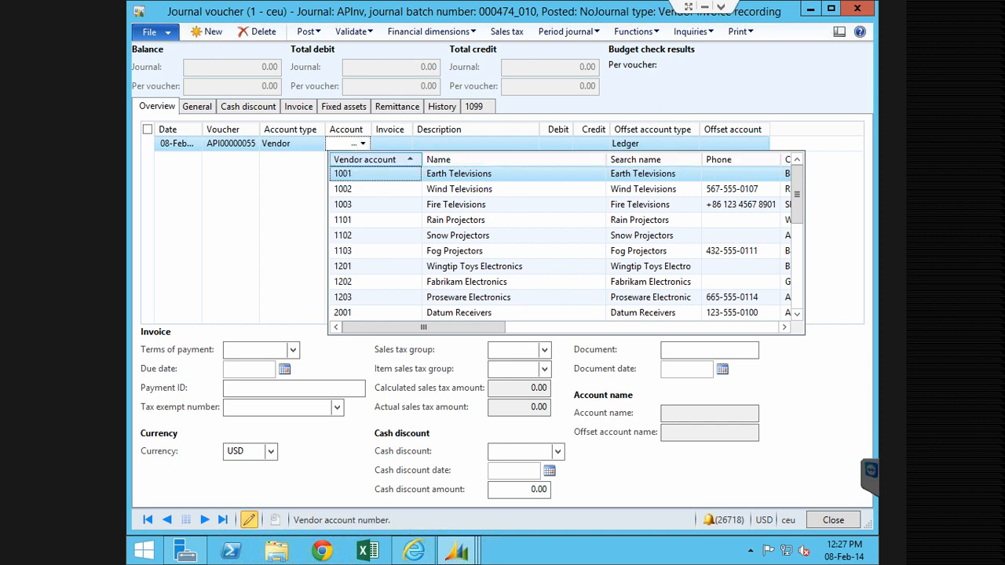
{"action": "type", "text": "3001"}
{"action": "key", "text": "Tab"}
{"action": "type", "text": "SI-9092"}
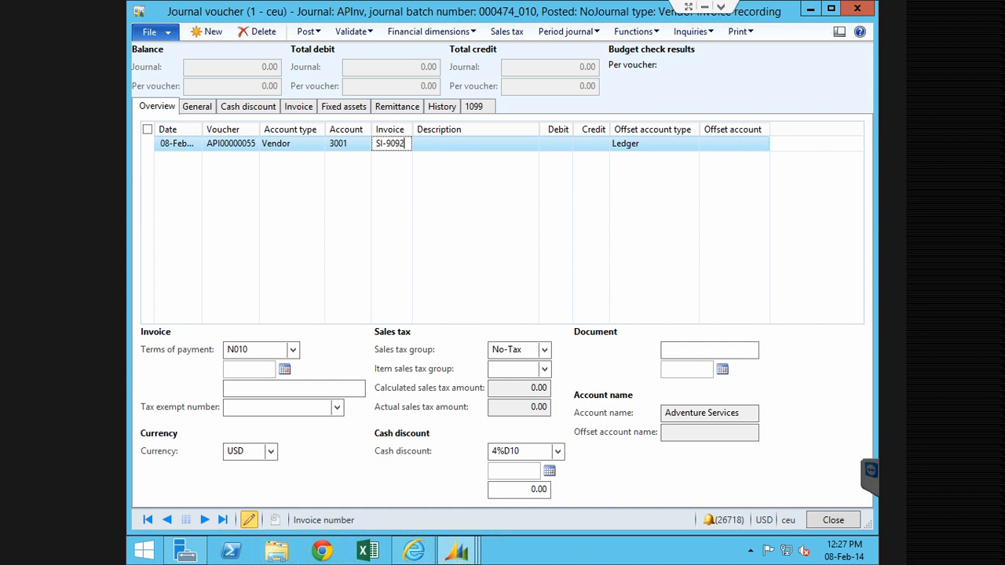
{"action": "key", "text": "Tab"}
{"action": "type", "text": "Adventure Services Invoice 31-Dec-2015"}
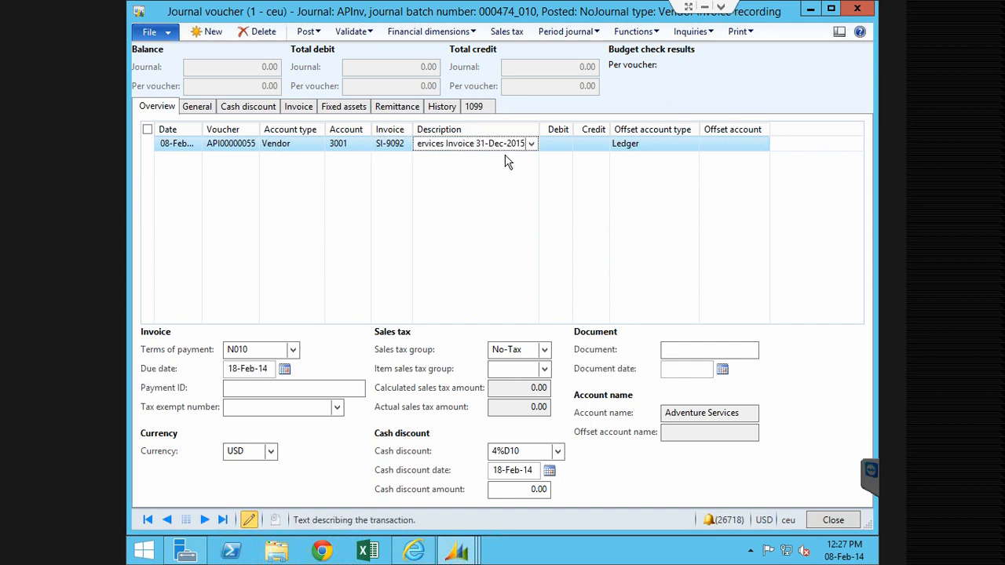
Set the SI-9092 line's credit to 250000 and its ledger offset account to Selling expense 601200-1.
{"action": "key", "text": "Tab"}
{"action": "key", "text": "Tab"}
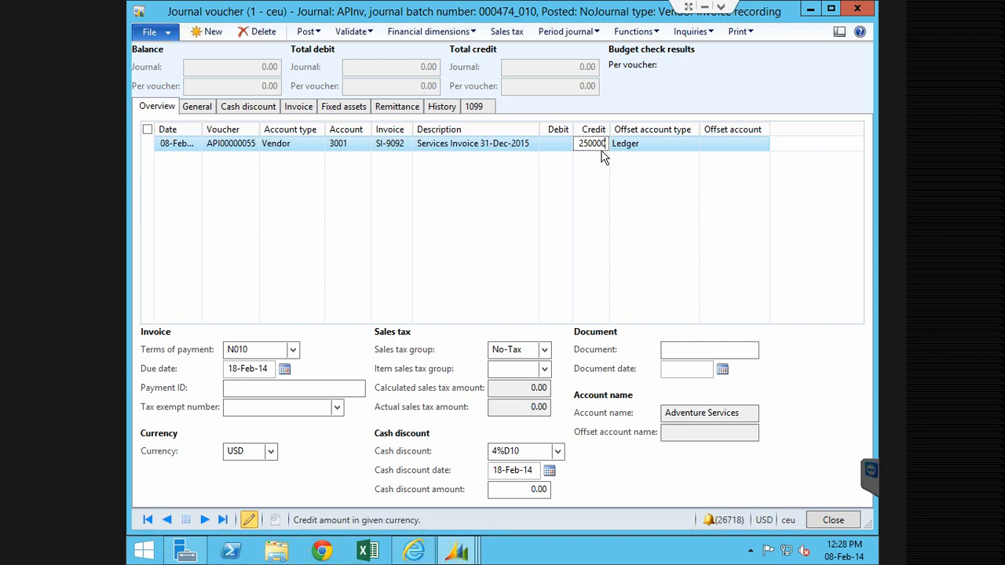
{"action": "key", "text": "Tab"}
{"action": "key", "text": "Tab"}
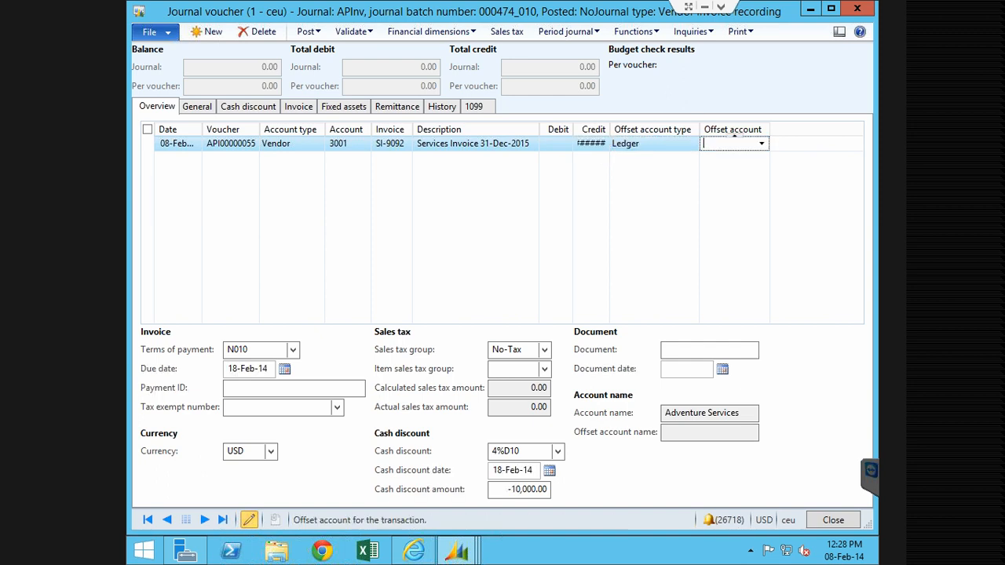
{"action": "left_click", "coordinate": [761, 144]}
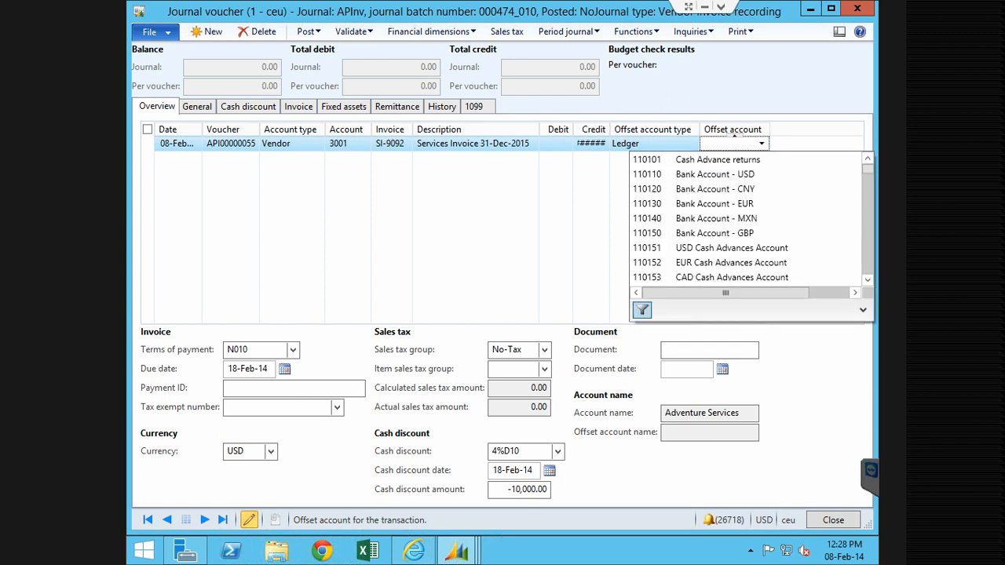
{"action": "type", "text": "60"}
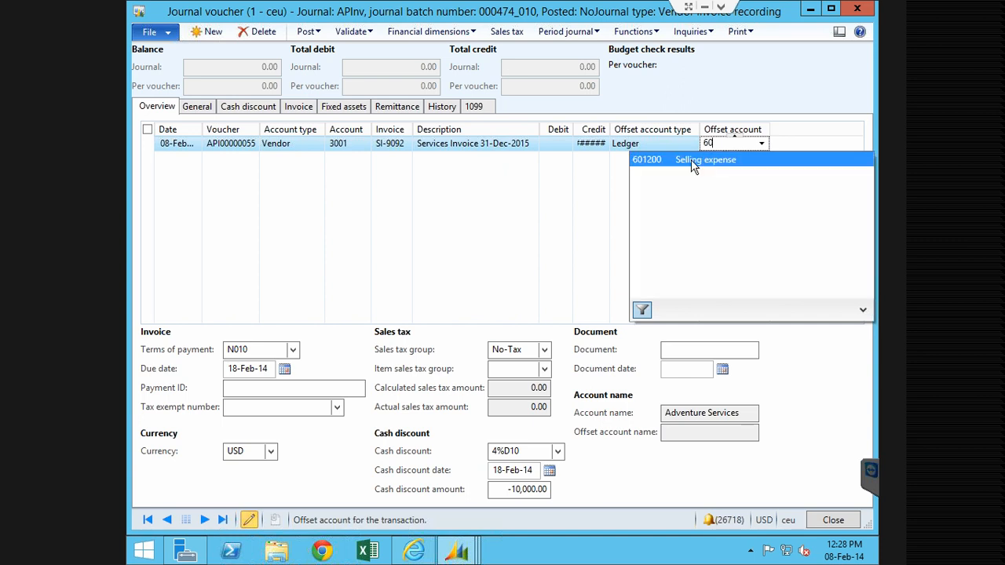
{"action": "left_click", "coordinate": [690, 159]}
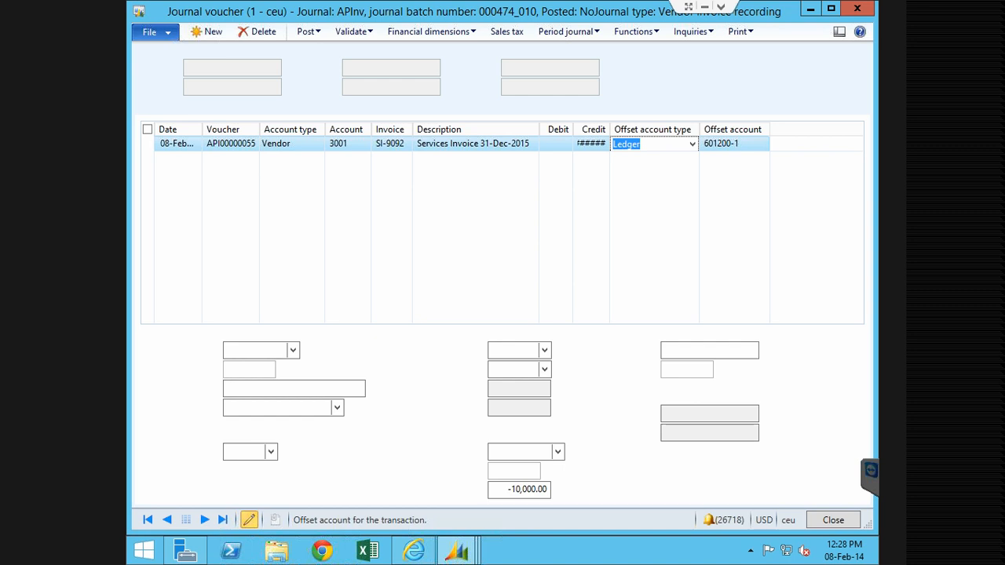
Assign an approving worker in the SI-9092 line's invoice details and review its general details before returning to the overview.
{"action": "left_click", "coordinate": [298, 107]}
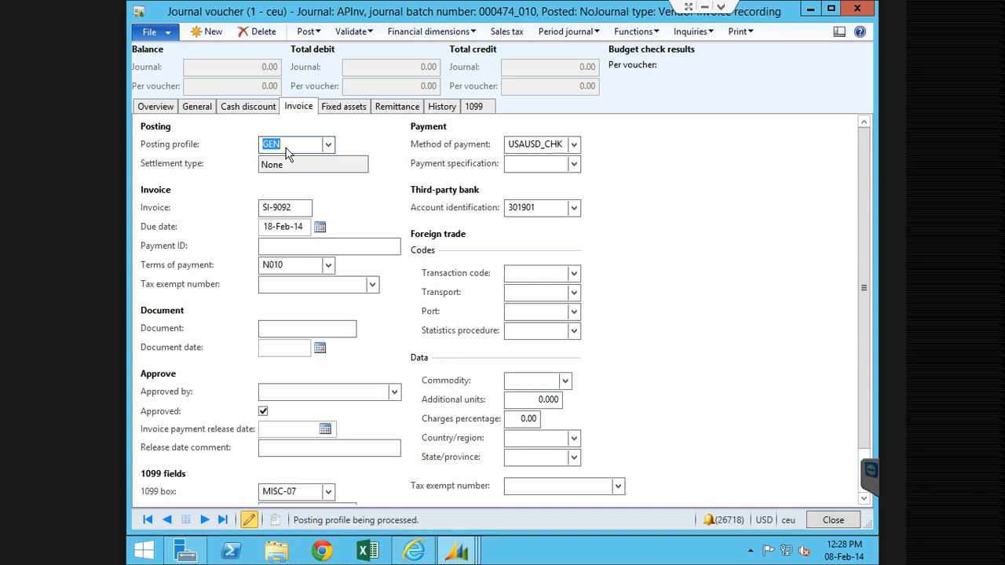
{"action": "left_click", "coordinate": [392, 396]}
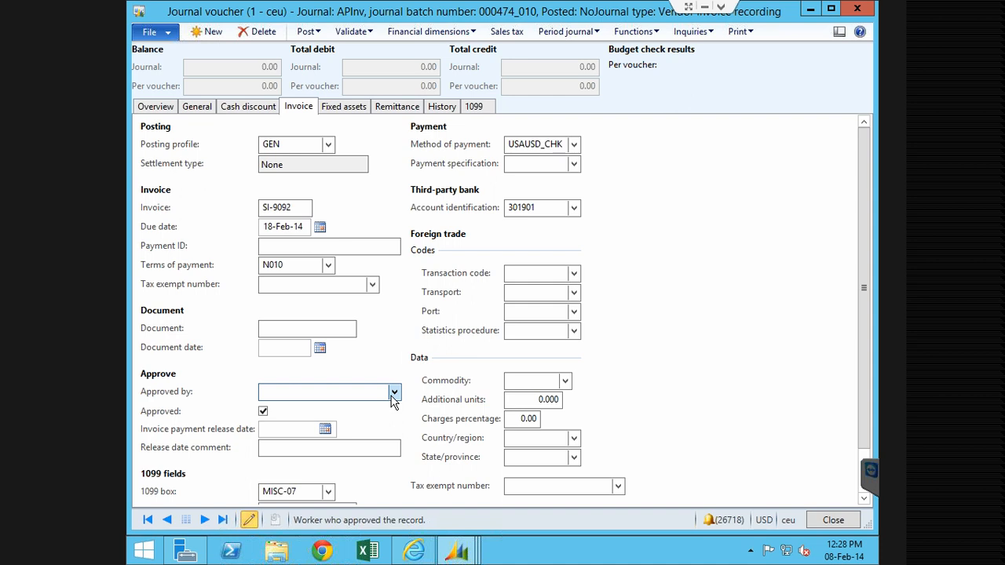
{"action": "left_click", "coordinate": [393, 393]}
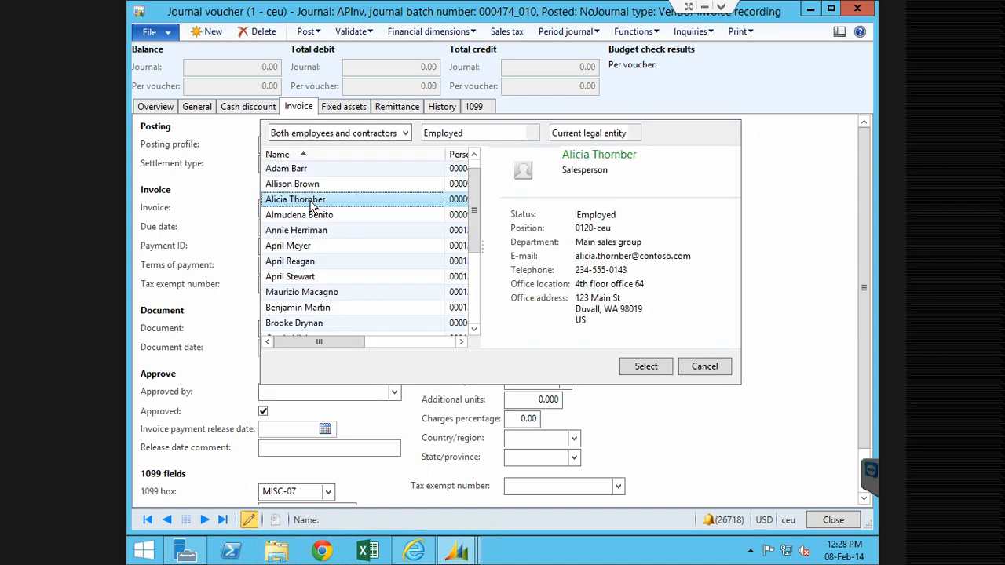
{"action": "left_click", "coordinate": [312, 206]}
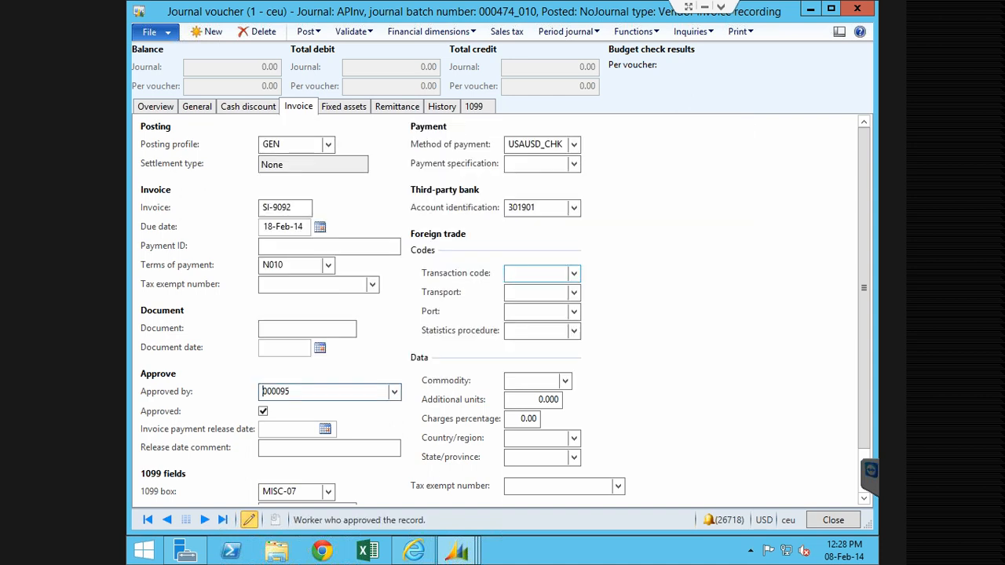
{"action": "left_click", "coordinate": [239, 107]}
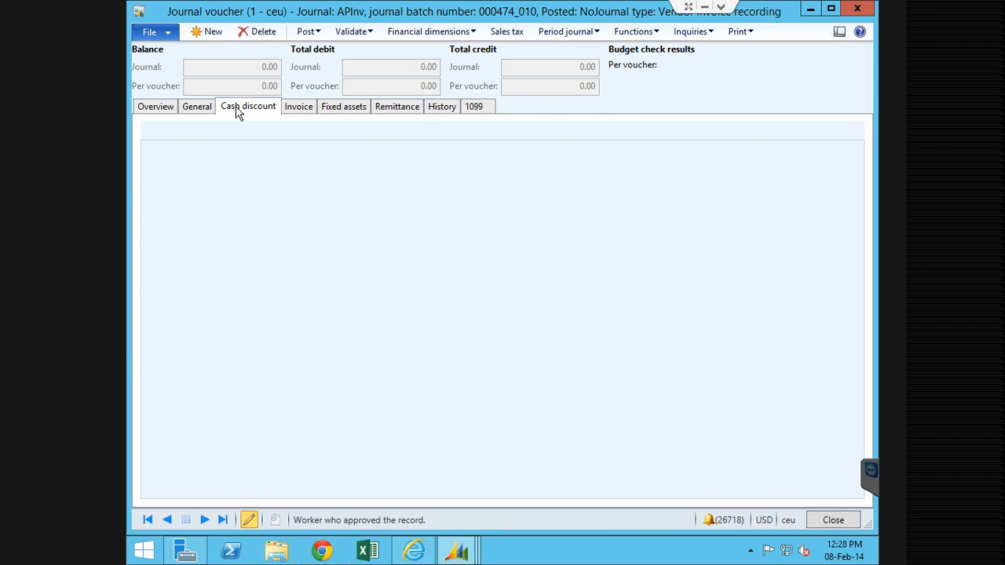
{"action": "left_click", "coordinate": [197, 106]}
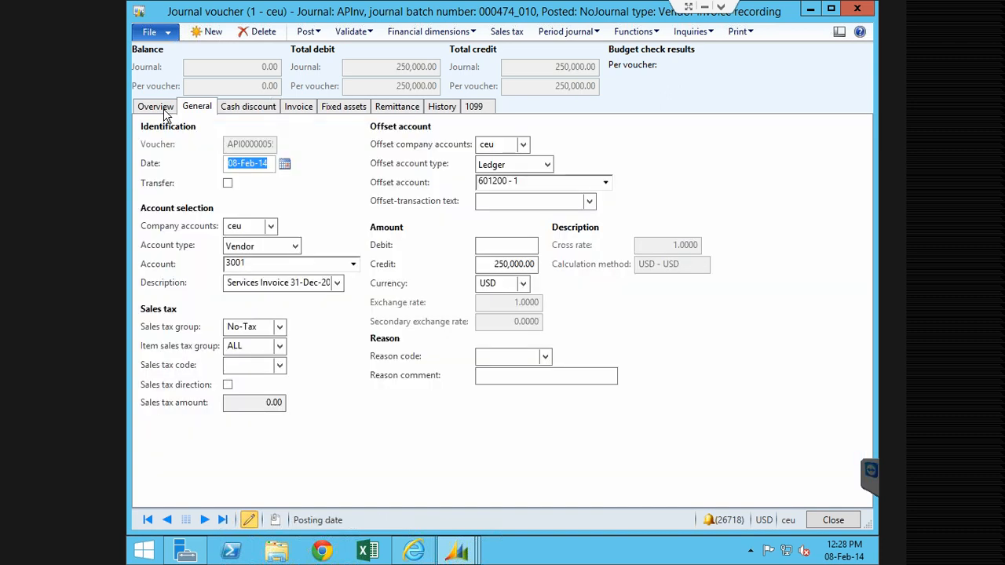
{"action": "left_click", "coordinate": [163, 109]}
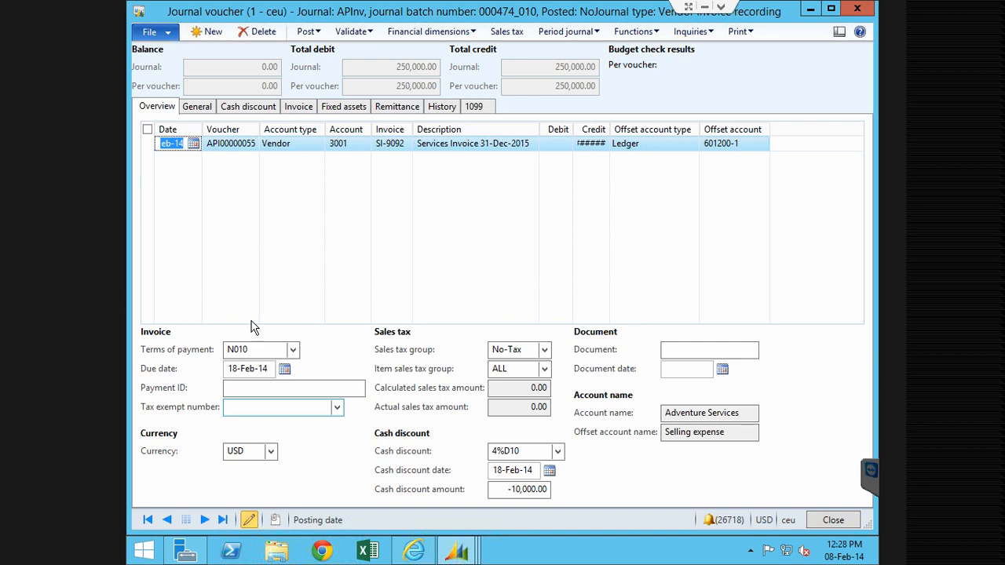
Open the details of the line's N010 payment terms and examine the setup of the no12 terms.
{"action": "right_click", "coordinate": [262, 348]}
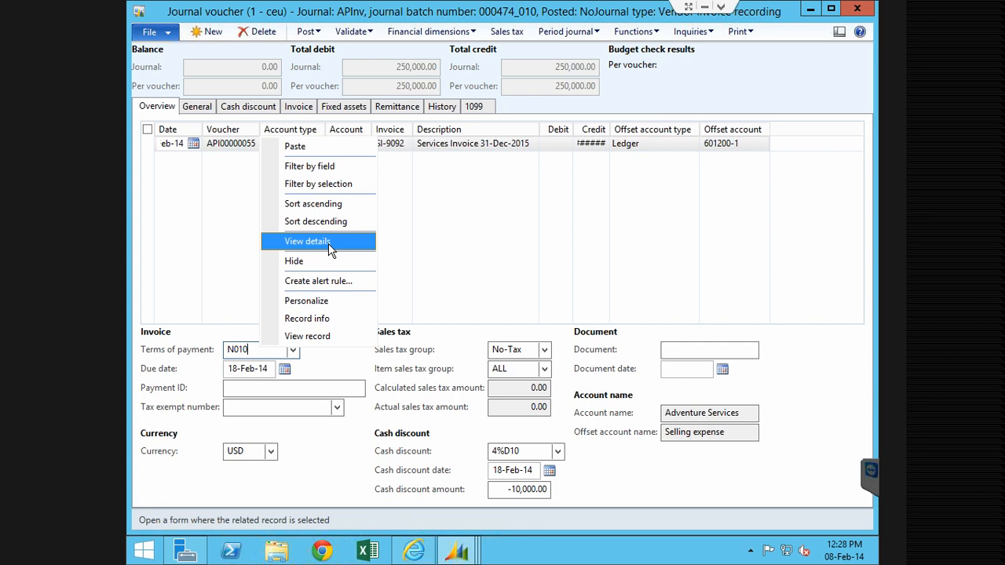
{"action": "left_click", "coordinate": [329, 241]}
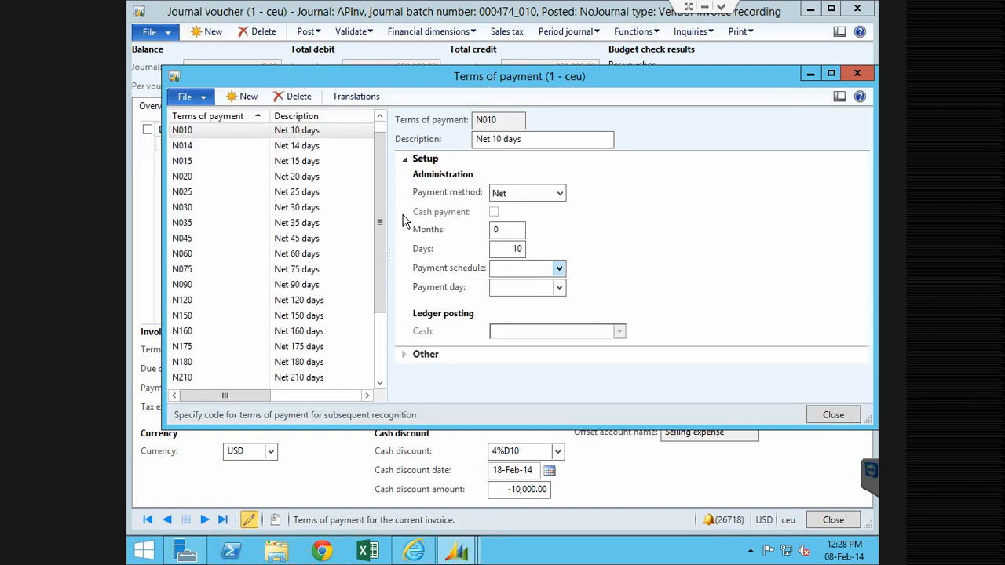
{"action": "left_click_drag", "start_coordinate": [380, 219], "coordinate": [380, 292]}
{"action": "left_click", "coordinate": [280, 133]}
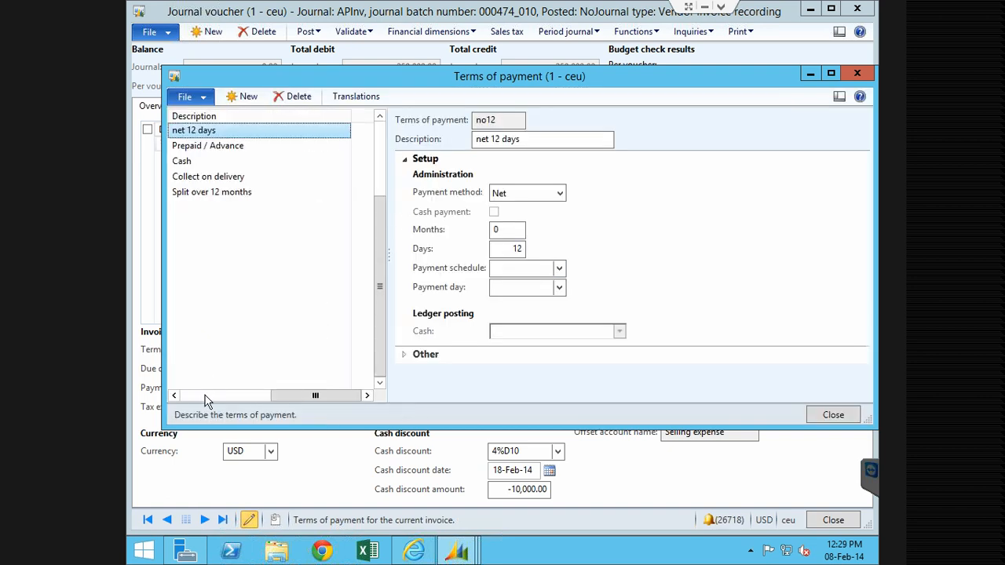
Go back to the start of the payment terms list and select the Net 1 day terms.
{"action": "left_click", "coordinate": [204, 395]}
{"action": "left_click", "coordinate": [379, 116]}
{"action": "left_click", "coordinate": [379, 116]}
{"action": "left_click", "coordinate": [379, 116]}
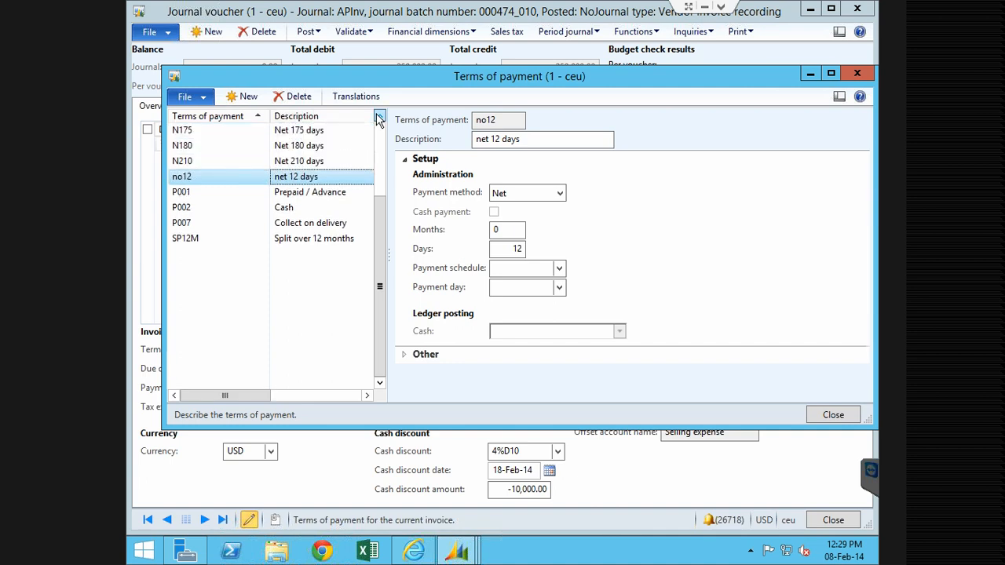
{"action": "left_click", "coordinate": [379, 116]}
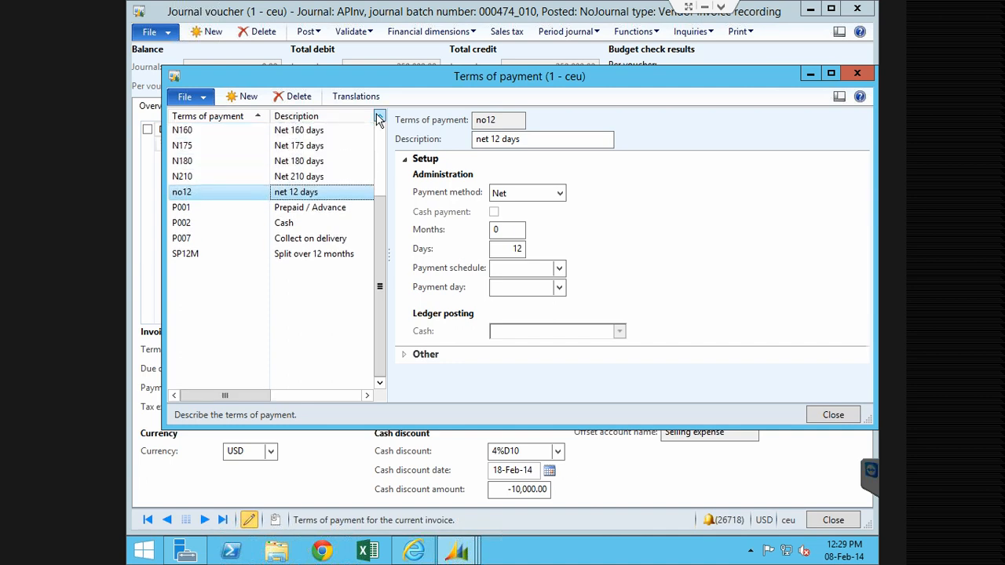
{"action": "scroll", "coordinate": [379, 118], "scroll_direction": "up", "scroll_amount": 2}
{"action": "scroll", "coordinate": [379, 117], "scroll_direction": "up", "scroll_amount": 3}
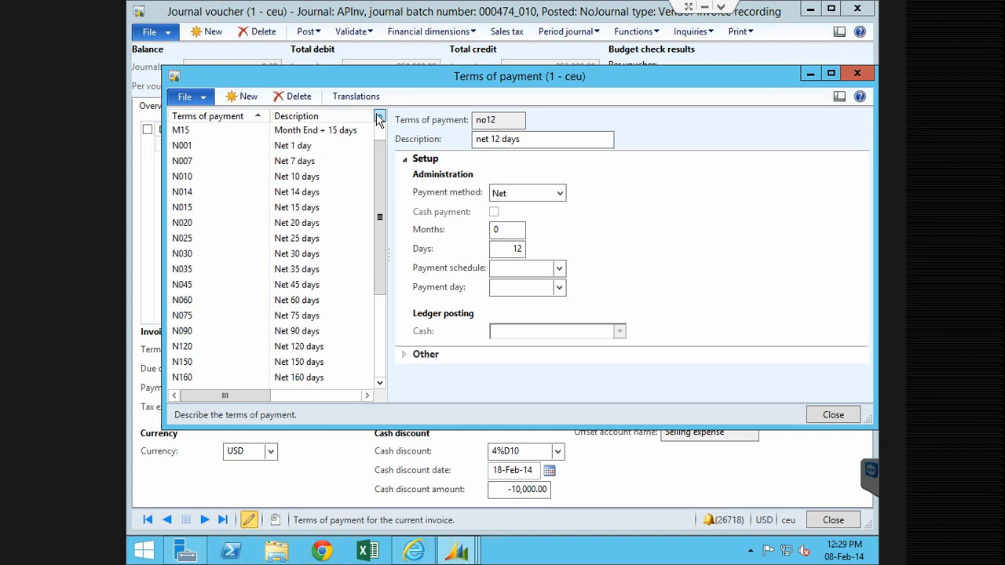
{"action": "scroll", "coordinate": [379, 118], "scroll_direction": "up", "scroll_amount": 1}
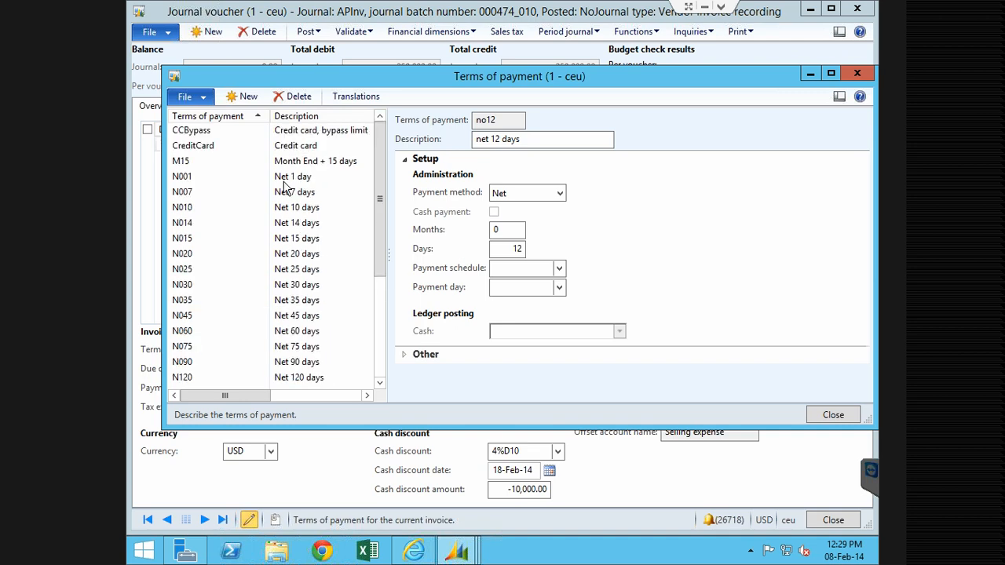
{"action": "left_click", "coordinate": [285, 180]}
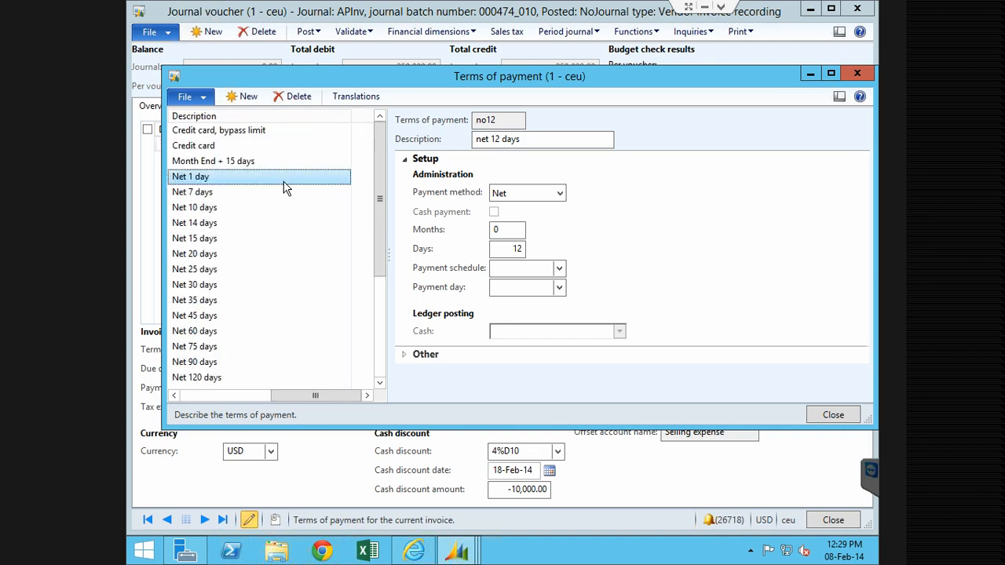
Set the Net 1 day terms' payment schedule to 1_Year and payment day to 10th, and return to the journal voucher.
{"action": "left_click", "coordinate": [559, 268]}
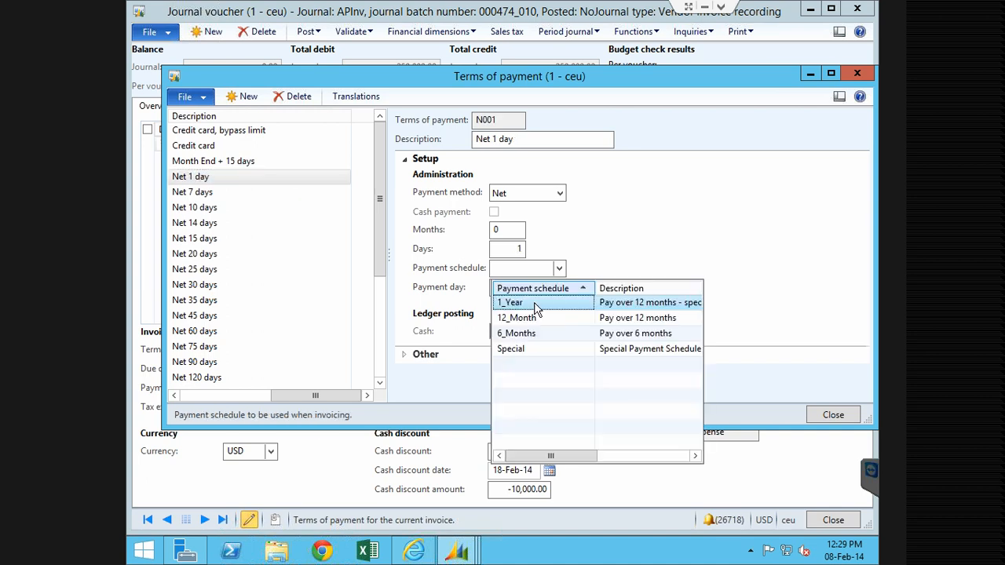
{"action": "left_click", "coordinate": [536, 303]}
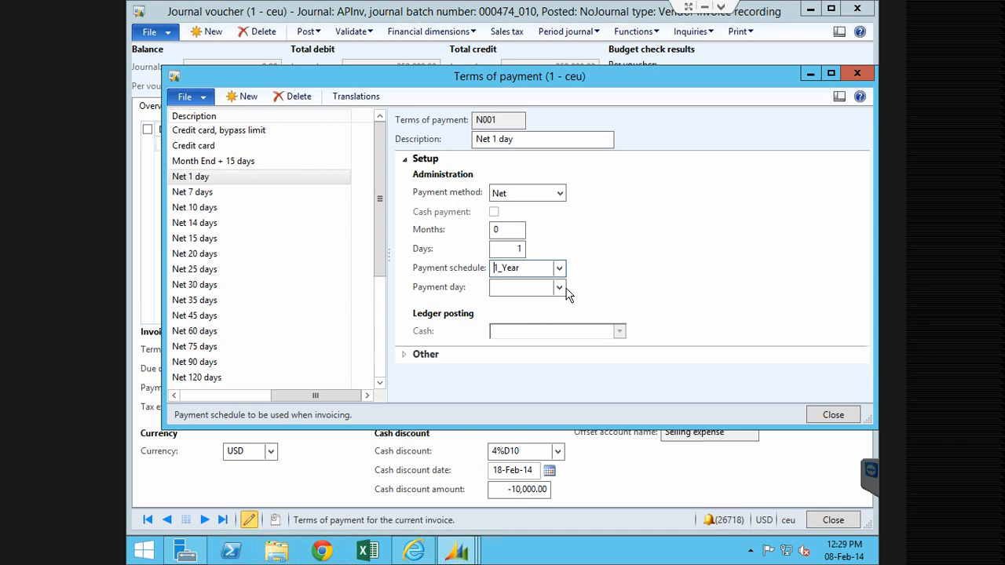
{"action": "left_click", "coordinate": [559, 287]}
{"action": "left_click", "coordinate": [533, 315]}
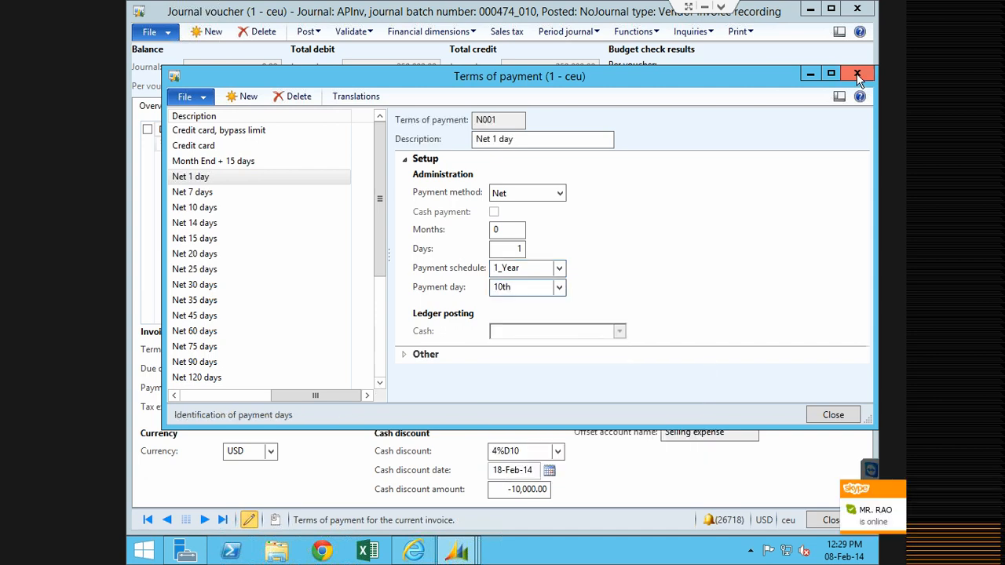
{"action": "left_click", "coordinate": [856, 73]}
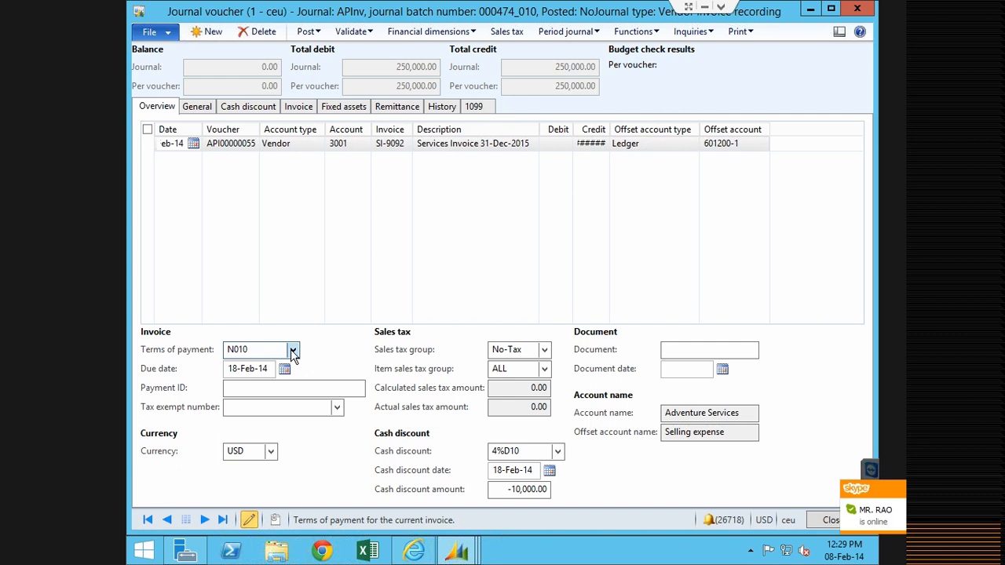
Change the SI-9092 line's terms of payment to N001.
{"action": "left_click", "coordinate": [292, 350]}
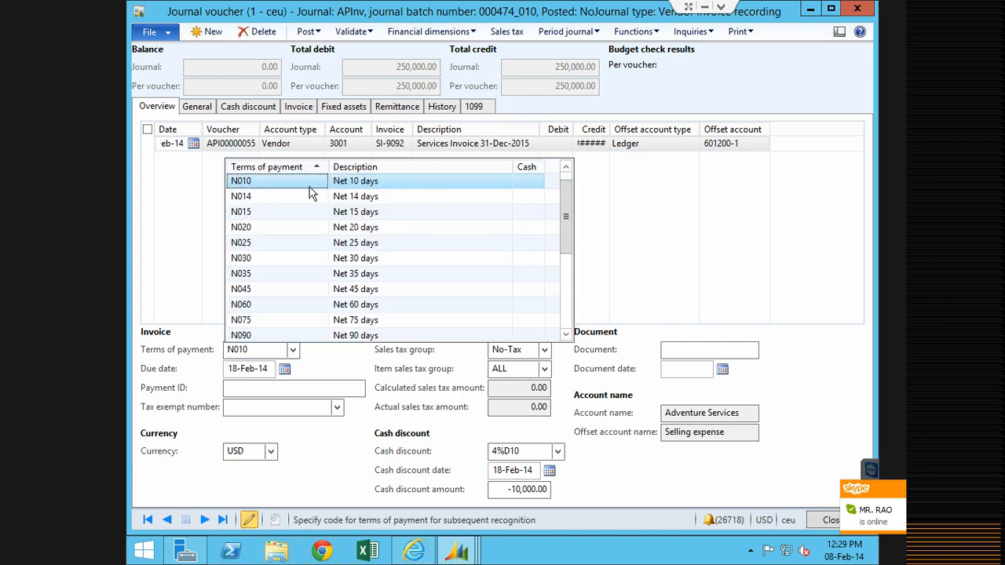
{"action": "left_click", "coordinate": [566, 167]}
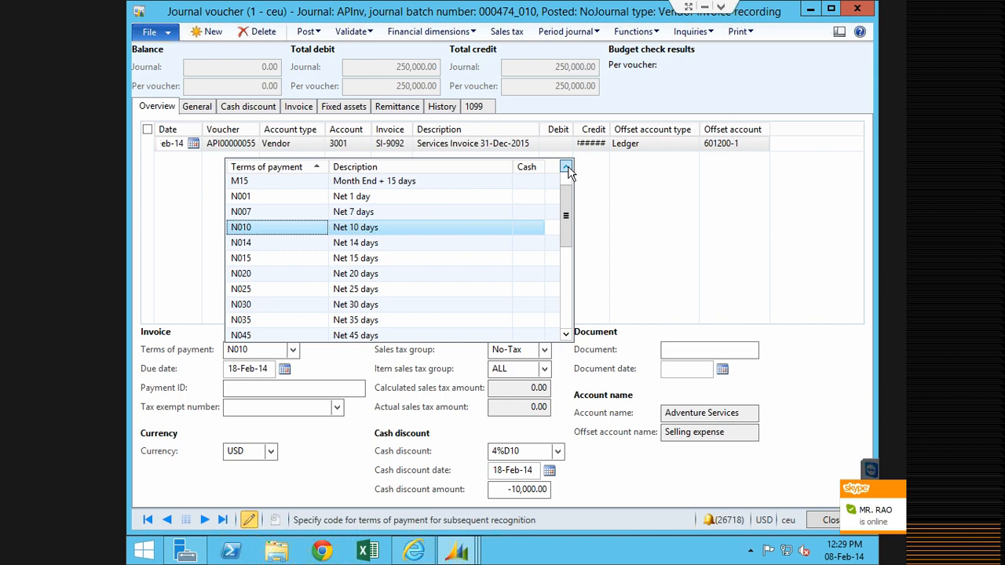
{"action": "left_click", "coordinate": [252, 196]}
{"action": "left_click", "coordinate": [293, 387]}
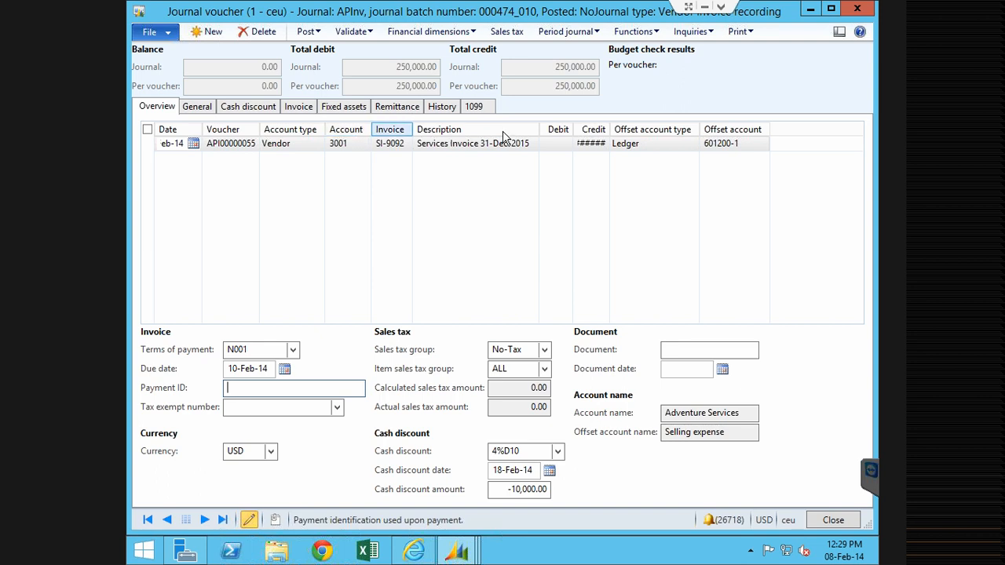
Validate the SI-9092 invoice journal and post it.
{"action": "left_click", "coordinate": [355, 31]}
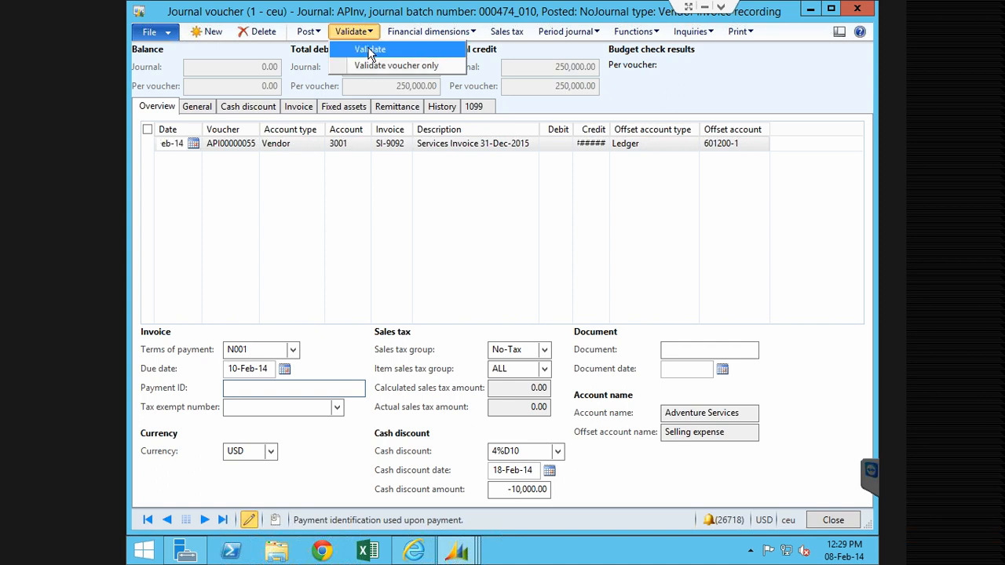
{"action": "left_click", "coordinate": [370, 50]}
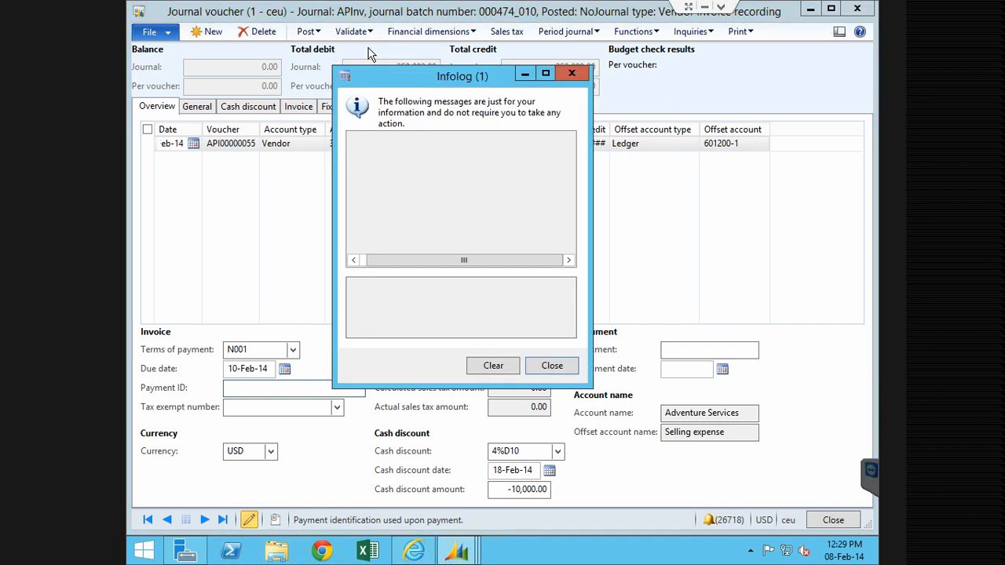
{"action": "left_click", "coordinate": [307, 31]}
{"action": "left_click", "coordinate": [313, 42]}
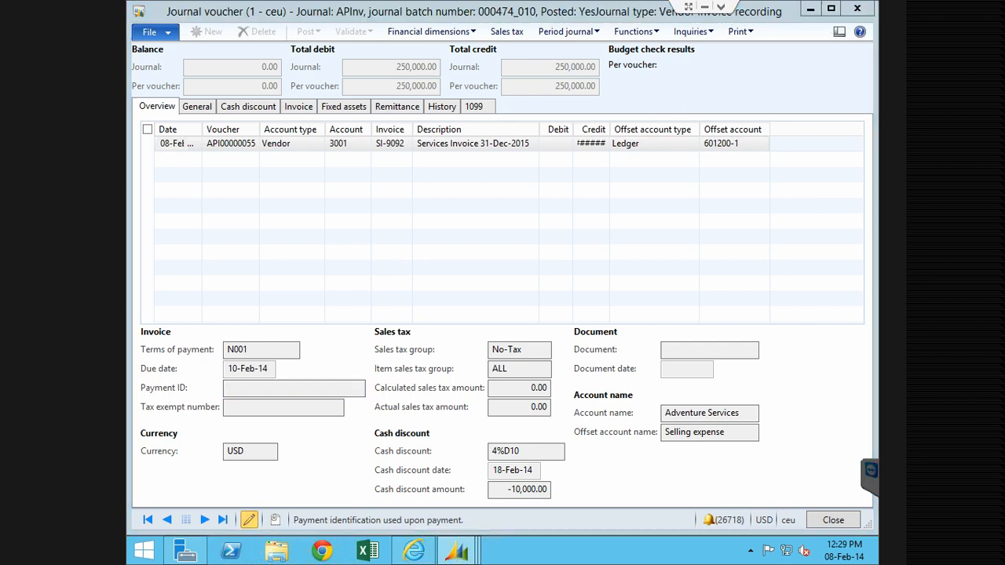
Open the vendor's details from the posted SI-9092 line and review the vendor's invoice journal.
{"action": "left_click", "coordinate": [351, 148]}
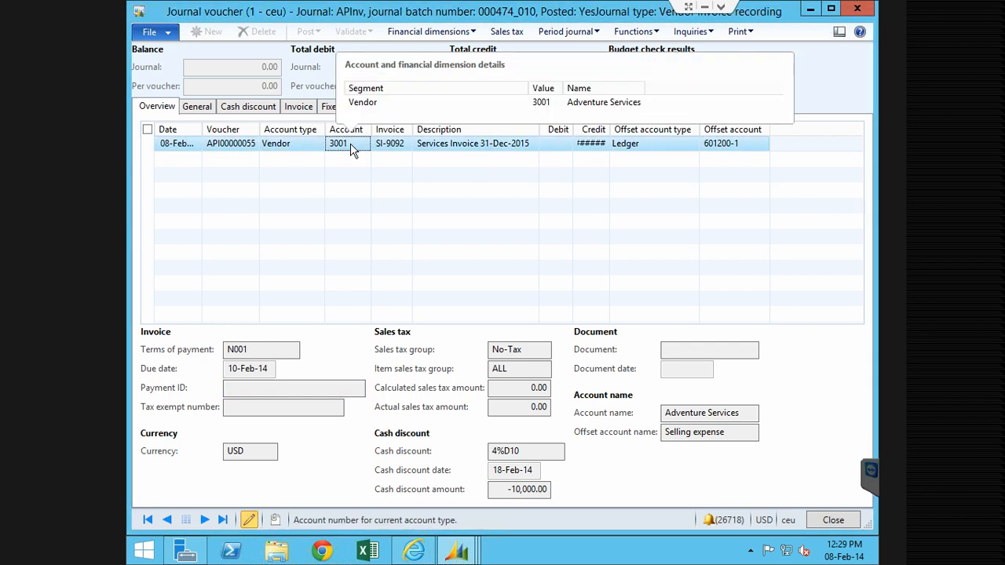
{"action": "key", "text": "alt+u"}
{"action": "left_click", "coordinate": [346, 145]}
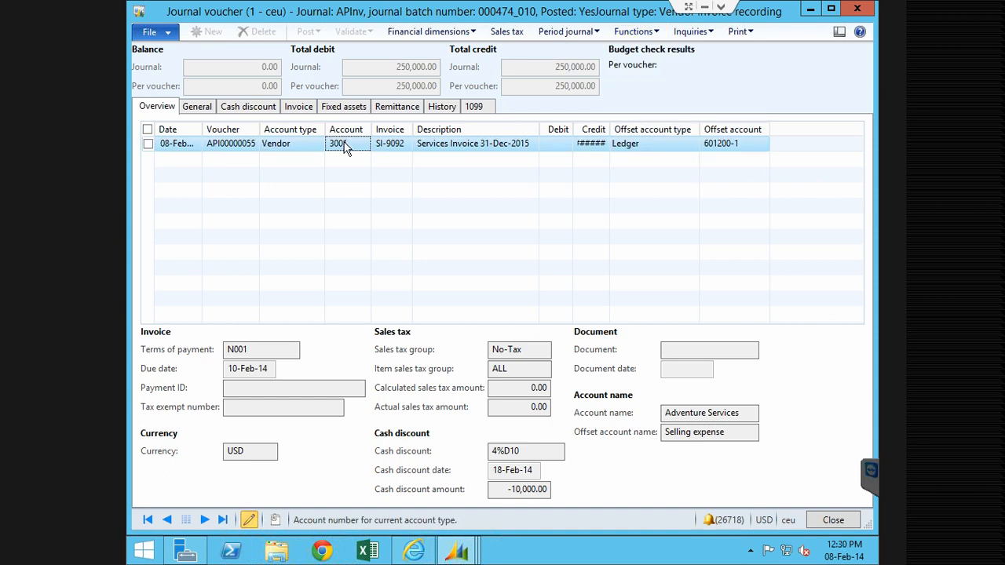
{"action": "right_click", "coordinate": [345, 146]}
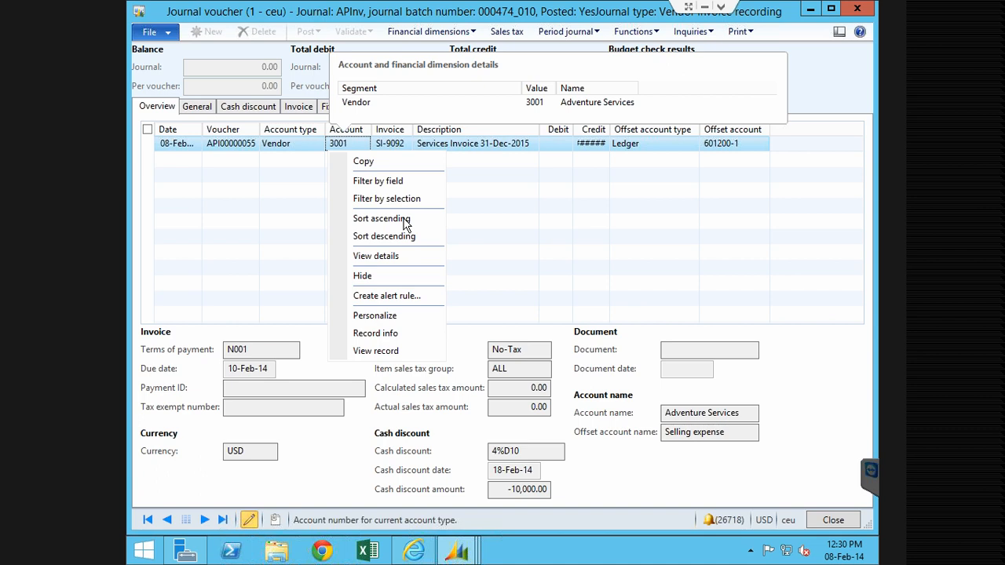
{"action": "left_click", "coordinate": [378, 256]}
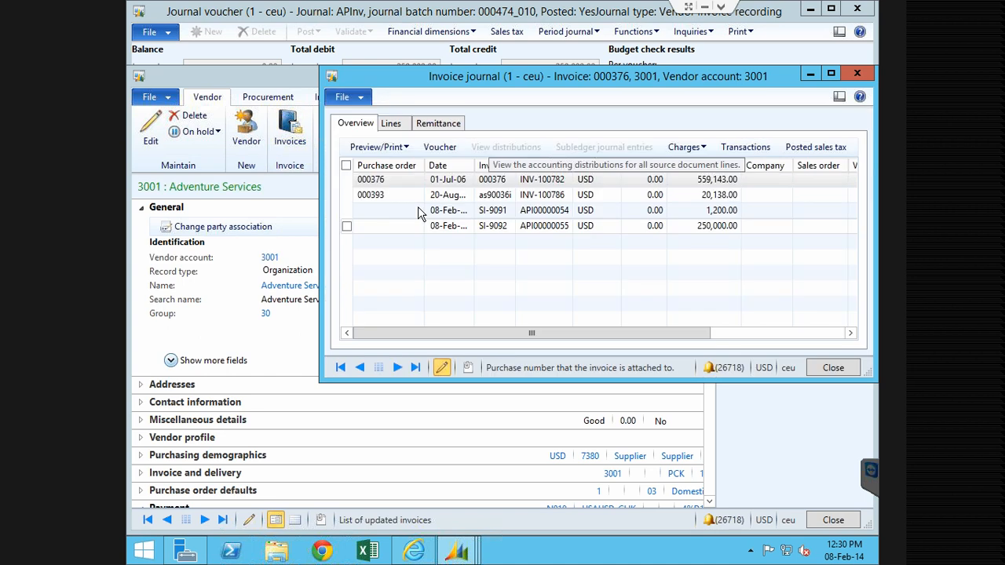
{"action": "left_click", "coordinate": [418, 211]}
{"action": "key", "text": "Escape"}
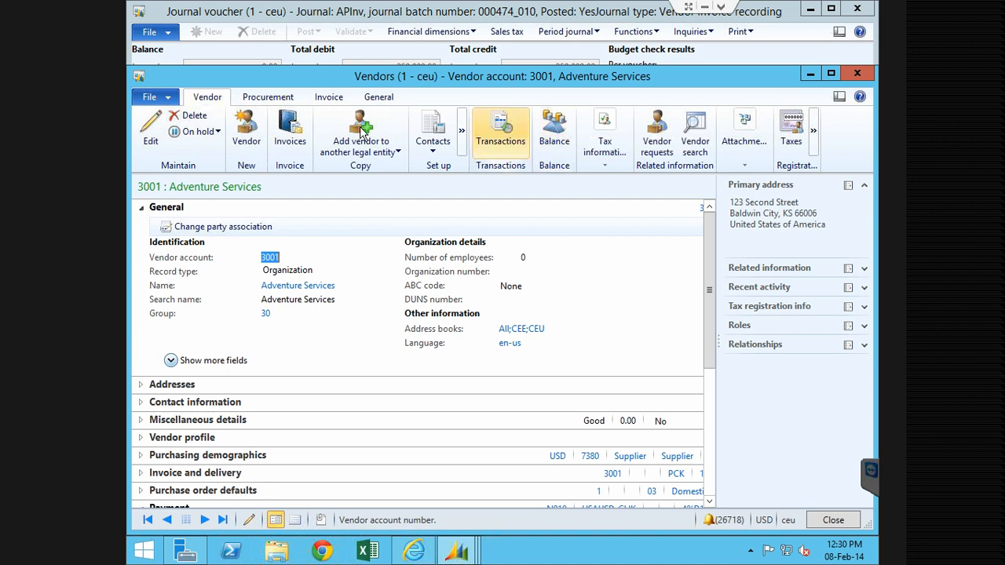
View the vendor's open transactions for settlement and return to the Accounts payable area page.
{"action": "left_click", "coordinate": [292, 98]}
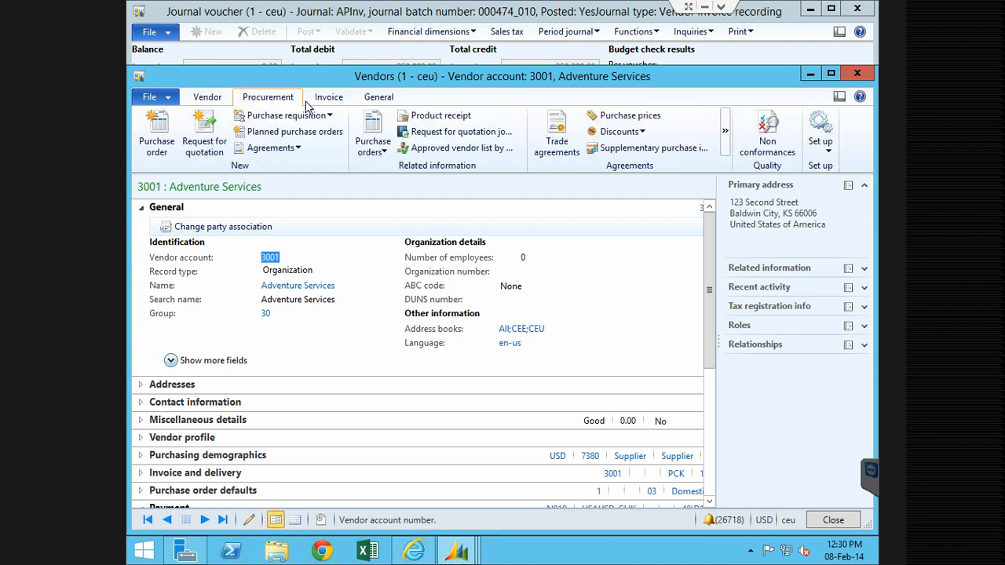
{"action": "left_click", "coordinate": [328, 97]}
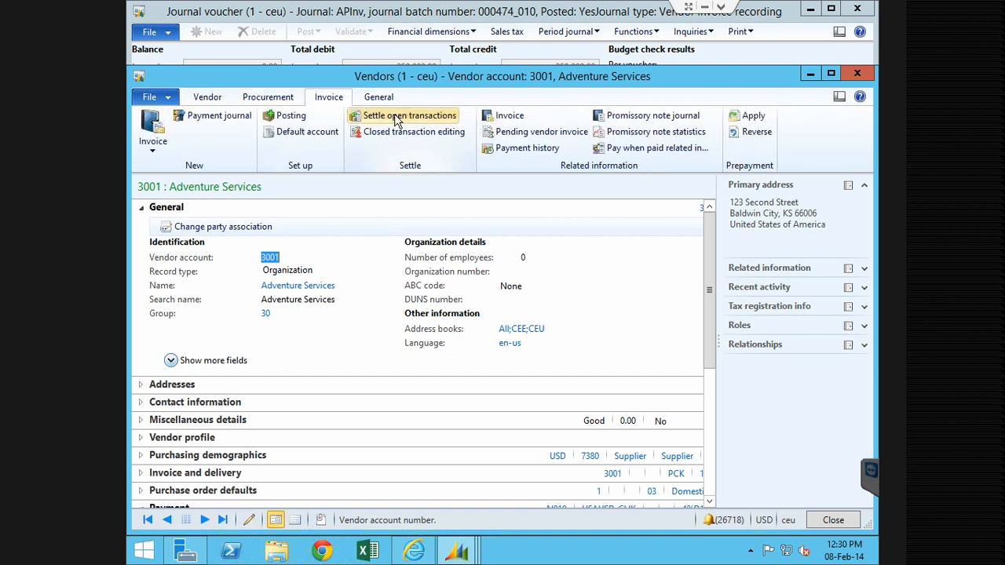
{"action": "left_click", "coordinate": [396, 118]}
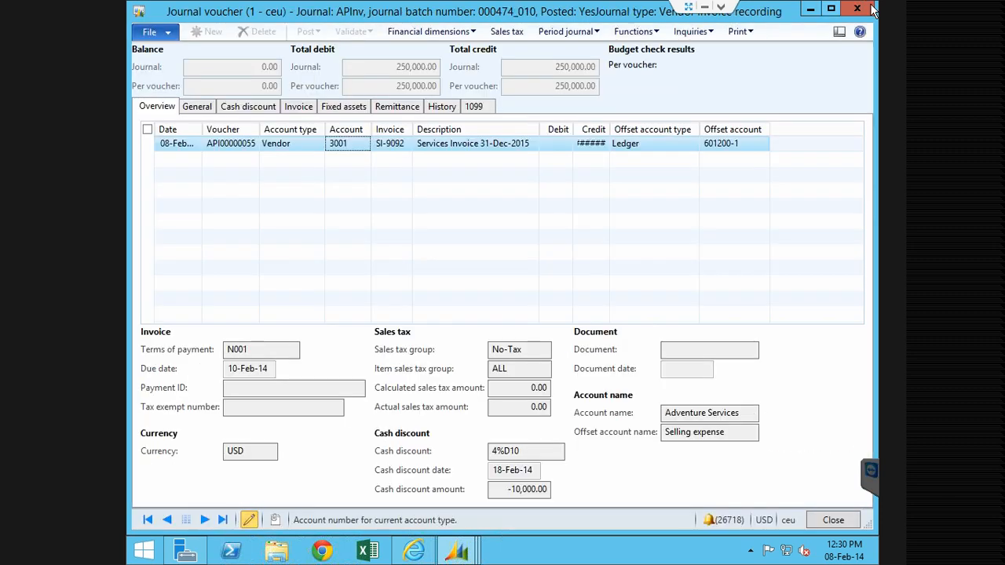
{"action": "left_click", "coordinate": [870, 5]}
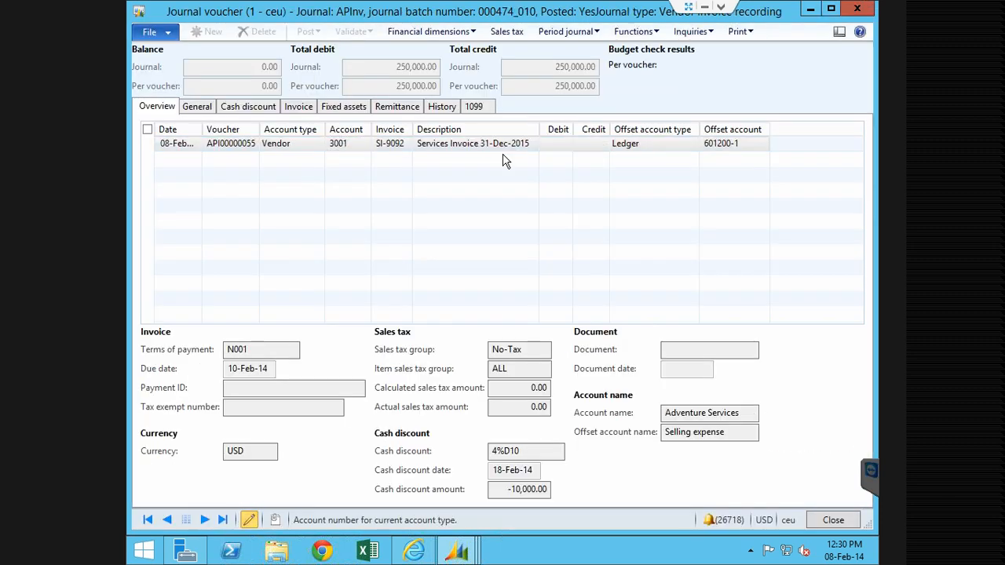
{"action": "left_click", "coordinate": [855, 11]}
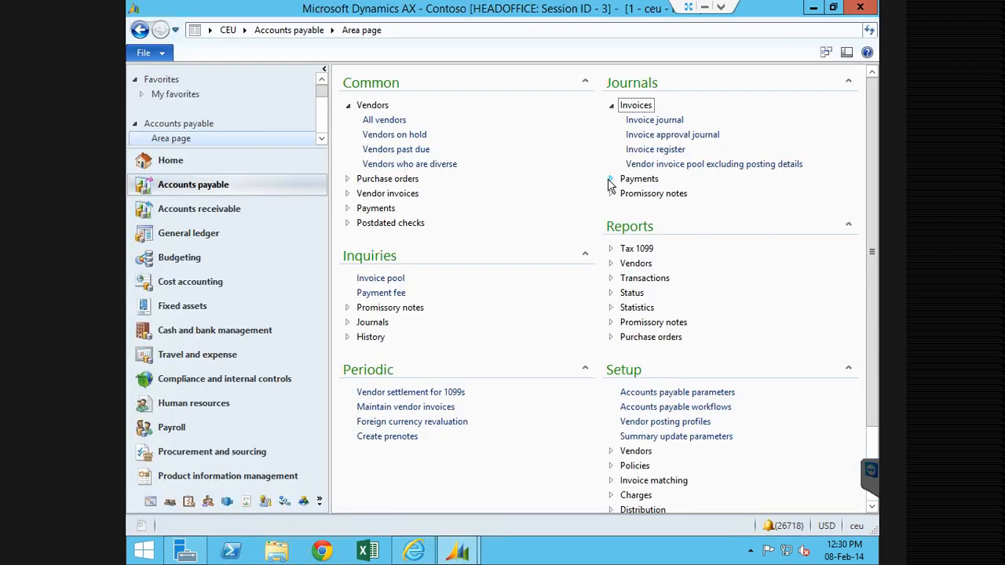
Create a new APPay payment journal in Accounts payable and open its lines.
{"action": "left_click", "coordinate": [613, 181]}
{"action": "left_click", "coordinate": [663, 194]}
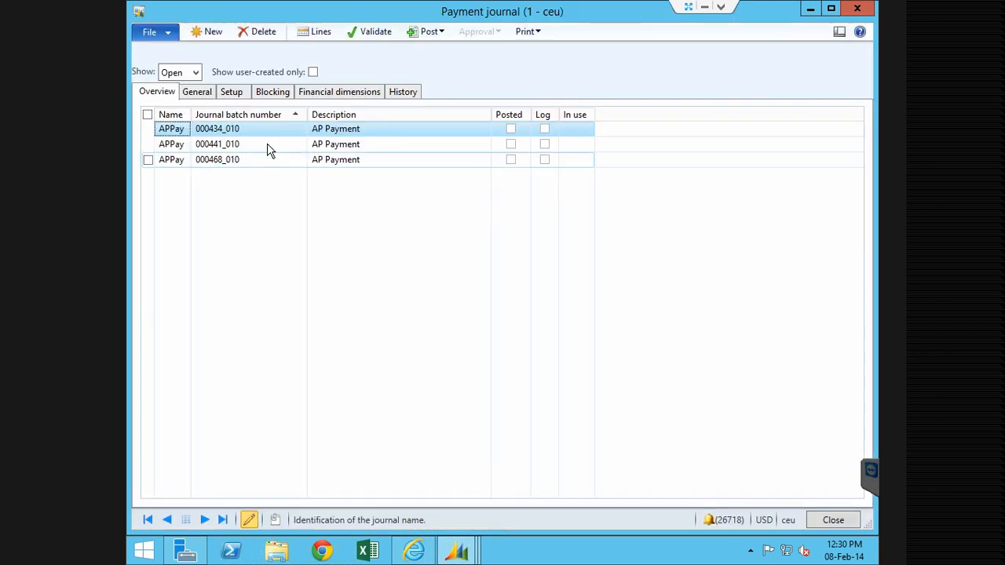
{"action": "left_click", "coordinate": [208, 32]}
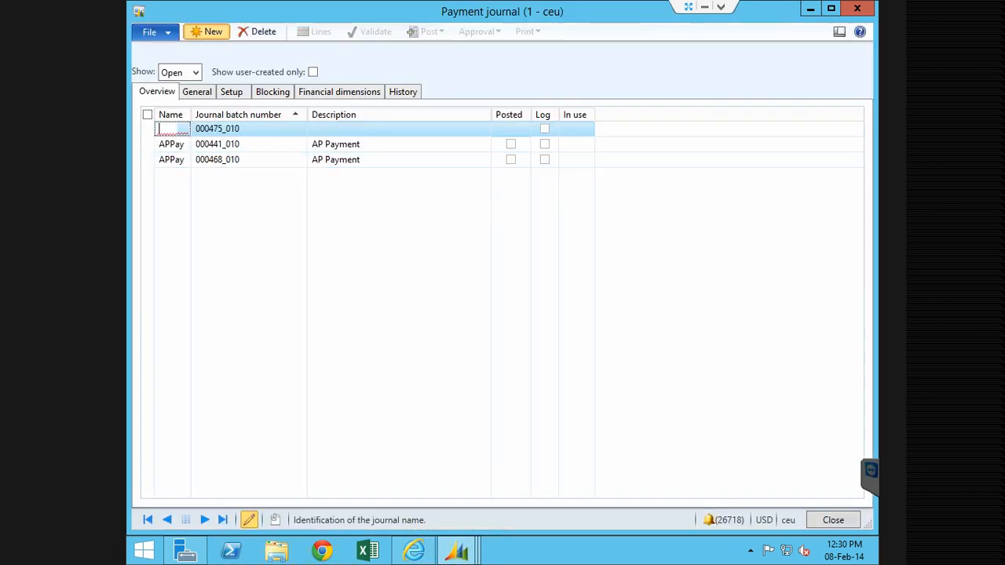
{"action": "left_click", "coordinate": [184, 132]}
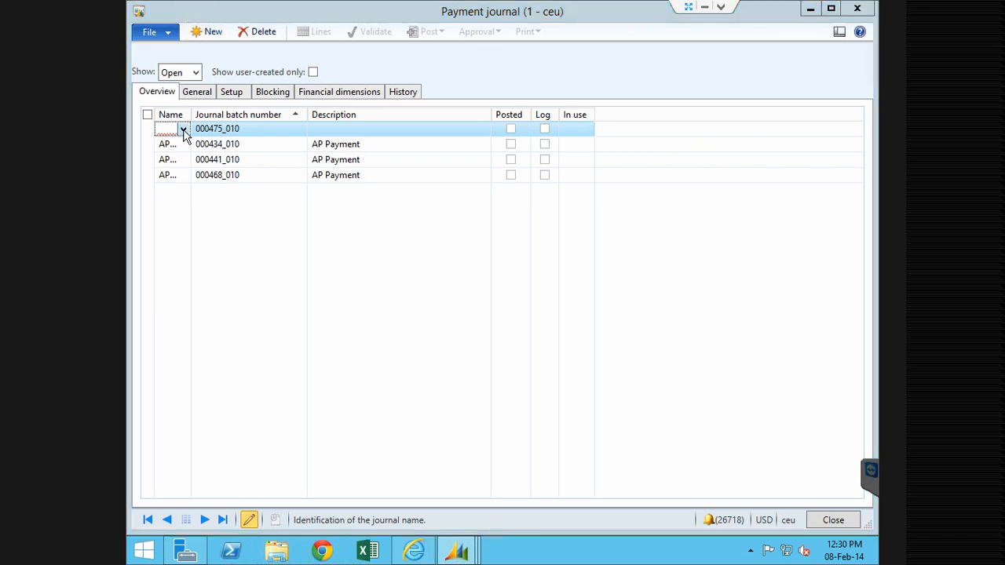
{"action": "left_click", "coordinate": [312, 32]}
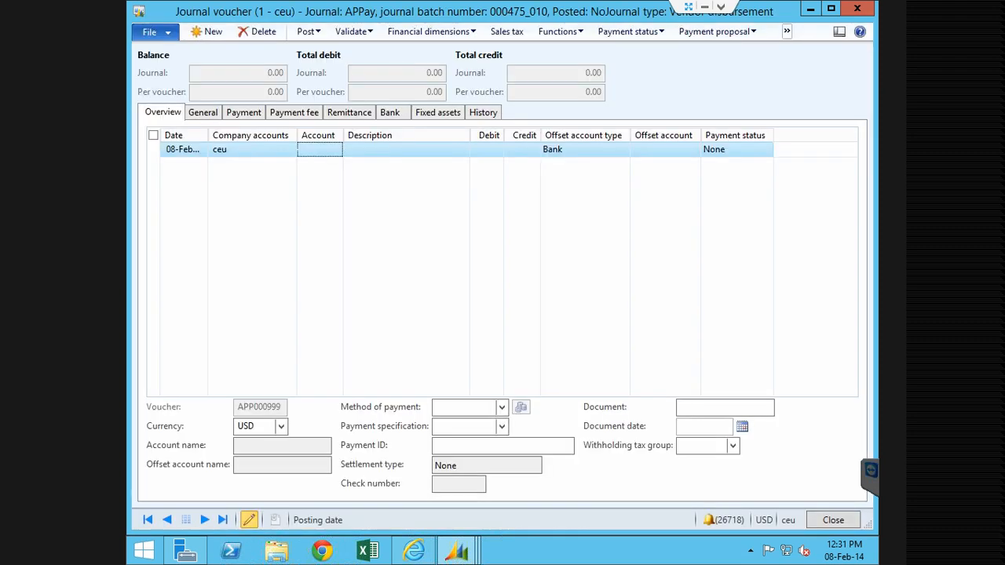
Enter the Adventure Services vendor account on the payment line and check its offset bank account.
{"action": "type", "text": "3001"}
{"action": "key", "text": "Tab"}
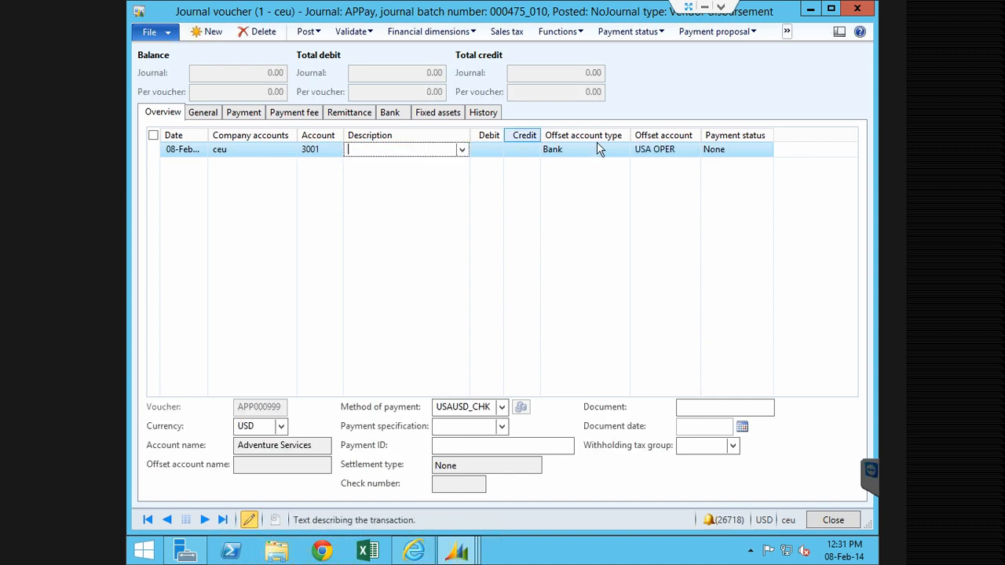
{"action": "left_click", "coordinate": [674, 155]}
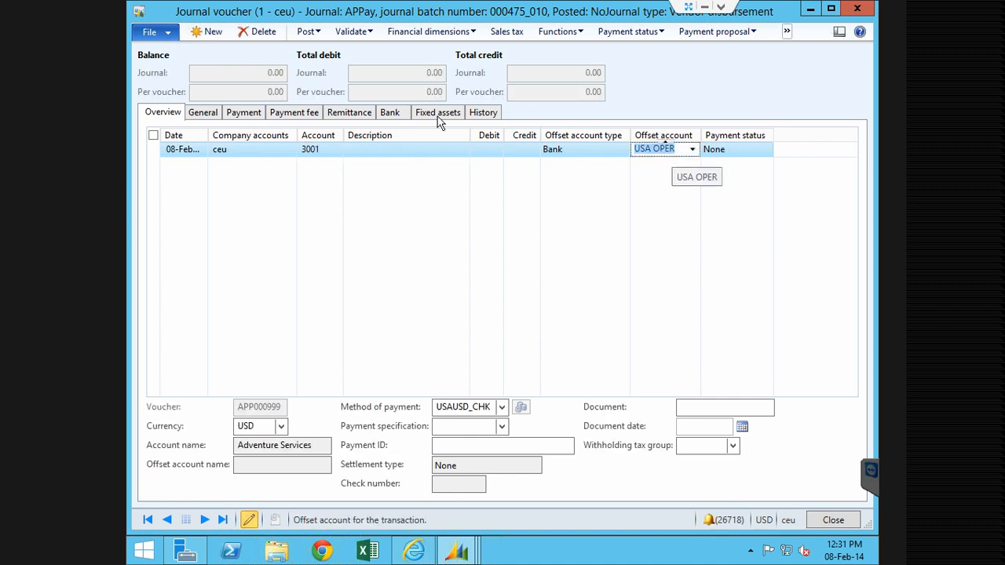
Open settlement for the payment line, mark invoice SI-9091, and review the amounts to settle before returning to the journal voucher.
{"action": "left_click", "coordinate": [577, 32]}
{"action": "left_click", "coordinate": [573, 49]}
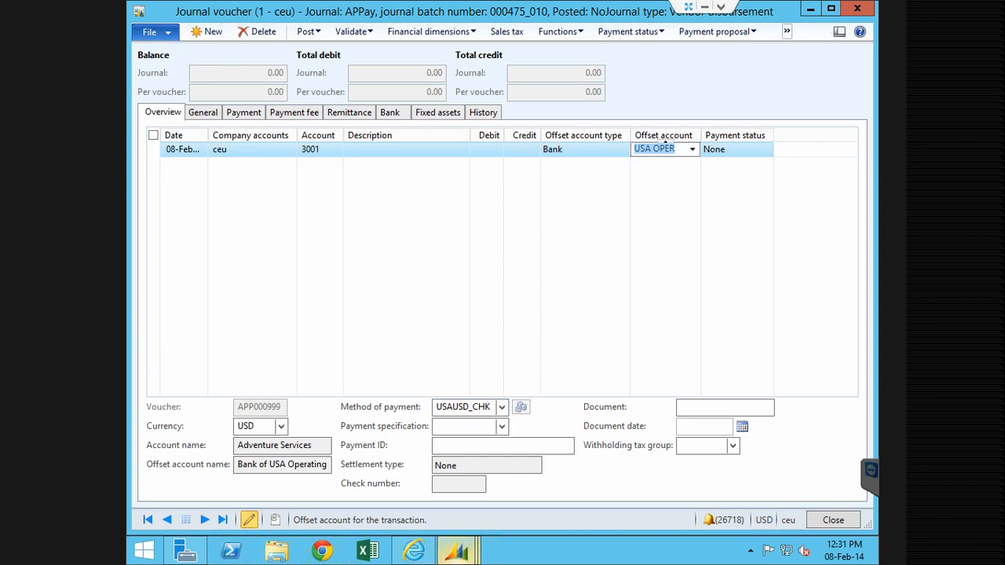
{"action": "mouse_move", "coordinate": [455, 550]}
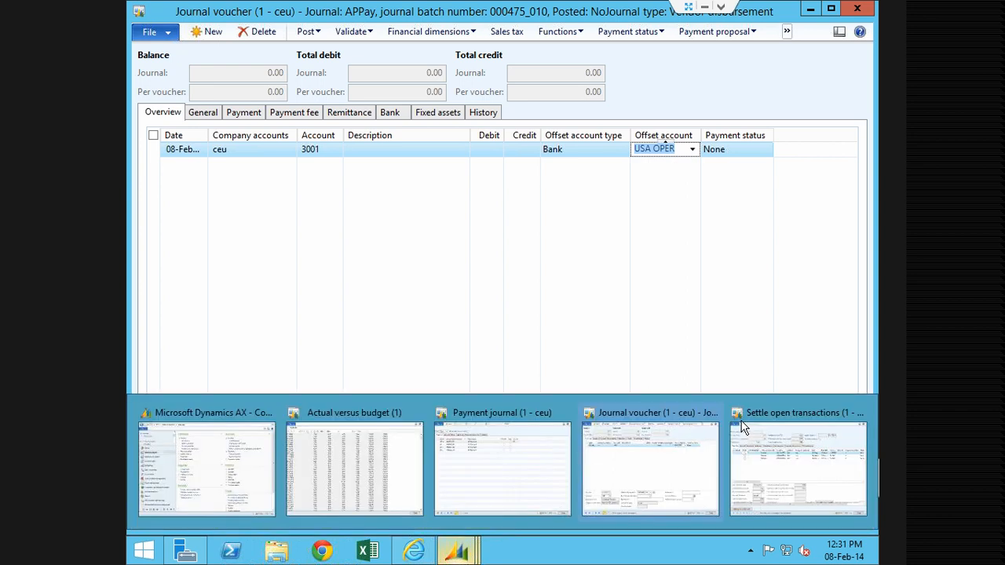
{"action": "left_click", "coordinate": [804, 462]}
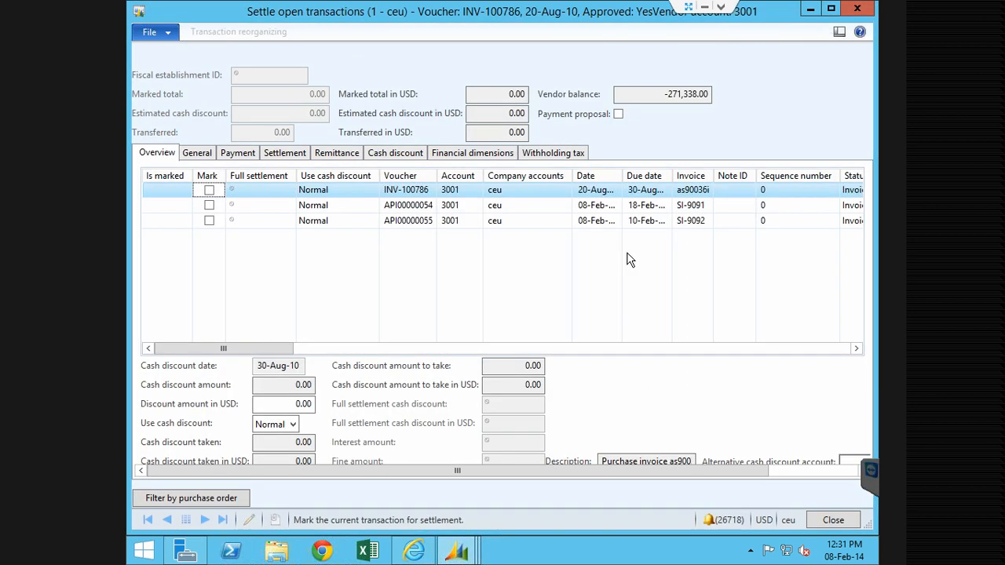
{"action": "left_click", "coordinate": [208, 204]}
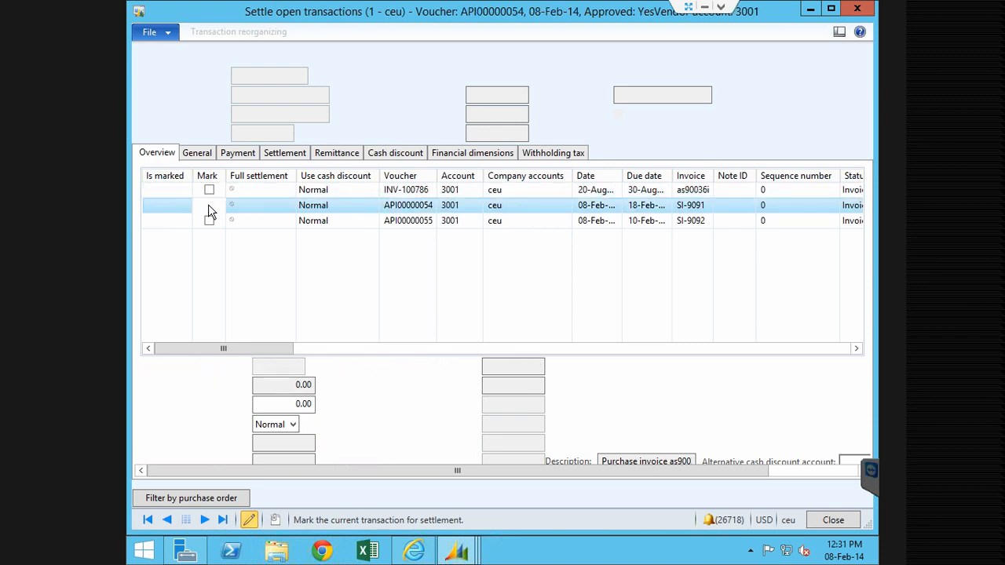
{"action": "left_click", "coordinate": [209, 205]}
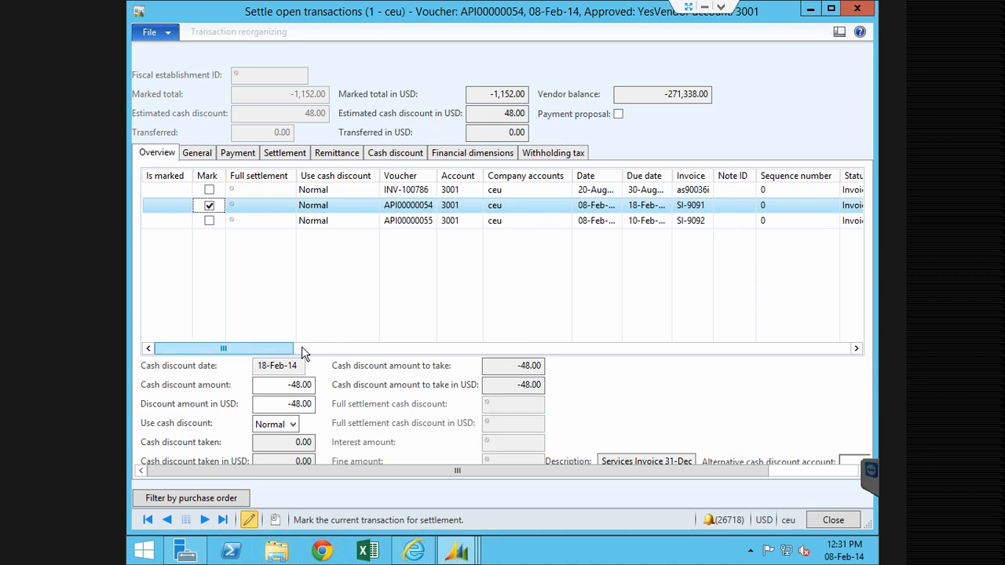
{"action": "left_click_drag", "start_coordinate": [302, 347], "coordinate": [370, 353]}
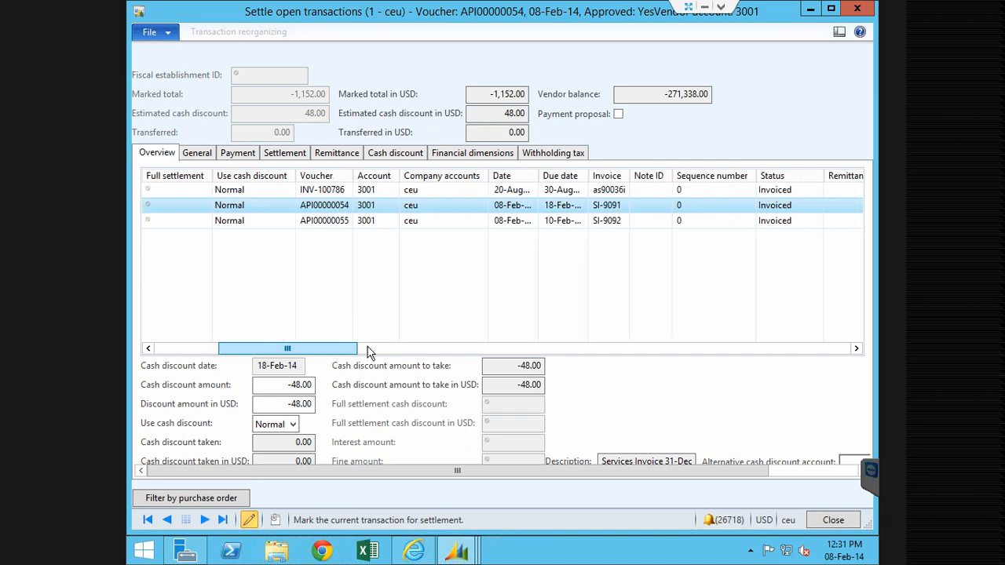
{"action": "left_click_drag", "start_coordinate": [369, 352], "coordinate": [370, 352]}
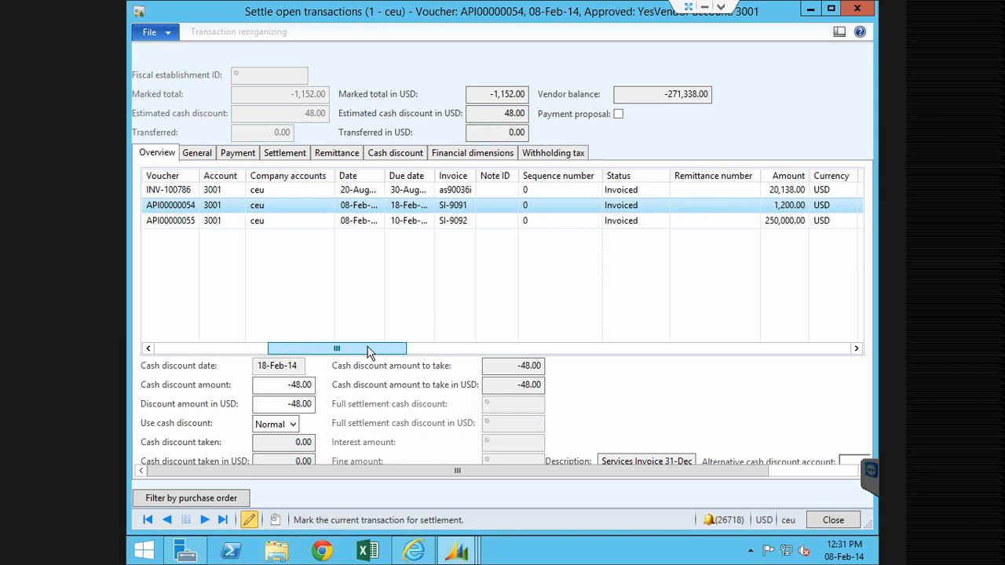
{"action": "left_click_drag", "start_coordinate": [370, 352], "coordinate": [469, 350]}
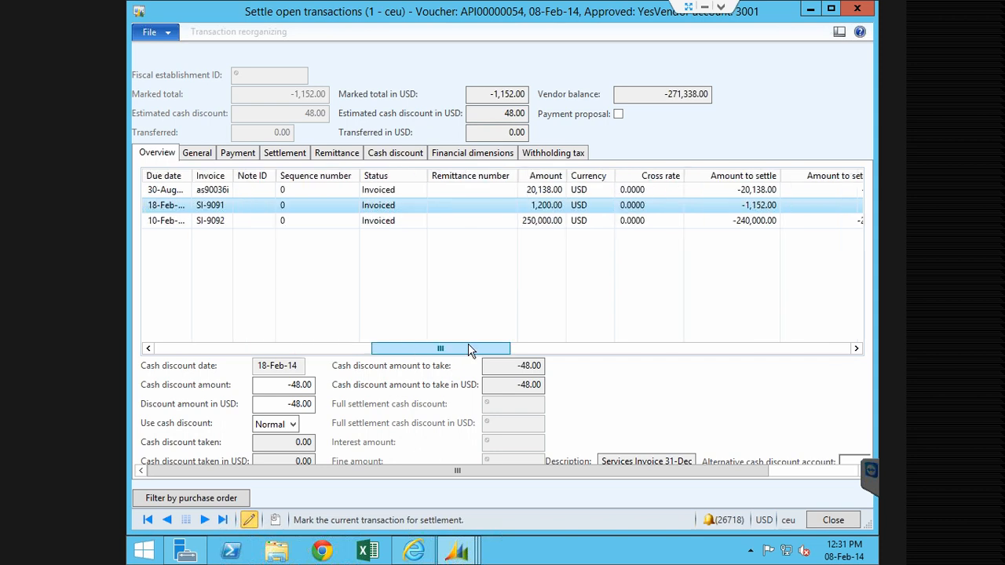
{"action": "left_click_drag", "start_coordinate": [469, 350], "coordinate": [626, 346]}
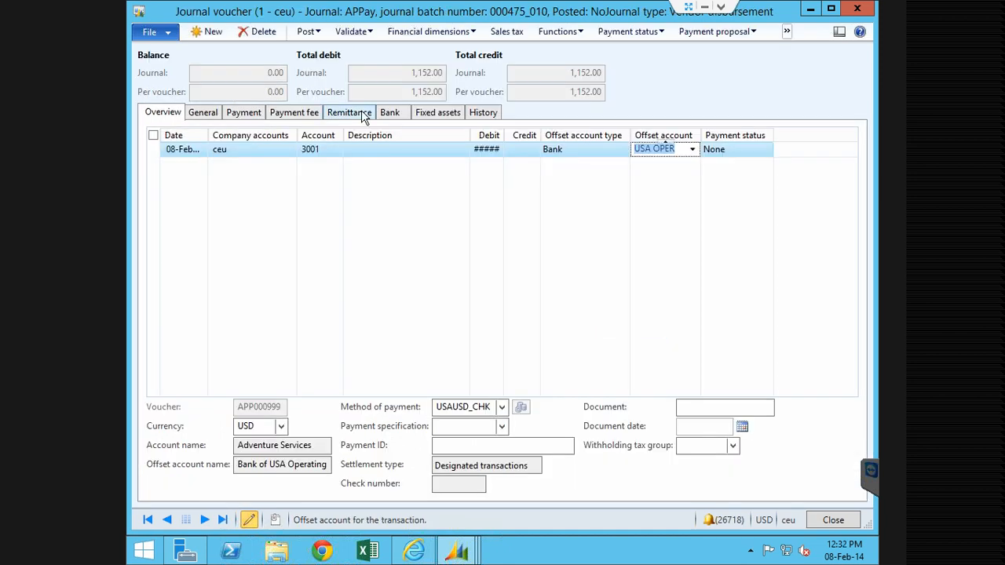
Review the payment line's remittance, payment fee and general details, and widen the Debit column to show the full amount.
{"action": "left_click", "coordinate": [362, 115]}
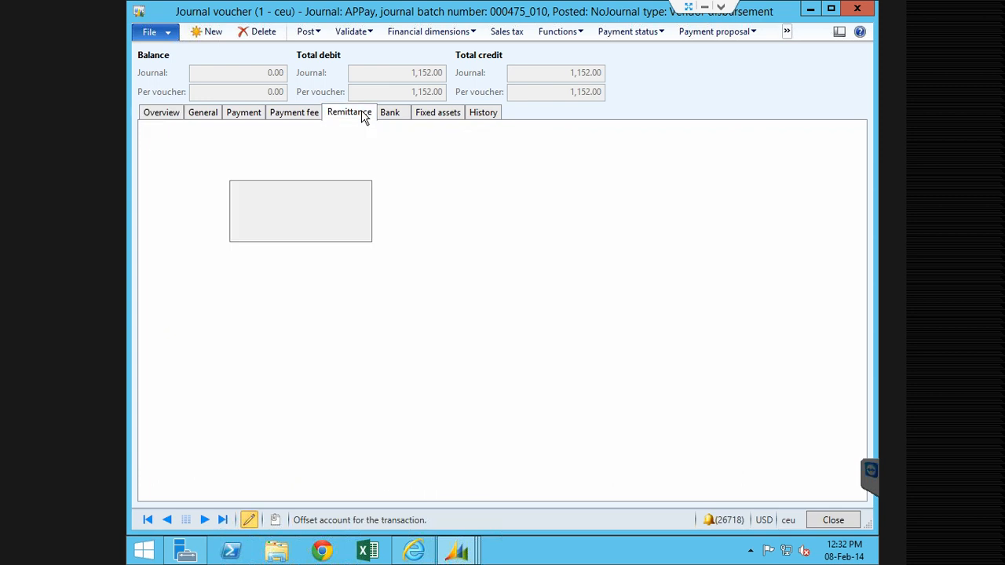
{"action": "left_click", "coordinate": [306, 114]}
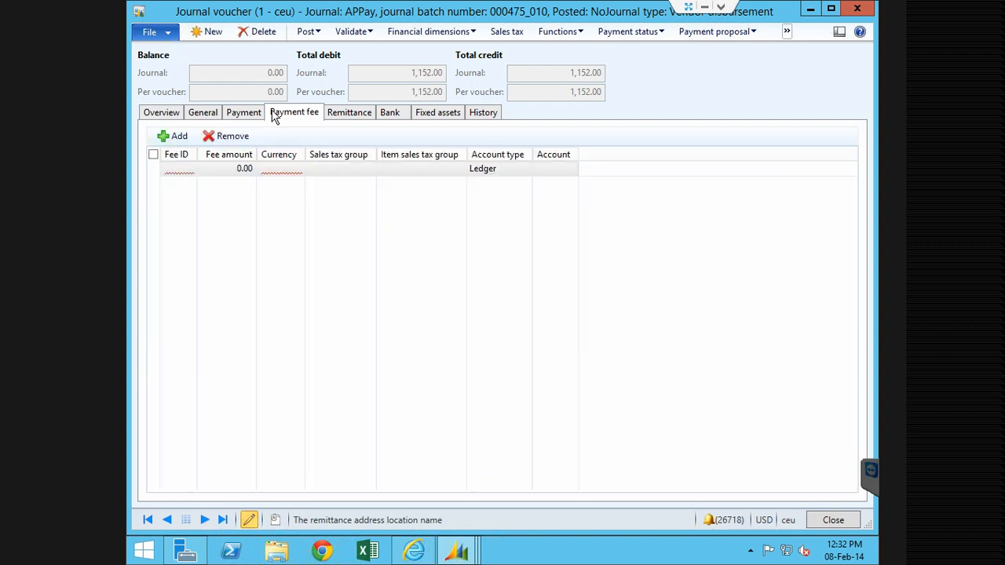
{"action": "left_click", "coordinate": [201, 114]}
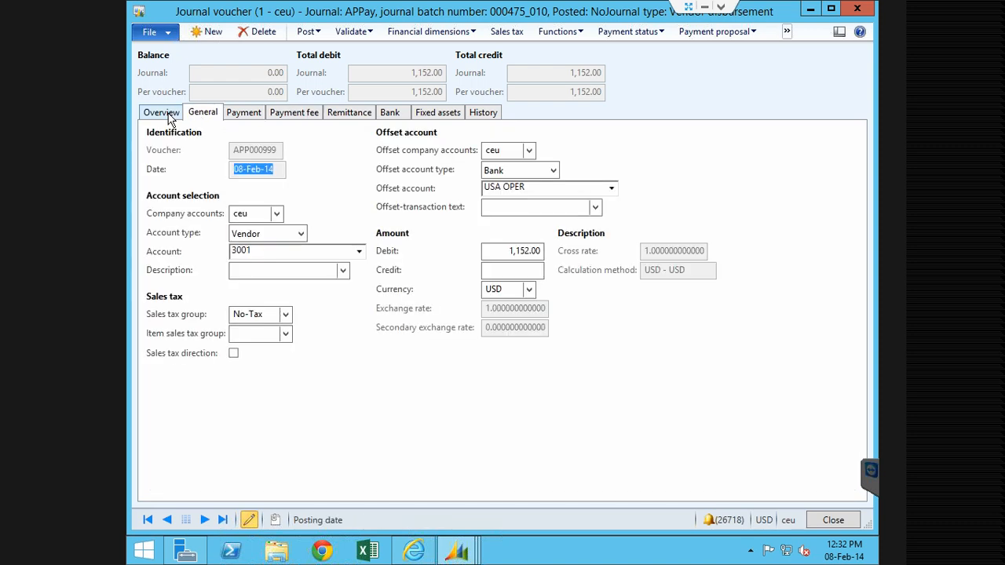
{"action": "left_click", "coordinate": [163, 114]}
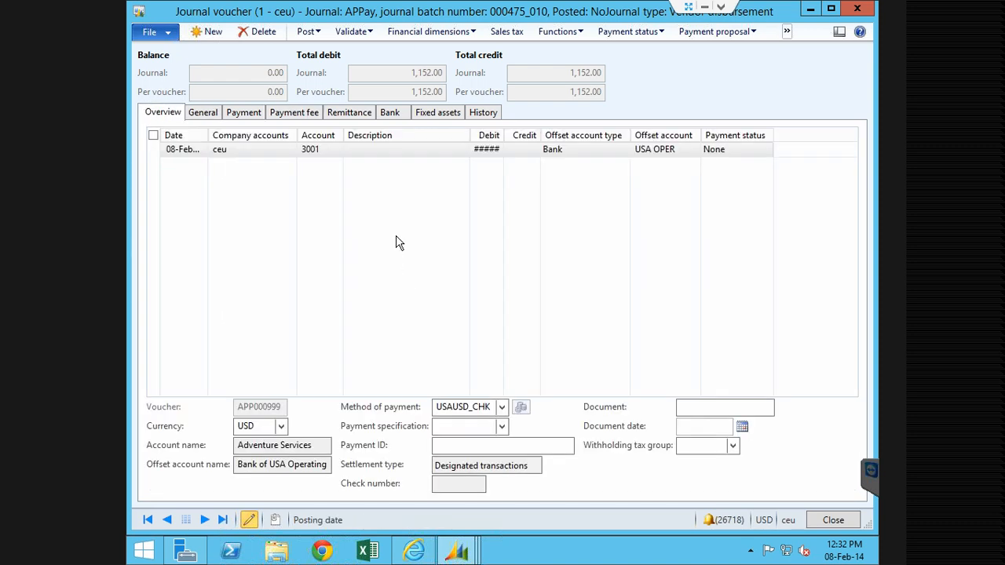
{"action": "double_click", "coordinate": [501, 135]}
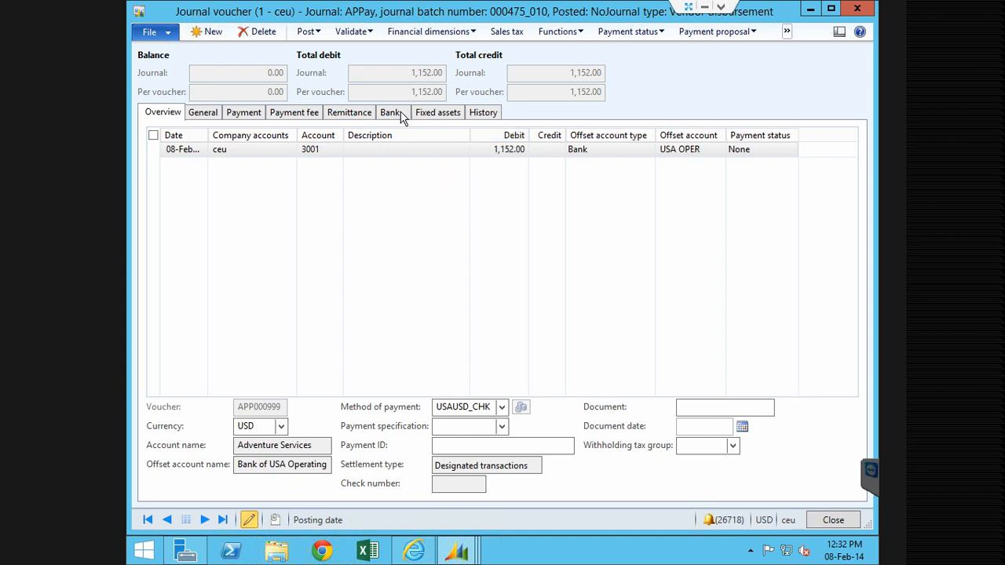
Validate the payment journal, then generate the payment for the USAUSD_CHK line and check its assigned check number.
{"action": "left_click", "coordinate": [351, 33]}
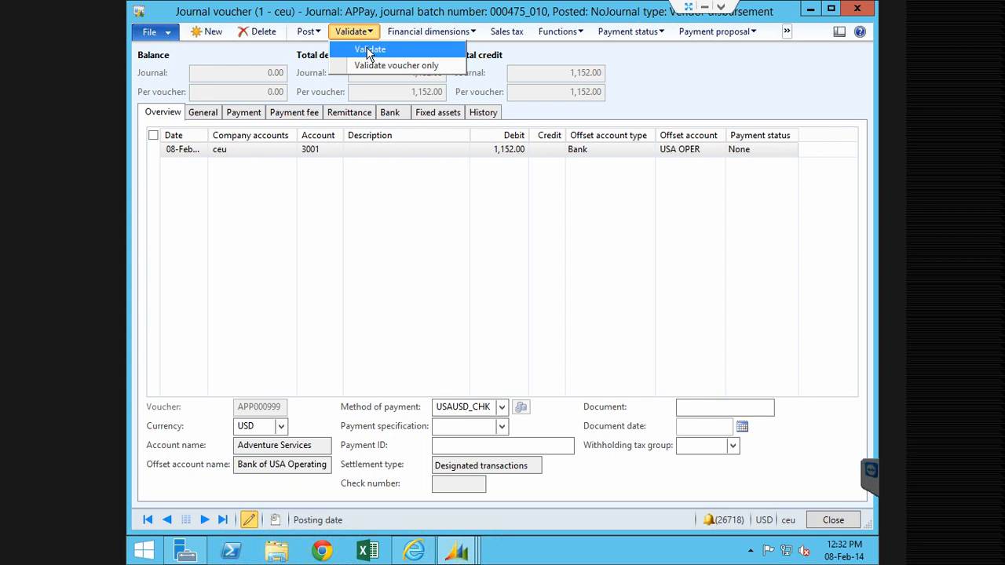
{"action": "left_click", "coordinate": [369, 51]}
{"action": "left_click", "coordinate": [640, 33]}
{"action": "left_click", "coordinate": [555, 31]}
{"action": "left_click", "coordinate": [555, 33]}
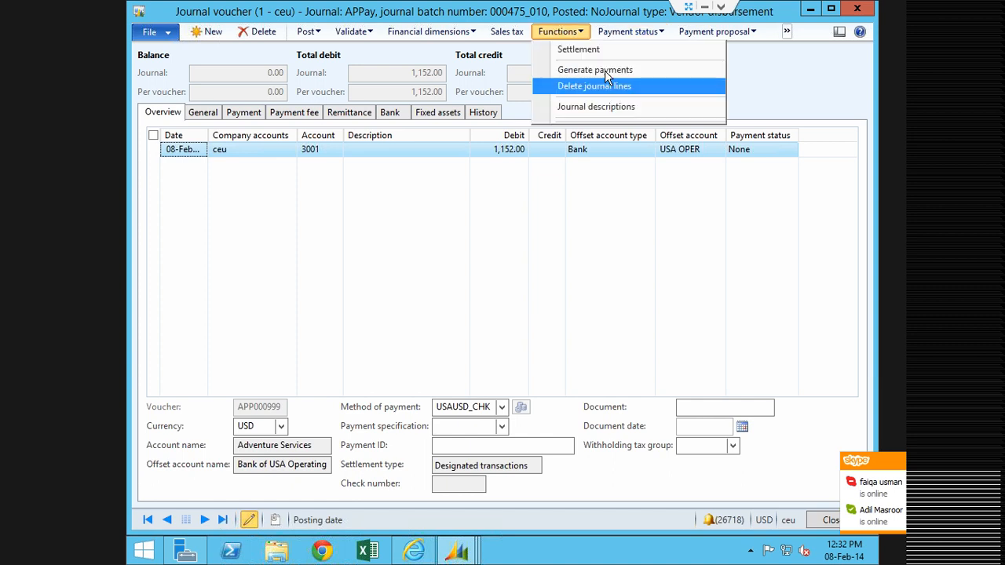
{"action": "left_click", "coordinate": [608, 68]}
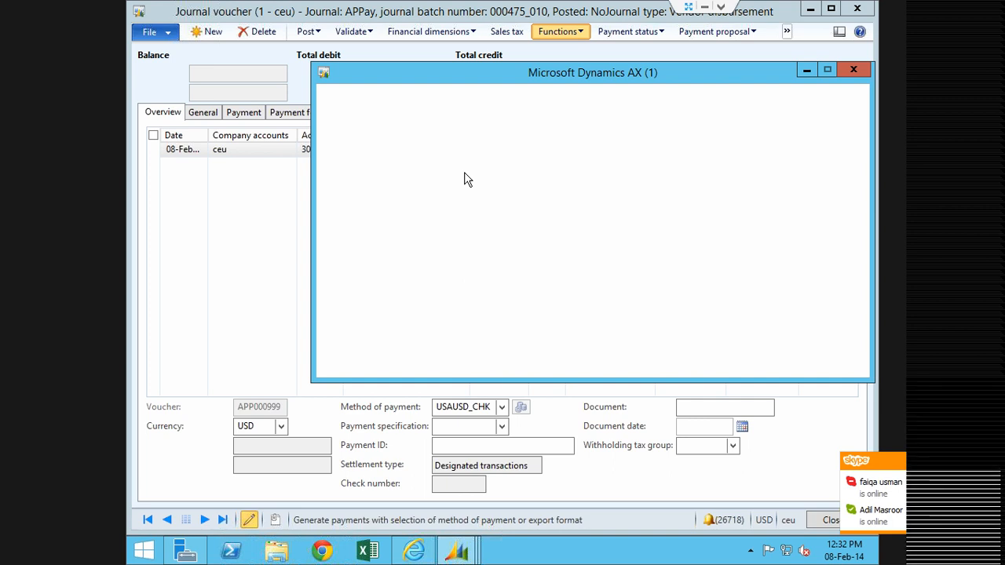
{"action": "left_click", "coordinate": [483, 153]}
{"action": "left_click", "coordinate": [485, 271]}
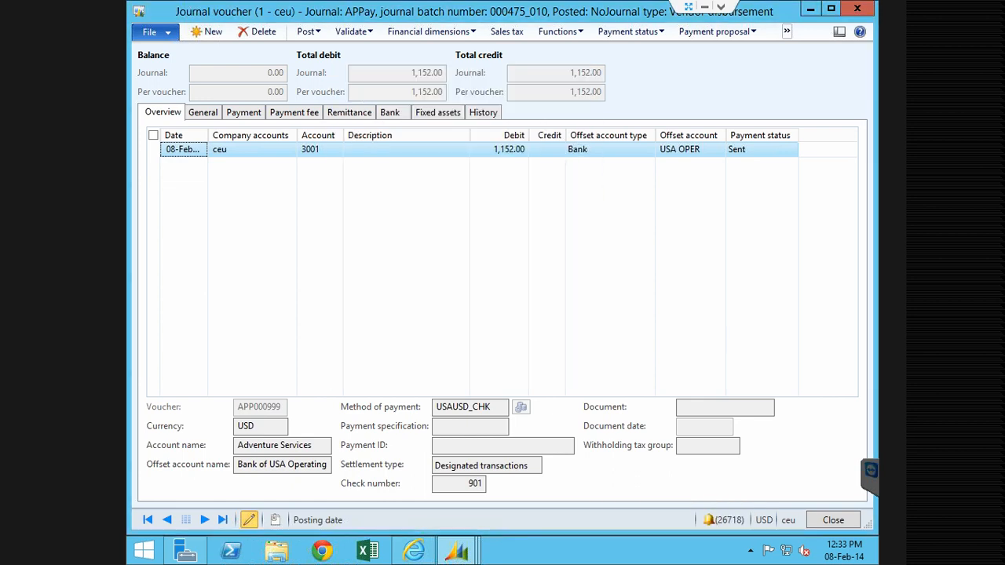
{"action": "left_click", "coordinate": [481, 484]}
{"action": "double_click", "coordinate": [477, 485]}
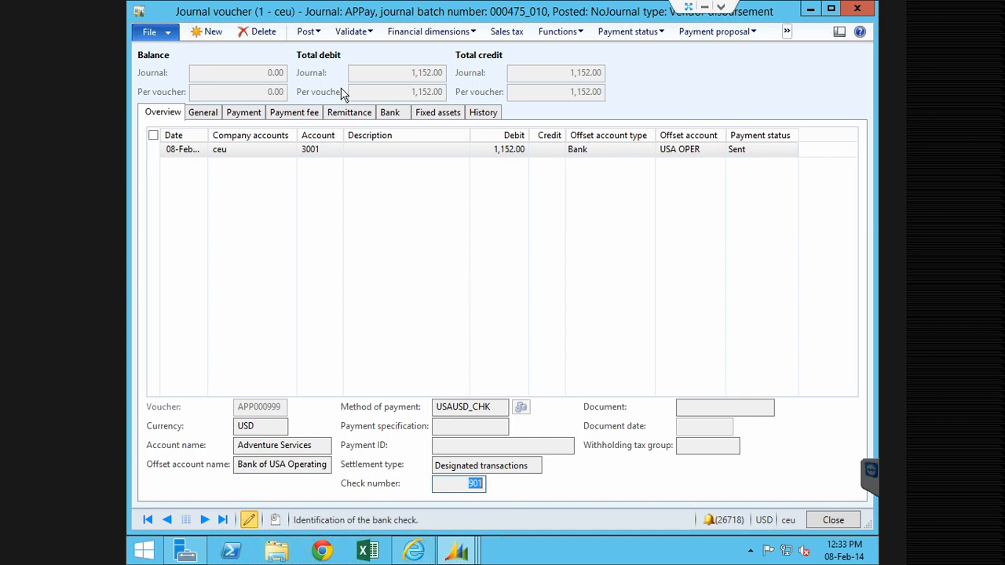
Try to post the payment journal and read the posting results before dismissing them.
{"action": "left_click", "coordinate": [314, 39]}
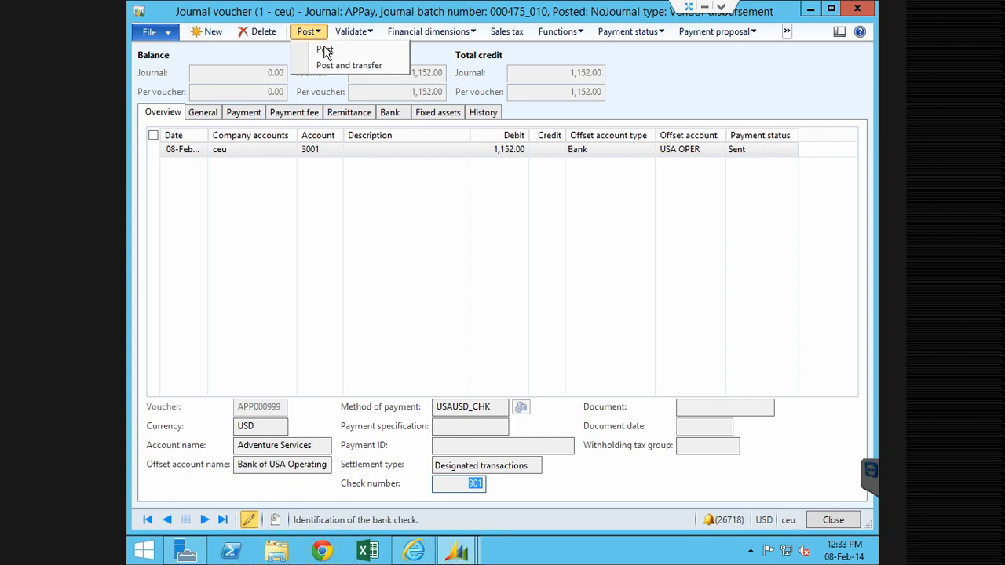
{"action": "left_click", "coordinate": [325, 49]}
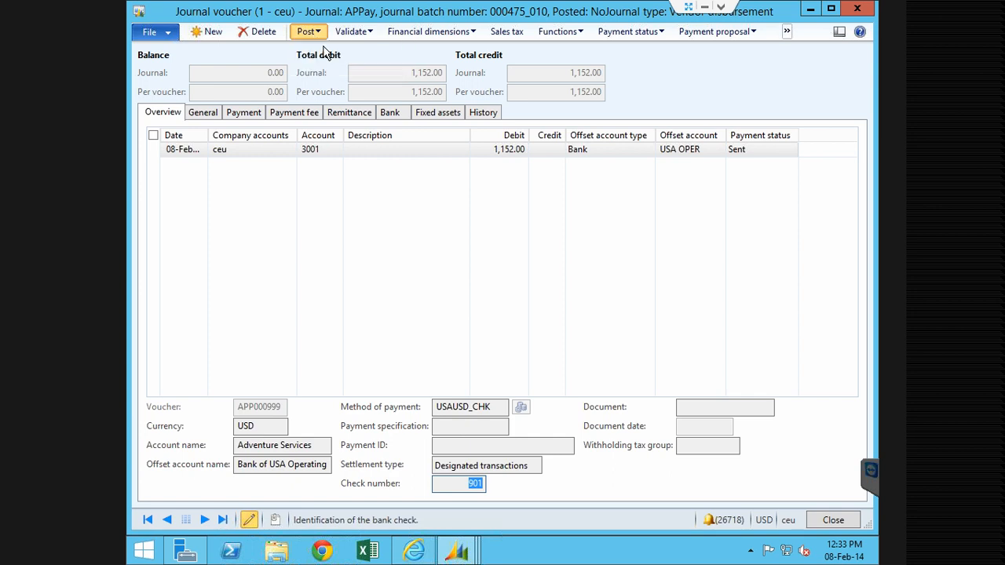
{"action": "left_click", "coordinate": [472, 181]}
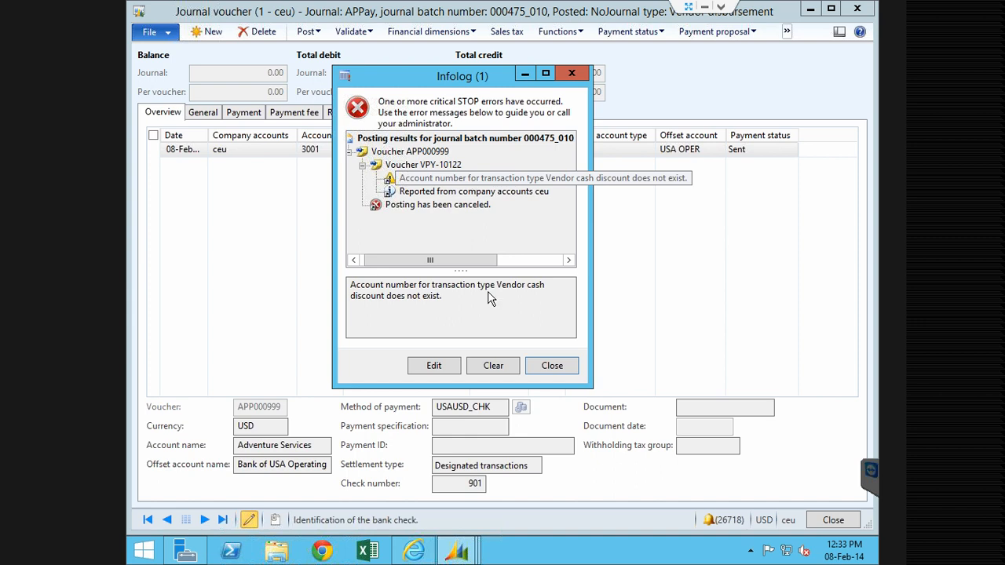
{"action": "left_click", "coordinate": [559, 367]}
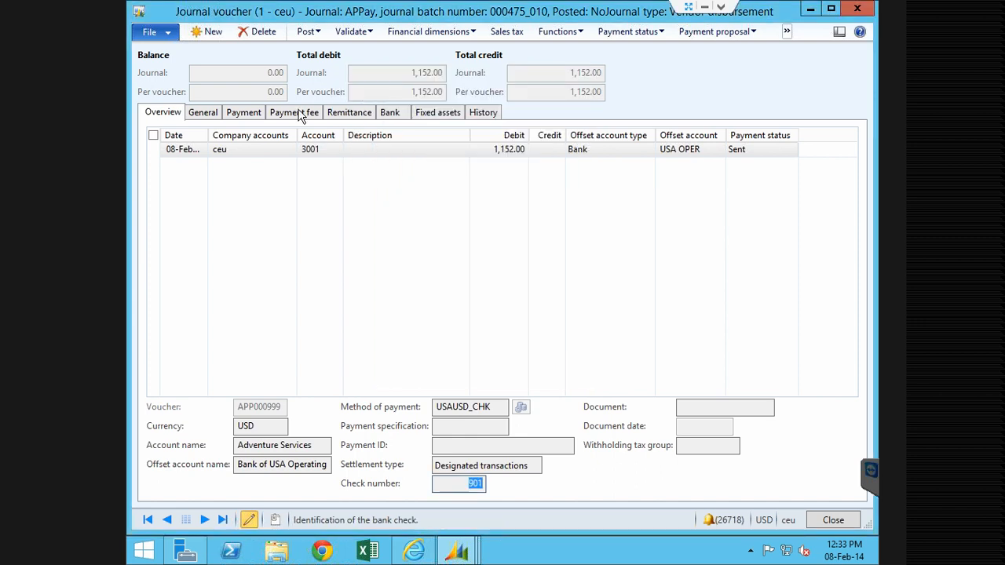
Examine the voucher's bank, payment and general details, and the settlement and cash discount information of marked invoice SI-9091.
{"action": "left_click", "coordinate": [394, 113]}
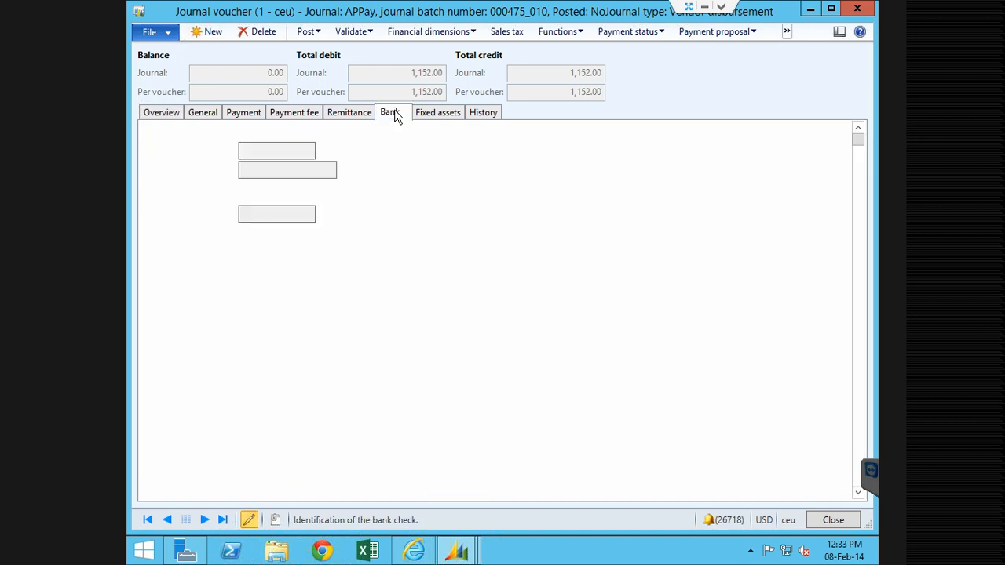
{"action": "left_click", "coordinate": [229, 115]}
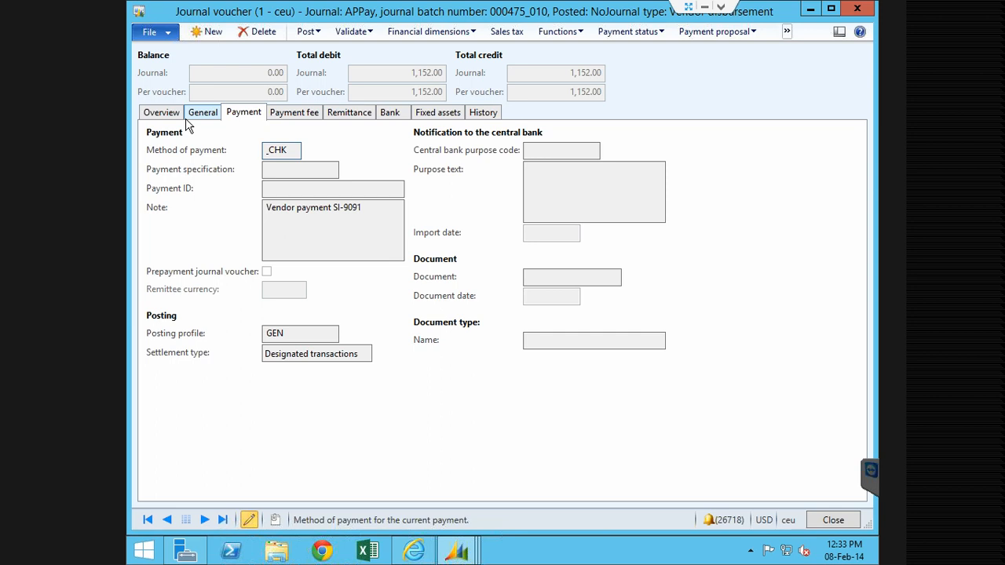
{"action": "left_click", "coordinate": [191, 117]}
{"action": "left_click", "coordinate": [558, 31]}
{"action": "left_click", "coordinate": [580, 49]}
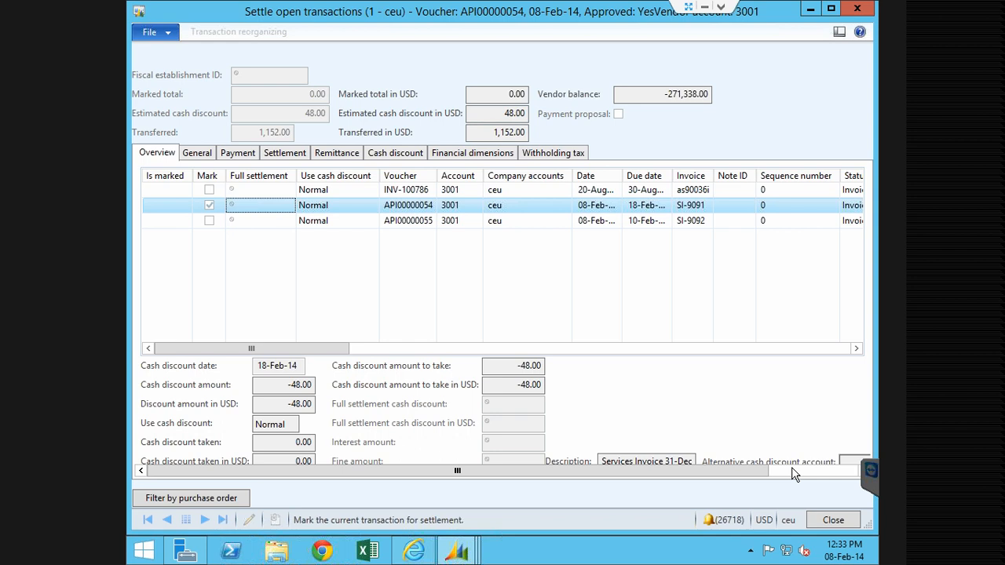
{"action": "left_click", "coordinate": [284, 152]}
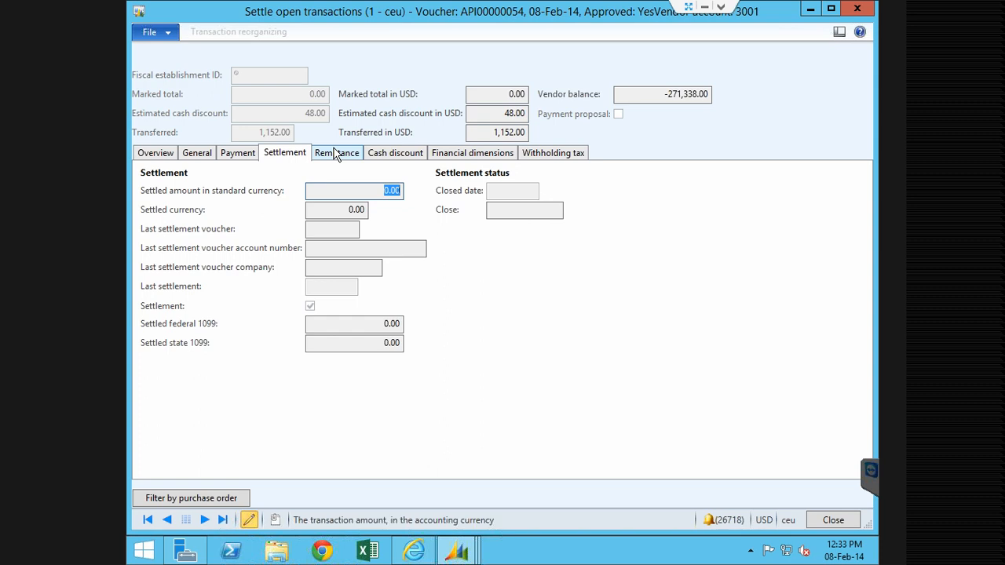
{"action": "left_click", "coordinate": [394, 152]}
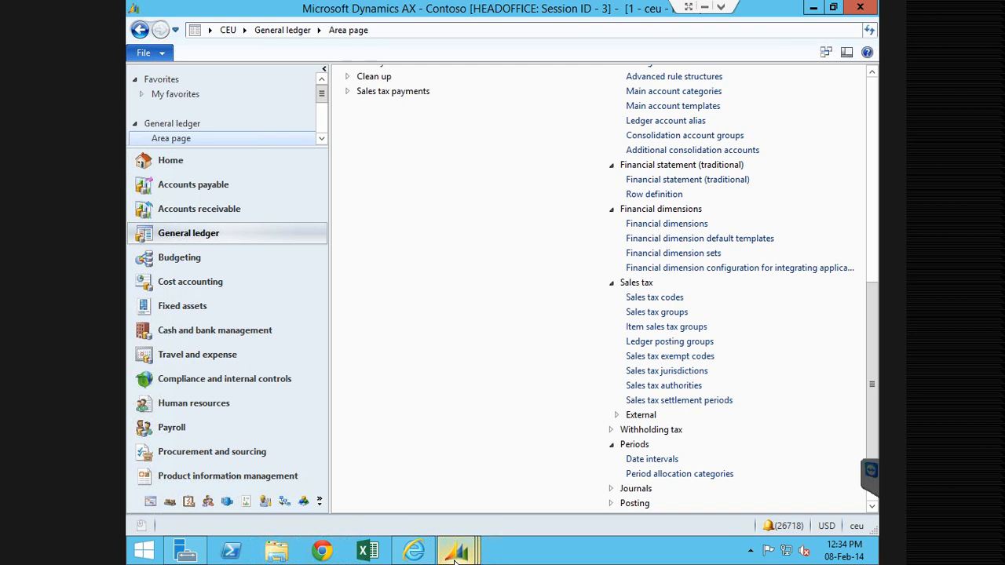
Return to the payment journal list, create another APPay journal and open its lines.
{"action": "left_click", "coordinate": [455, 558]}
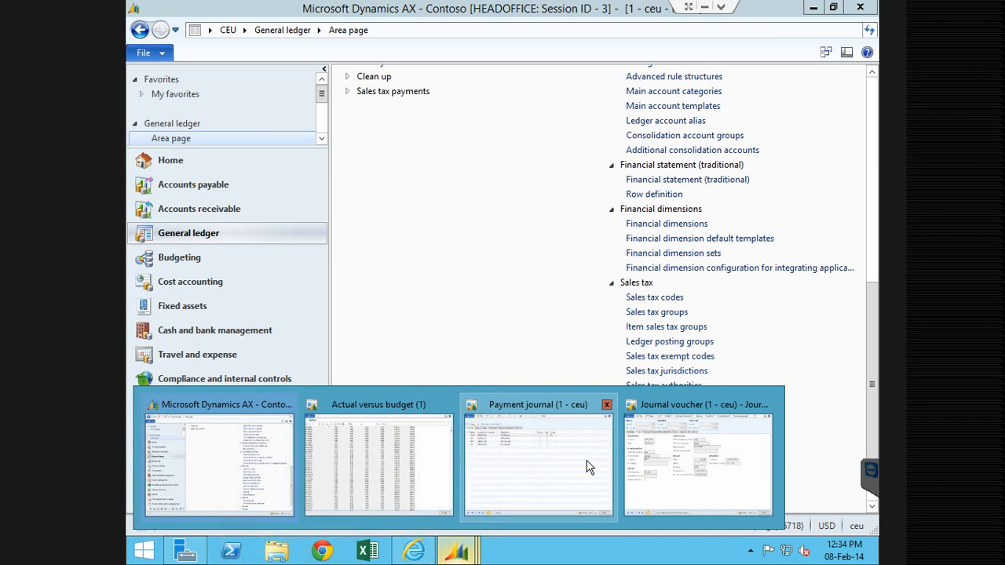
{"action": "left_click", "coordinate": [590, 467]}
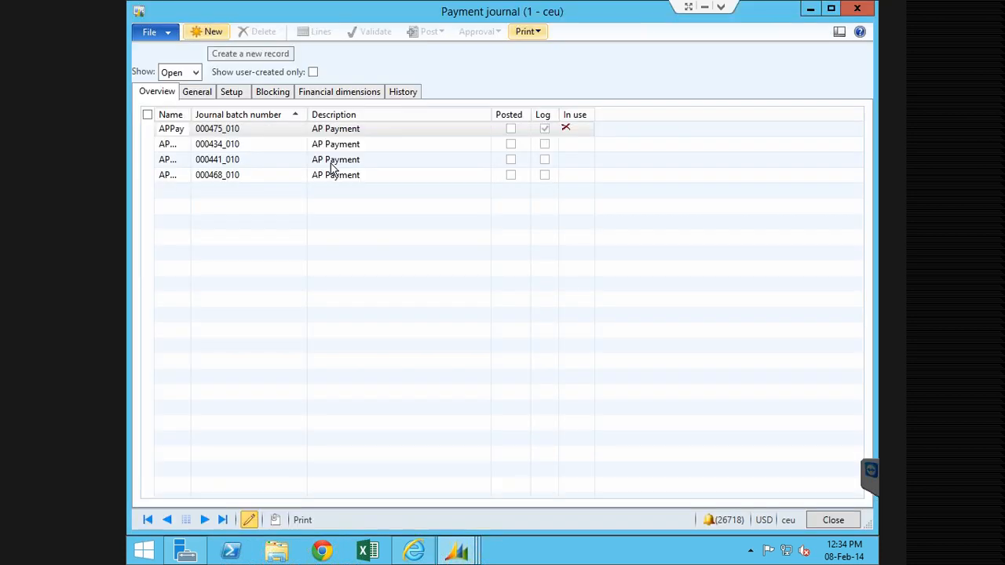
{"action": "left_click", "coordinate": [208, 33]}
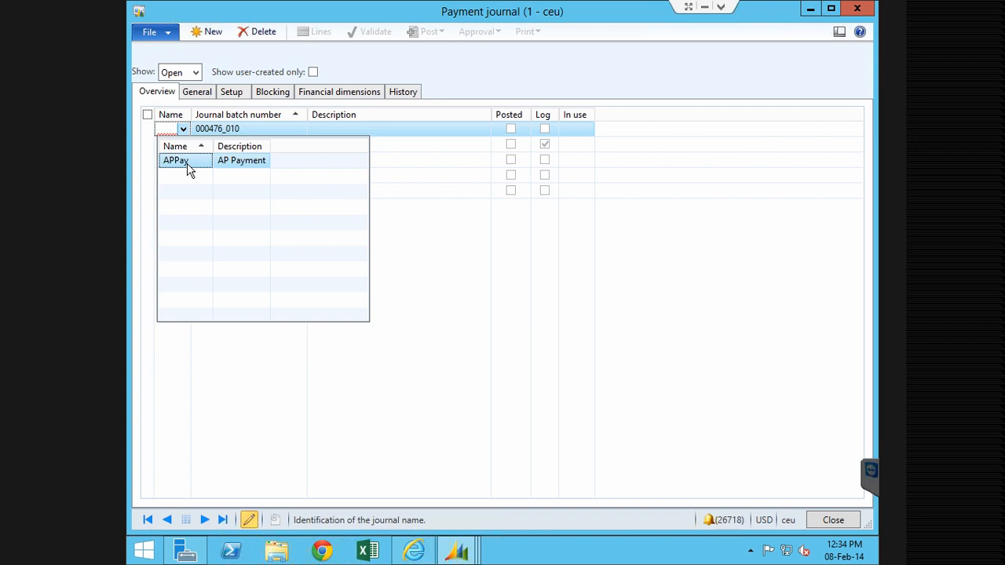
{"action": "left_click", "coordinate": [187, 166]}
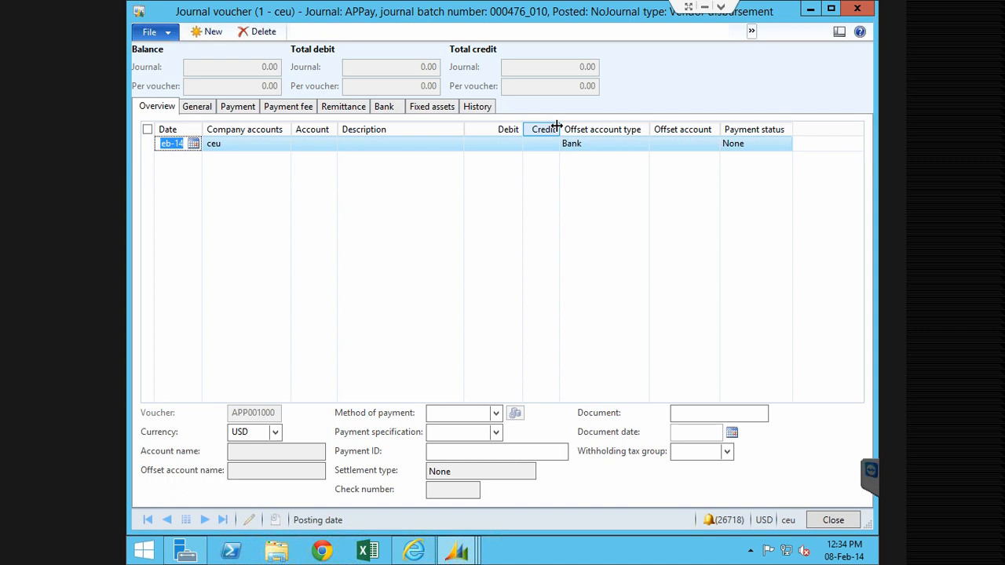
Enter the Adventure Services vendor on the new payment line and mark invoice SI-9092 for settlement with cash discount use set to Never.
{"action": "left_click", "coordinate": [329, 144]}
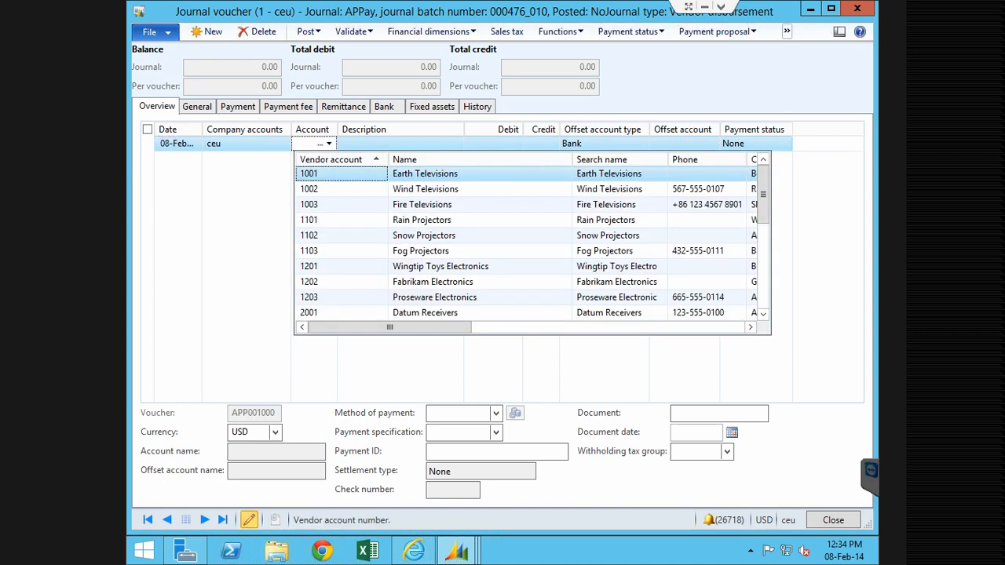
{"action": "left_click", "coordinate": [578, 35]}
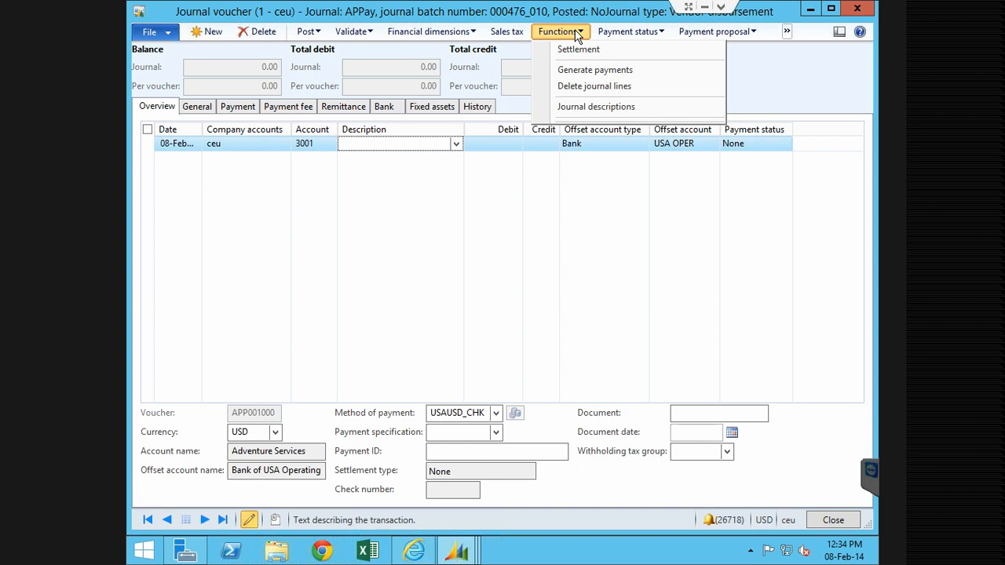
{"action": "left_click", "coordinate": [578, 49]}
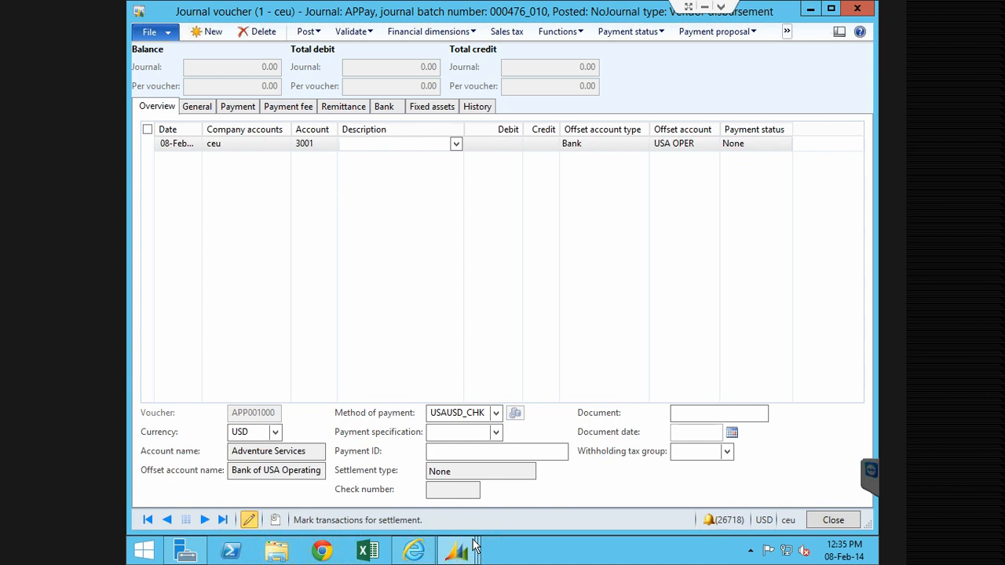
{"action": "left_click", "coordinate": [469, 550]}
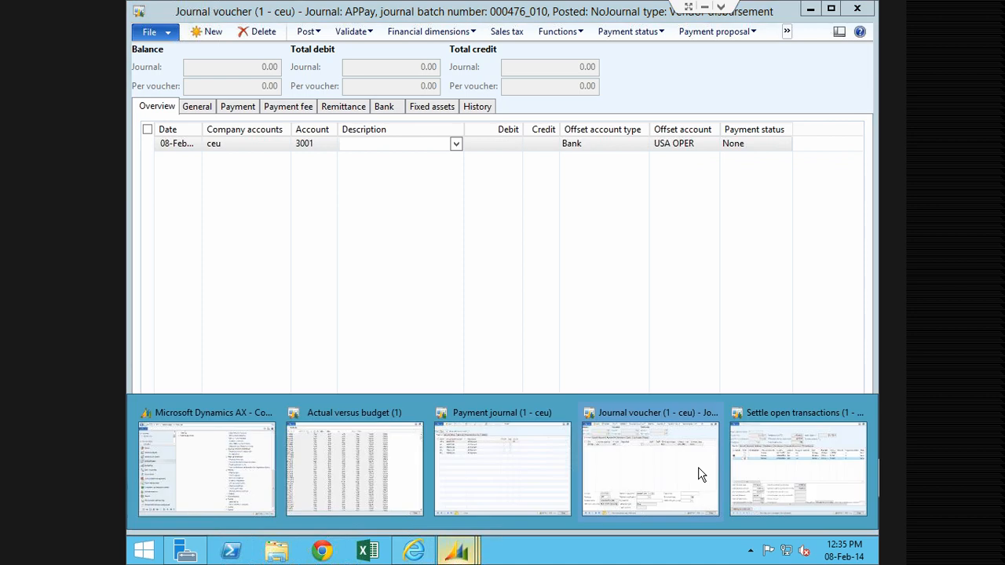
{"action": "left_click", "coordinate": [701, 474]}
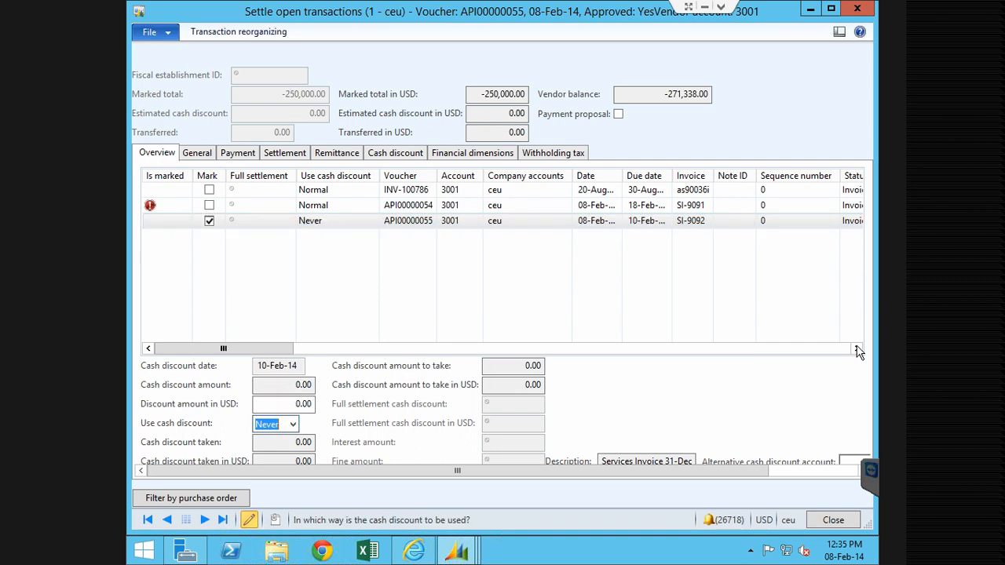
Review invoice SI-9092's amounts to settle, payment, settlement and remittance details, and select its 18-Feb-14 cash discount entry.
{"action": "left_click", "coordinate": [856, 349]}
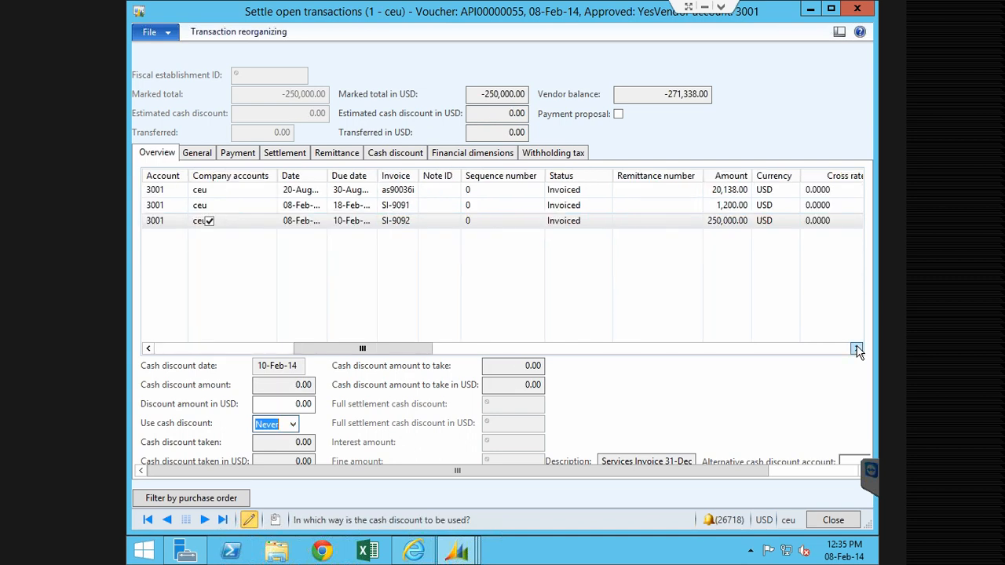
{"action": "left_click", "coordinate": [856, 349]}
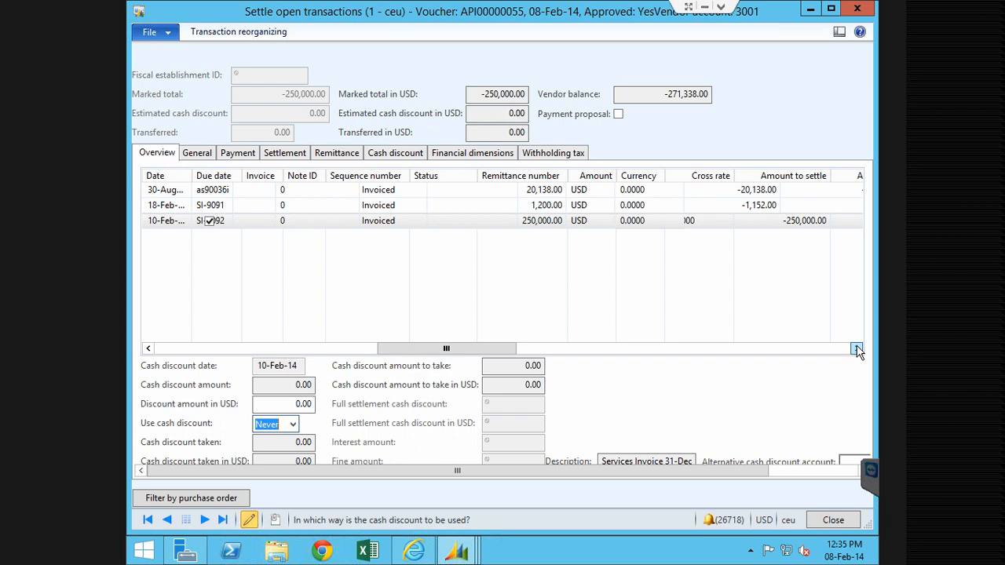
{"action": "left_click", "coordinate": [856, 348]}
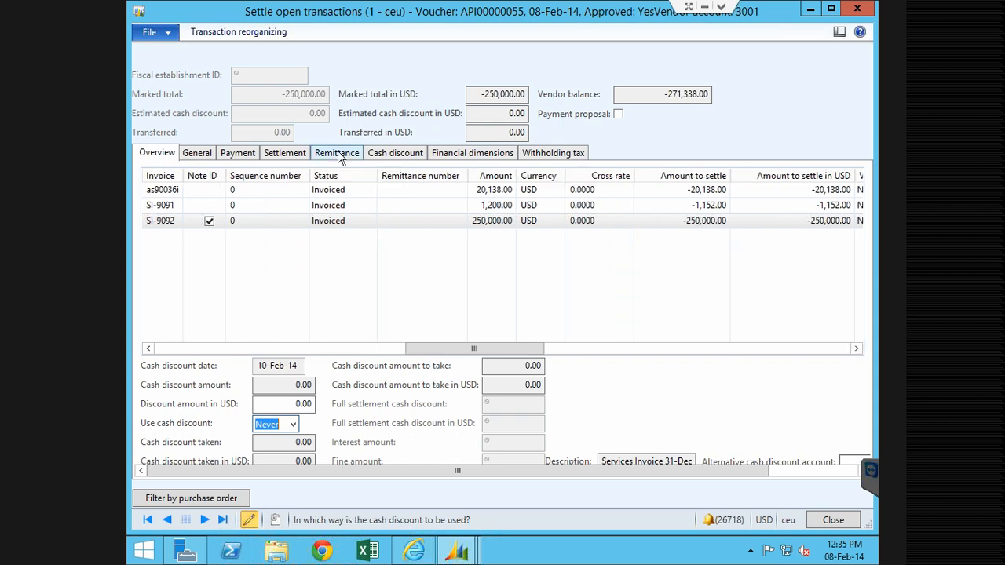
{"action": "left_click", "coordinate": [245, 153]}
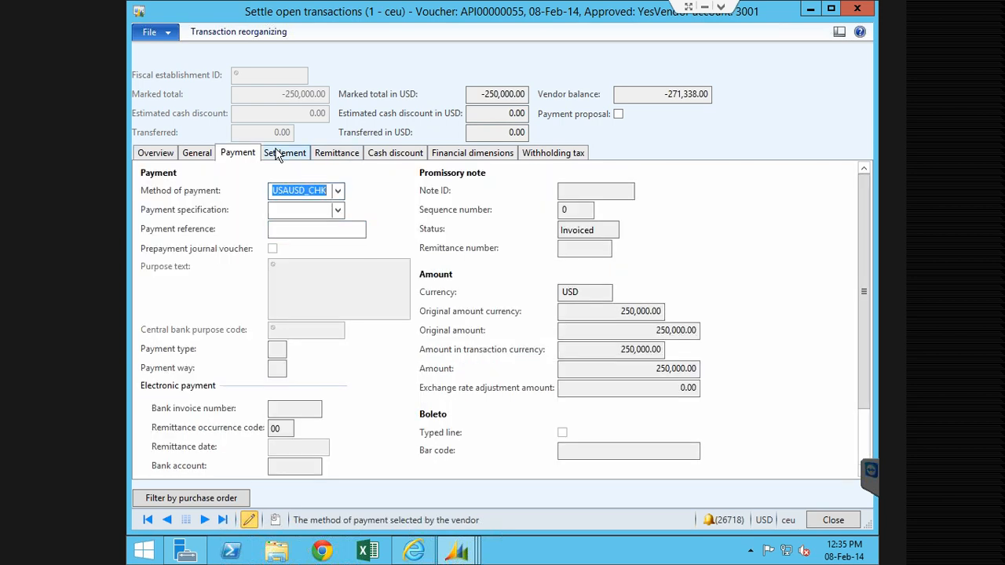
{"action": "left_click", "coordinate": [283, 153]}
{"action": "left_click", "coordinate": [337, 153]}
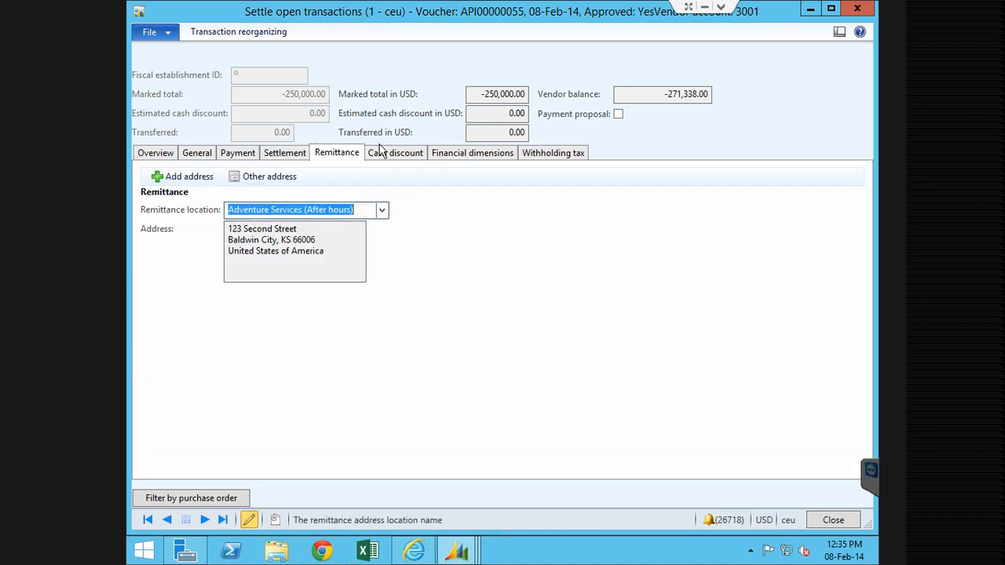
{"action": "left_click", "coordinate": [380, 152]}
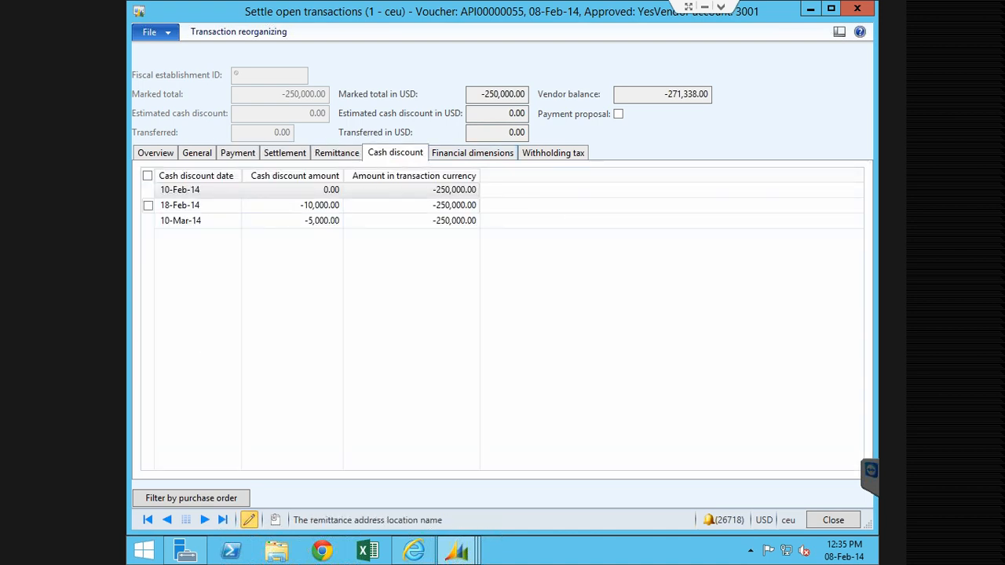
{"action": "left_click", "coordinate": [197, 204]}
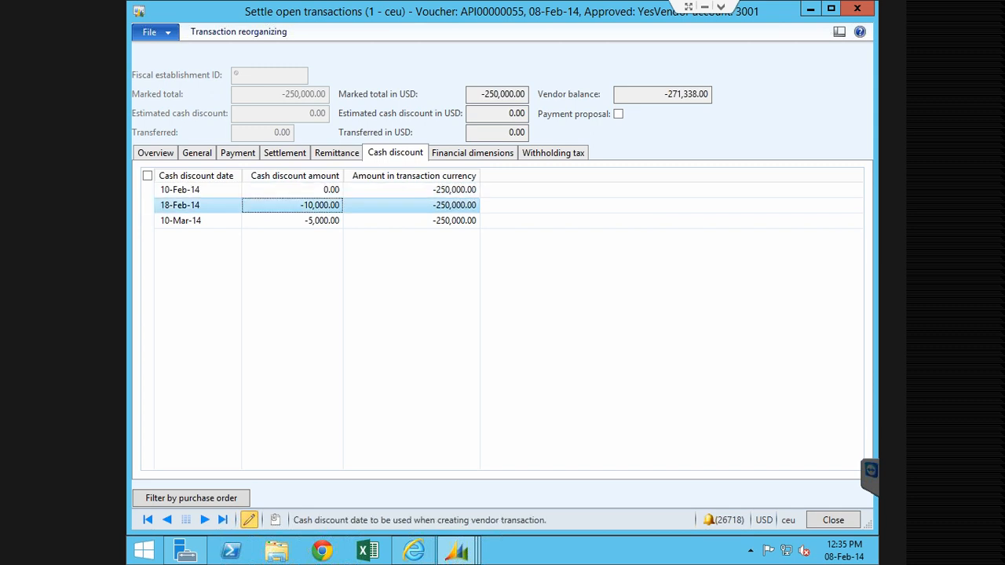
Review invoice SI-9092's 18-Feb-14 cash discount entry, its financial dimensions and its withholding tax details.
{"action": "left_click_drag", "start_coordinate": [302, 206], "coordinate": [341, 206]}
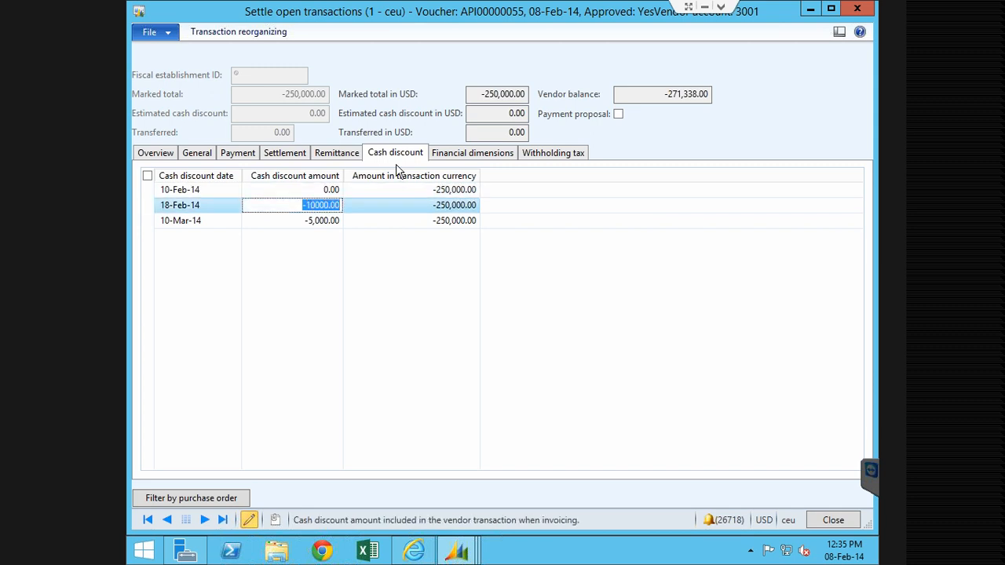
{"action": "key", "text": "shift+Tab"}
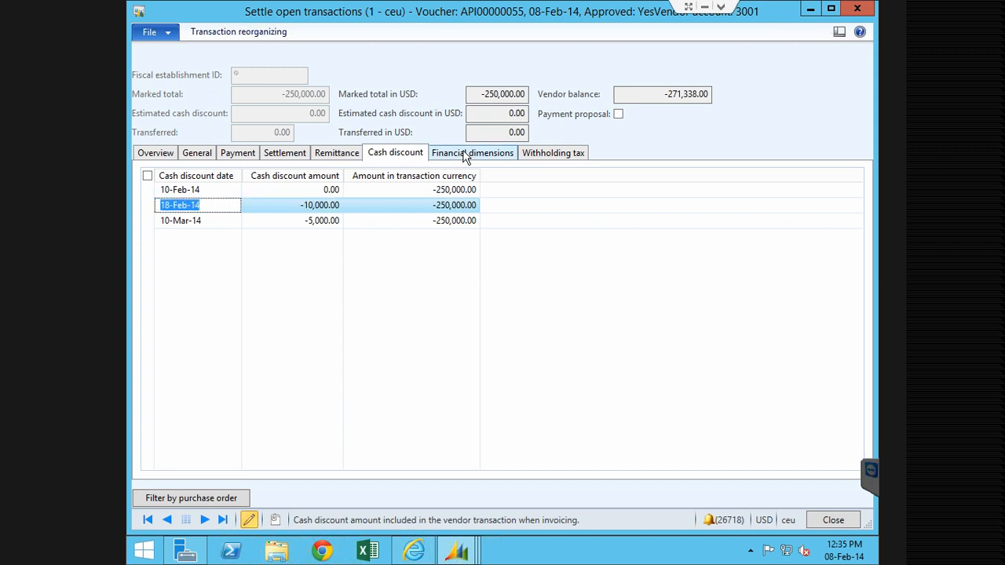
{"action": "left_click", "coordinate": [465, 155]}
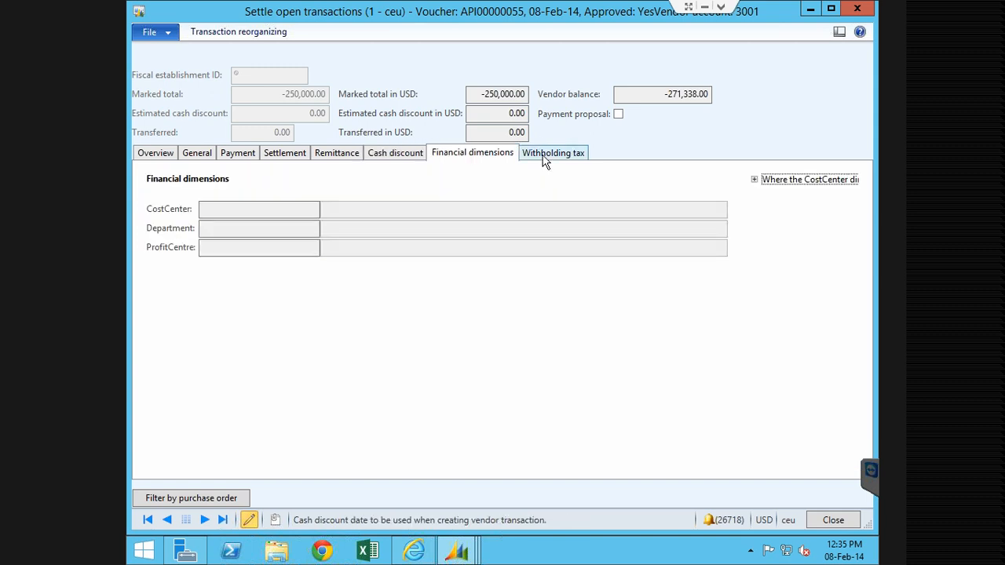
{"action": "left_click", "coordinate": [545, 156]}
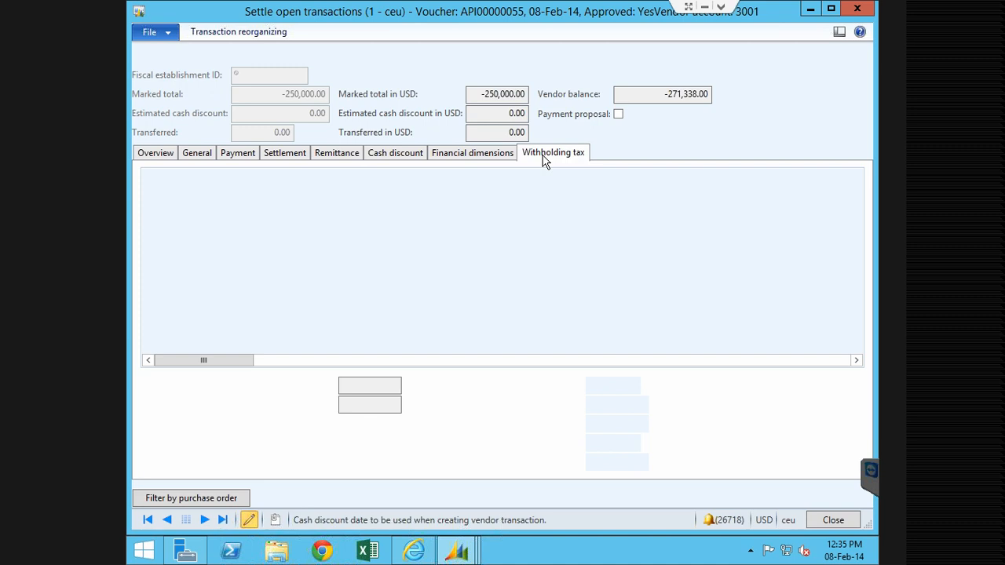
Examine marked invoice SI-9092's due date, status, amount, cross rate and amounts to settle, and return to the journal voucher.
{"action": "left_click", "coordinate": [156, 153]}
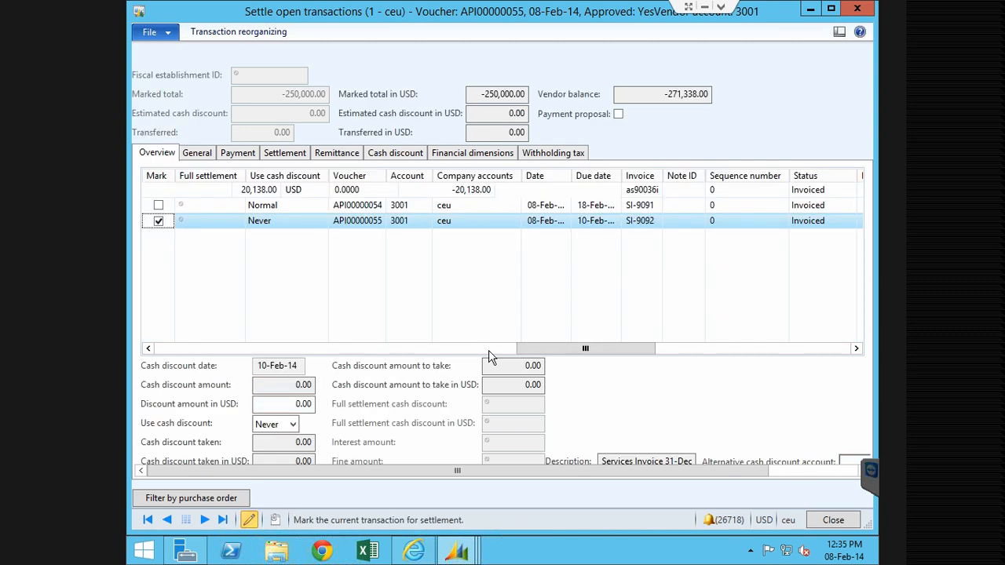
{"action": "left_click", "coordinate": [685, 350]}
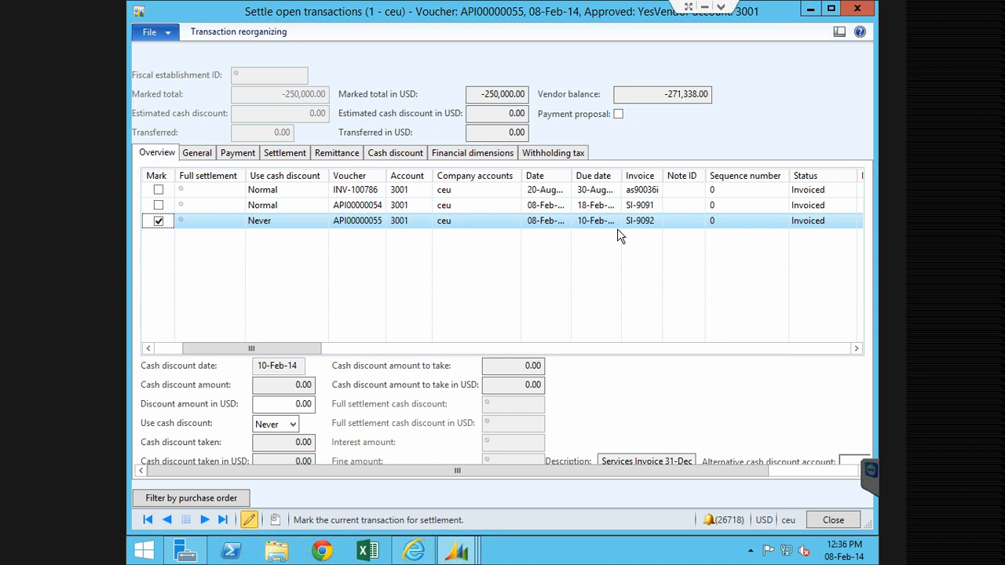
{"action": "left_click", "coordinate": [616, 227]}
{"action": "left_click", "coordinate": [636, 221]}
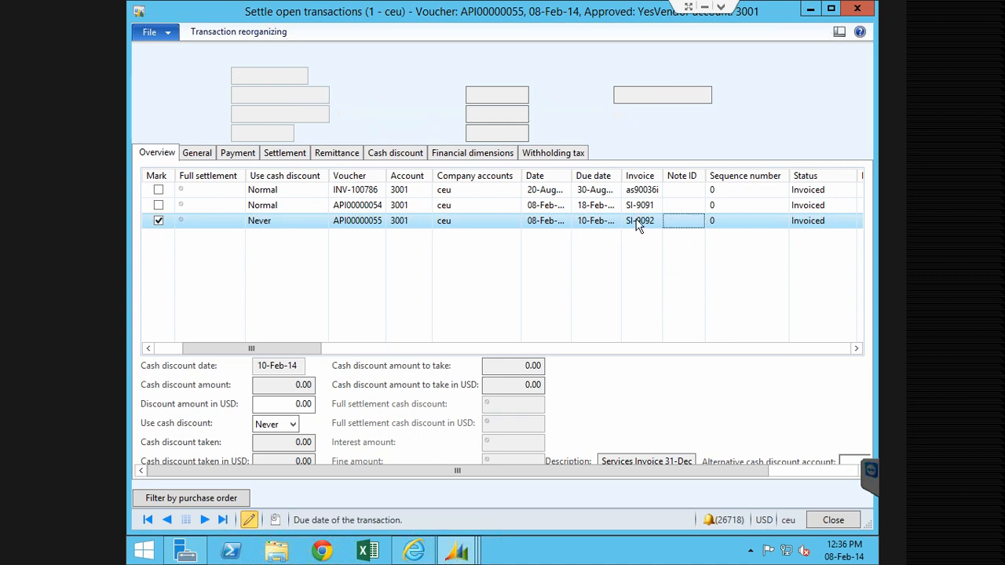
{"action": "key", "text": "Tab"}
{"action": "key", "text": "Tab"}
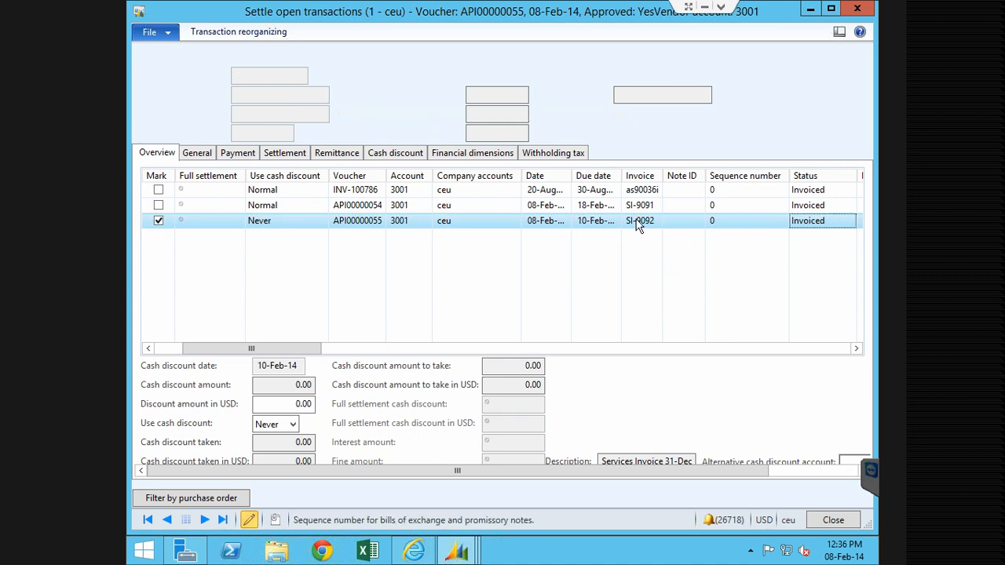
{"action": "key", "text": "Tab"}
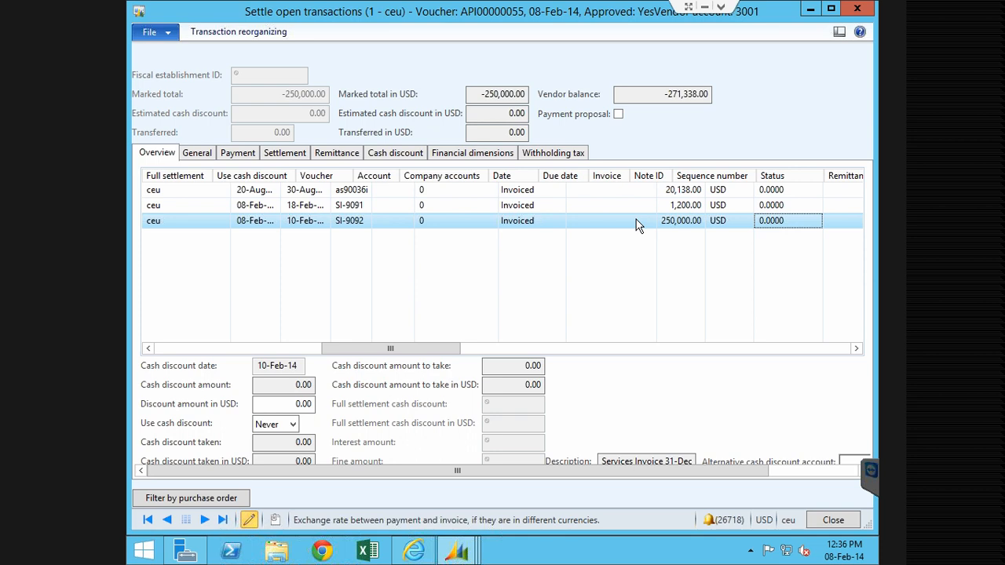
{"action": "key", "text": "Tab"}
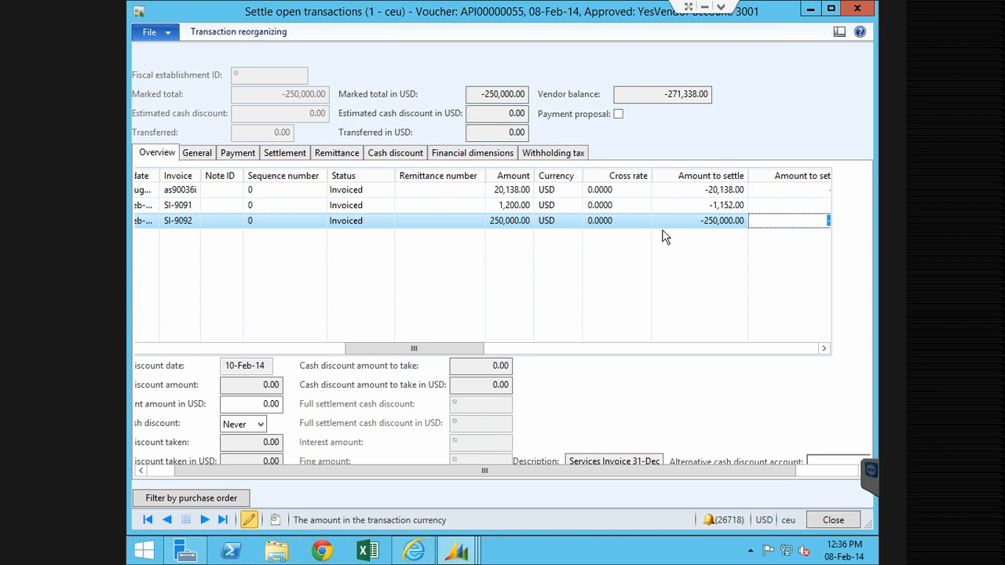
{"action": "key", "text": "Tab"}
{"action": "left_click", "coordinate": [414, 224]}
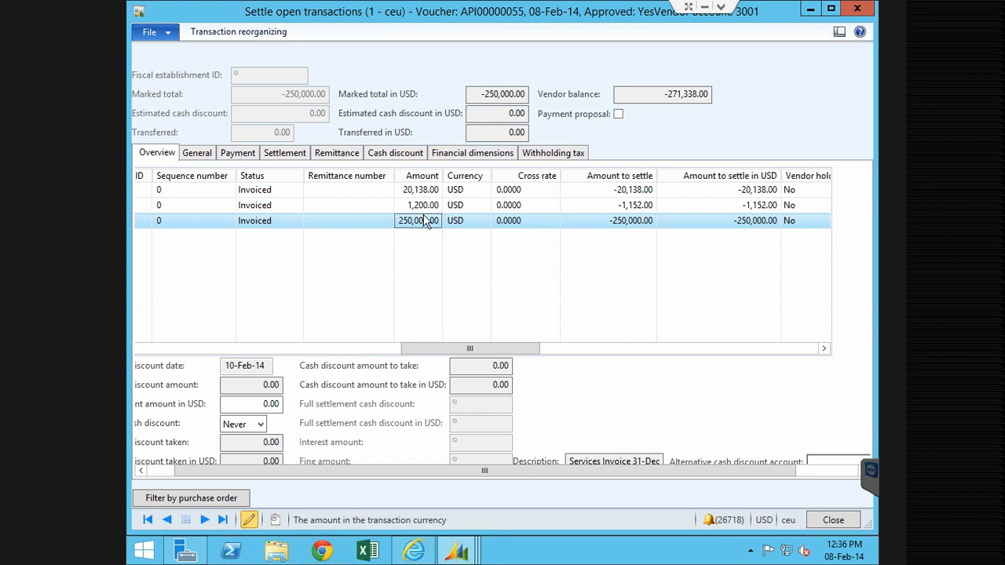
{"action": "left_click", "coordinate": [831, 522]}
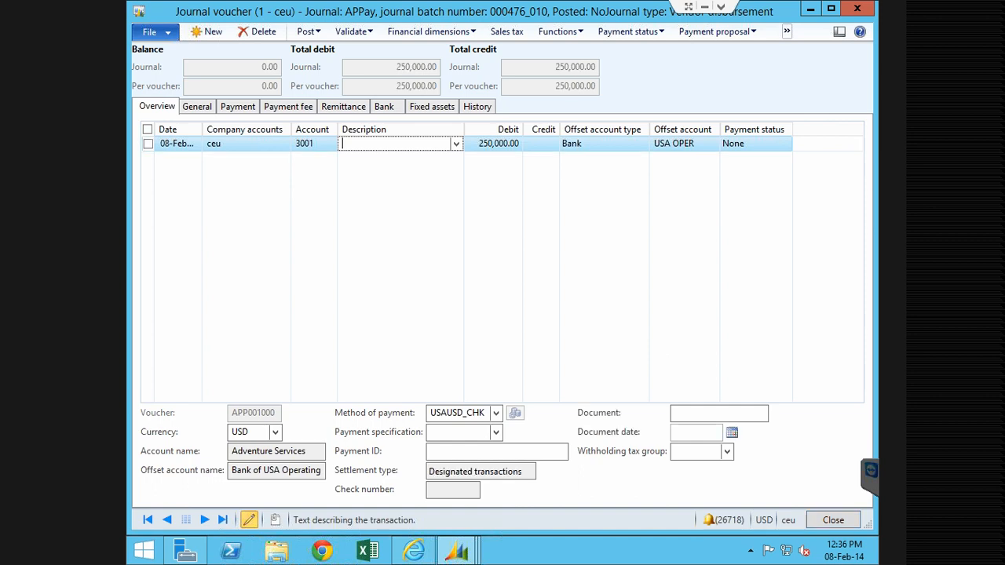
Set the Adventure Services payment line's debit to 250000.00/12, giving 20,833.33, and accept the difference from the marked transactions total.
{"action": "left_click", "coordinate": [496, 146]}
{"action": "type", "text": "/12"}
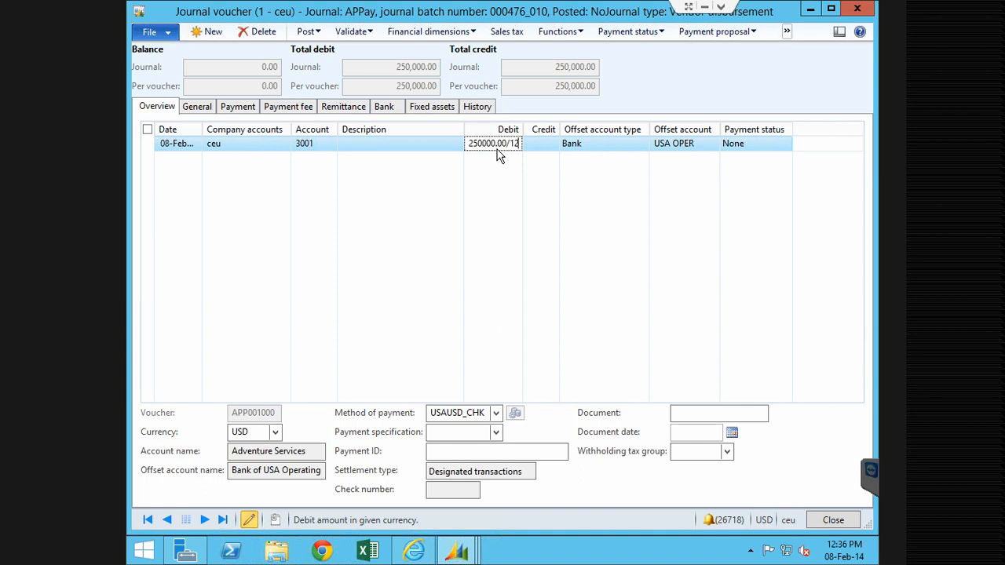
{"action": "key", "text": "Return"}
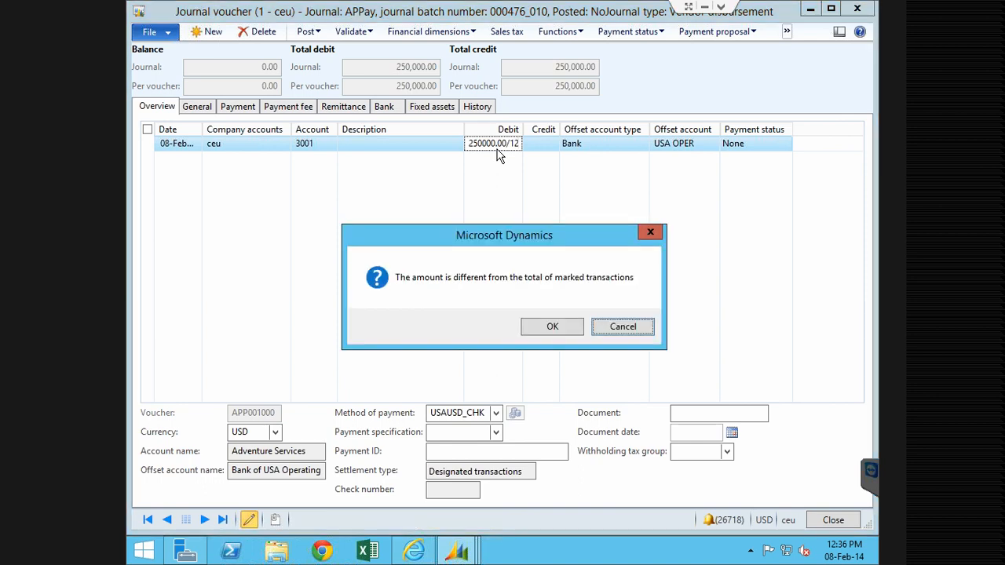
{"action": "left_click", "coordinate": [552, 328]}
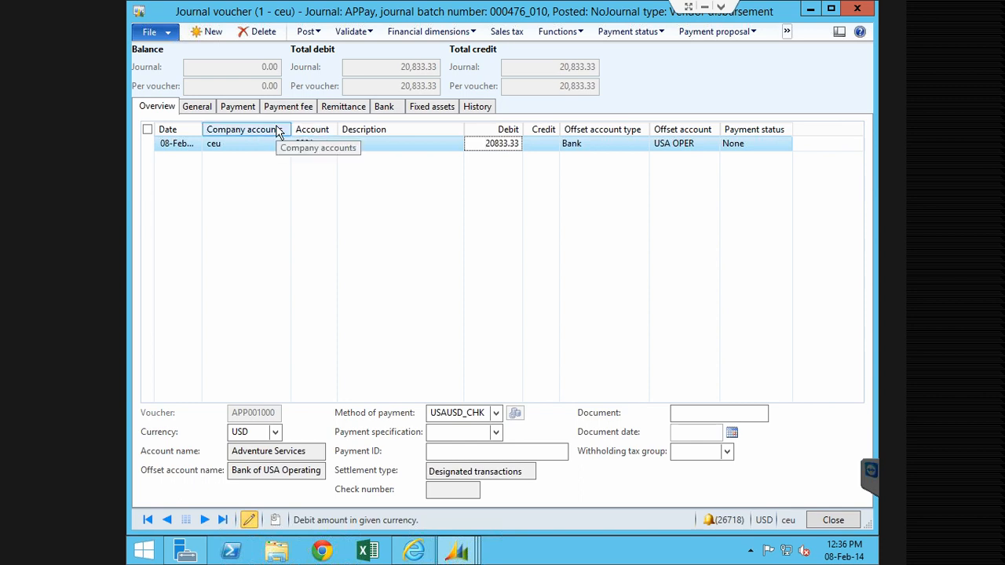
Validate the payment journal and generate the USAUSD_CHK check payment for the Adventure Services line.
{"action": "left_click", "coordinate": [361, 34]}
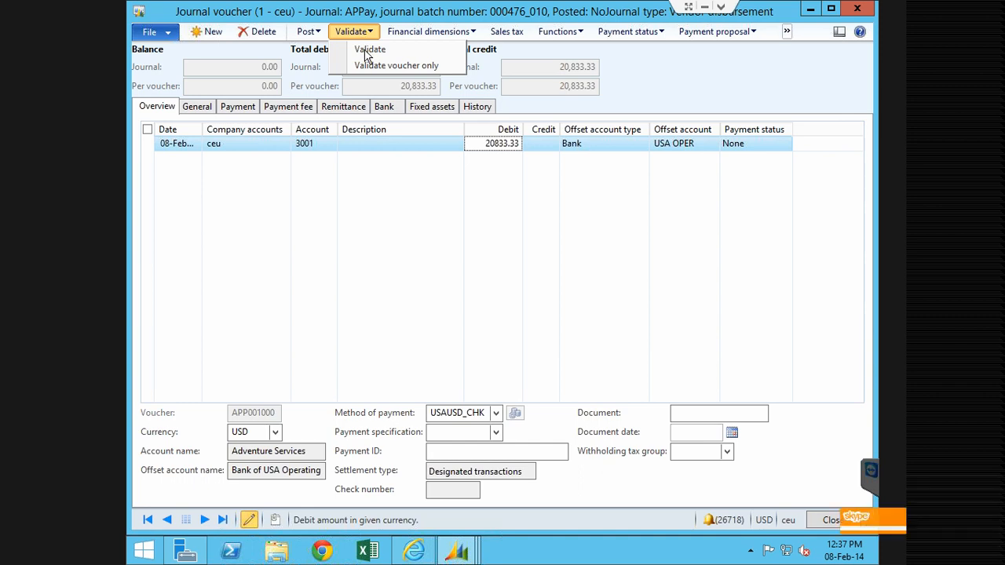
{"action": "left_click", "coordinate": [367, 51]}
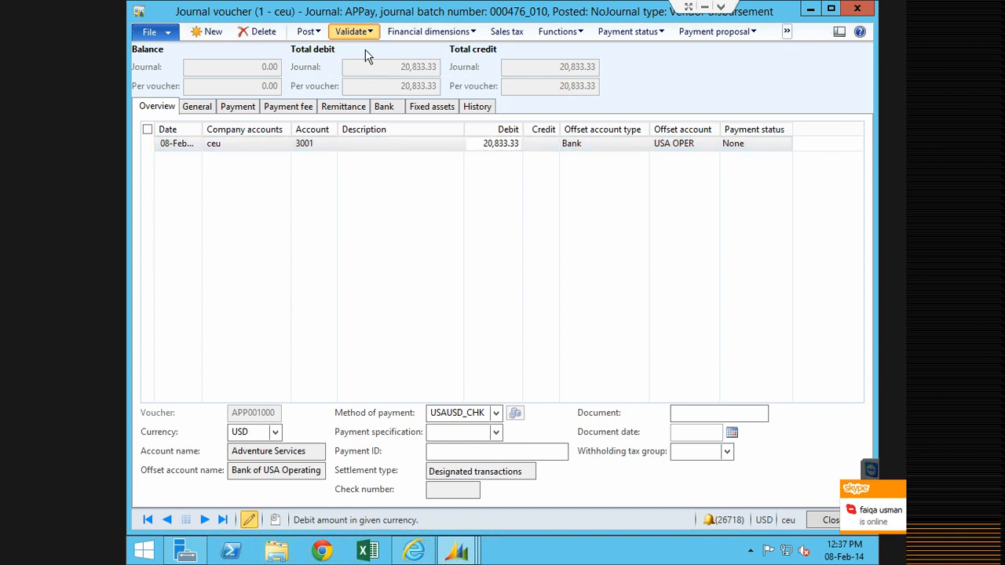
{"action": "left_click", "coordinate": [559, 32]}
{"action": "left_click", "coordinate": [594, 71]}
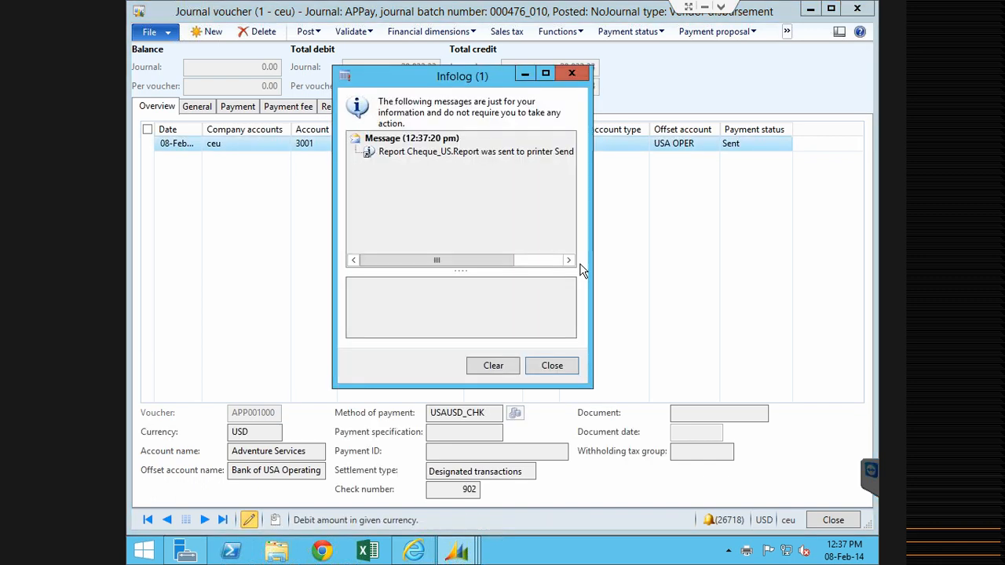
Post the Adventure Services payment journal and close its voucher and the payment journal list.
{"action": "left_click", "coordinate": [306, 32]}
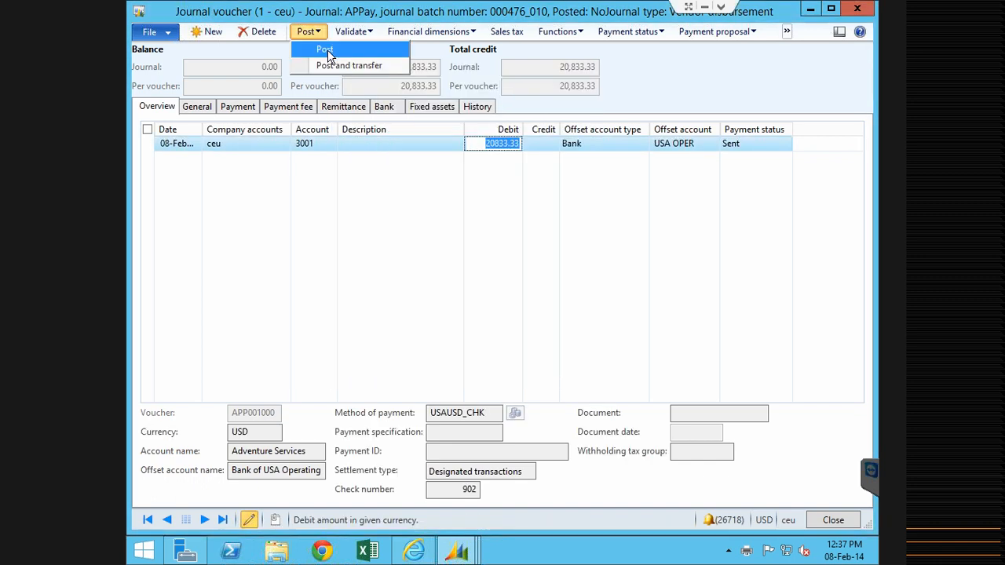
{"action": "left_click", "coordinate": [325, 50]}
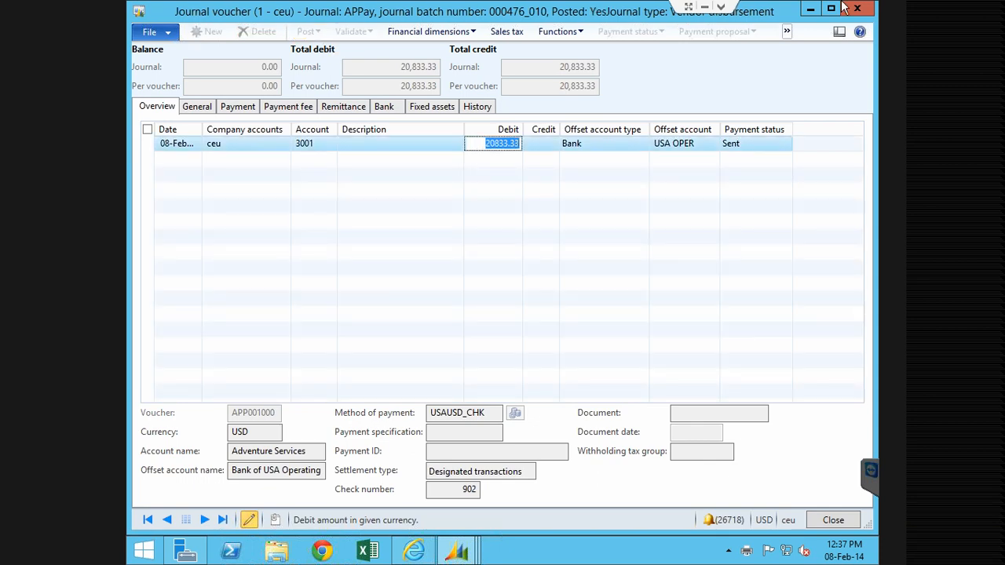
{"action": "left_click", "coordinate": [856, 8]}
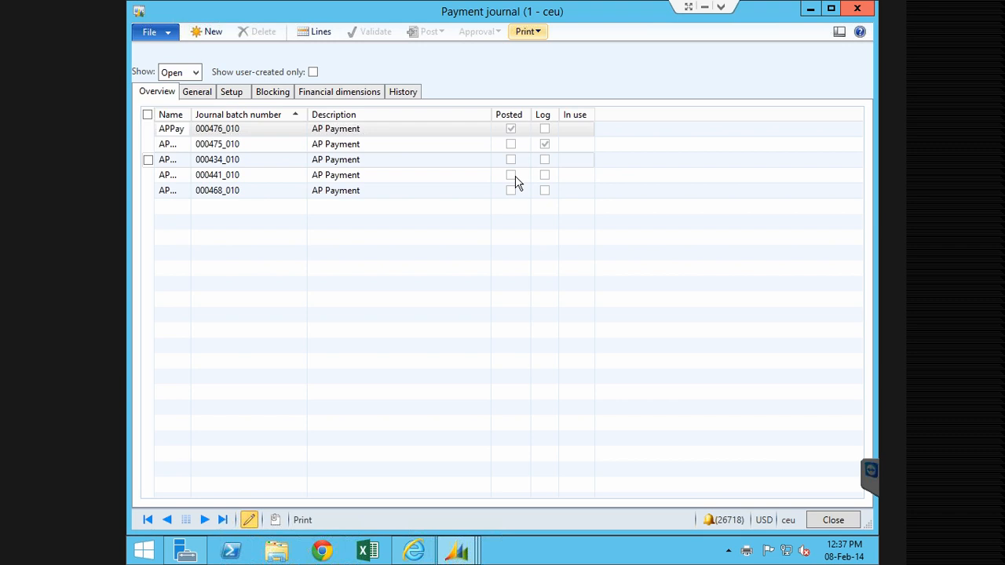
{"action": "key", "text": "Escape"}
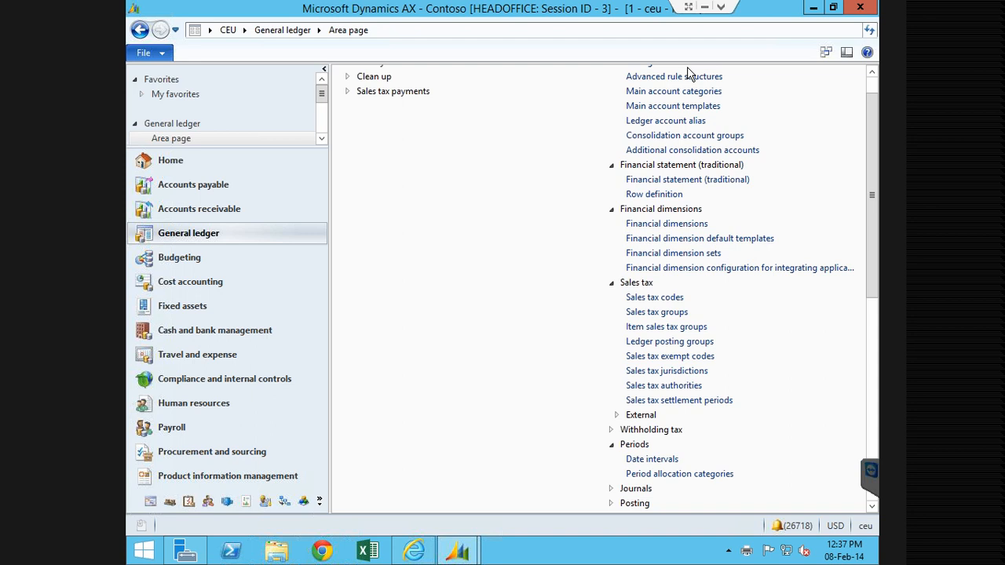
Open the list of all free text invoices in Accounts receivable and create a new free text invoice.
{"action": "scroll", "coordinate": [353, 251], "scroll_direction": "up", "scroll_amount": 10}
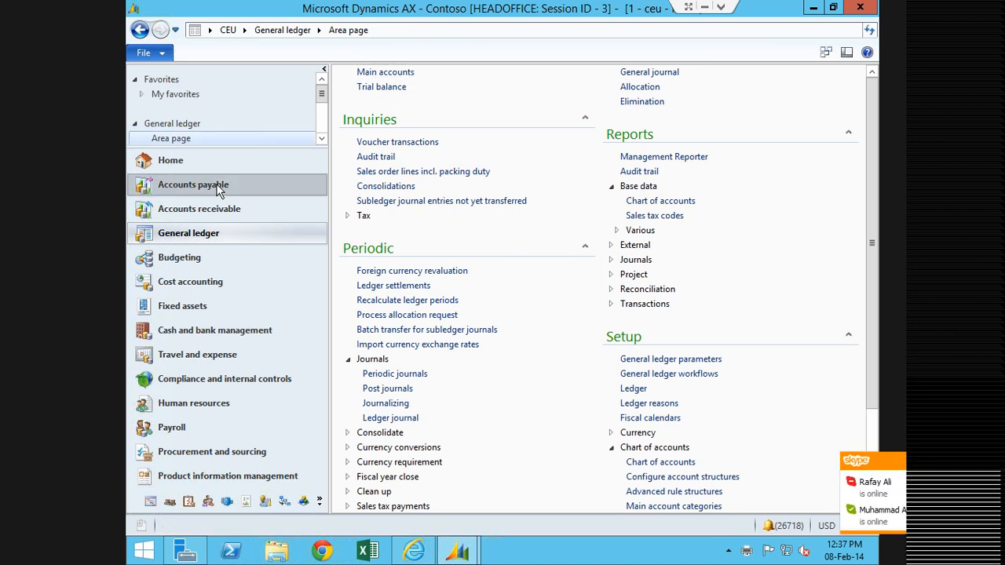
{"action": "left_click", "coordinate": [199, 208]}
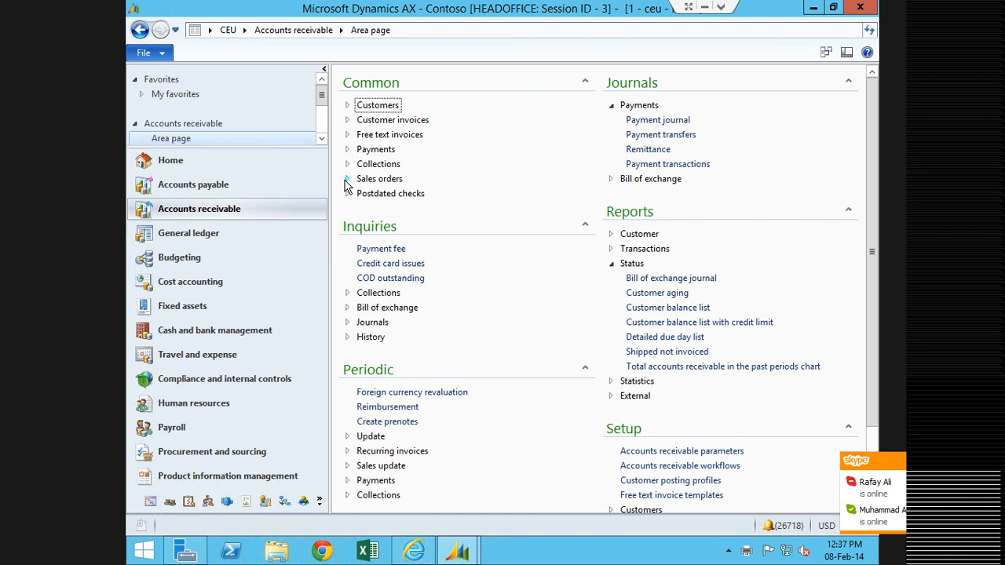
{"action": "left_click", "coordinate": [389, 134]}
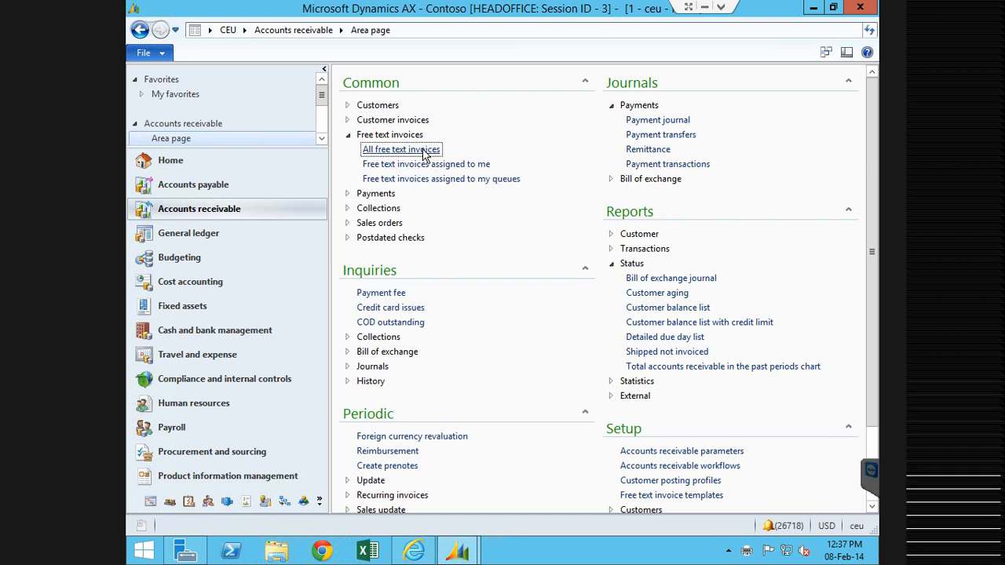
{"action": "left_click", "coordinate": [402, 149]}
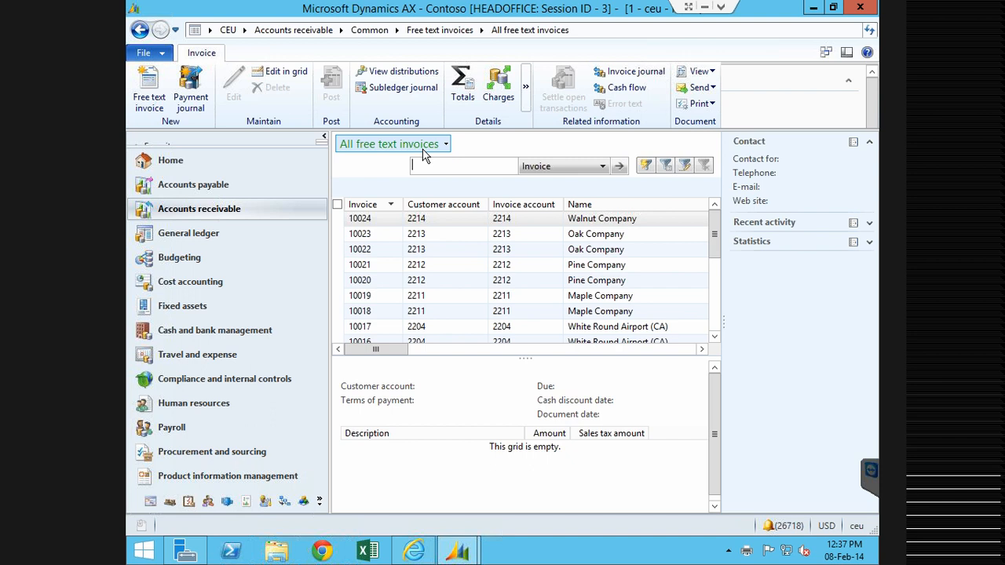
{"action": "left_click", "coordinate": [420, 296]}
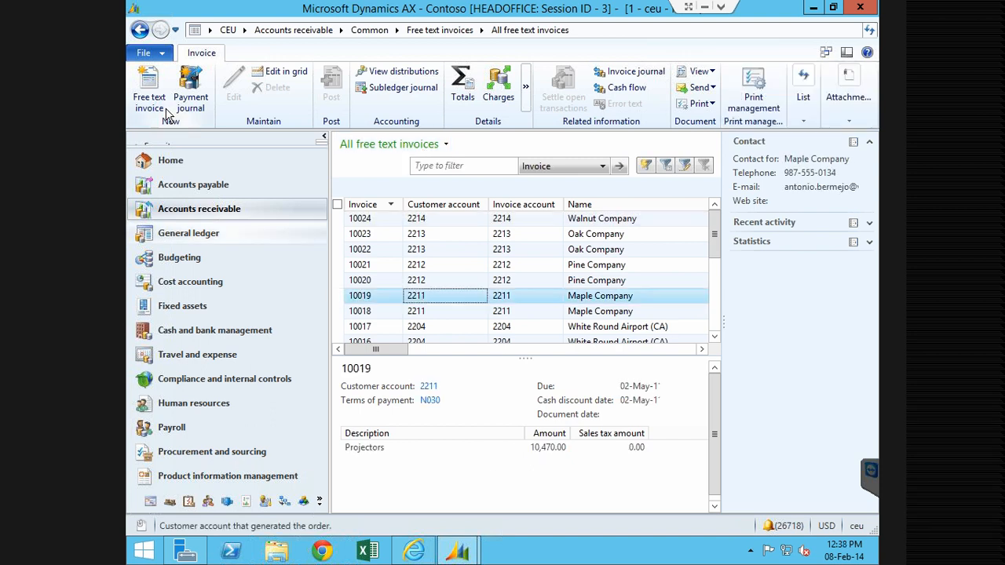
{"action": "left_click", "coordinate": [165, 112]}
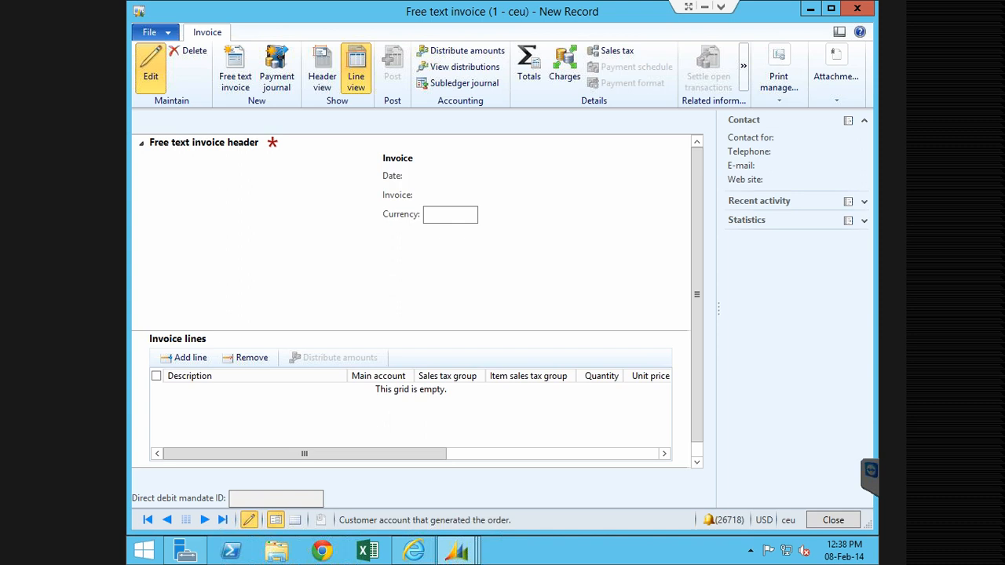
Assign the Sparrow Wholesales customer account to the new free text invoice.
{"action": "left_click", "coordinate": [345, 177]}
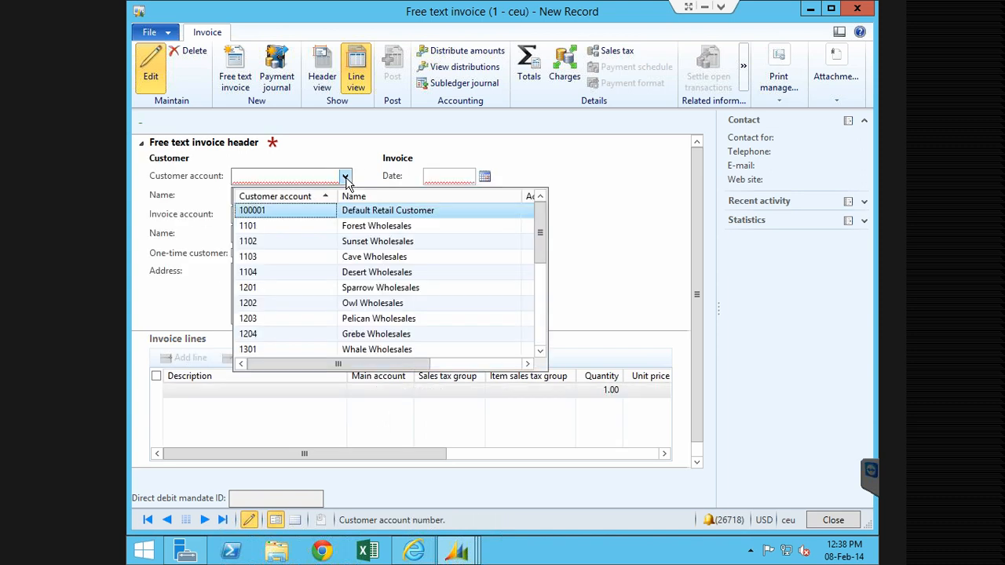
{"action": "left_click", "coordinate": [346, 177]}
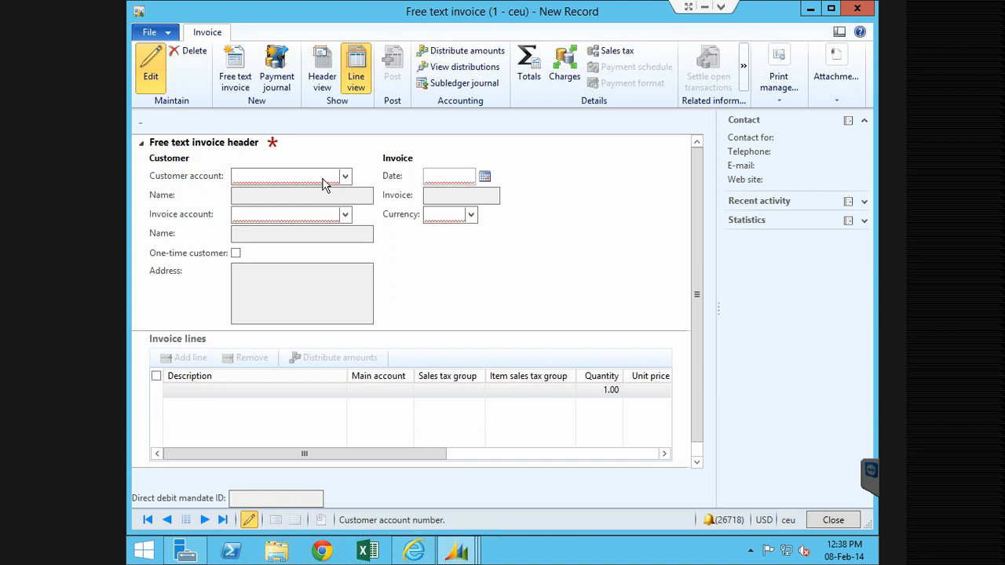
{"action": "type", "text": "1201"}
{"action": "key", "text": "Tab"}
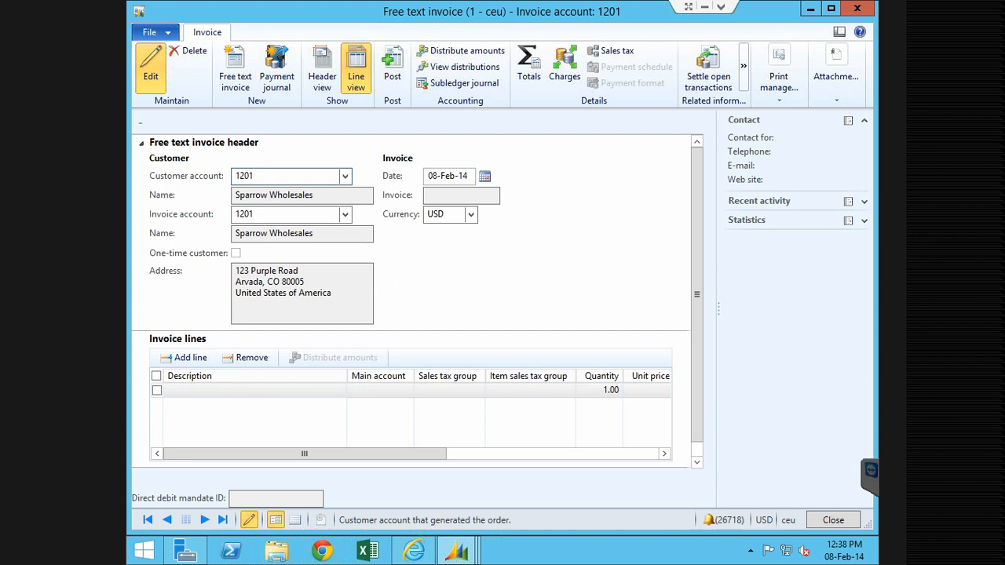
Add an invoice line with the description Service and main account 411300, Invoiced Revenue - Expenses.
{"action": "left_click", "coordinate": [189, 360]}
{"action": "type", "text": "Service"}
{"action": "left_click", "coordinate": [401, 393]}
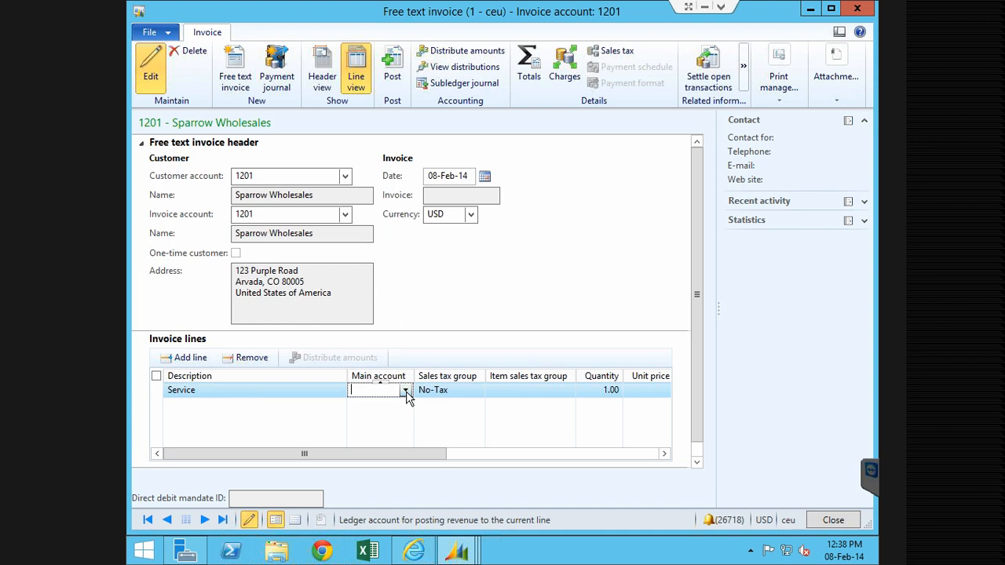
{"action": "left_click", "coordinate": [406, 391]}
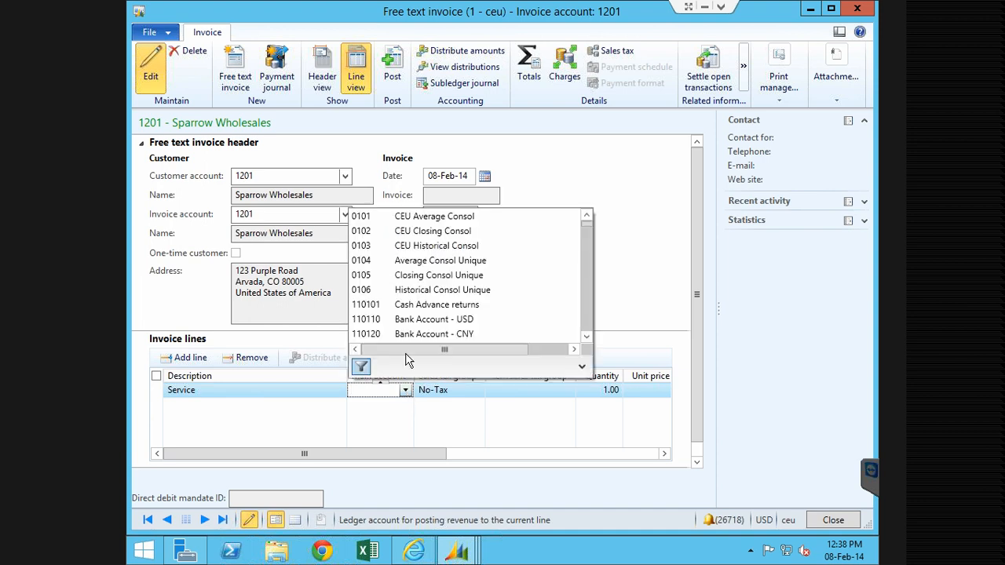
{"action": "left_click", "coordinate": [478, 339]}
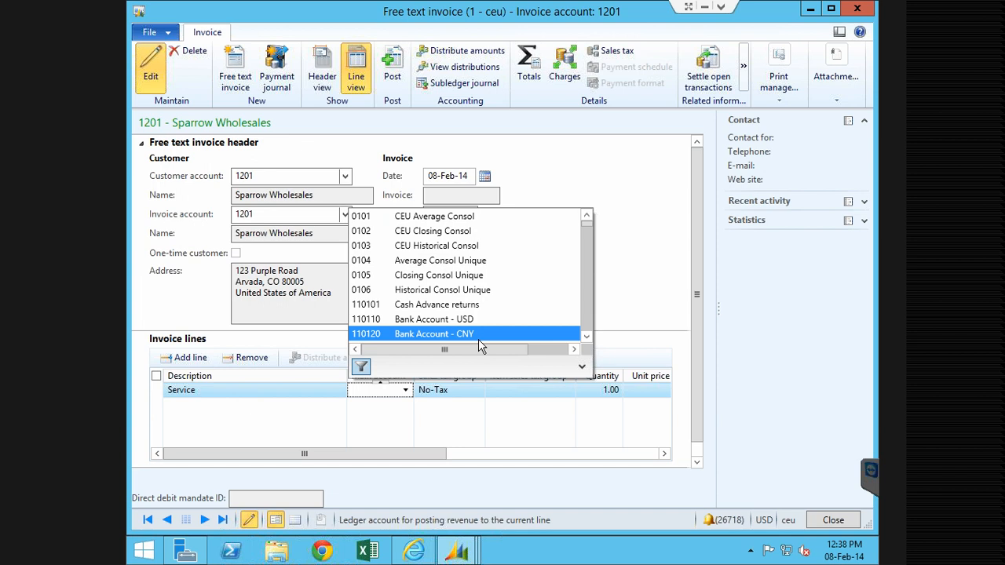
{"action": "type", "text": "411"}
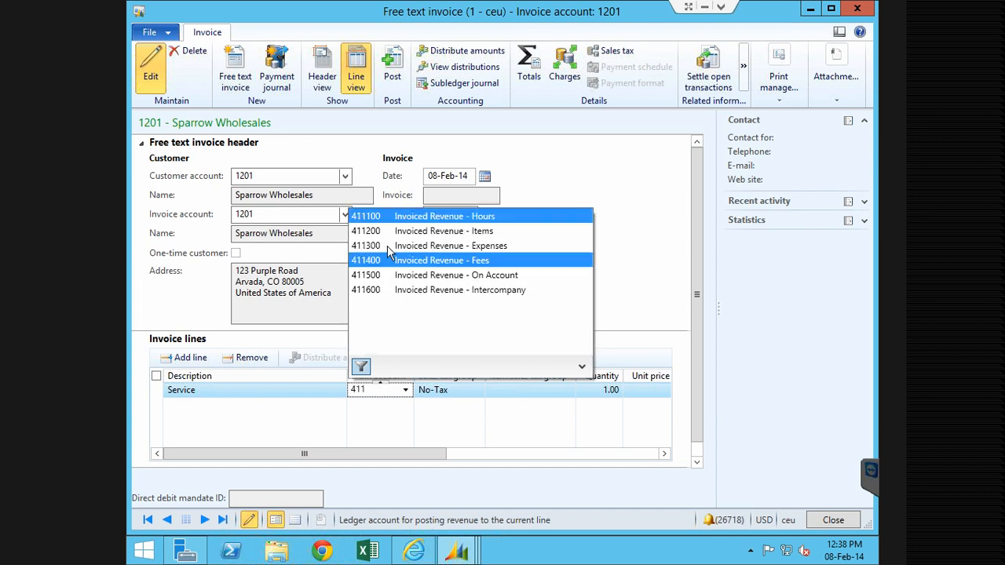
{"action": "left_click", "coordinate": [389, 245]}
{"action": "key", "text": "Tab"}
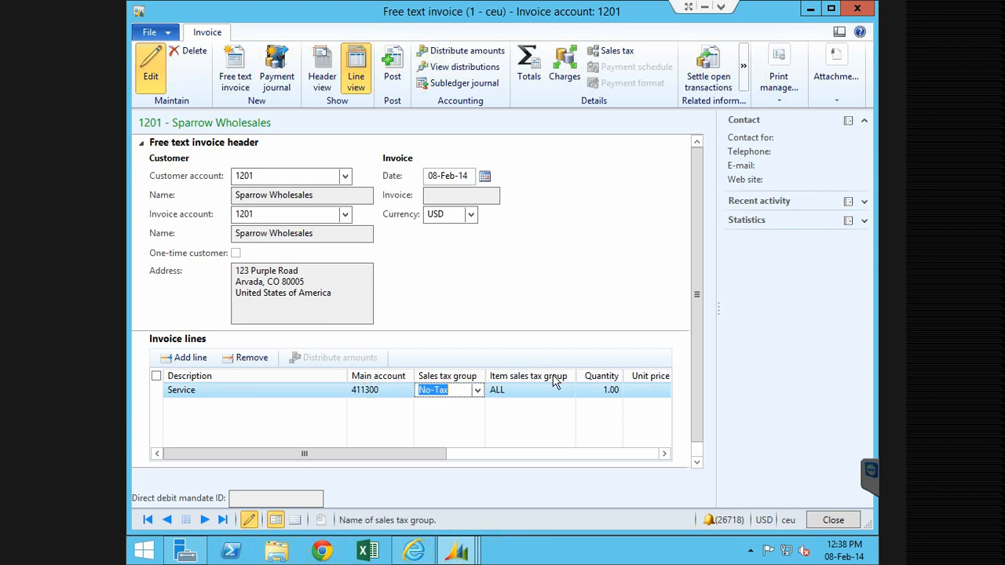
Set the Service line's quantity to 11.
{"action": "key", "text": "Tab"}
{"action": "key", "text": "Tab"}
{"action": "key", "text": "Tab"}
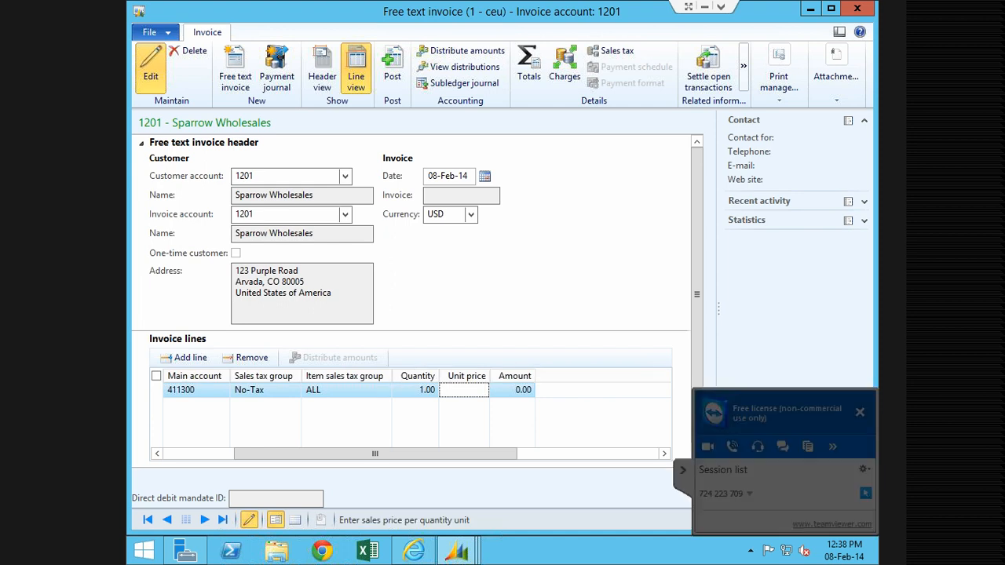
{"action": "left_click", "coordinate": [406, 392]}
{"action": "type", "text": "1"}
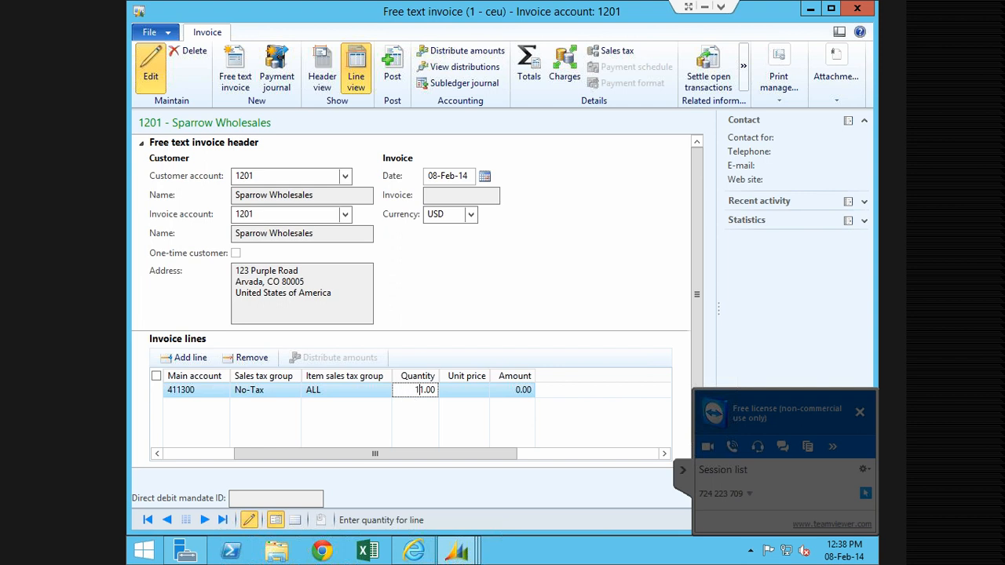
{"action": "key", "text": "Tab"}
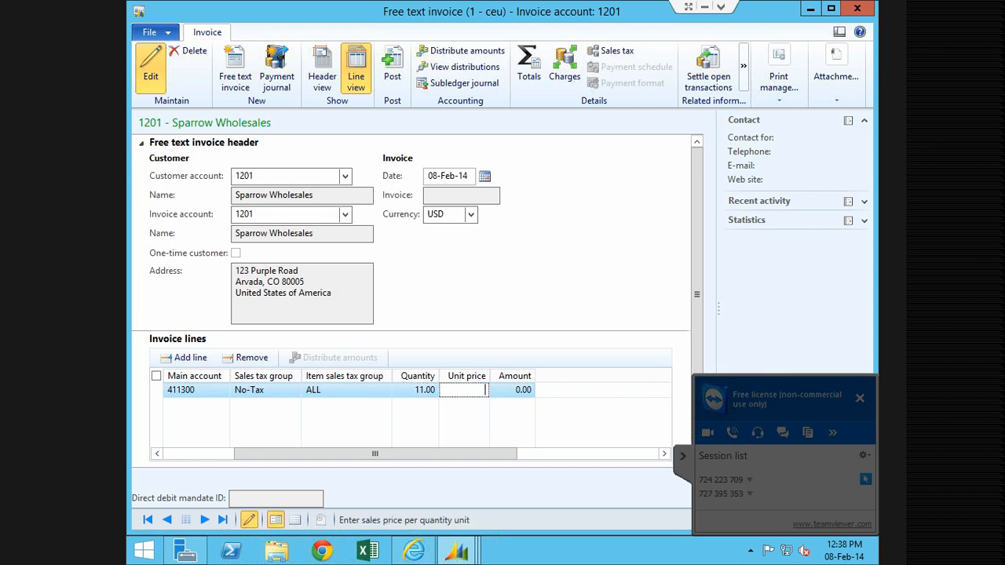
Close the additional TeamViewer remote connection and set the Service line's unit price to 120.
{"action": "left_click", "coordinate": [751, 492]}
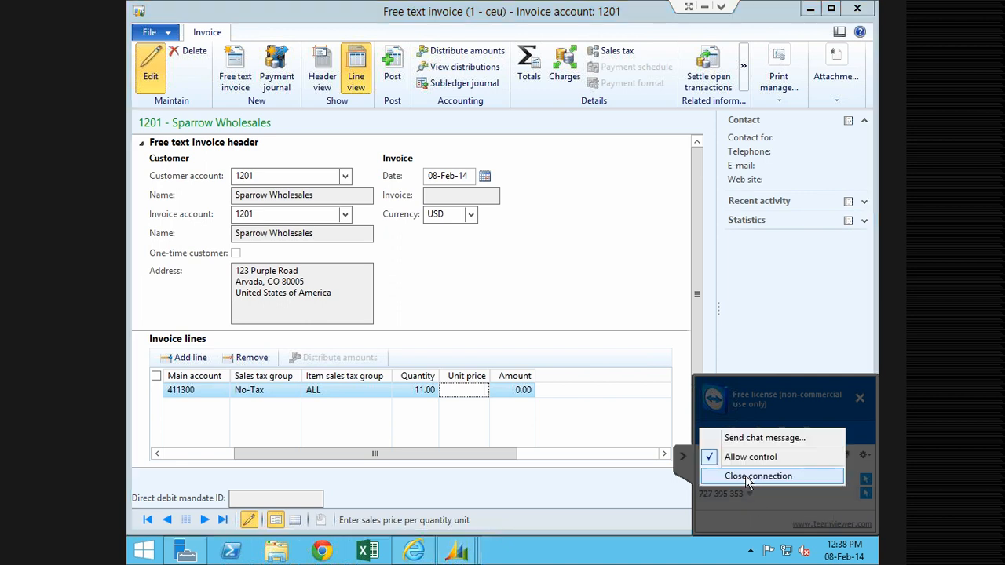
{"action": "left_click", "coordinate": [818, 473]}
{"action": "type", "text": "120"}
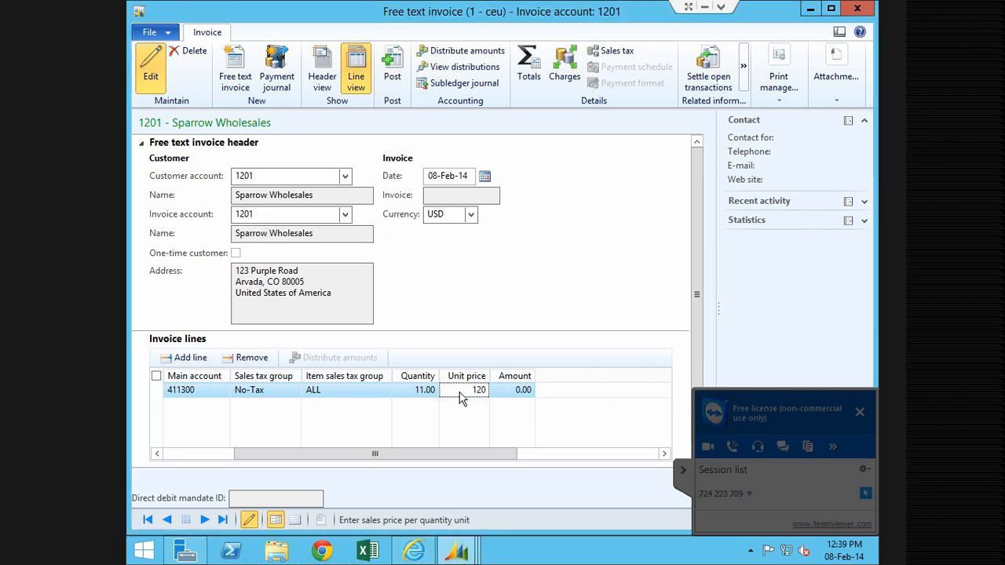
{"action": "key", "text": "Tab"}
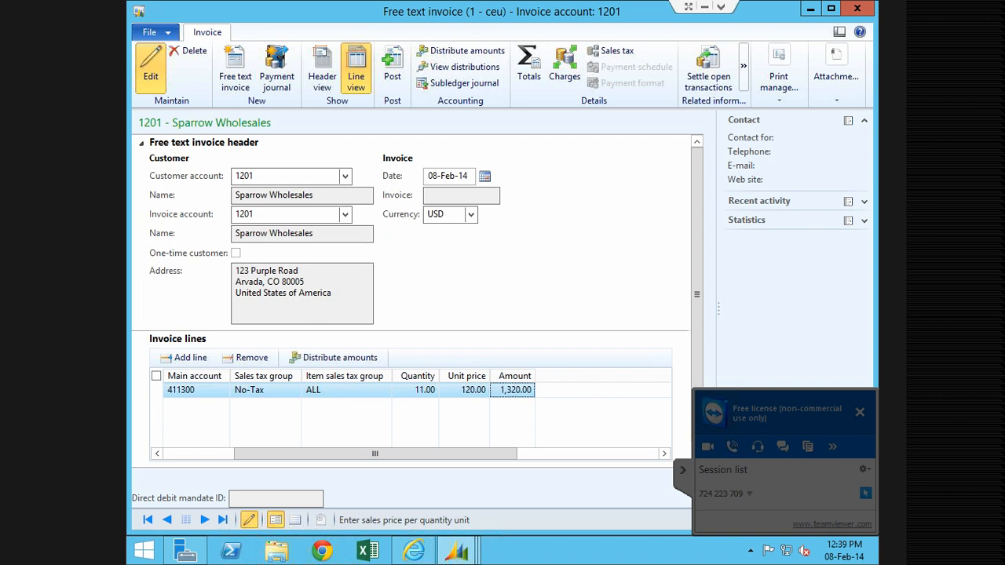
Collapse the remote session list and correct the Service line's quantity to 1.
{"action": "left_click", "coordinate": [413, 390]}
{"action": "left_click", "coordinate": [461, 390]}
{"action": "left_click", "coordinate": [416, 390]}
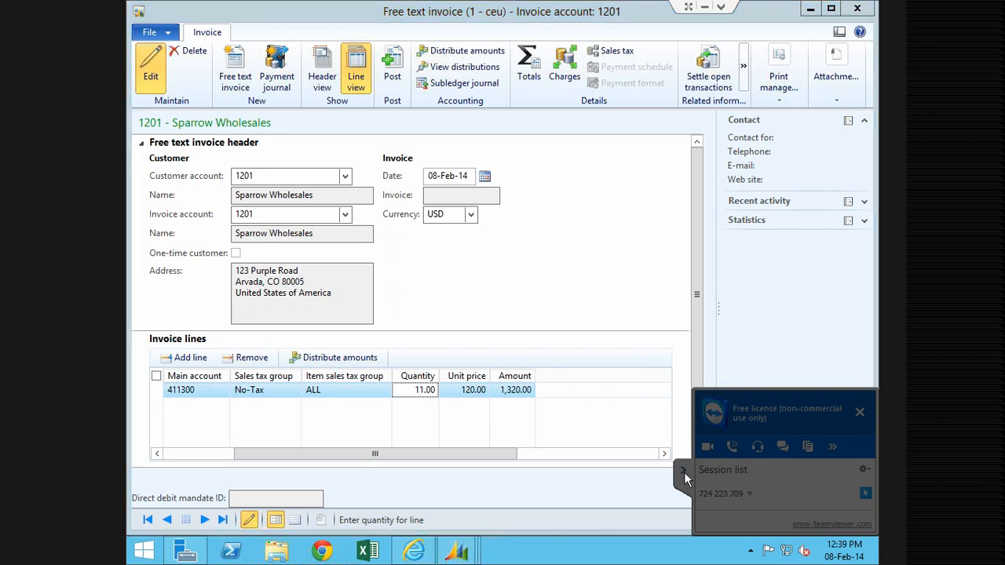
{"action": "left_click", "coordinate": [684, 472]}
{"action": "left_click", "coordinate": [465, 390]}
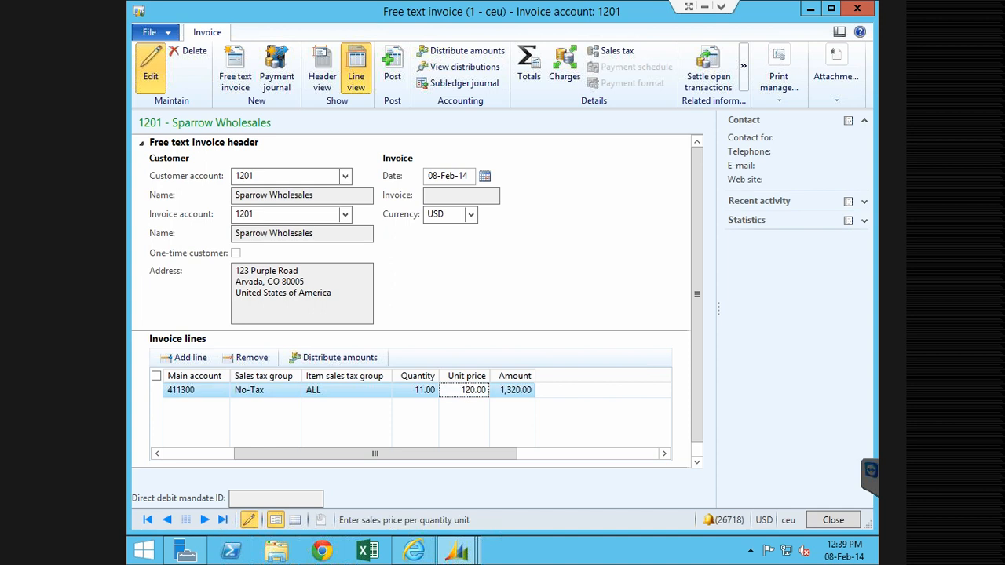
{"action": "left_click", "coordinate": [421, 390]}
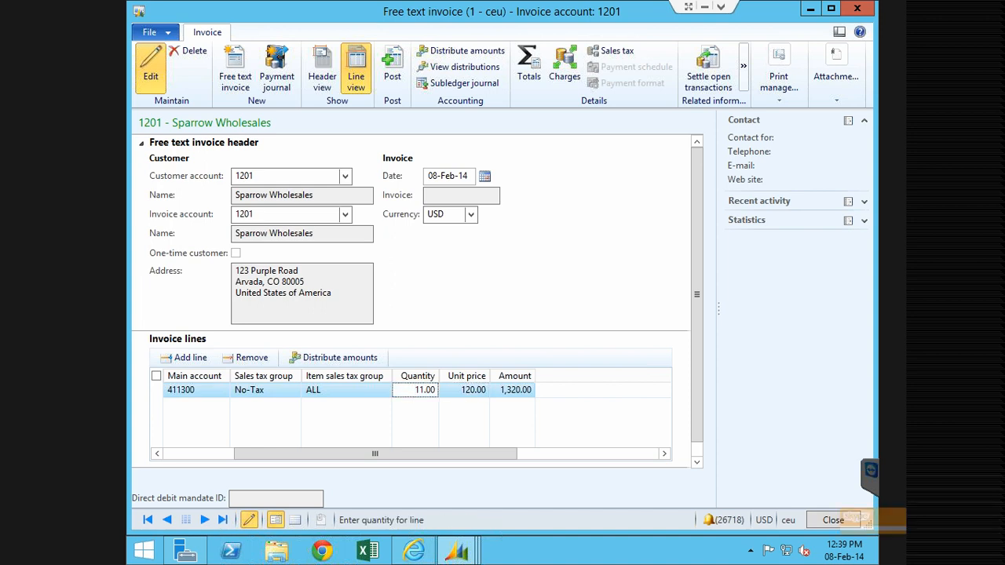
{"action": "left_click", "coordinate": [464, 390]}
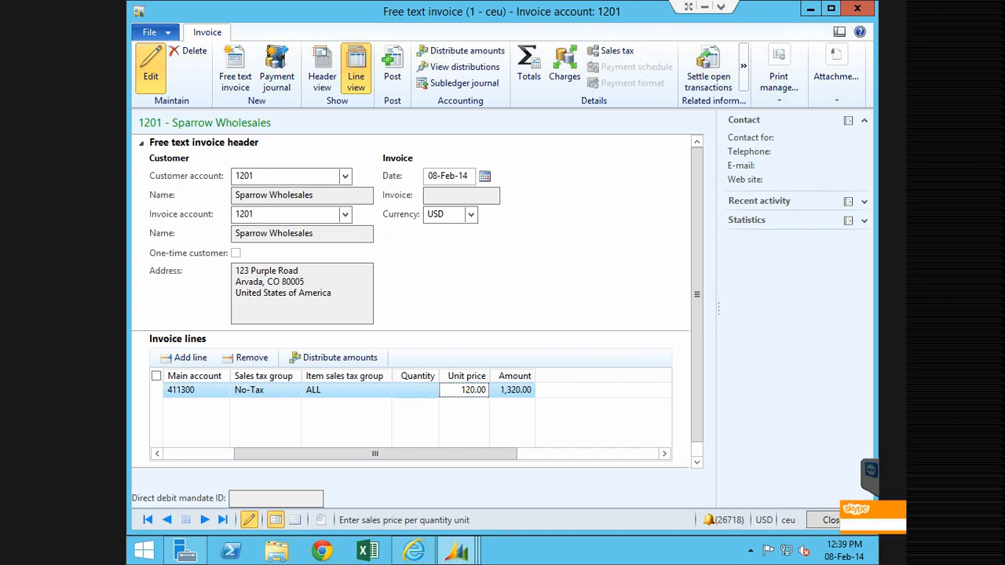
{"action": "left_click", "coordinate": [512, 390]}
{"action": "left_click", "coordinate": [415, 390]}
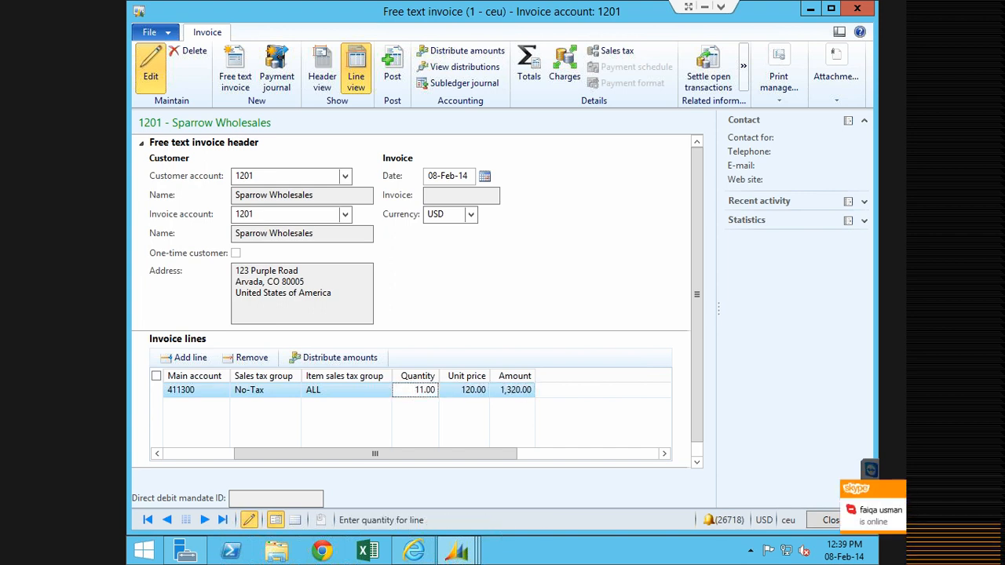
{"action": "key", "text": "Tab"}
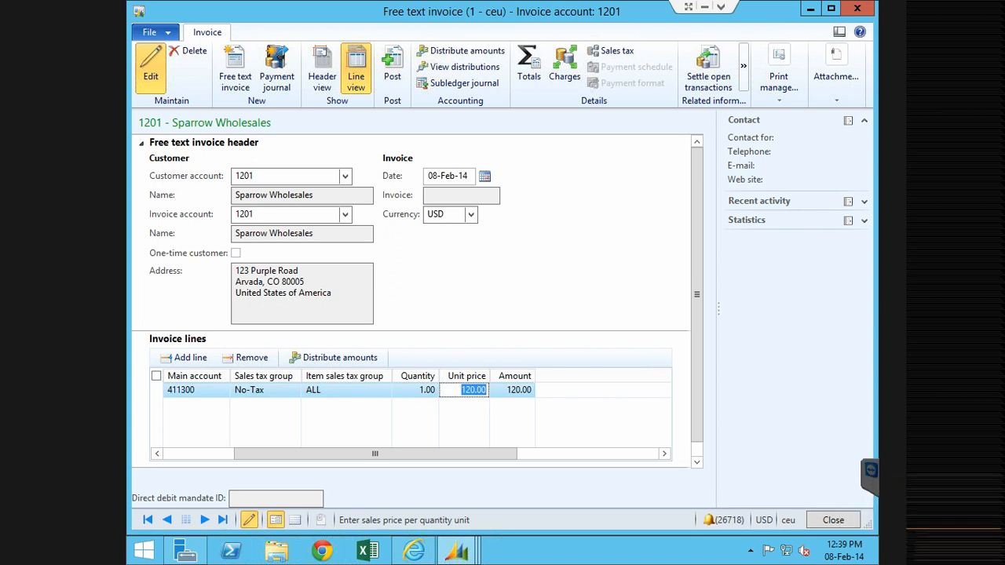
Change the Service line's unit price to 1,900.
{"action": "left_click", "coordinate": [418, 390]}
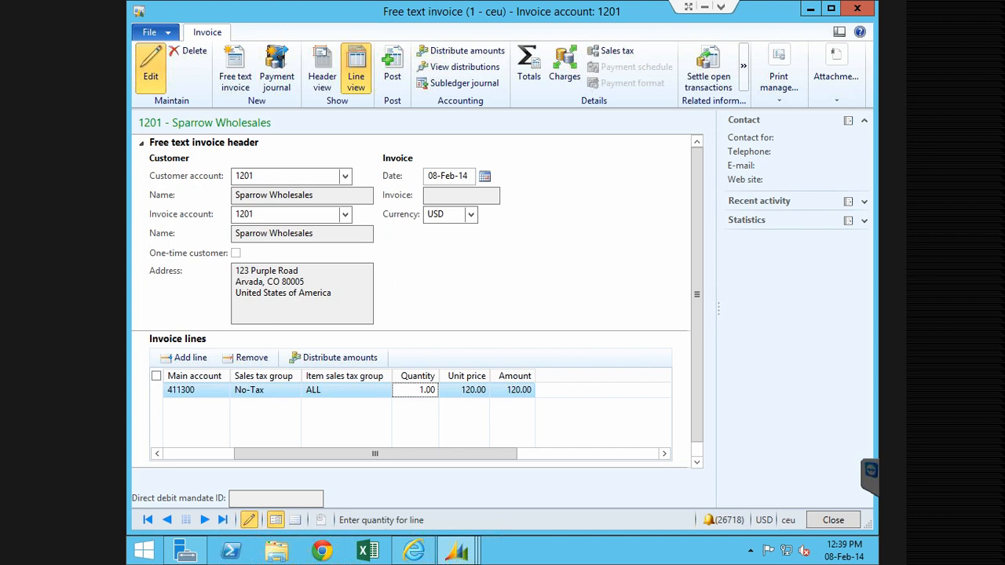
{"action": "key", "text": "Tab"}
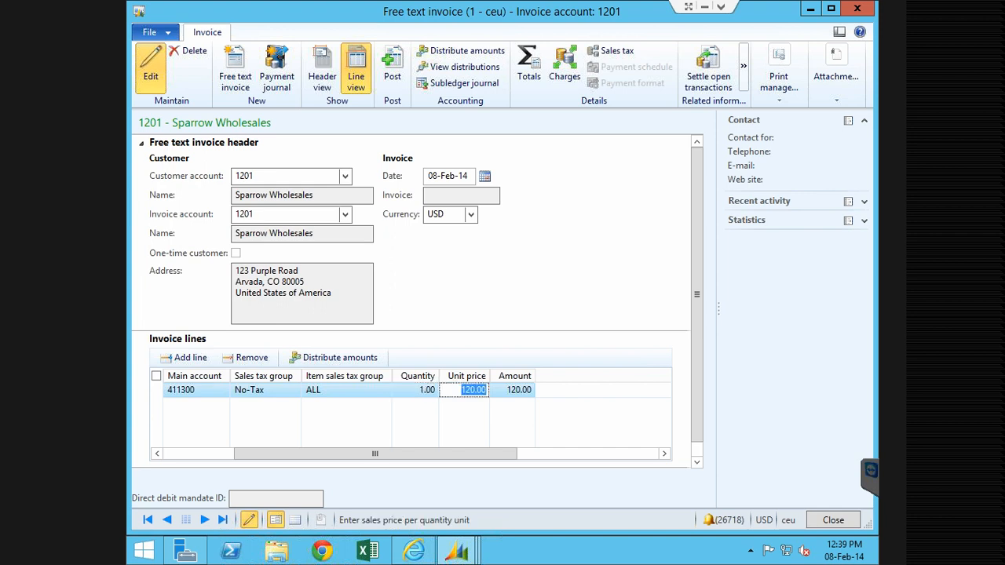
{"action": "type", "text": "1,"}
{"action": "type", "text": "900"}
{"action": "key", "text": "Tab"}
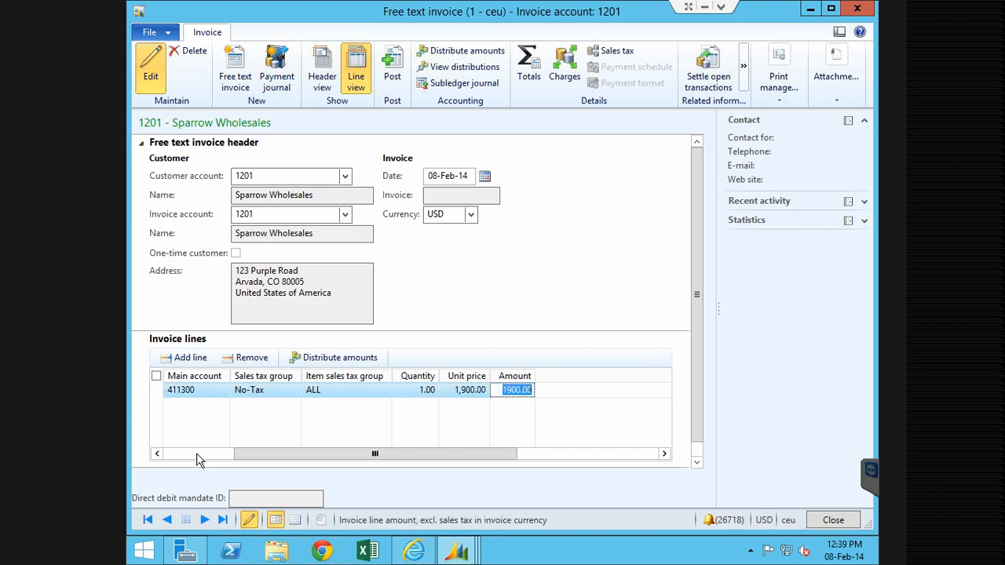
Try to assign a ledger account to the Service line's extended price in the accounting distributions.
{"action": "left_click", "coordinate": [197, 454]}
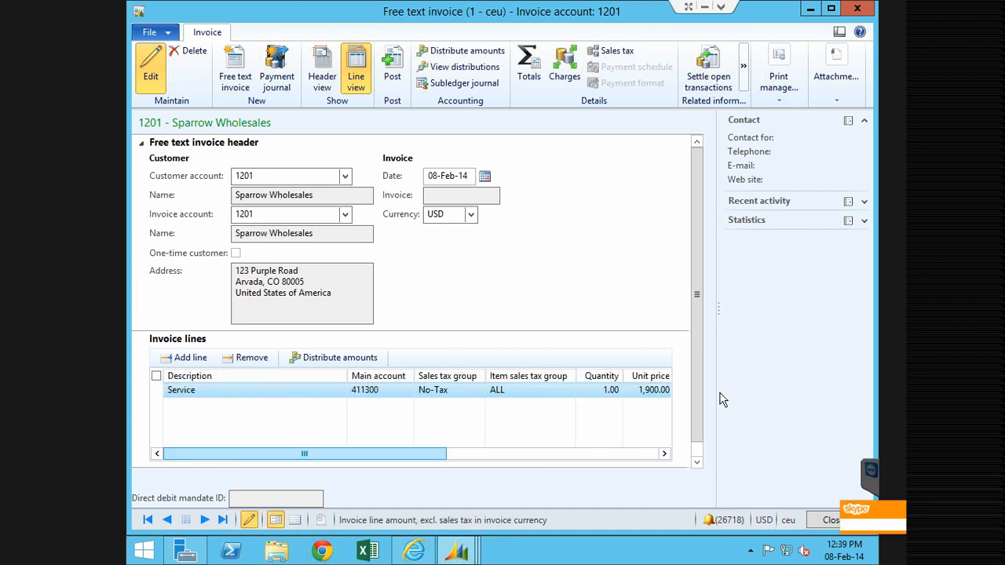
{"action": "left_click", "coordinate": [700, 453]}
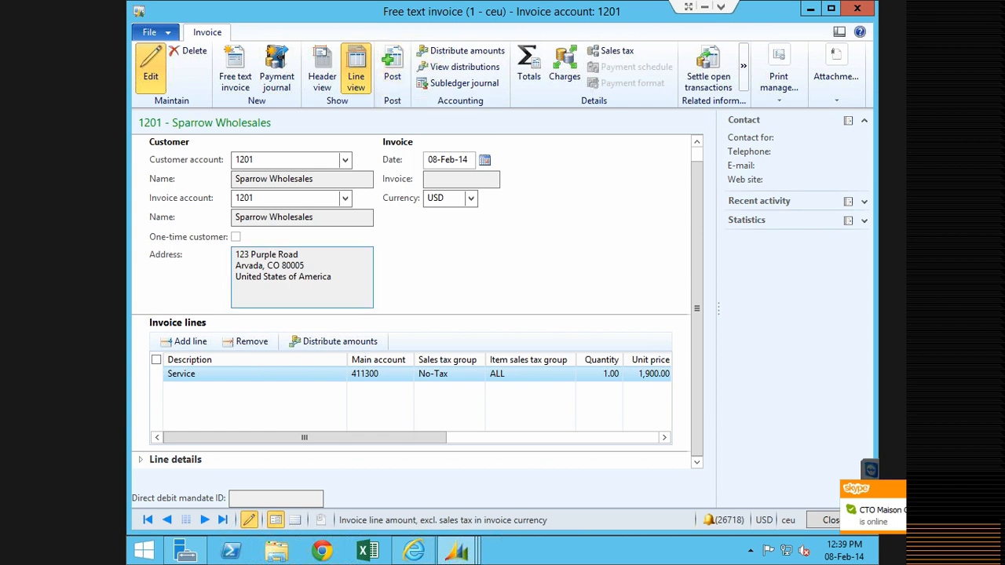
{"action": "left_click", "coordinate": [340, 340]}
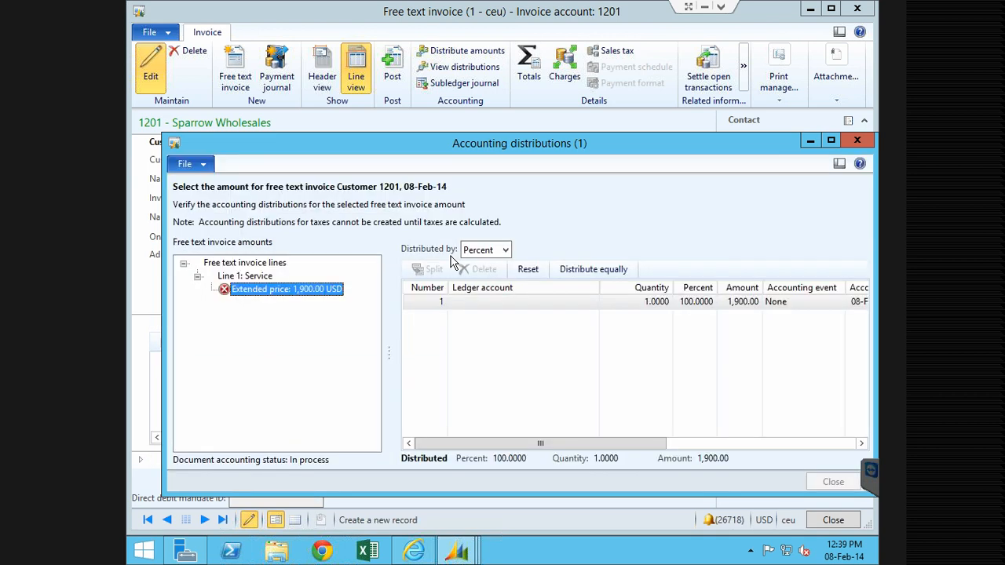
{"action": "left_click", "coordinate": [591, 302]}
{"action": "type", "text": "4"}
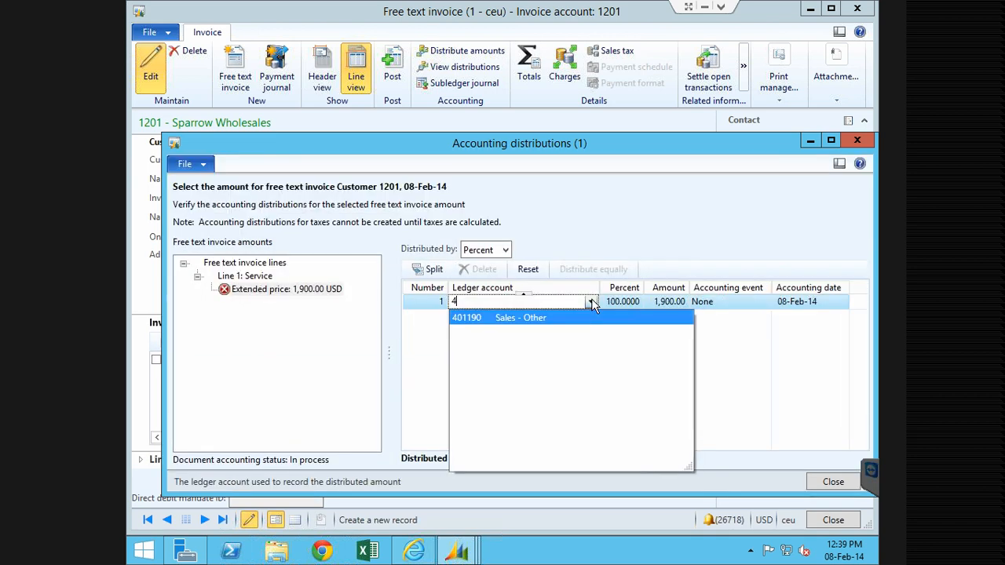
{"action": "key", "text": "BackSpace"}
{"action": "left_click", "coordinate": [594, 301]}
{"action": "left_click", "coordinate": [855, 142]}
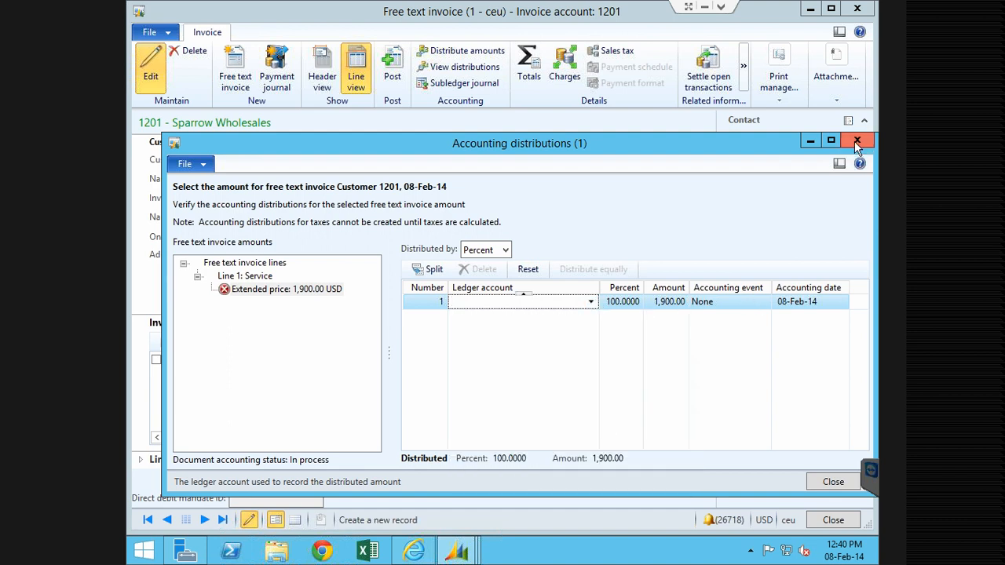
{"action": "left_click", "coordinate": [856, 142]}
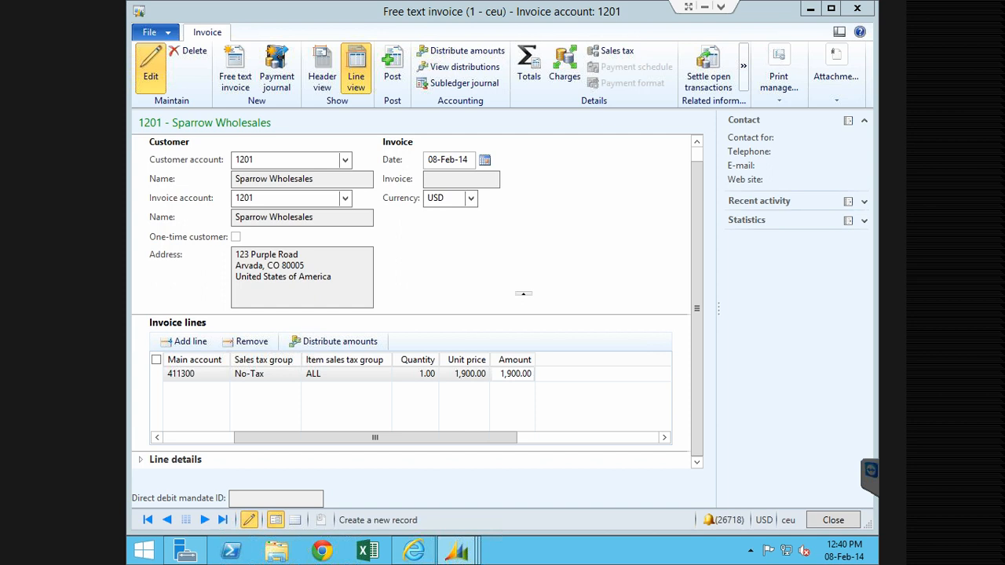
{"action": "left_click", "coordinate": [467, 52]}
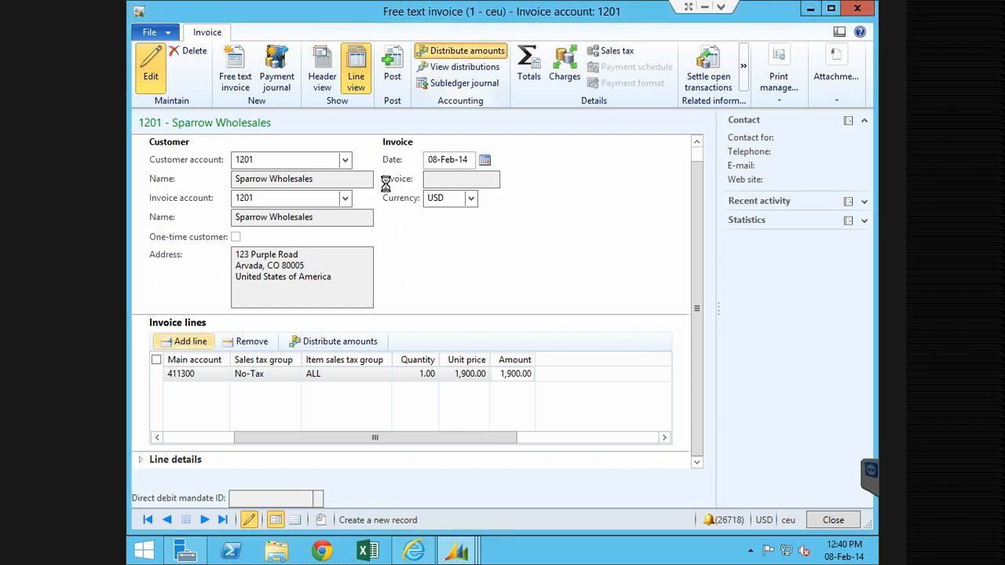
Set the invoice line's financial dimensions to cost center 00000002, department 00000027 and profit centre 1.
{"action": "left_click", "coordinate": [140, 461]}
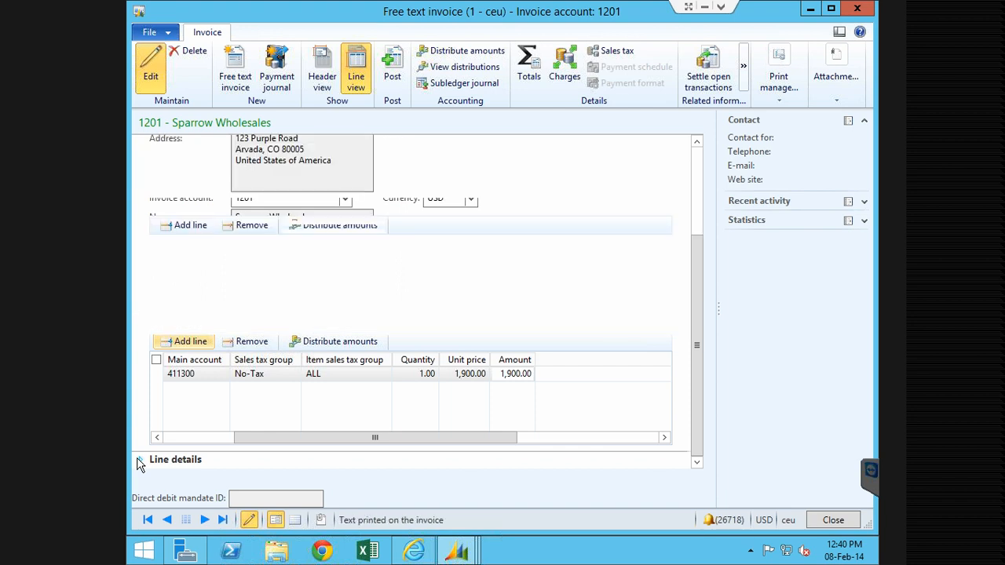
{"action": "left_click", "coordinate": [354, 445]}
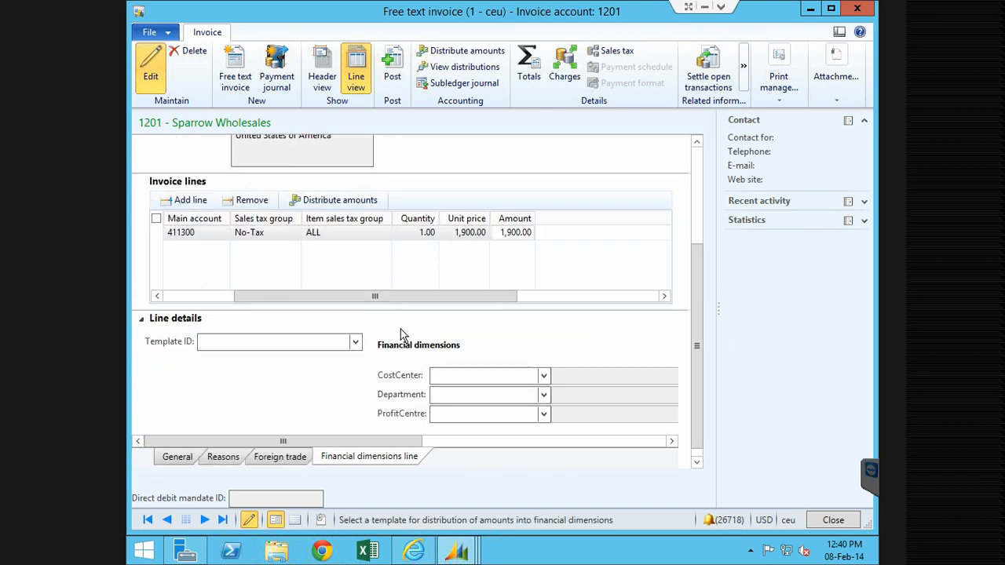
{"action": "left_click", "coordinate": [543, 376]}
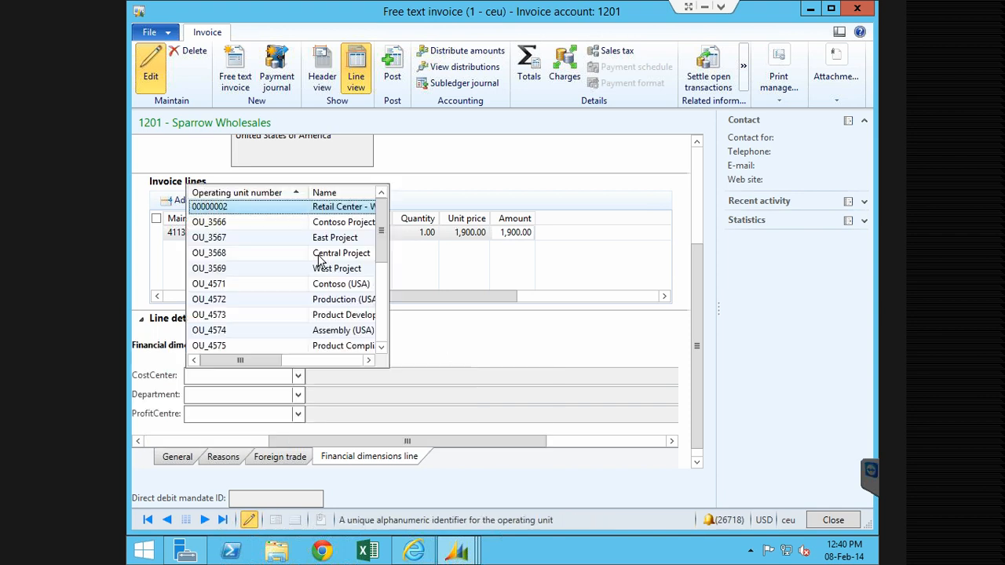
{"action": "left_click", "coordinate": [229, 210]}
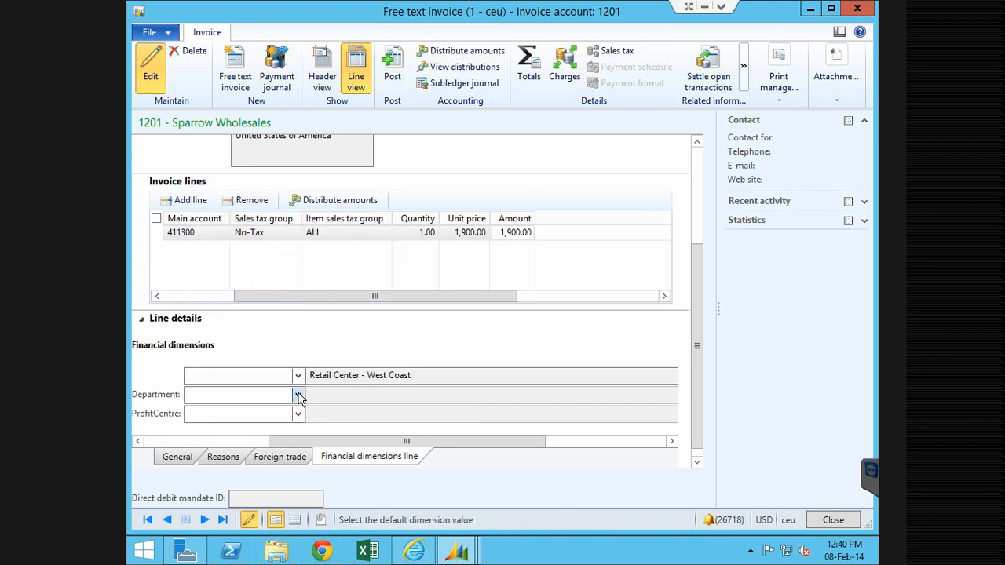
{"action": "left_click", "coordinate": [298, 396]}
{"action": "left_click", "coordinate": [229, 230]}
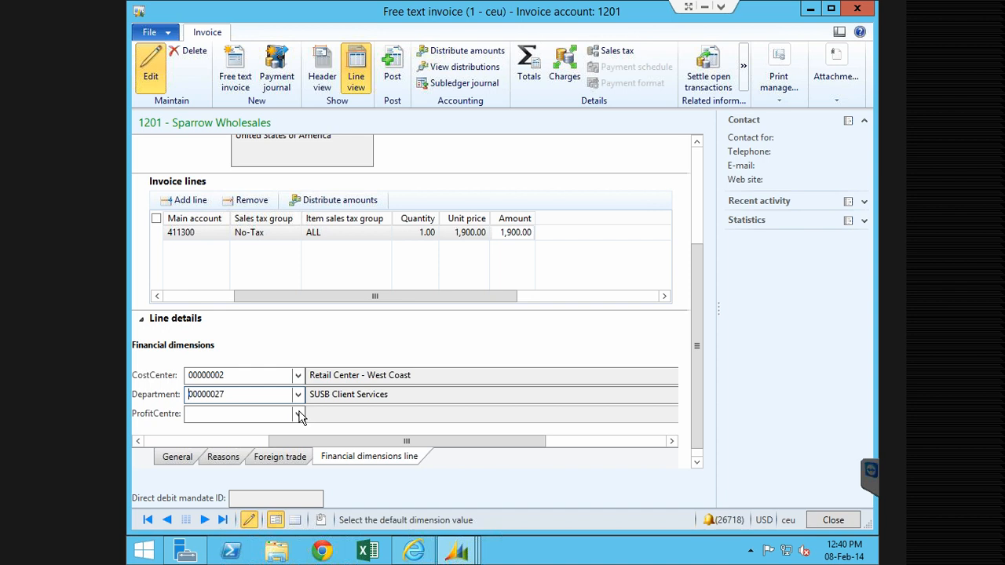
{"action": "left_click", "coordinate": [299, 414]}
{"action": "left_click", "coordinate": [229, 248]}
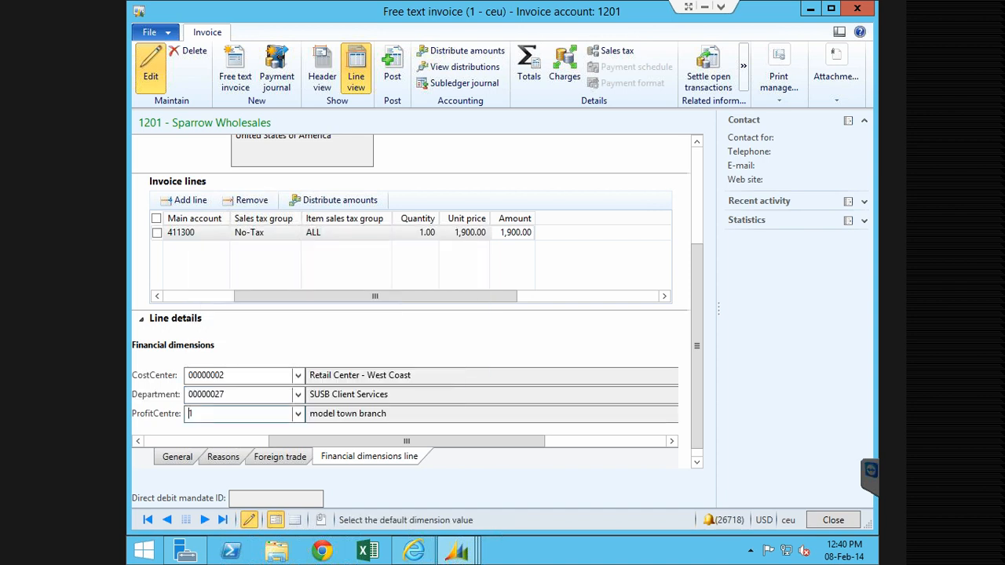
Try to post the Sparrow Wholesales free text invoice with the current print setting and the Balance+All credit limit type.
{"action": "left_click", "coordinate": [383, 237]}
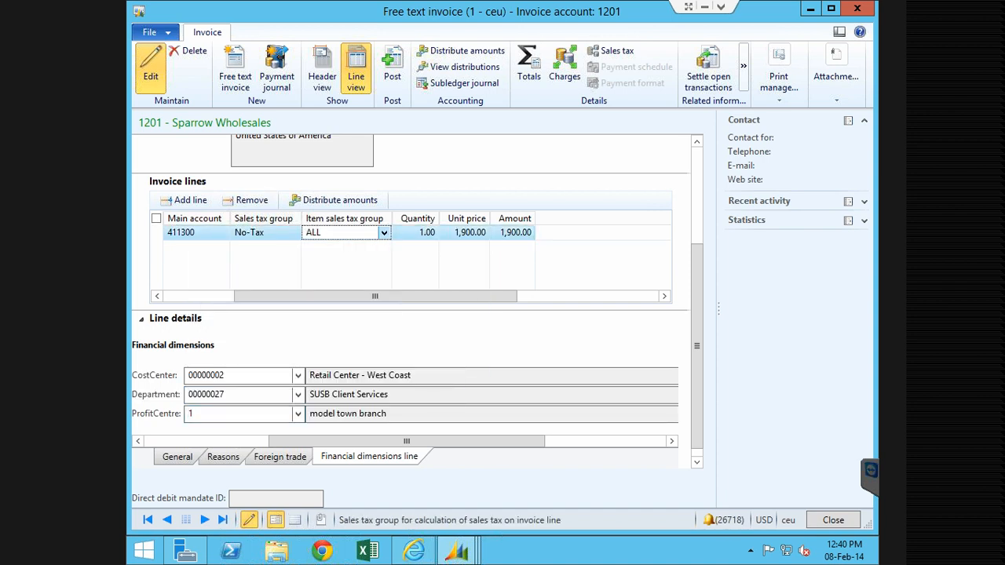
{"action": "left_click", "coordinate": [395, 78]}
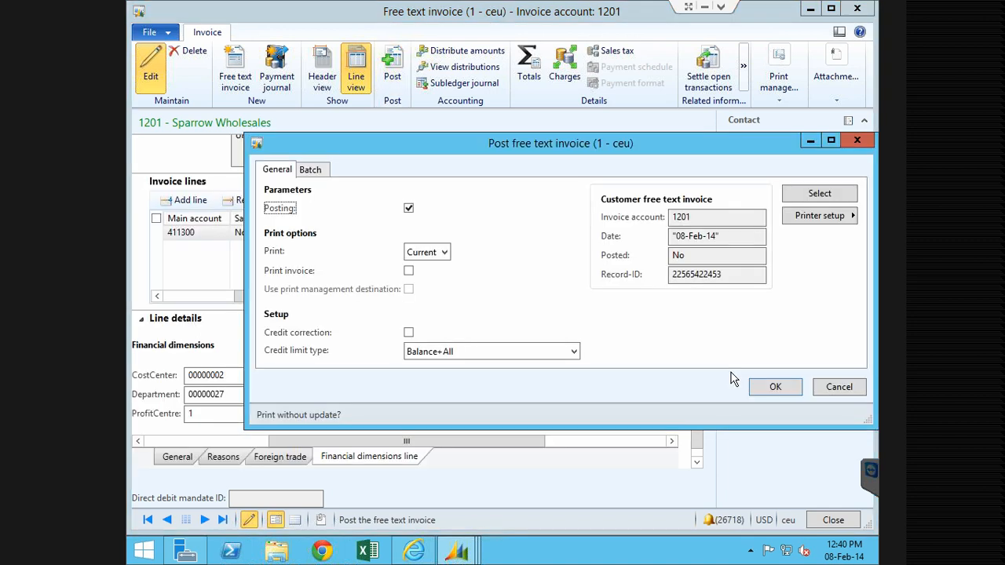
{"action": "left_click", "coordinate": [773, 386]}
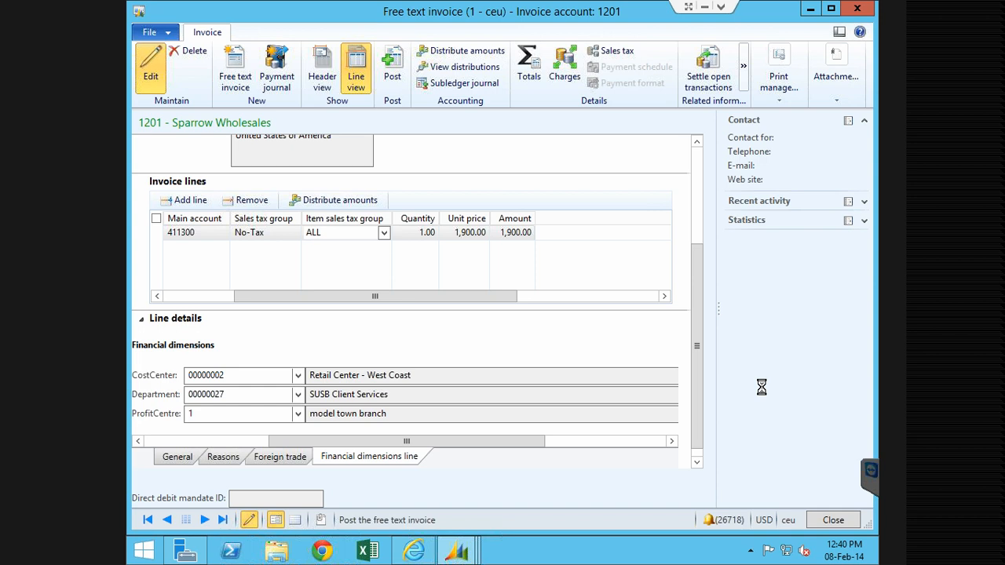
{"action": "left_click", "coordinate": [550, 363]}
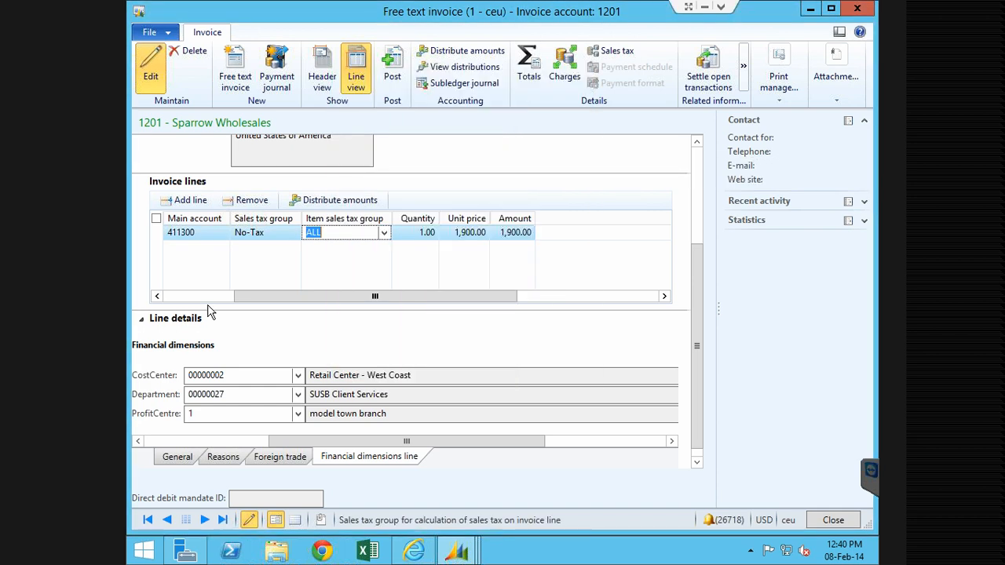
Review the Service line's foreign trade, reasons and general details, its description and tax setup, and the invoice header.
{"action": "left_click", "coordinate": [277, 459]}
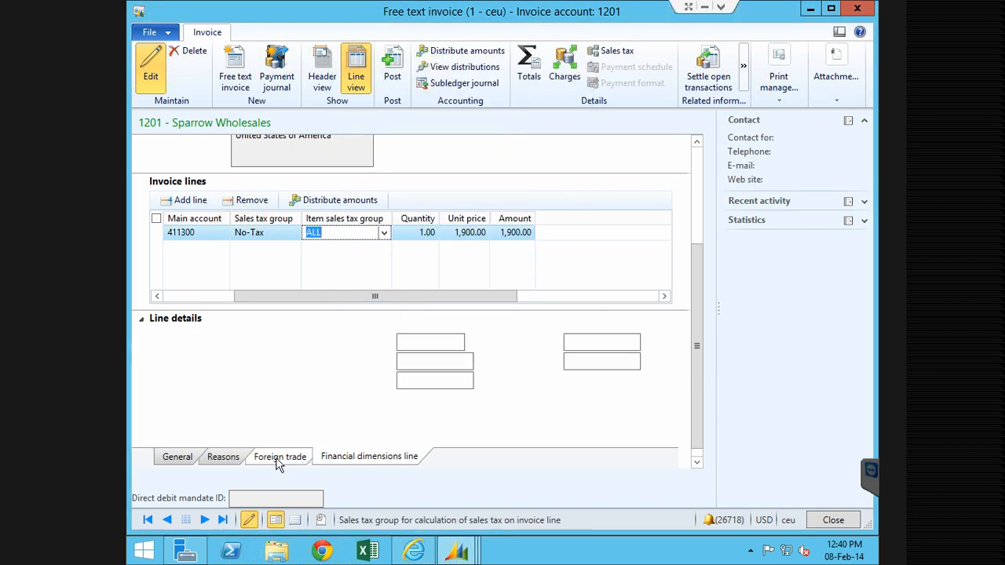
{"action": "left_click", "coordinate": [223, 457]}
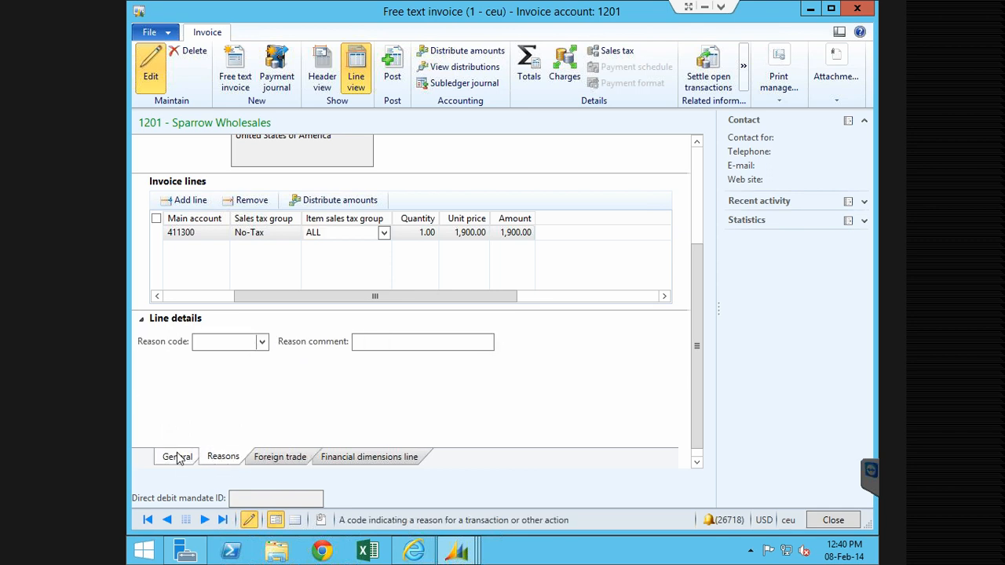
{"action": "left_click", "coordinate": [177, 456]}
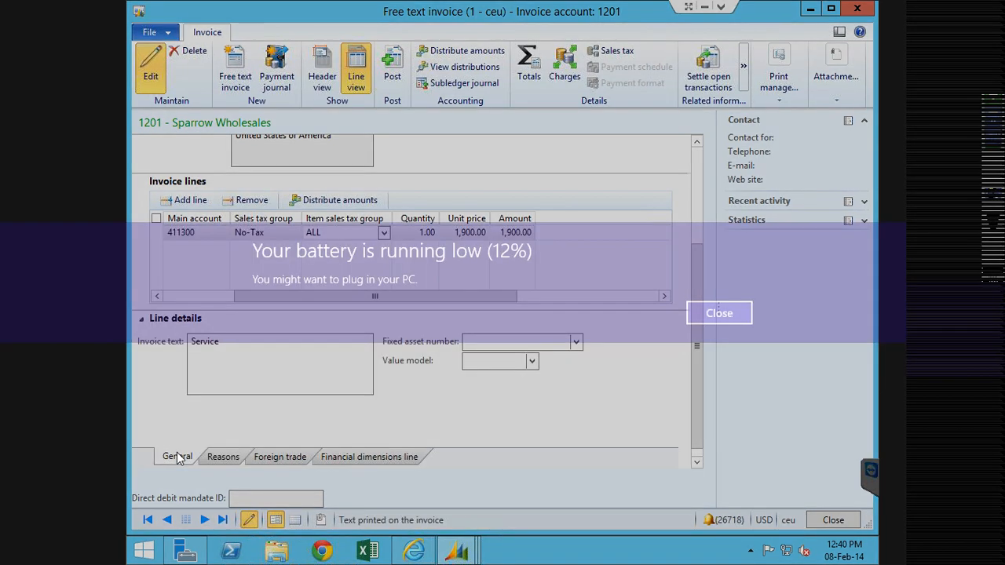
{"action": "left_click", "coordinate": [710, 316]}
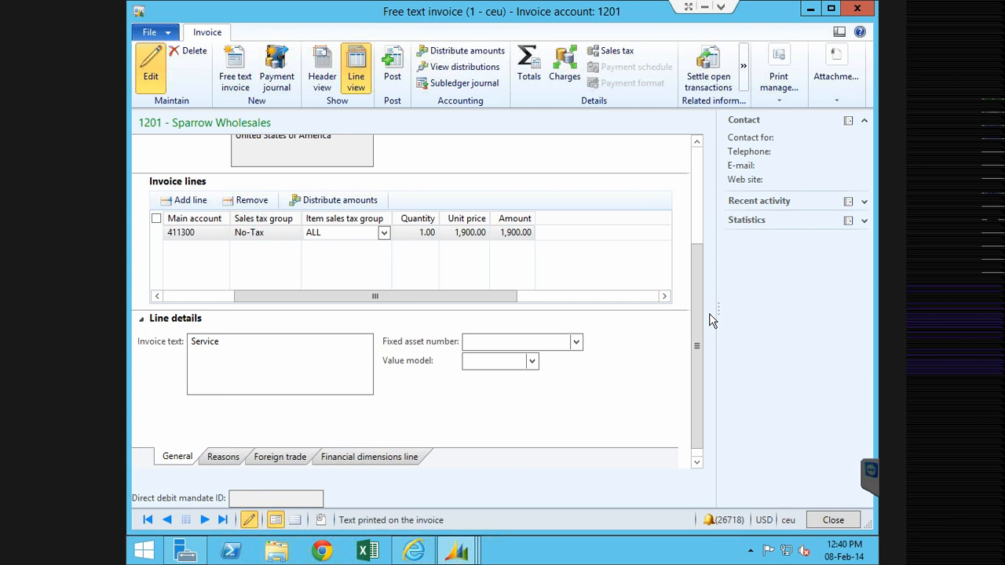
{"action": "left_click", "coordinate": [191, 297]}
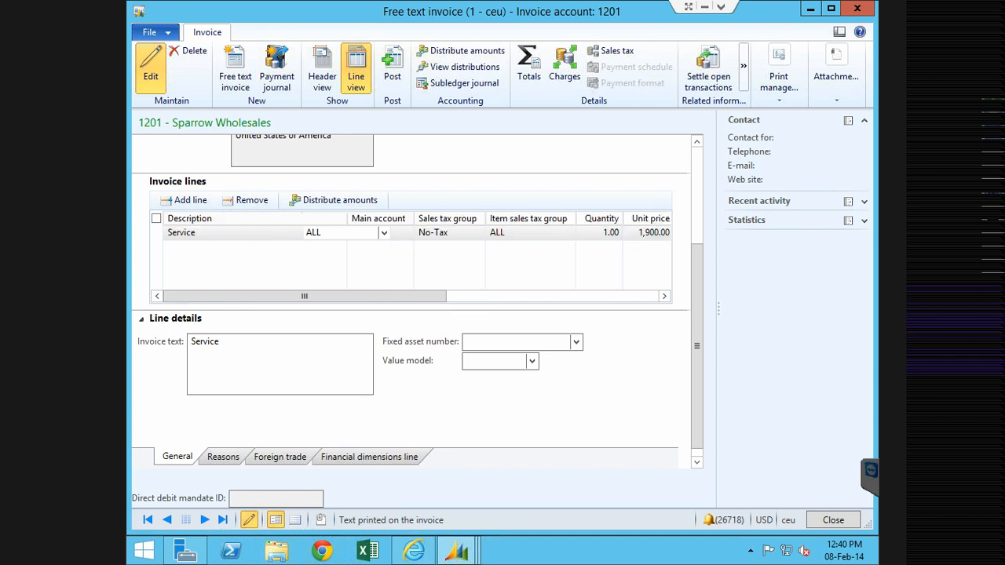
{"action": "left_click", "coordinate": [696, 188]}
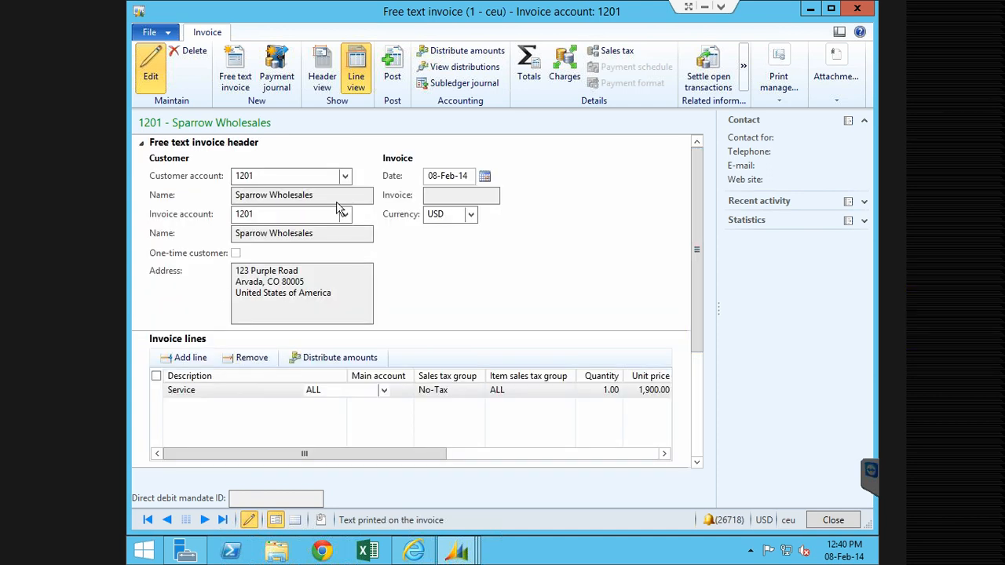
Enter ledger account 601200 for the Service line's extended price in the accounting distributions and close them.
{"action": "left_click", "coordinate": [334, 357]}
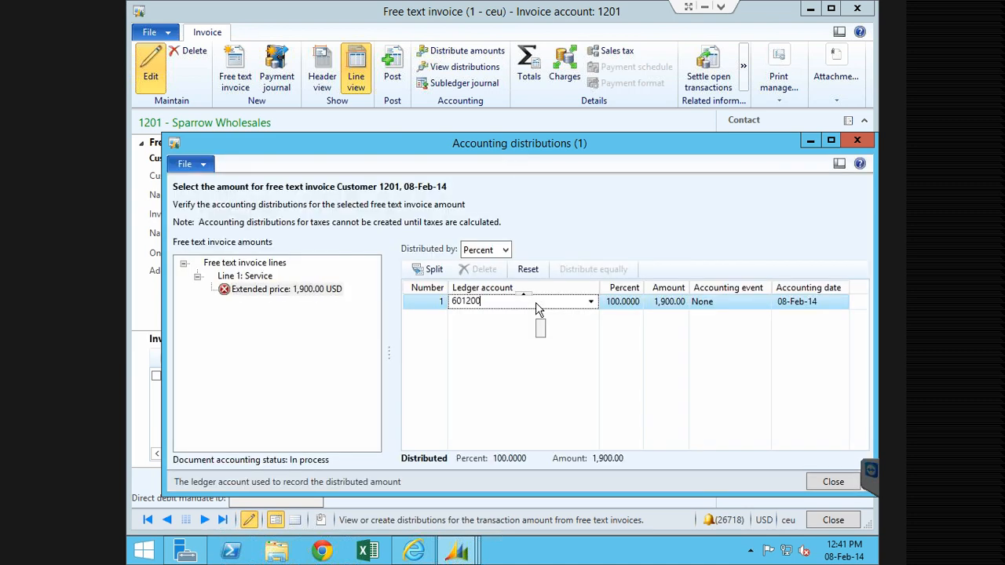
{"action": "key", "text": "Tab"}
{"action": "left_click", "coordinate": [857, 140]}
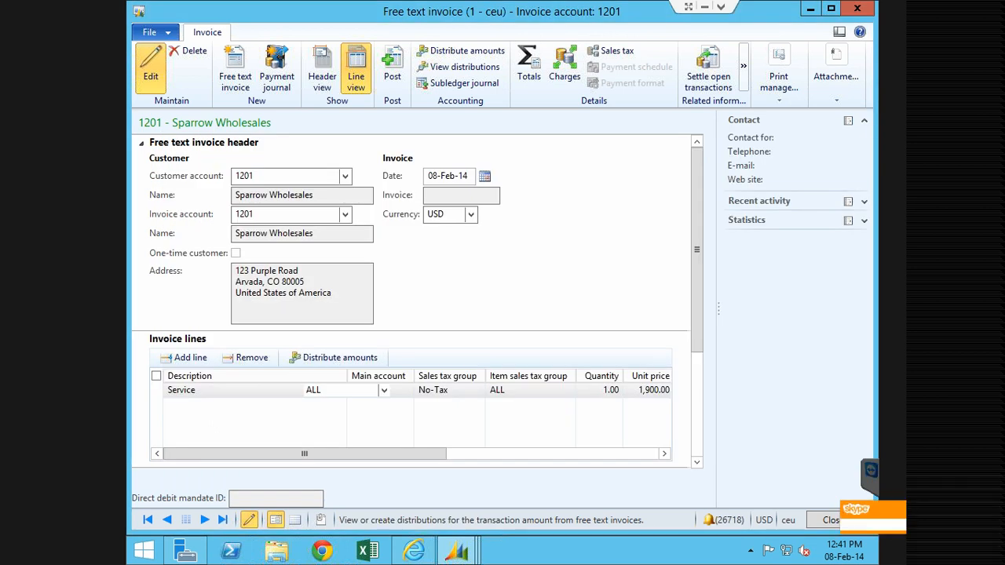
Post the Sparrow Wholesales free text invoice and close its form.
{"action": "left_click", "coordinate": [390, 74]}
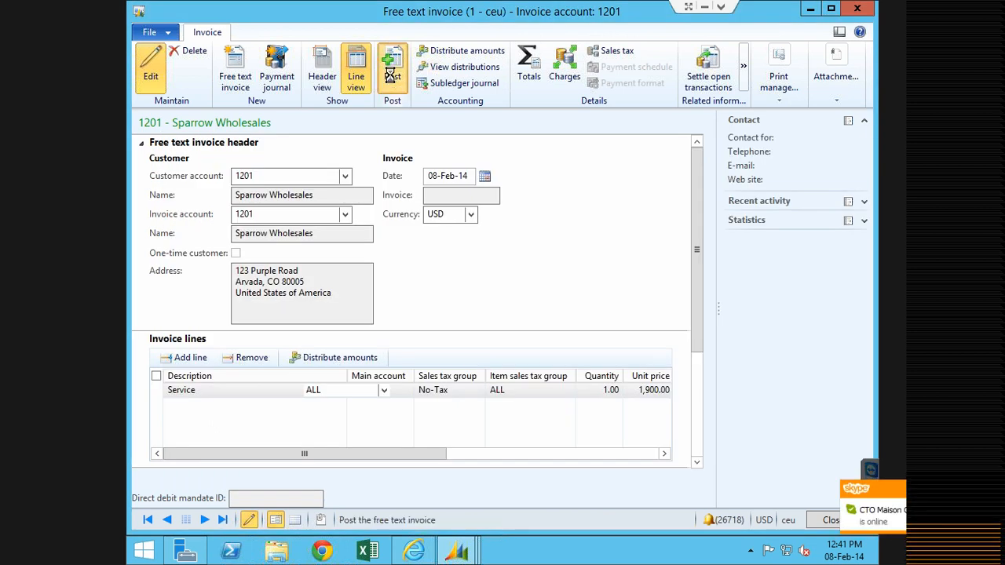
{"action": "left_click", "coordinate": [774, 385]}
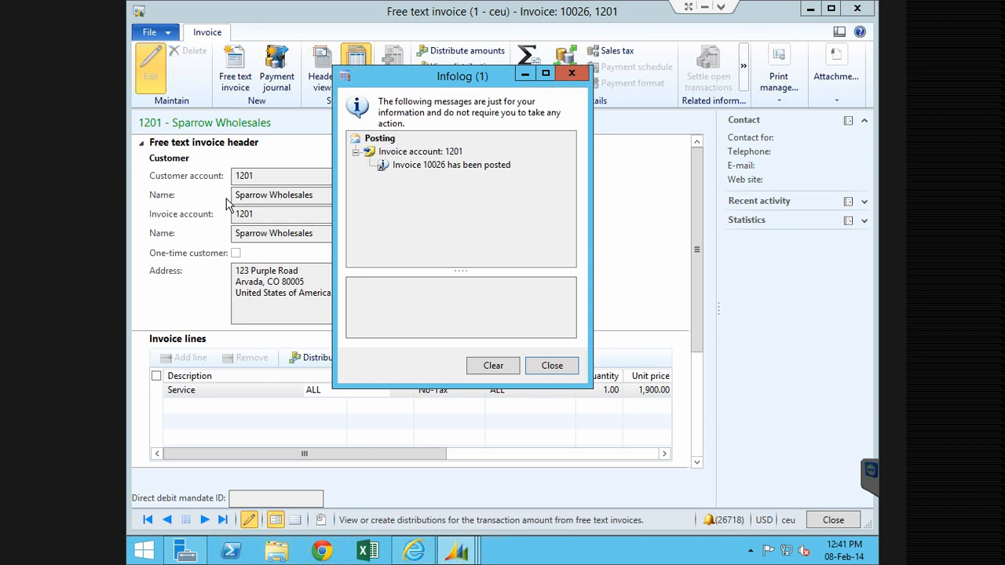
{"action": "left_click", "coordinate": [552, 367]}
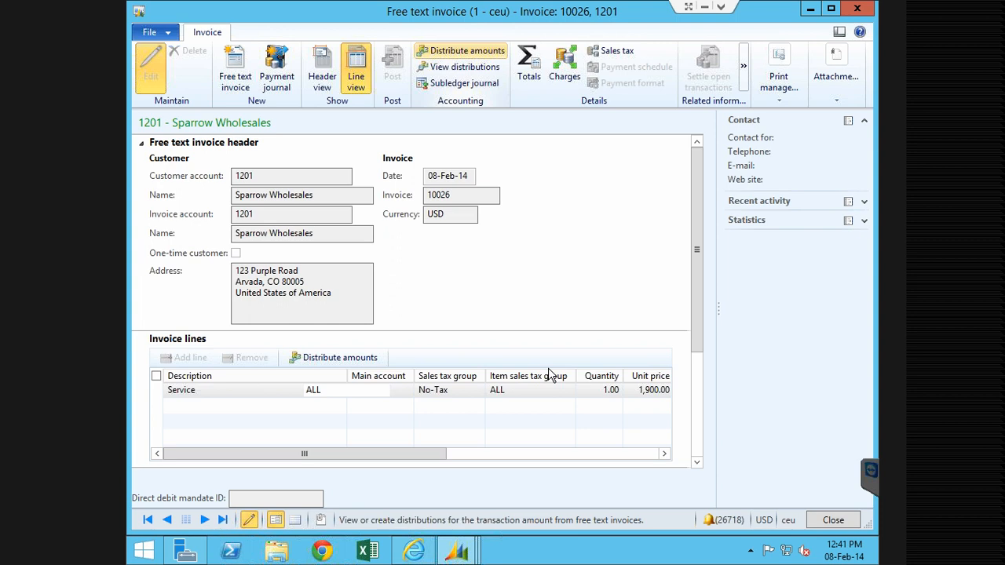
{"action": "left_click", "coordinate": [856, 10]}
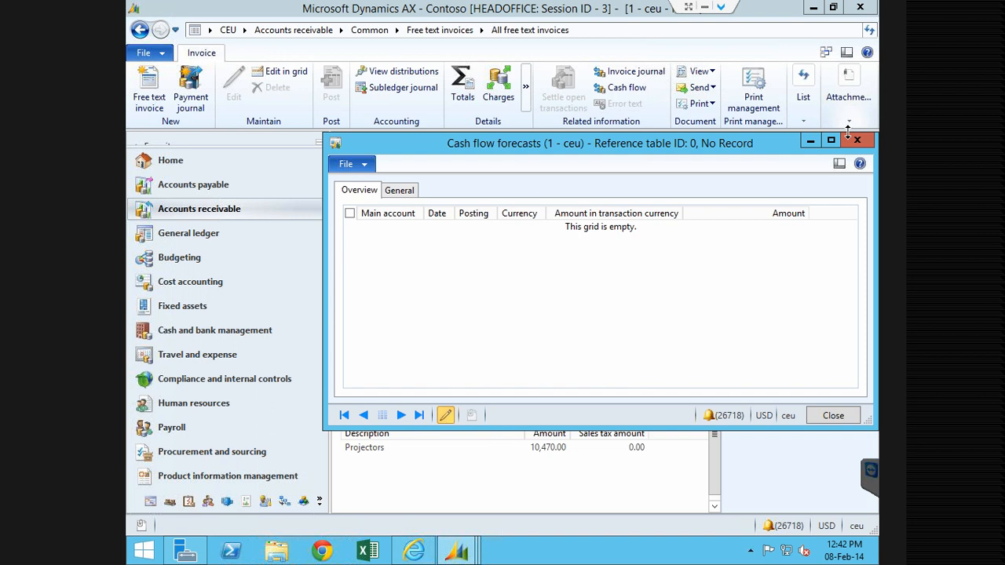
Close the invoice's cash flow forecasts and check those of the Bank Account - USD main account in General ledger.
{"action": "left_click", "coordinate": [856, 141]}
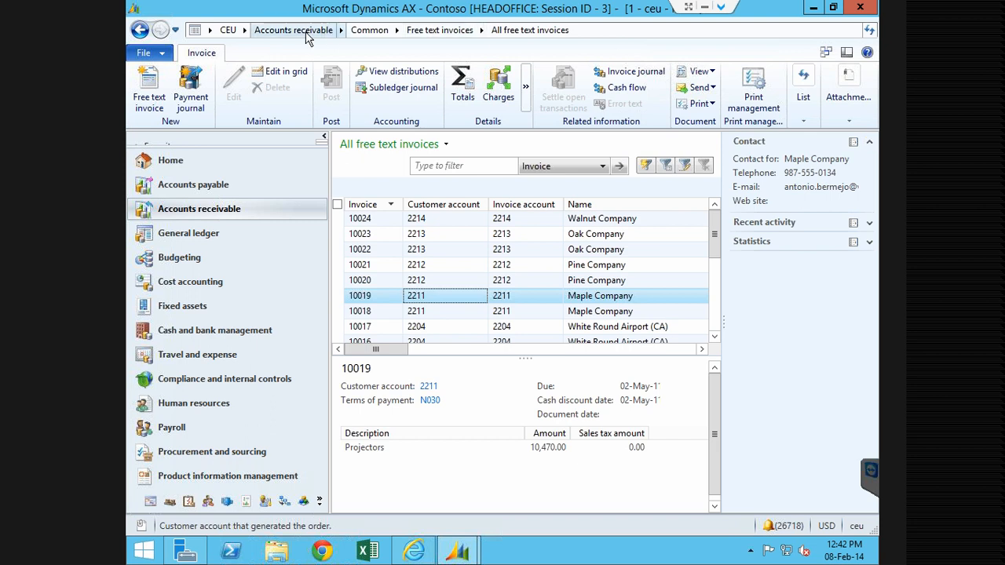
{"action": "left_click", "coordinate": [210, 239]}
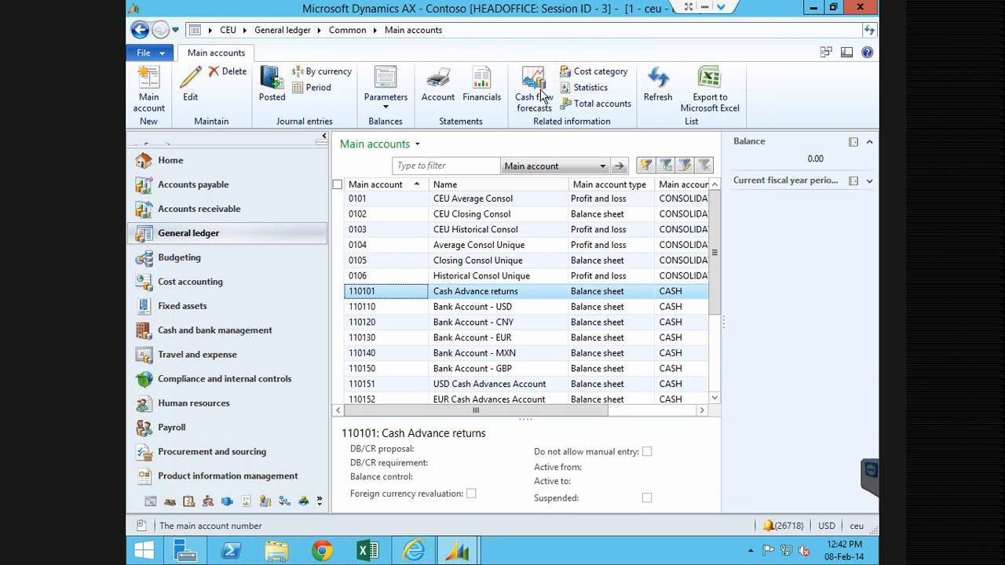
{"action": "key", "text": "Down"}
{"action": "left_click", "coordinate": [533, 87]}
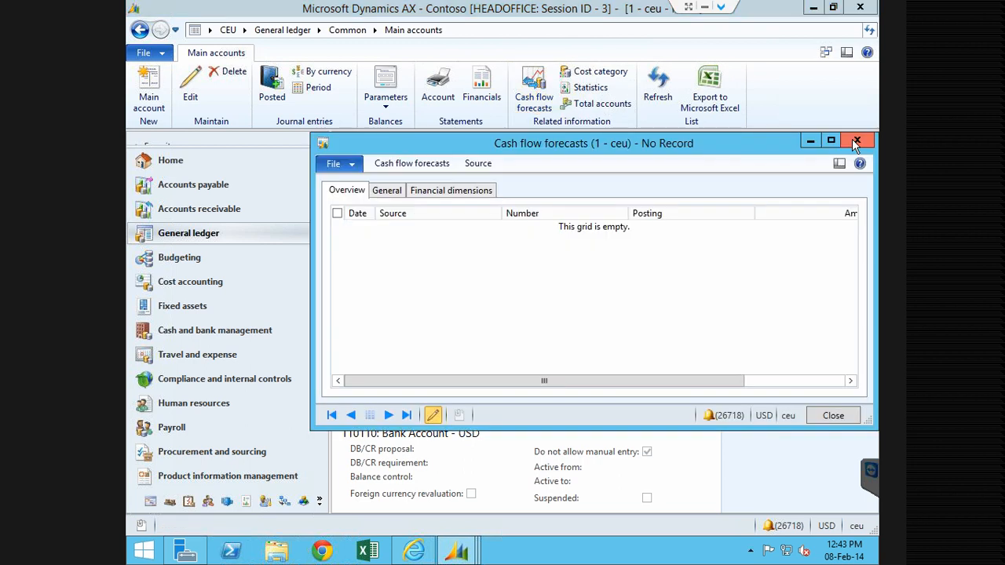
{"action": "left_click", "coordinate": [855, 141]}
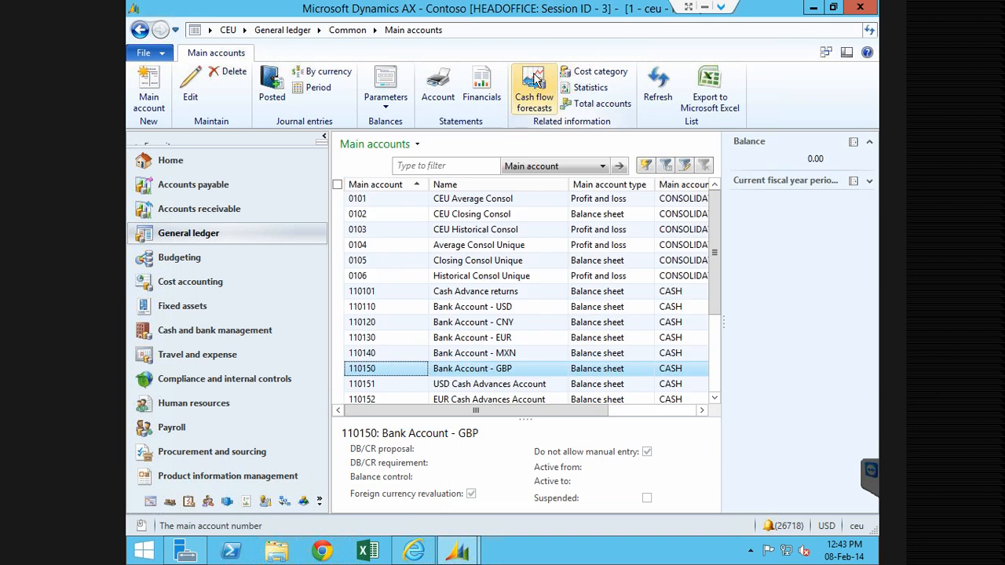
Look through the General ledger area page and examine the traditional financial statement setup, including the IS_P income statement.
{"action": "left_click", "coordinate": [262, 32]}
{"action": "left_click", "coordinate": [542, 152]}
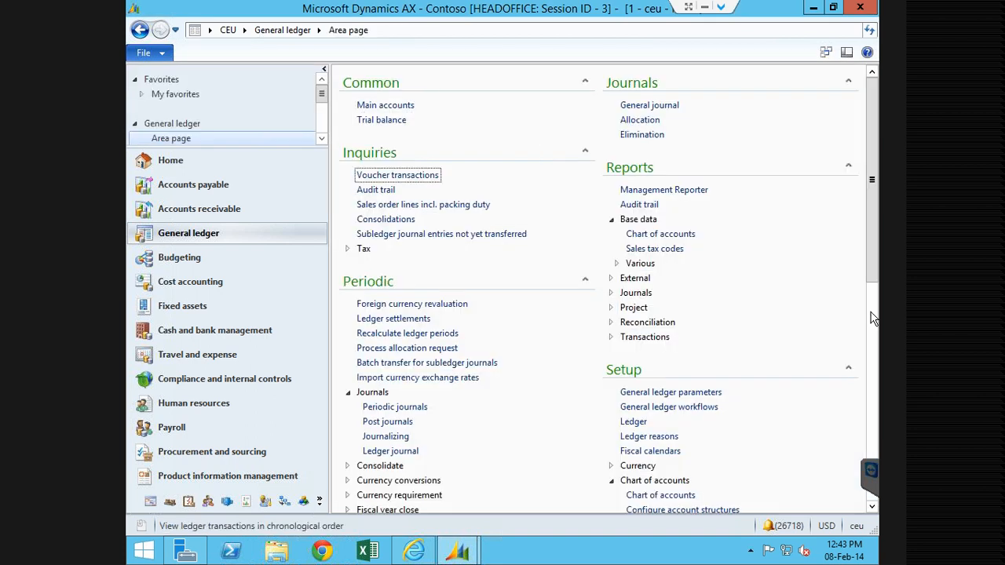
{"action": "left_click", "coordinate": [873, 318]}
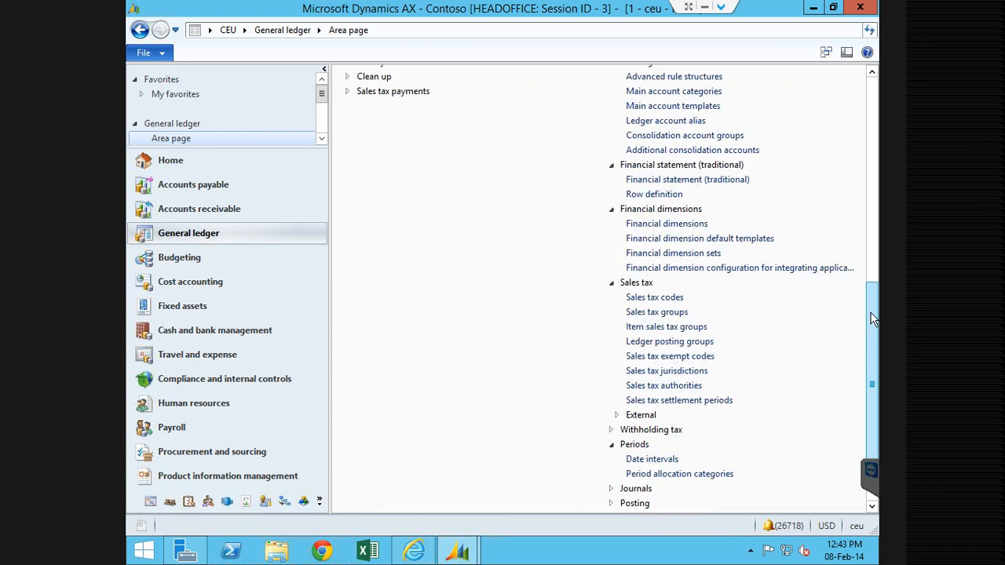
{"action": "left_click", "coordinate": [871, 72]}
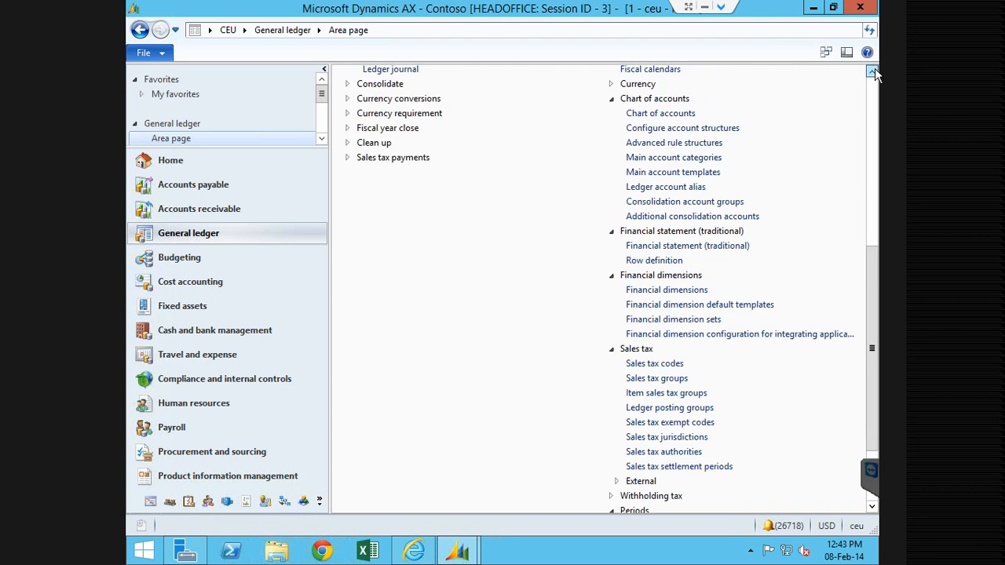
{"action": "left_click", "coordinate": [871, 71]}
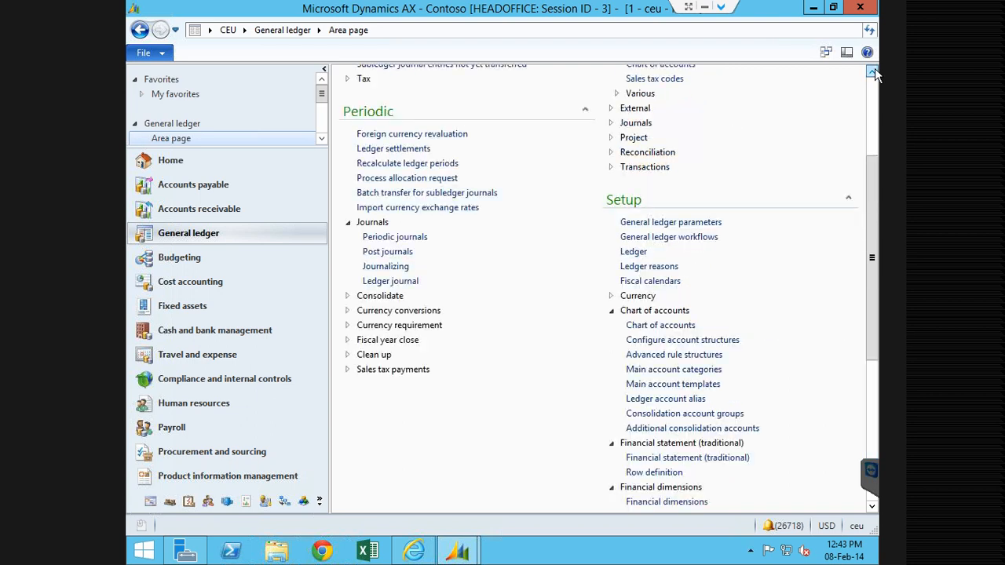
{"action": "left_click", "coordinate": [662, 457]}
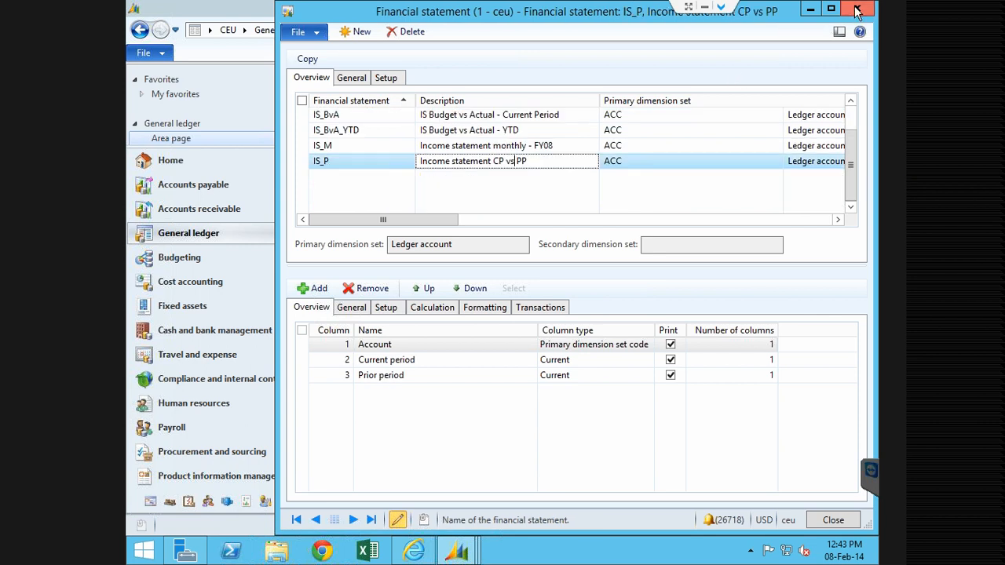
{"action": "left_click", "coordinate": [856, 11]}
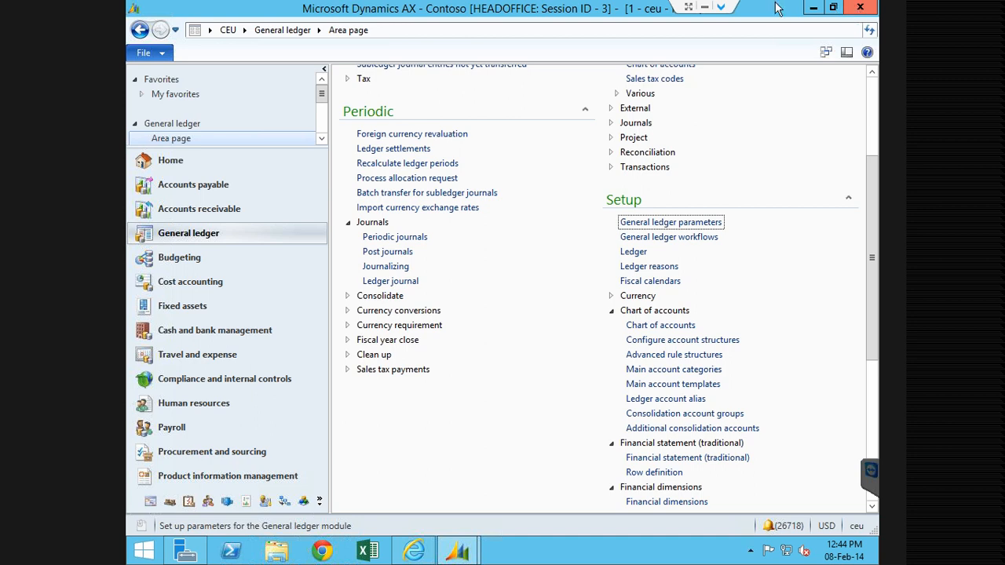
Examine the general ledger parameters for ledger checks and accounting rules, and close the form.
{"action": "left_click", "coordinate": [874, 98]}
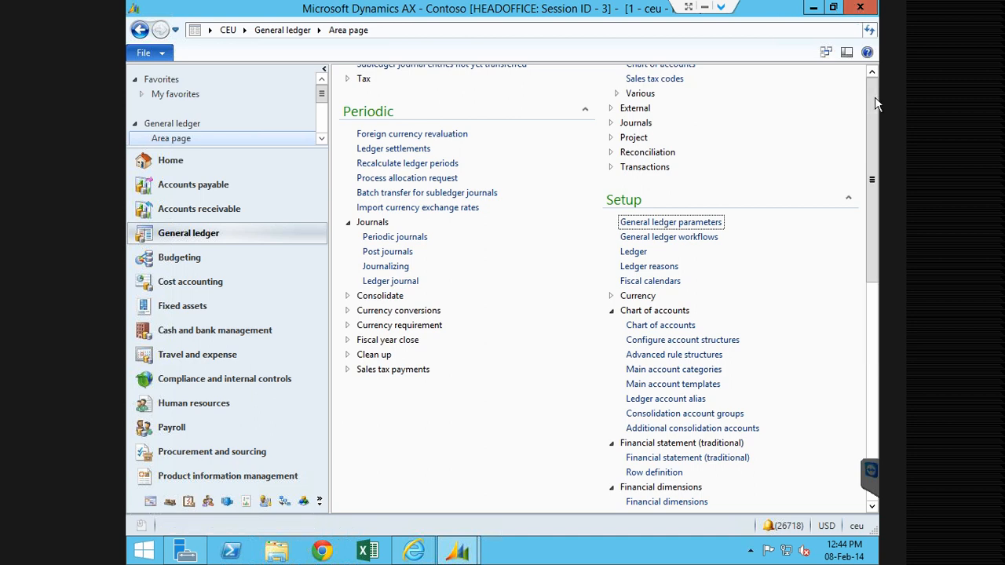
{"action": "left_click", "coordinate": [874, 98]}
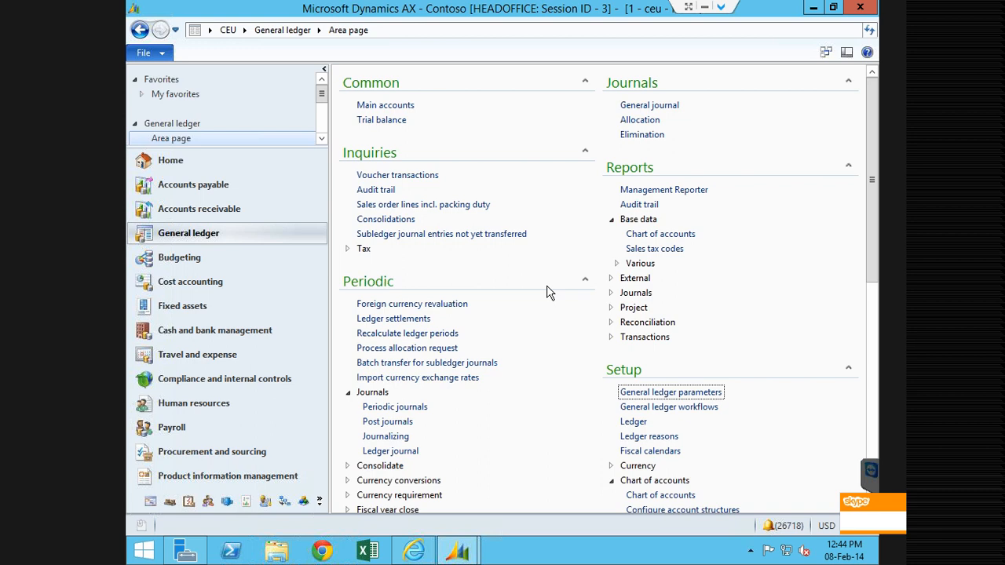
{"action": "left_click", "coordinate": [638, 395]}
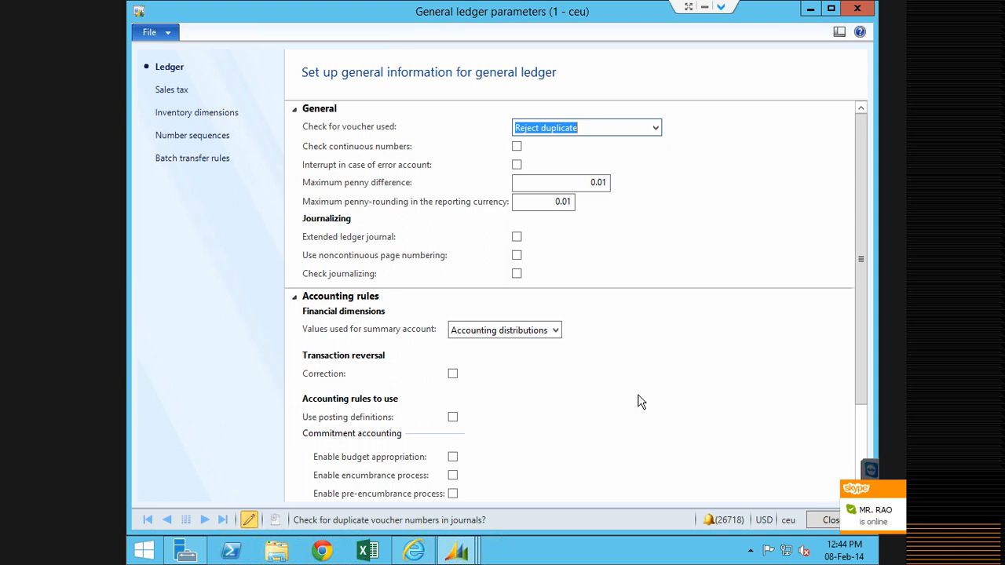
{"action": "key", "text": "Escape"}
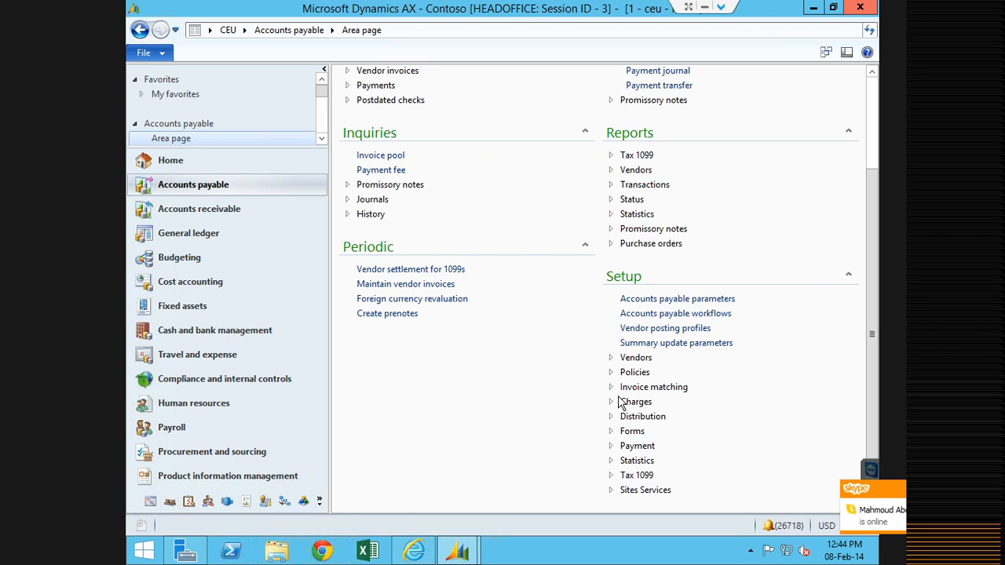